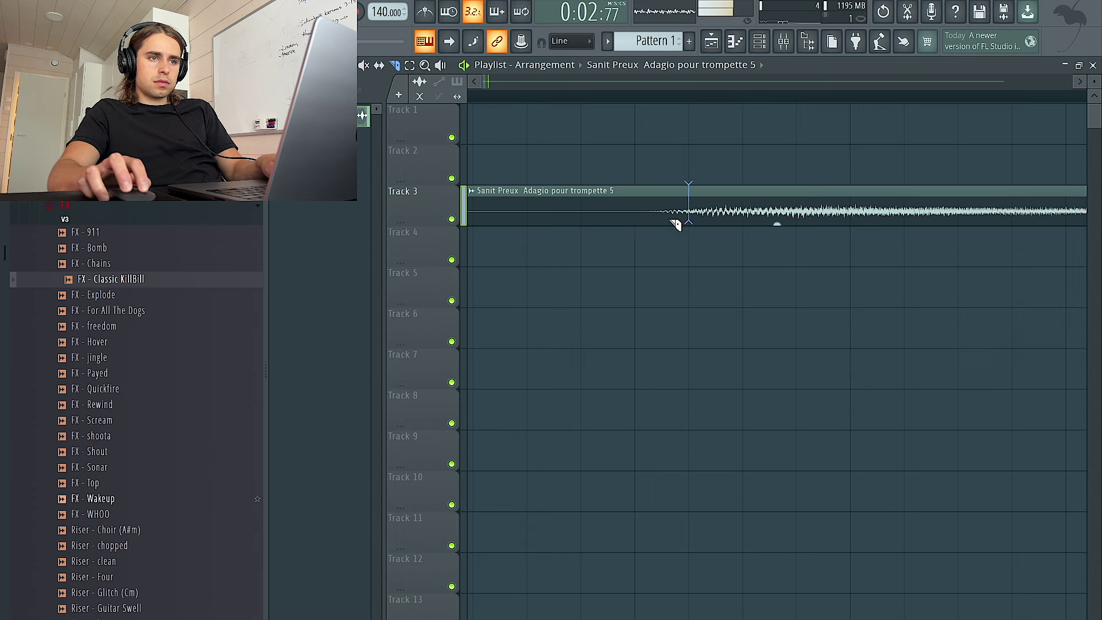
Slice the audio clip on Track 3 where the sound begins and delete the silent intro
{"action": "scroll", "coordinate": [666, 219], "scroll_direction": "up", "scroll_amount": 1}
{"action": "key", "text": "space"}
{"action": "key", "text": "space"}
{"action": "left_click", "coordinate": [652, 216], "text": "alt"}
{"action": "left_click", "coordinate": [604, 208], "text": "ctrl"}
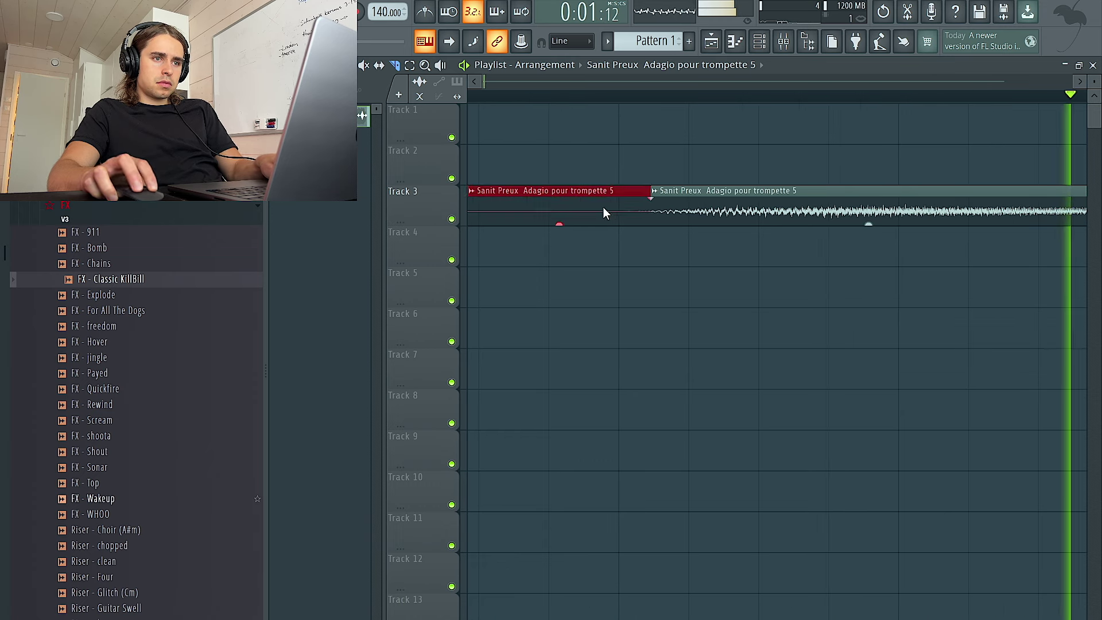
{"action": "key", "text": "Delete"}
Move the remaining audio clip to the start of bar 1 and play it back
{"action": "scroll", "coordinate": [604, 211], "scroll_direction": "down", "scroll_amount": 3}
{"action": "key", "text": "space"}
{"action": "left_click_drag", "start_coordinate": [574, 201], "coordinate": [521, 201]}
{"action": "key", "text": "space"}
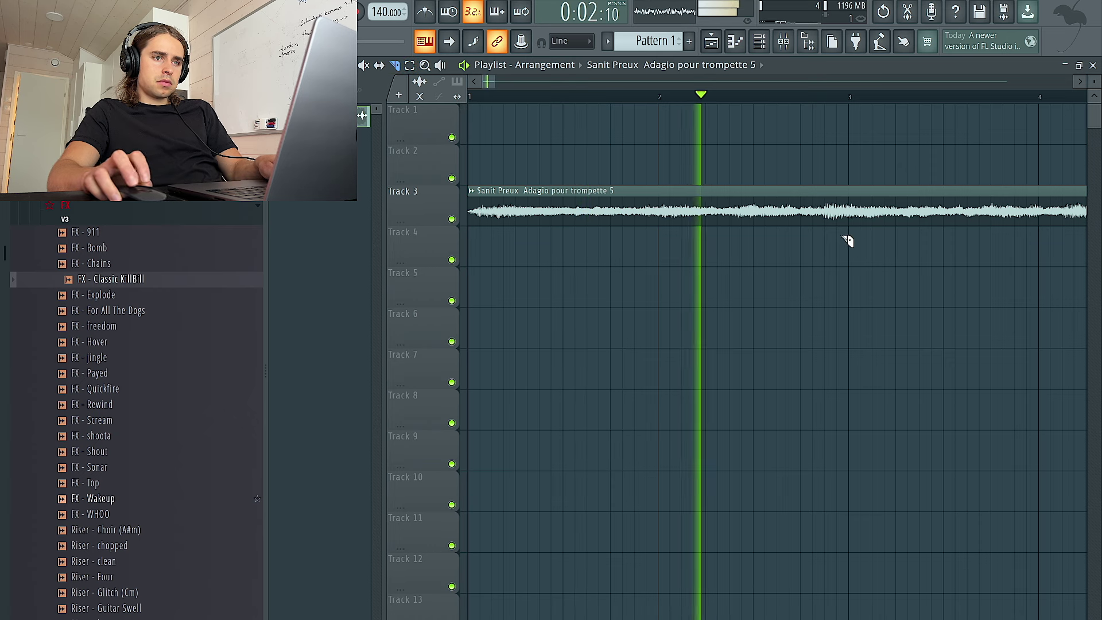
Slice the sample shortly before bar 3 and move the remainder to about bar 5
{"action": "scroll", "coordinate": [831, 232], "scroll_direction": "up", "scroll_amount": 2}
{"action": "left_click", "coordinate": [828, 226]}
{"action": "scroll", "coordinate": [465, 189], "scroll_direction": "down", "scroll_amount": 5}
{"action": "key", "text": "space"}
{"action": "left_click_drag", "start_coordinate": [673, 203], "coordinate": [832, 204]}
{"action": "key", "text": "space"}
Stretch the first clip to end at bar 3 and set the project tempo to 100
{"action": "left_click_drag", "start_coordinate": [530, 191], "coordinate": [540, 190]}
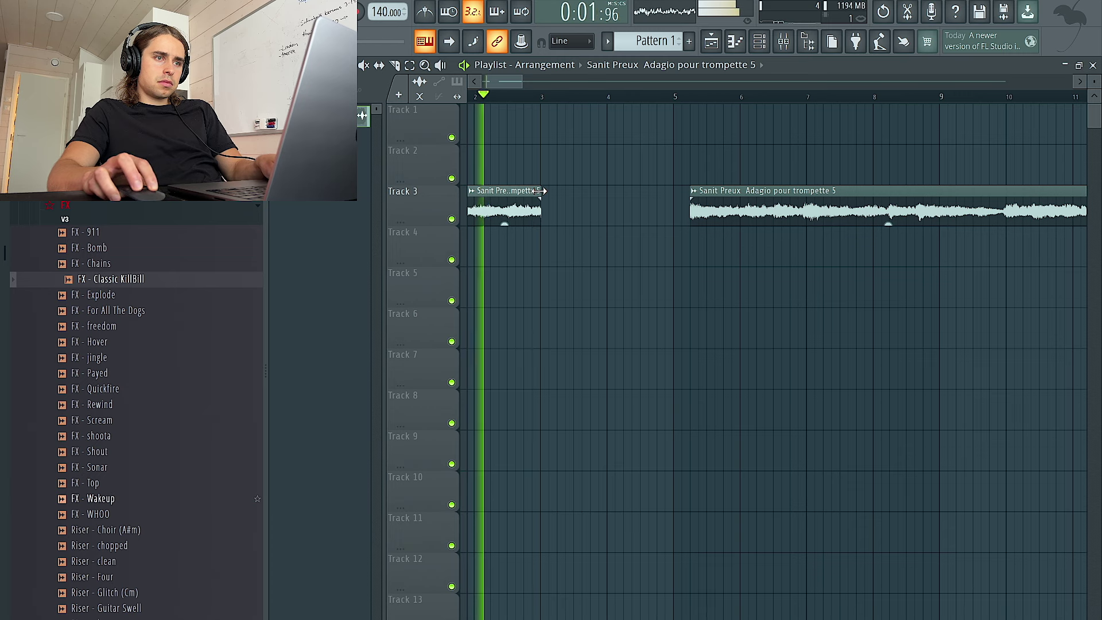
{"action": "key", "text": "space"}
{"action": "key", "text": "space"}
{"action": "scroll", "coordinate": [516, 188], "scroll_direction": "up", "scroll_amount": 4}
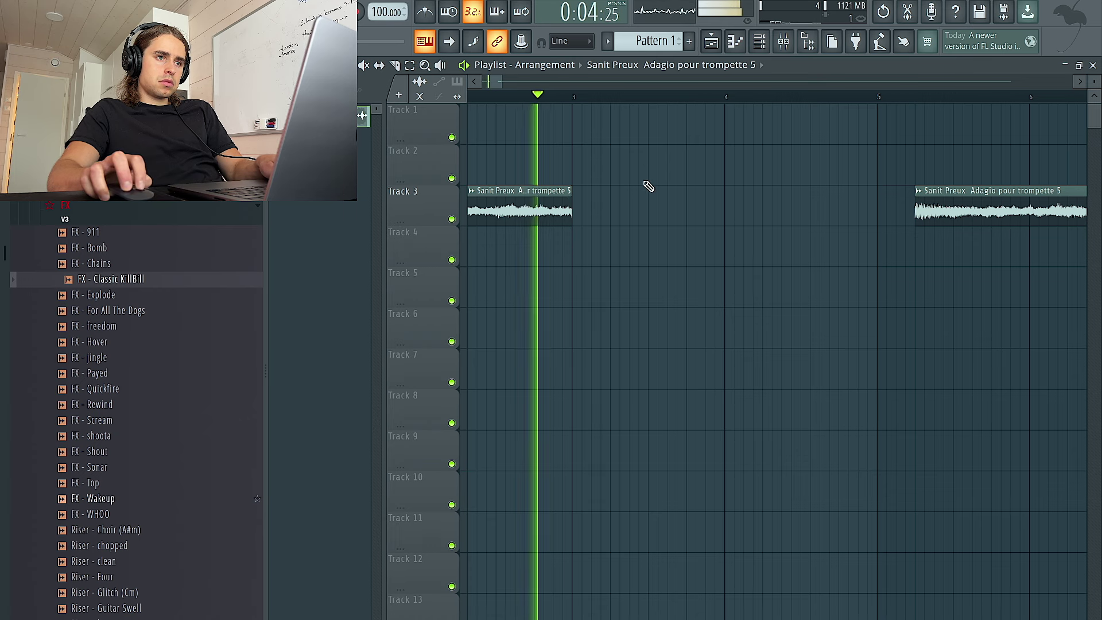
Shorten the first clip to end at bar 2 and duplicate it into the following bar
{"action": "left_click", "coordinate": [550, 196], "text": "ctrl"}
{"action": "key", "text": "space"}
{"action": "key", "text": "space"}
{"action": "scroll", "coordinate": [554, 156], "scroll_direction": "up", "scroll_amount": 3}
{"action": "scroll", "coordinate": [602, 155], "scroll_direction": "up", "scroll_amount": 3}
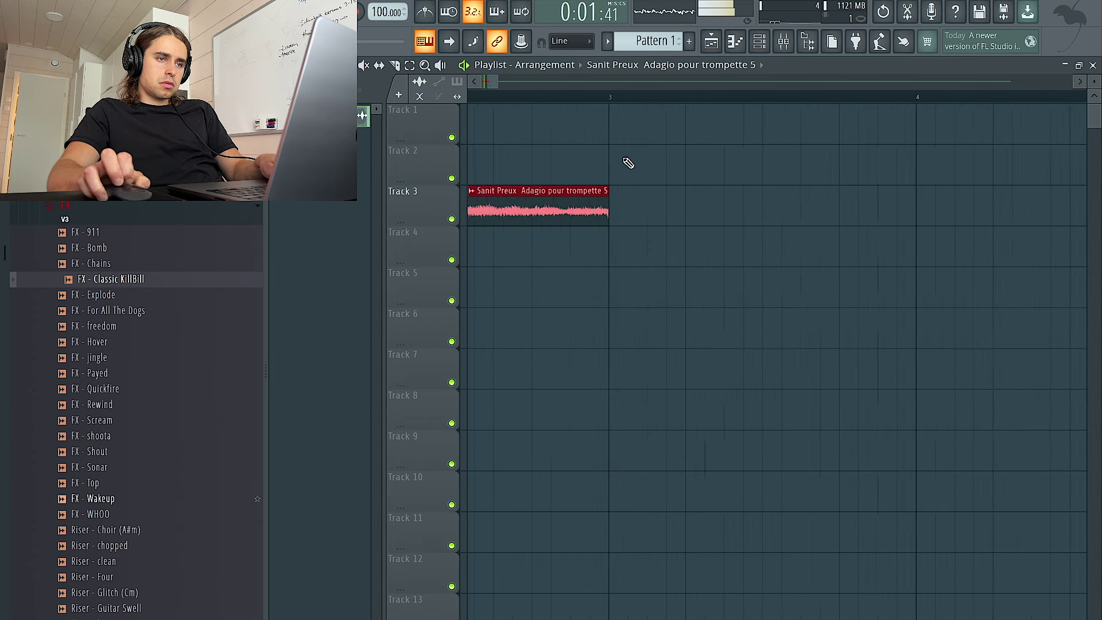
{"action": "scroll", "coordinate": [629, 163], "scroll_direction": "down", "scroll_amount": 2}
{"action": "key", "text": "space"}
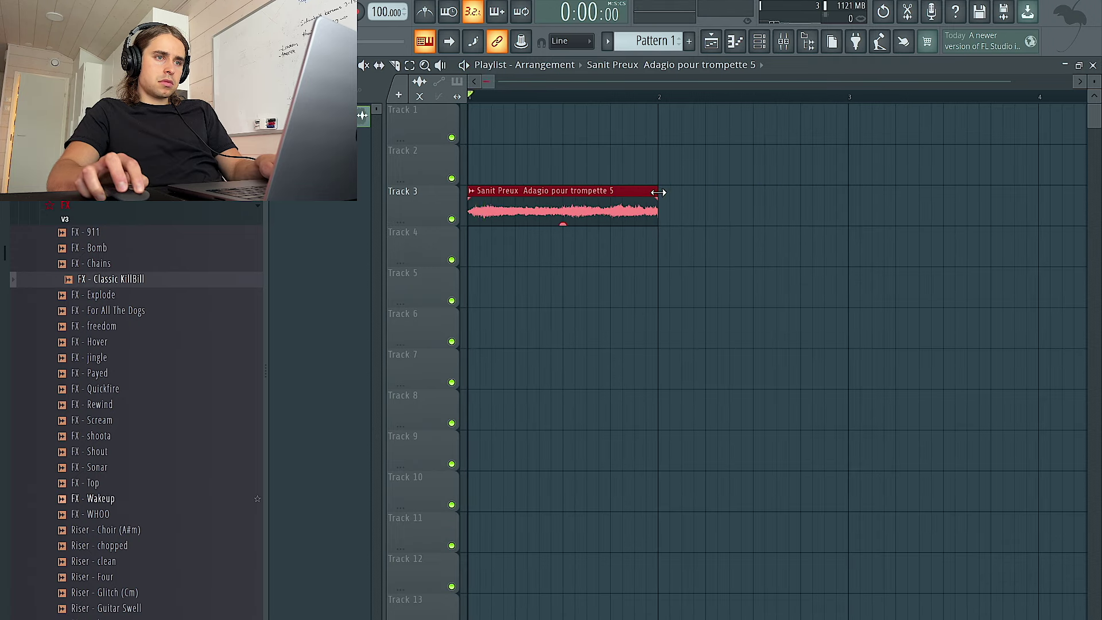
{"action": "key", "text": "space"}
{"action": "key", "text": "ctrl+b"}
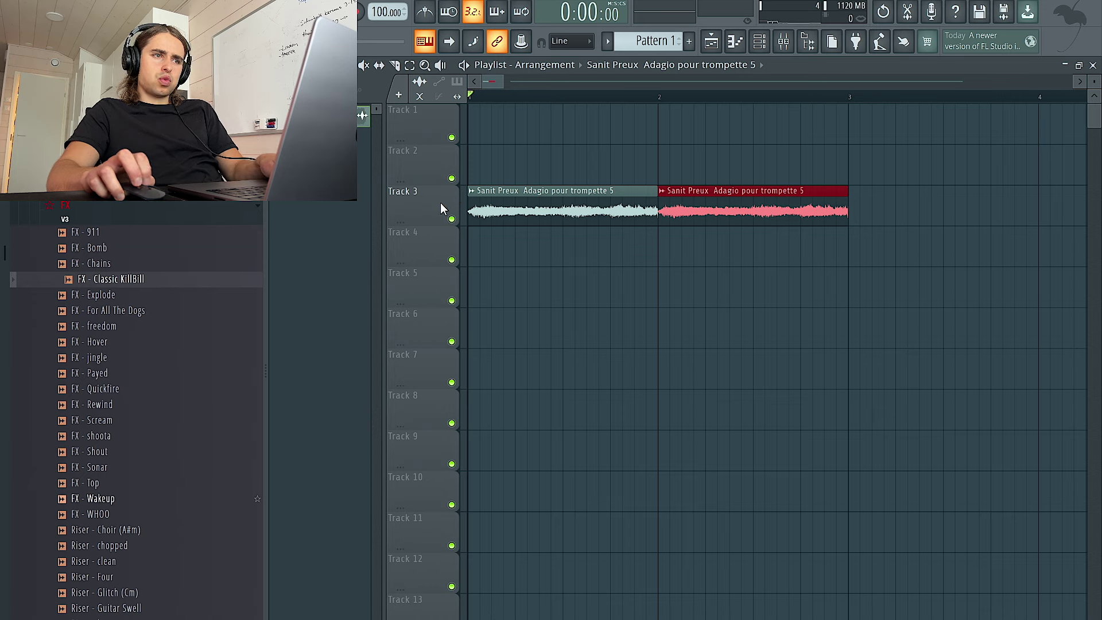
Trim the soft attack off the first clip, realign it to bar 1, and delete its duplicate
{"action": "scroll", "coordinate": [496, 235], "scroll_direction": "up", "scroll_amount": 3}
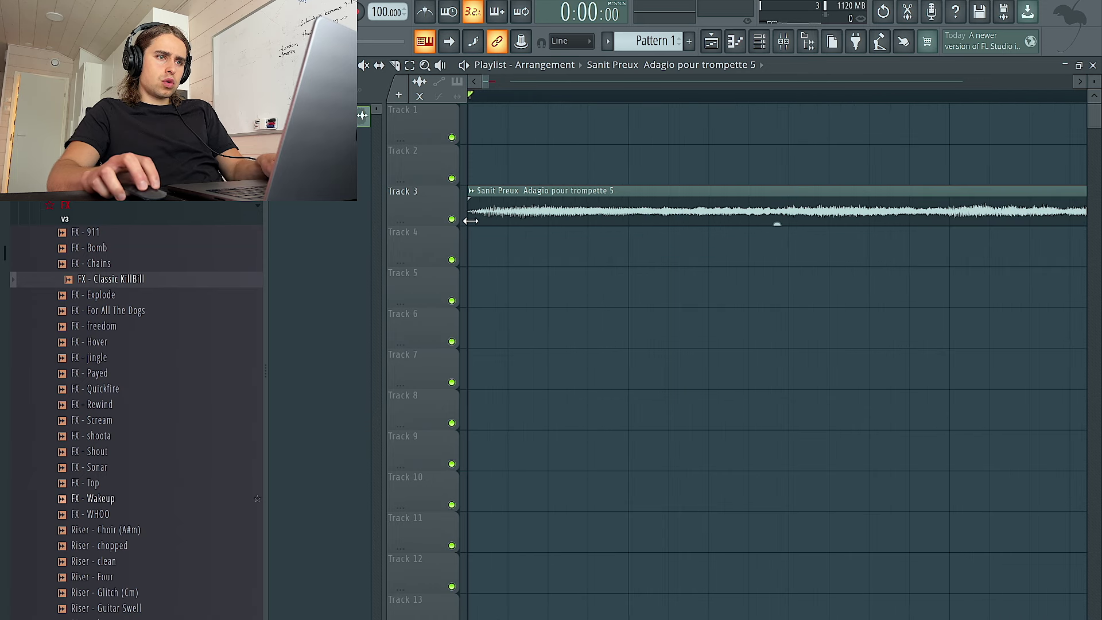
{"action": "left_click_drag", "start_coordinate": [485, 222], "coordinate": [471, 221]}
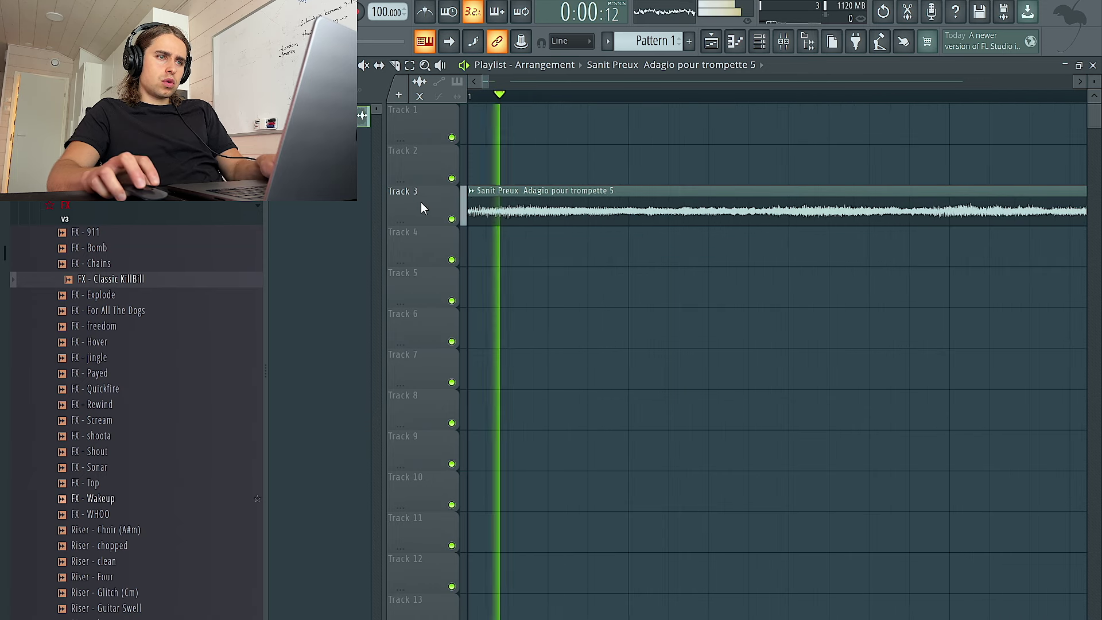
{"action": "scroll", "coordinate": [453, 203], "scroll_direction": "down", "scroll_amount": 3}
{"action": "right_click", "coordinate": [621, 220]}
{"action": "left_click", "coordinate": [467, 98]}
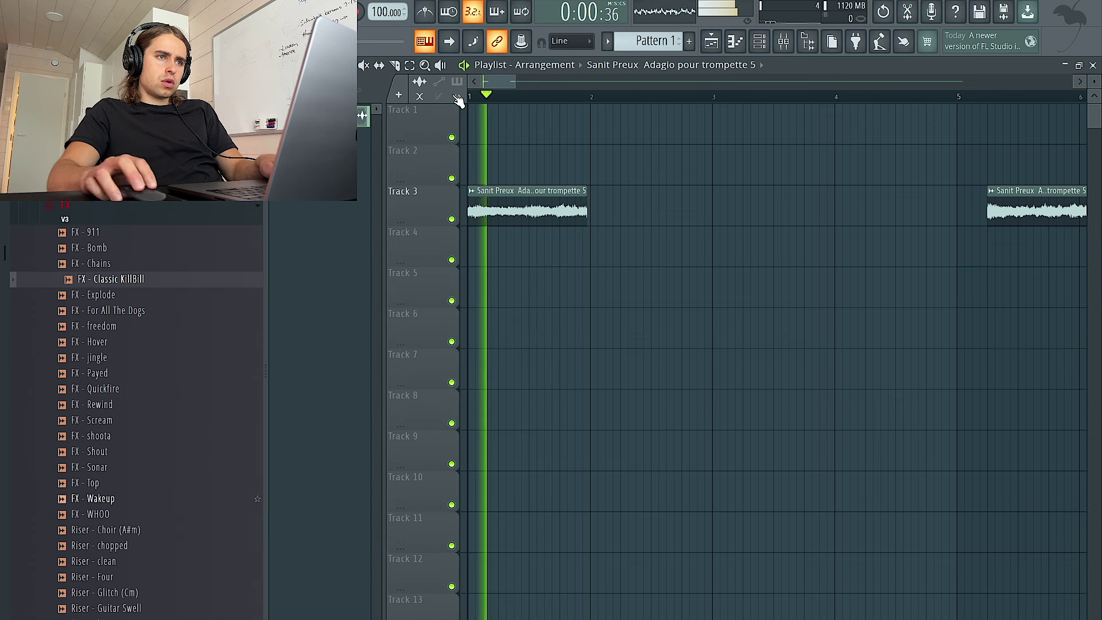
{"action": "scroll", "coordinate": [561, 221], "scroll_direction": "up", "scroll_amount": 3}
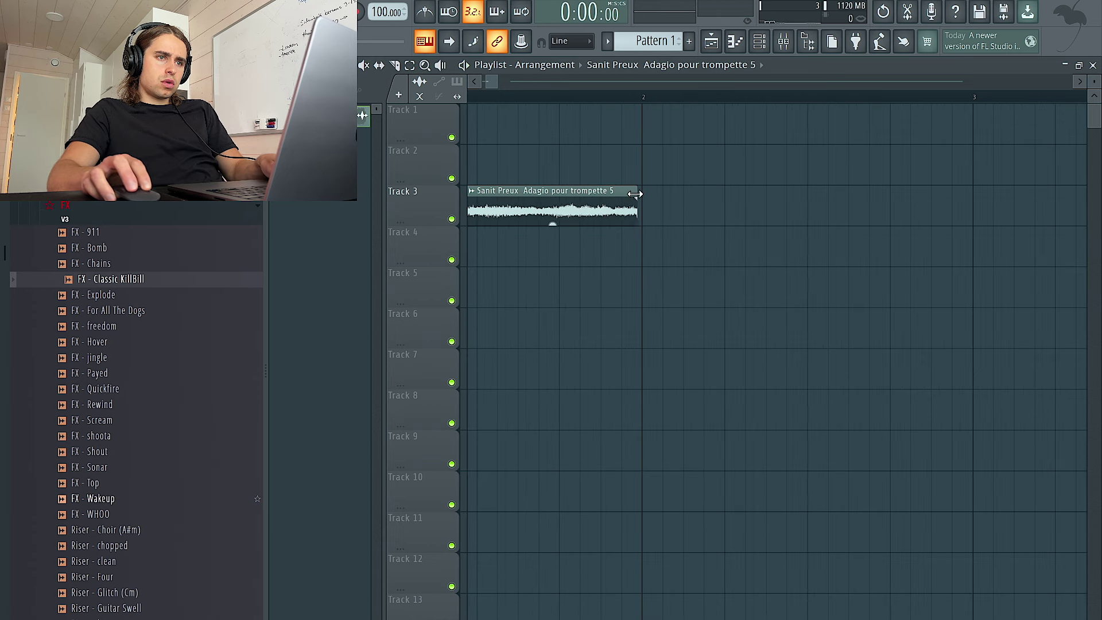
Extend the trimmed clip to end at bar 2 and duplicate it twice to fill bars 2 and 3
{"action": "double_click", "coordinate": [507, 201]}
{"action": "left_click_drag", "start_coordinate": [601, 146], "coordinate": [488, 228]}
{"action": "key", "text": "ctrl+b"}
{"action": "scroll", "coordinate": [485, 231], "scroll_direction": "down", "scroll_amount": 4}
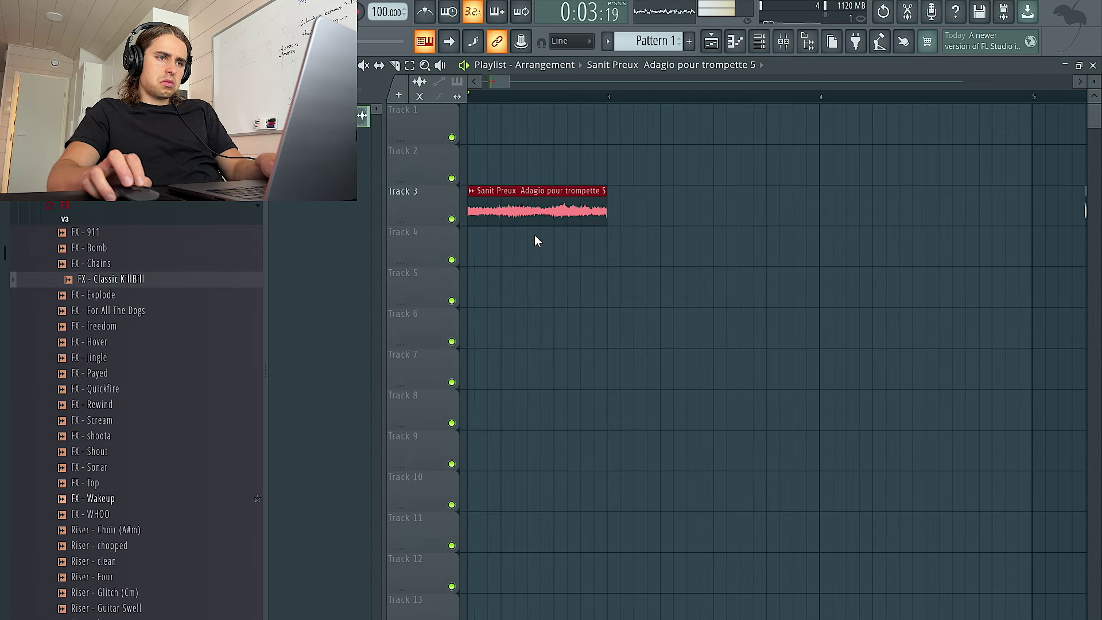
{"action": "key", "text": "ctrl+b"}
Move the rest of the sample to bar 4, then slice it just before bar 5 and shift the leftover to about bar 6.5
{"action": "left_click_drag", "start_coordinate": [998, 210], "coordinate": [747, 206]}
{"action": "scroll", "coordinate": [885, 179], "scroll_direction": "up", "scroll_amount": 3}
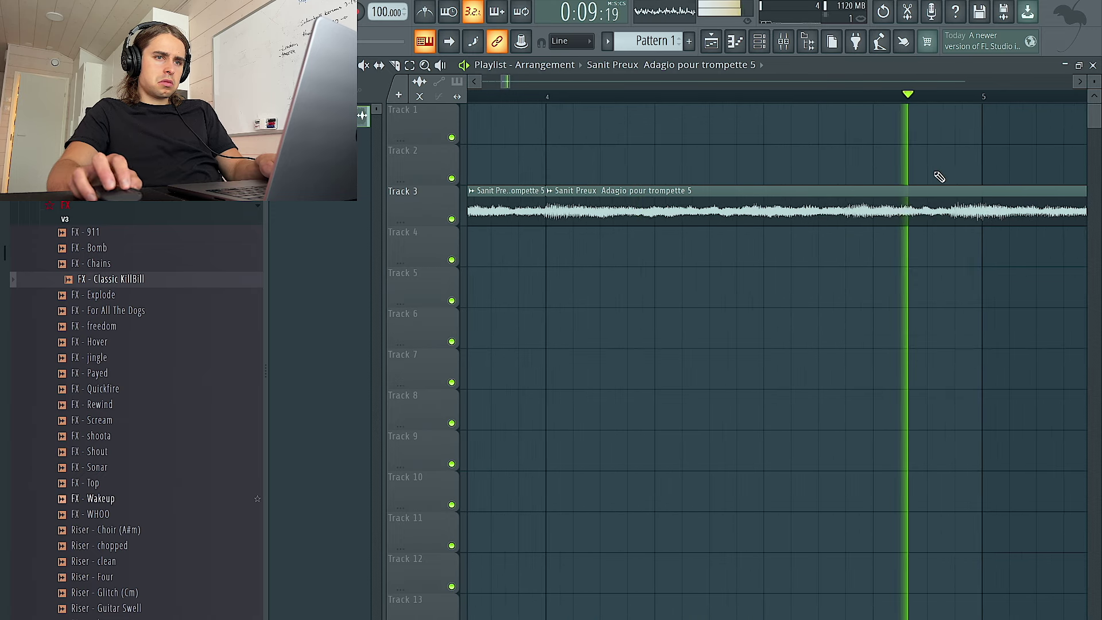
{"action": "left_click", "coordinate": [396, 67]}
{"action": "left_click_drag", "start_coordinate": [801, 216], "coordinate": [921, 216]}
{"action": "key", "text": "space"}
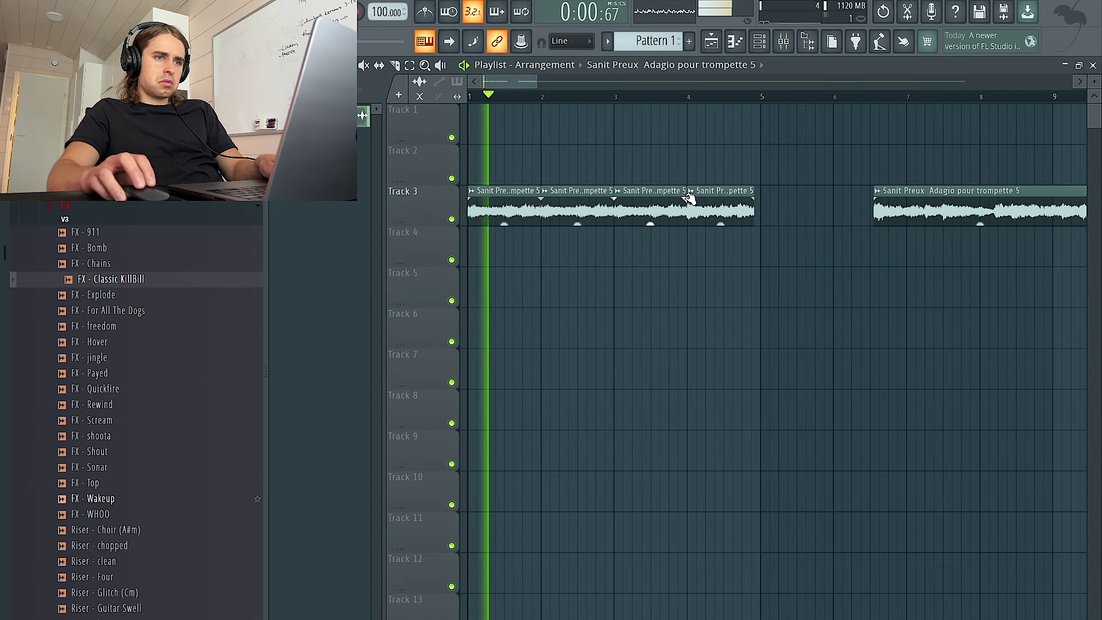
Set the sample's time-stretching mode to Stretch and raise its pitch slightly
{"action": "double_click", "coordinate": [528, 203]}
{"action": "left_click", "coordinate": [741, 288]}
{"action": "left_click", "coordinate": [740, 429]}
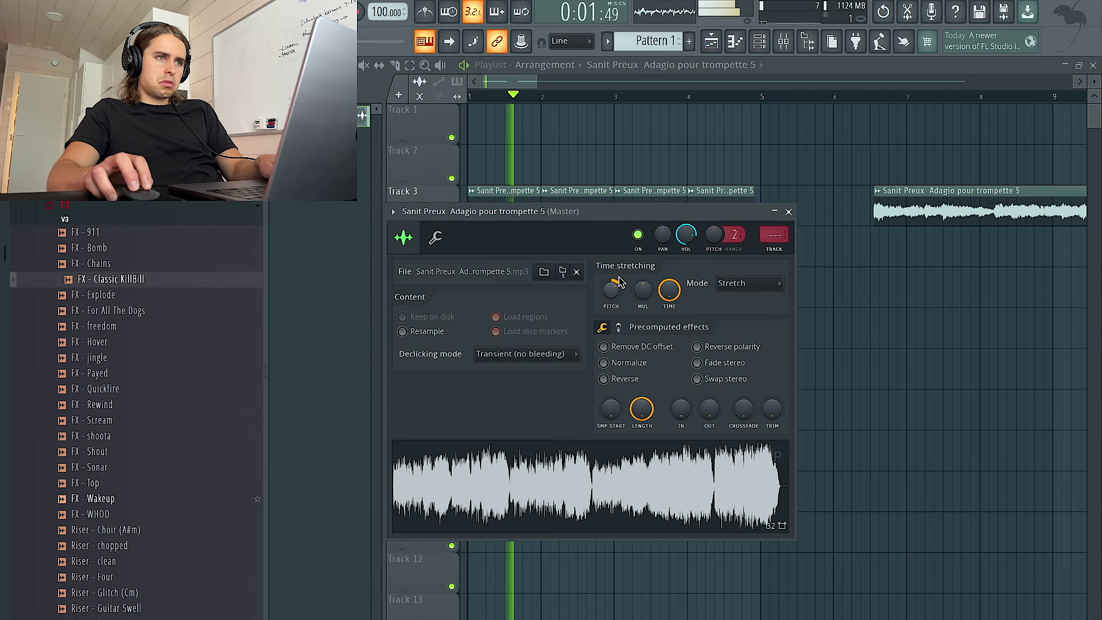
{"action": "key", "text": "Escape"}
Play the arranged clips on Track 3 repeatedly from the start to check the transitions between them
{"action": "scroll", "coordinate": [526, 201], "scroll_direction": "up", "scroll_amount": 4}
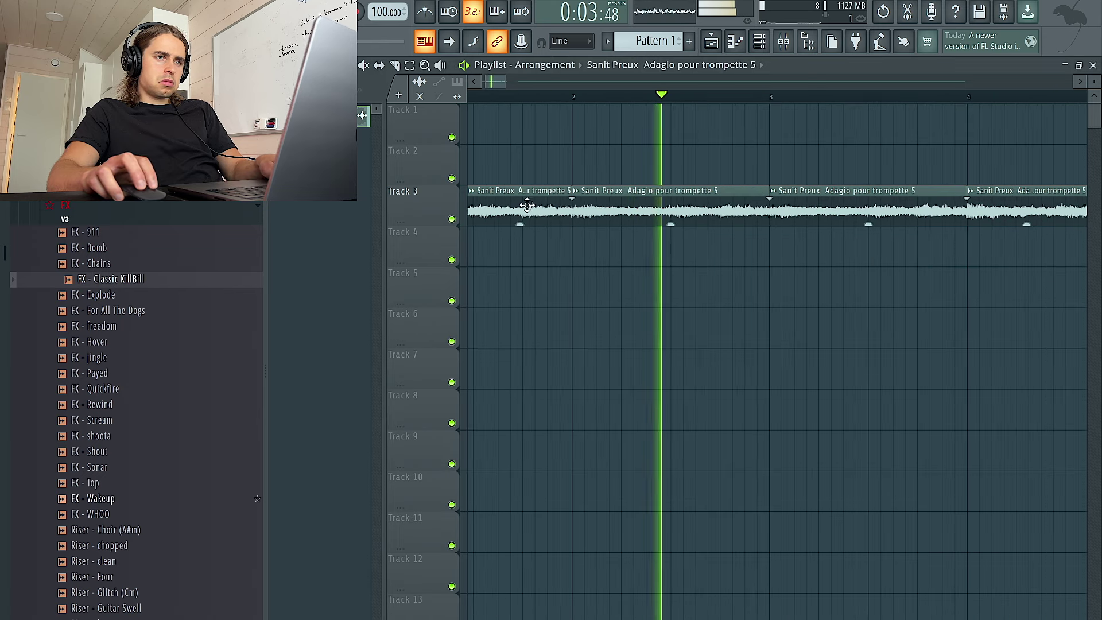
{"action": "scroll", "coordinate": [519, 205], "scroll_direction": "left", "scroll_amount": 3}
{"action": "scroll", "coordinate": [440, 153], "scroll_direction": "up", "scroll_amount": 5}
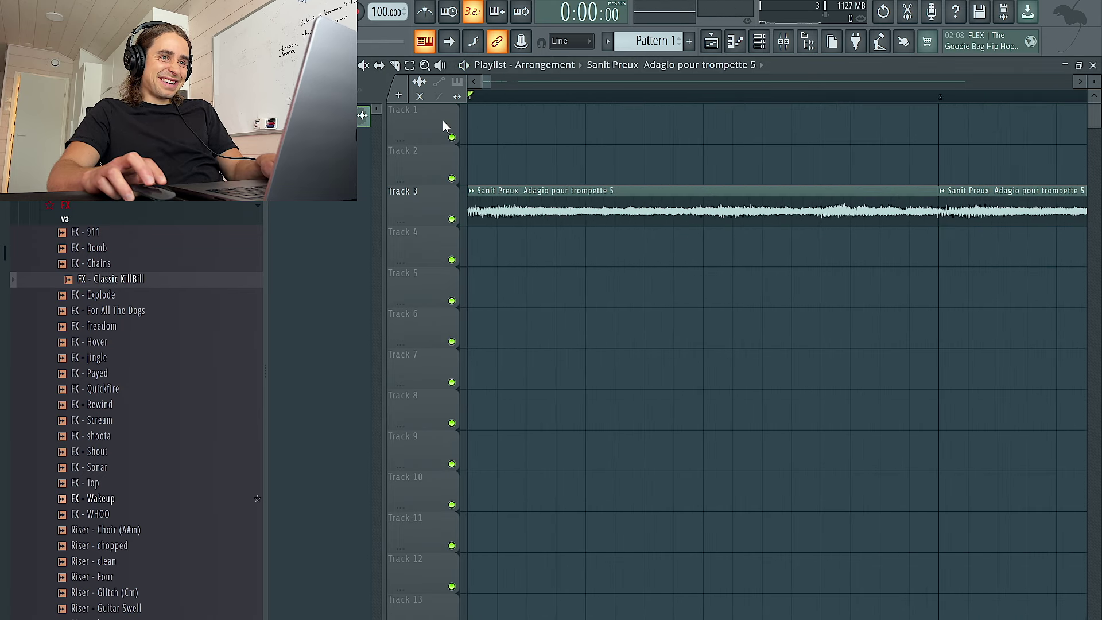
{"action": "key", "text": "space"}
{"action": "scroll", "coordinate": [464, 229], "scroll_direction": "down", "scroll_amount": 5}
{"action": "key", "text": "space"}
{"action": "key", "text": "space"}
{"action": "key", "text": "space"}
{"action": "key", "text": "space"}
{"action": "key", "text": "space"}
{"action": "key", "text": "space"}
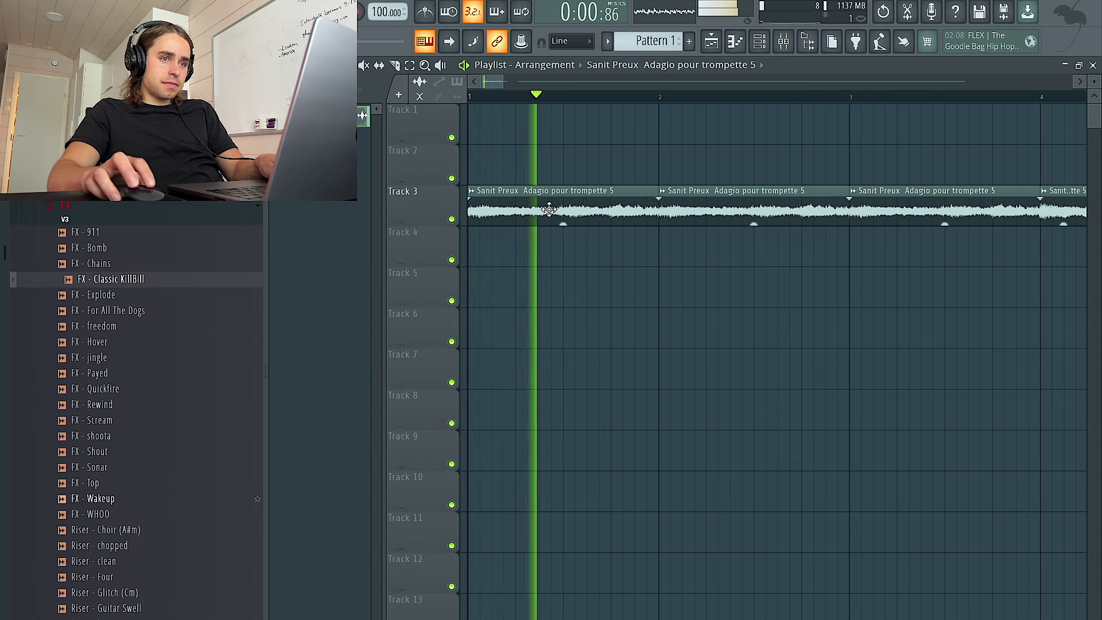
Set the sample's declicking mode to Generic (bleeding)
{"action": "double_click", "coordinate": [488, 207]}
{"action": "left_click", "coordinate": [527, 354]}
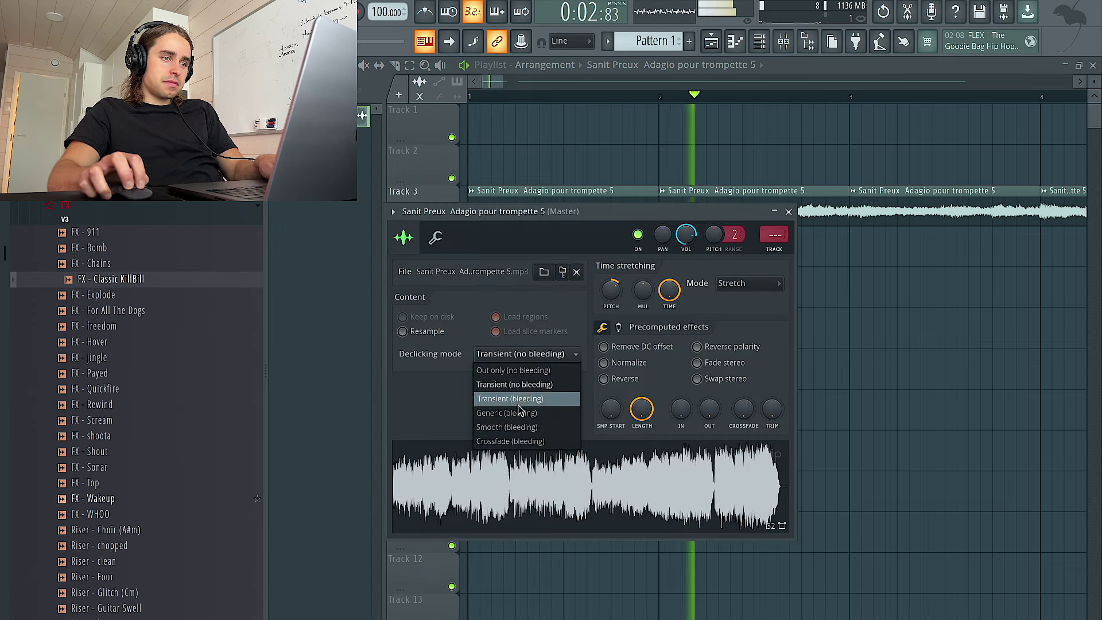
{"action": "left_click", "coordinate": [519, 401]}
{"action": "left_click", "coordinate": [645, 180]}
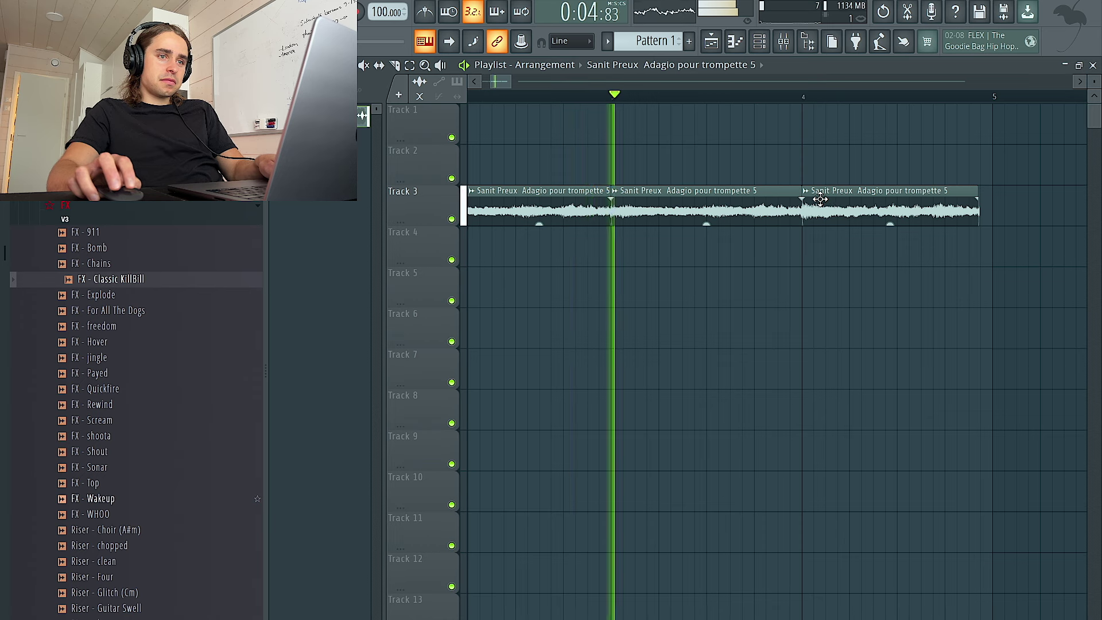
Make the clip in bar 4 unique and extend it to end at bar 5
{"action": "left_click", "coordinate": [820, 199]}
{"action": "left_click", "coordinate": [815, 323]}
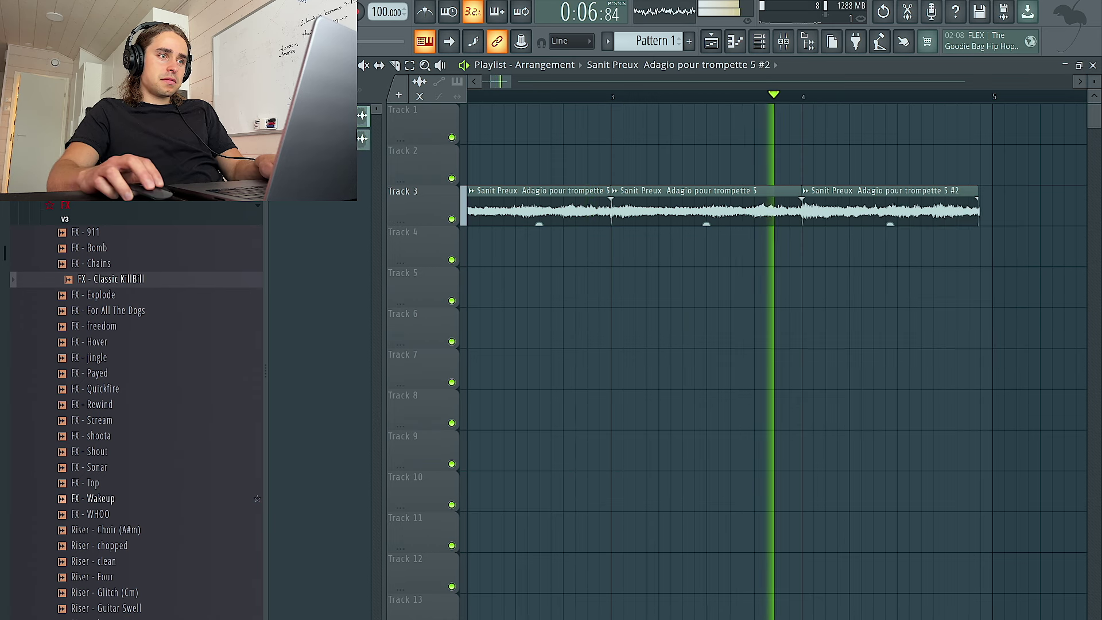
{"action": "scroll", "coordinate": [1004, 247], "scroll_direction": "up", "scroll_amount": 3}
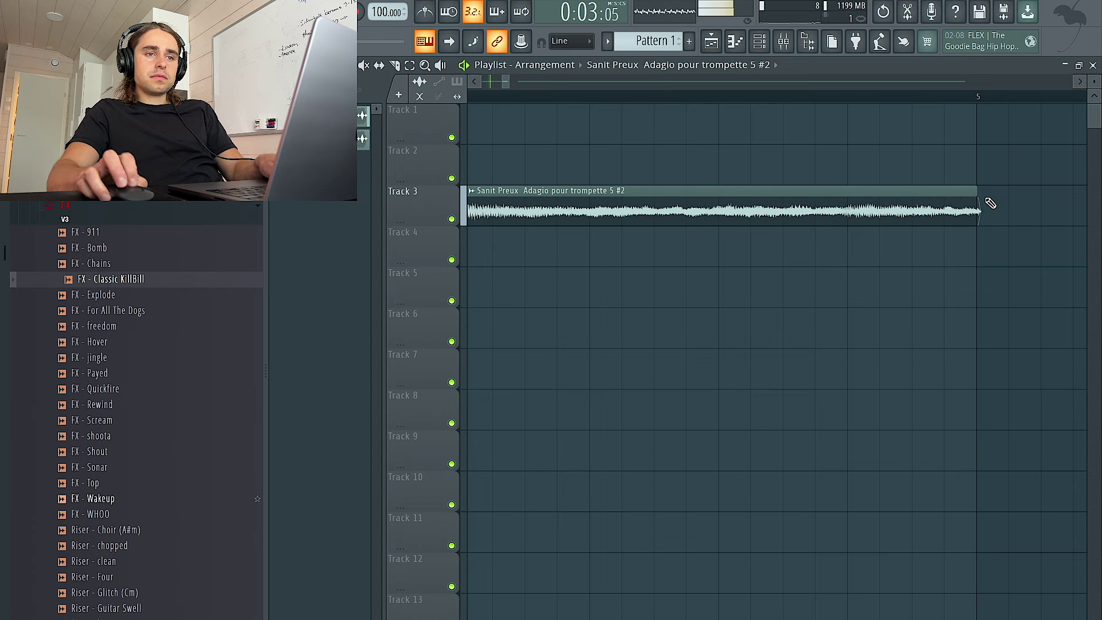
{"action": "scroll", "coordinate": [795, 160], "scroll_direction": "down", "scroll_amount": 3}
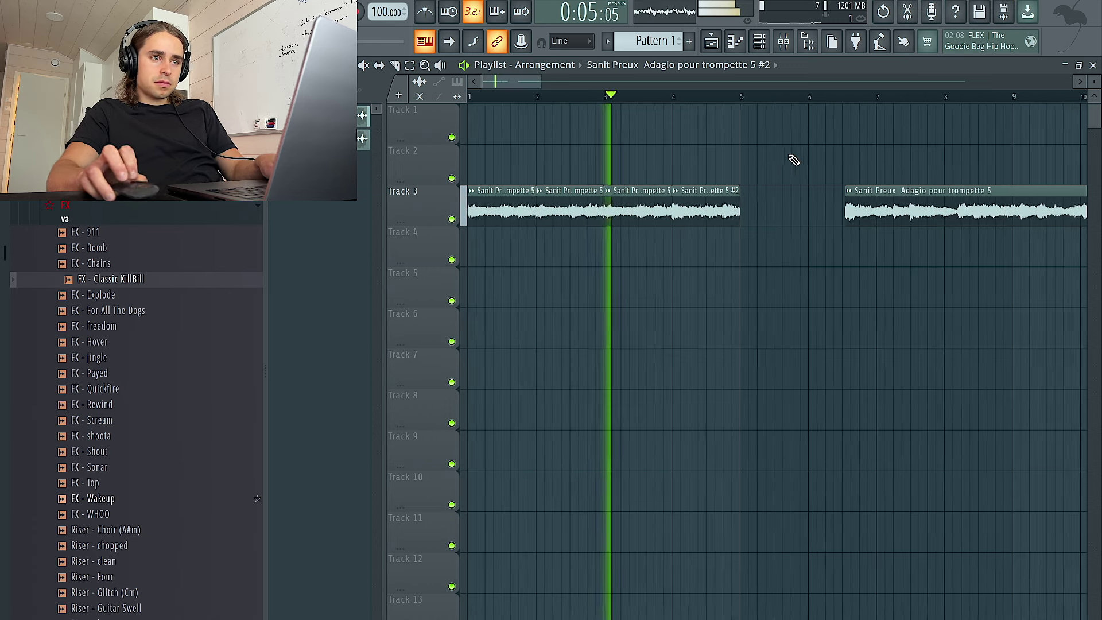
Route the sample channels to mixer insert 1 and set bars 1 to 4 as the playback loop
{"action": "double_click", "coordinate": [707, 208]}
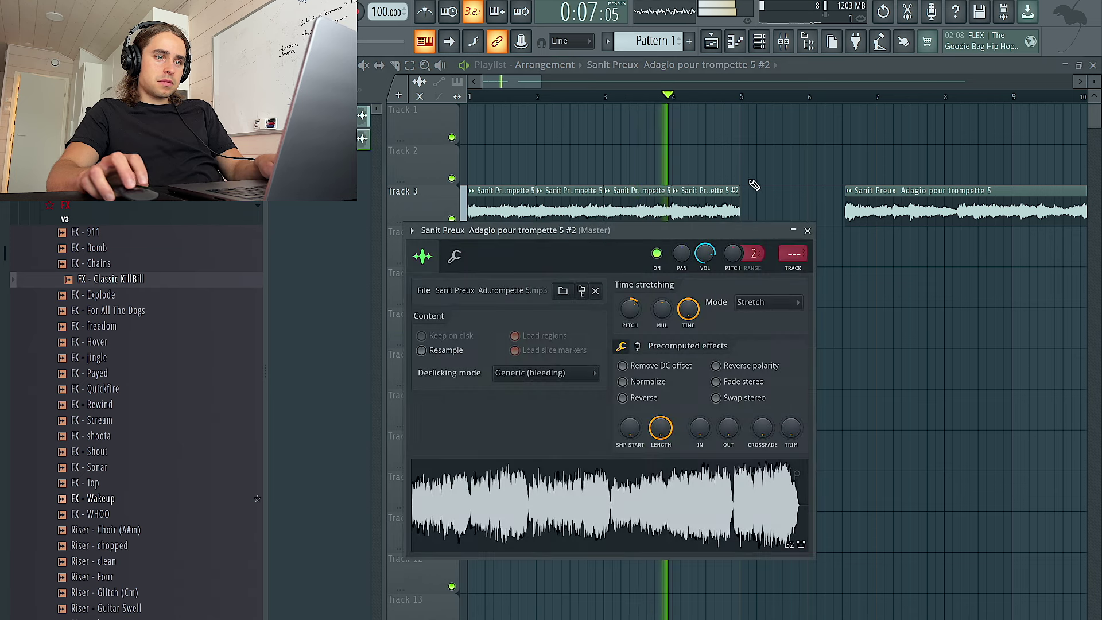
{"action": "key", "text": "ctrl+l"}
{"action": "left_click", "coordinate": [798, 150]}
{"action": "left_click_drag", "start_coordinate": [746, 106], "coordinate": [421, 218]}
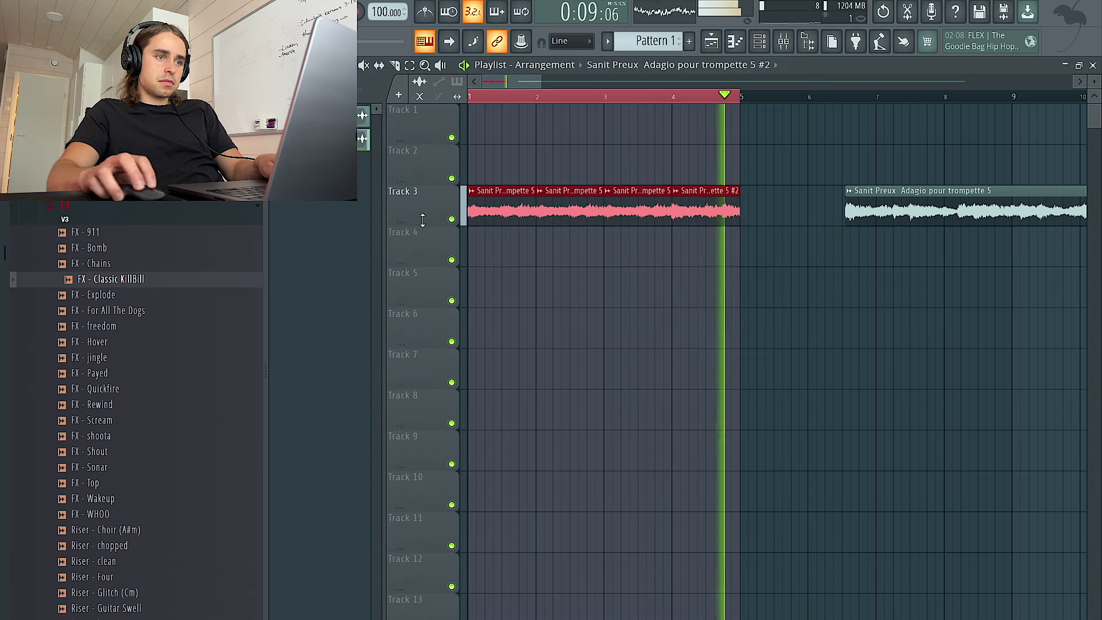
{"action": "double_click", "coordinate": [506, 205]}
{"action": "left_click", "coordinate": [735, 158]}
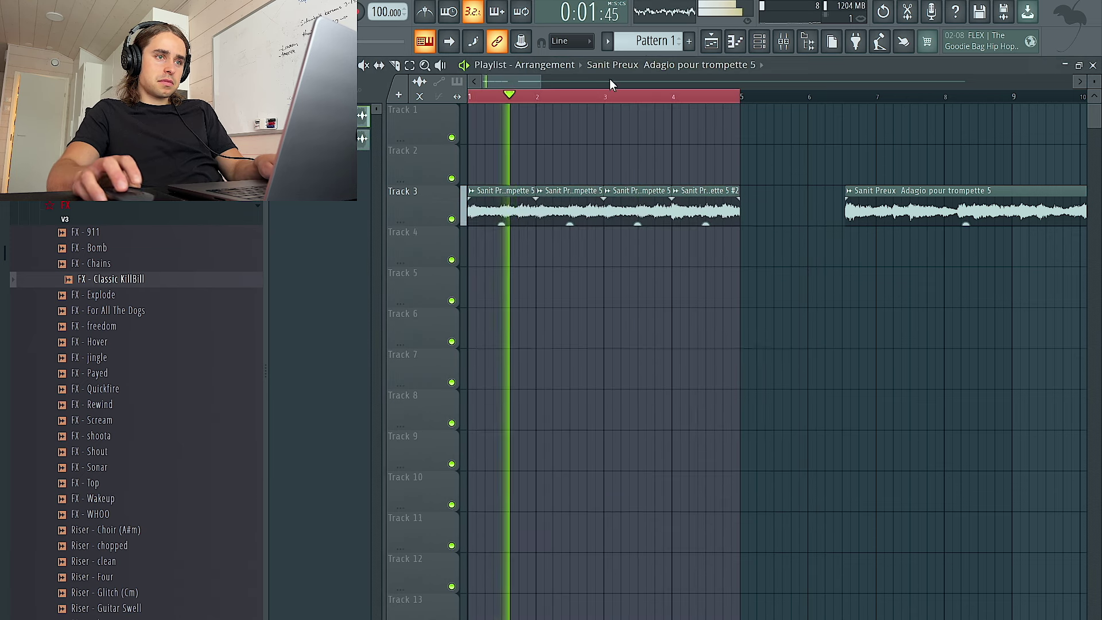
Place Pattern 1 on Track 5 and span it across bars 1 to 4
{"action": "left_click", "coordinate": [655, 43]}
{"action": "left_click_drag", "start_coordinate": [619, 289], "coordinate": [404, 296]}
{"action": "left_click_drag", "start_coordinate": [543, 299], "coordinate": [767, 230]}
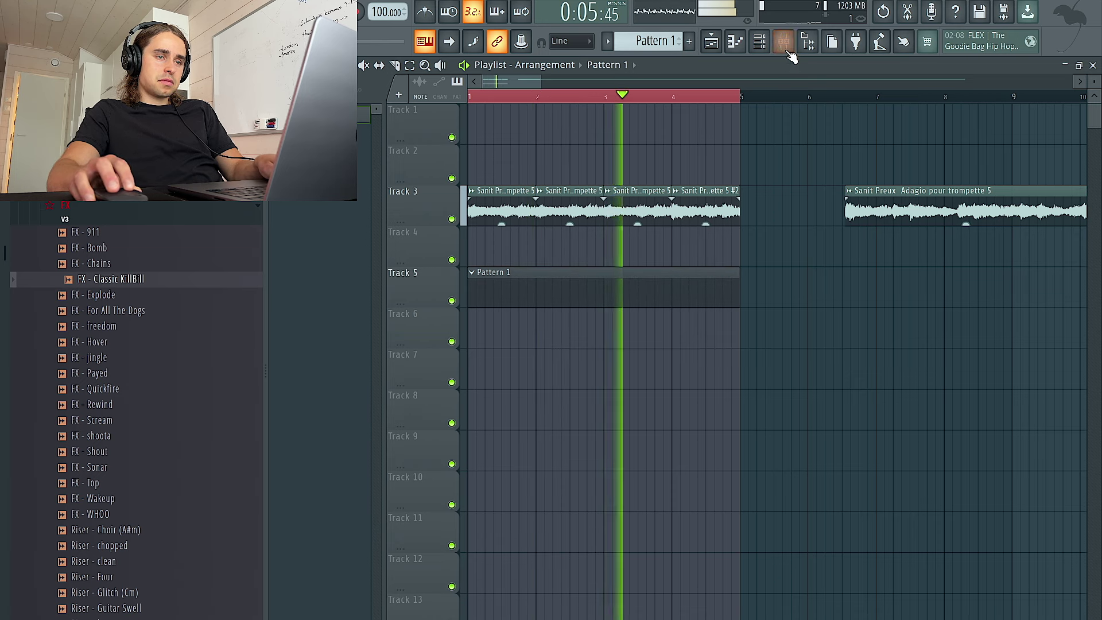
Add Fruity parametric EQ 2 to mixer insert 1 with the 20Hz + 18kHz cut preset, moving the cuts to about 150 Hz and 10 kHz
{"action": "key", "text": "F9"}
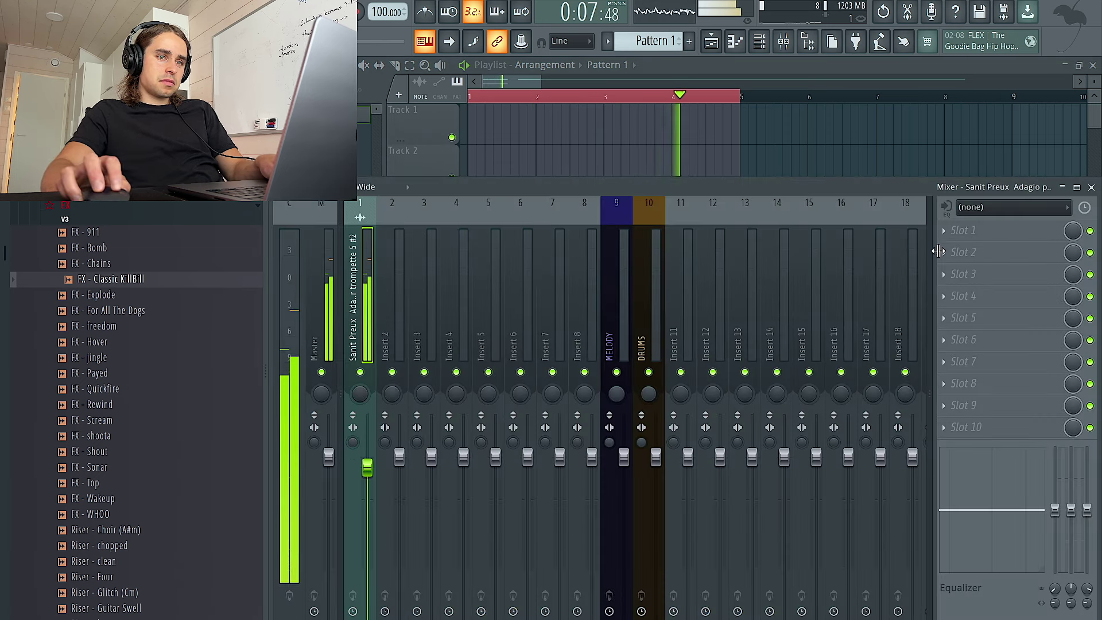
{"action": "left_click", "coordinate": [956, 231]}
{"action": "left_click", "coordinate": [796, 553]}
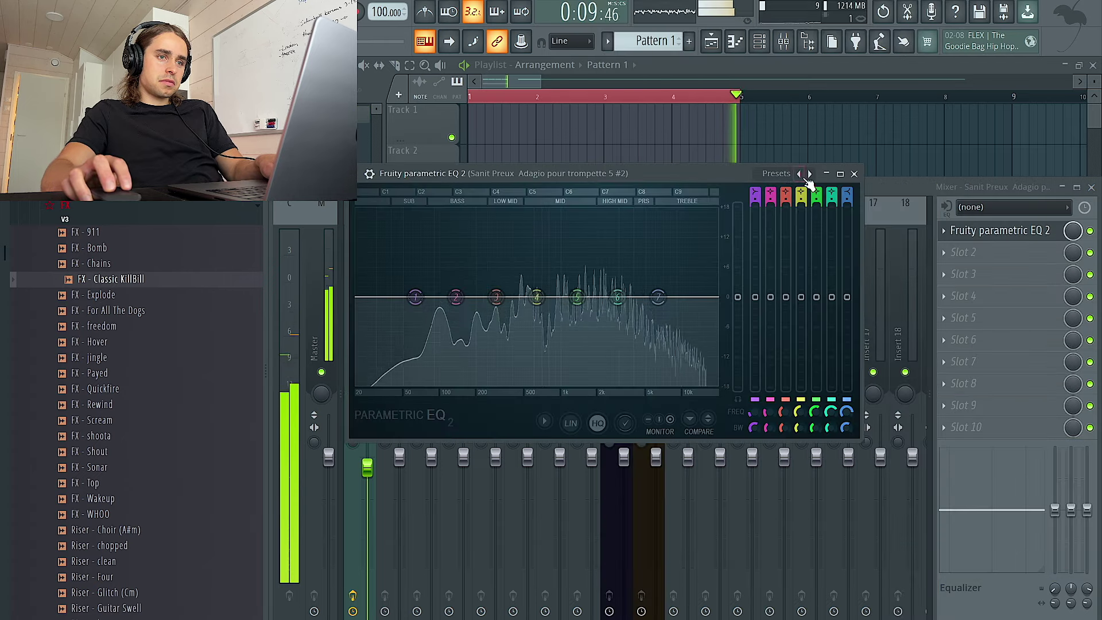
{"action": "left_click_drag", "start_coordinate": [357, 297], "coordinate": [476, 297]}
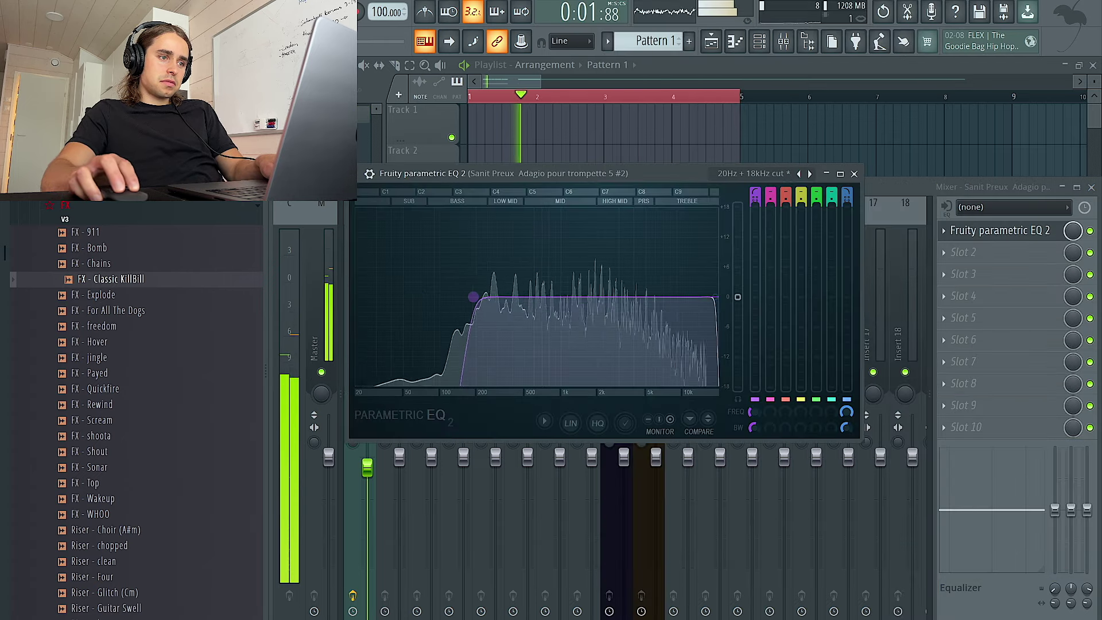
{"action": "left_click_drag", "start_coordinate": [712, 302], "coordinate": [683, 301]}
{"action": "left_click_drag", "start_coordinate": [460, 298], "coordinate": [476, 299]}
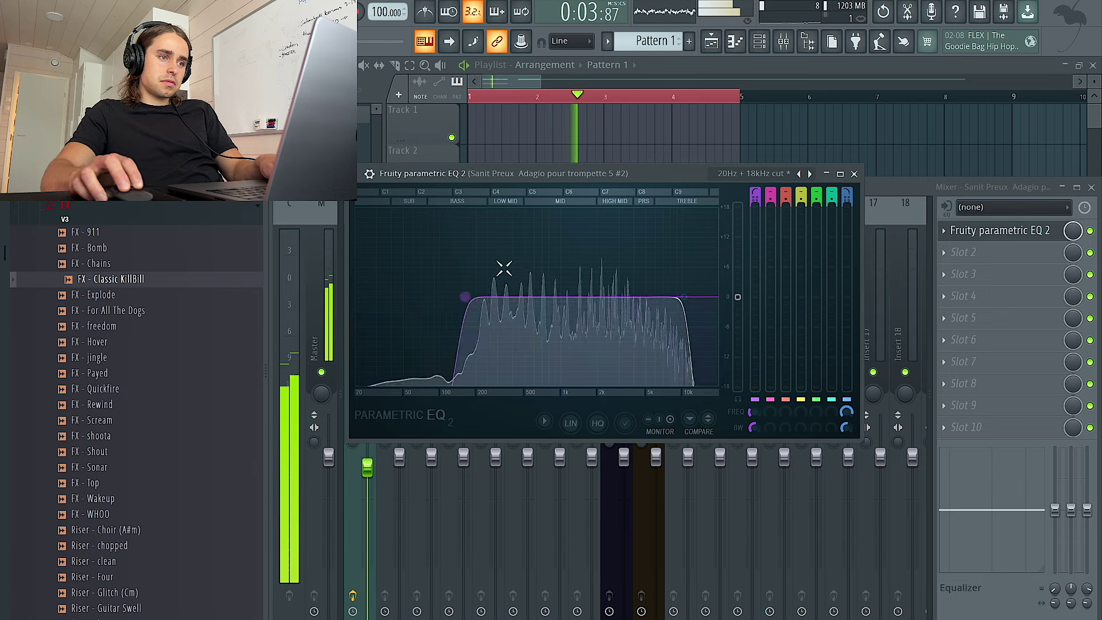
Add Decapitator after the EQ on insert 1 and raise its drive slightly
{"action": "right_click", "coordinate": [698, 135]}
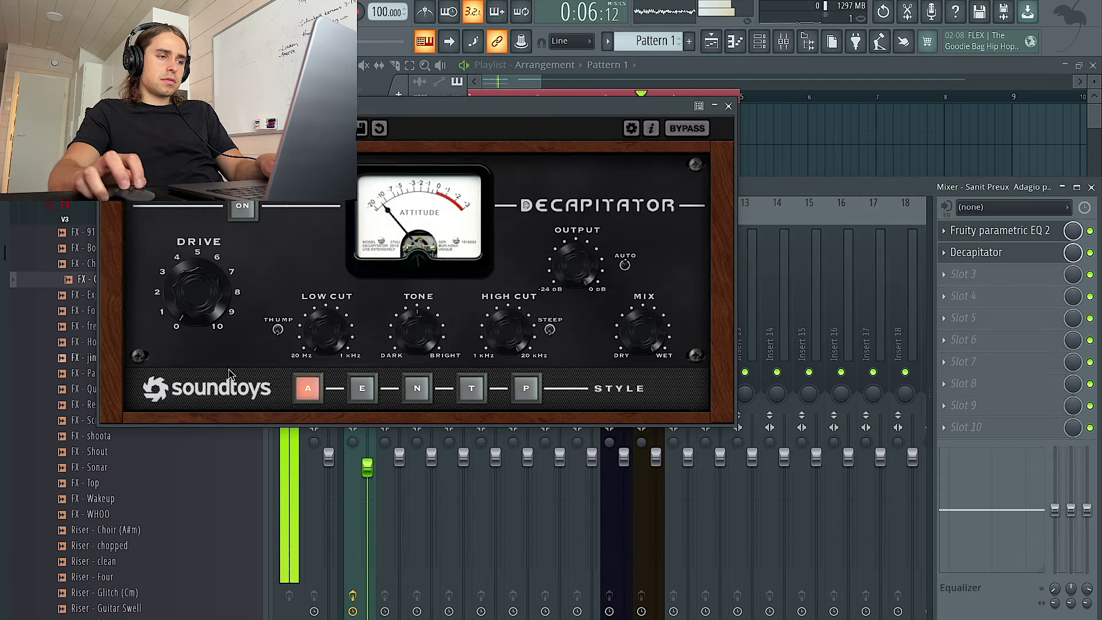
{"action": "left_click_drag", "start_coordinate": [189, 301], "coordinate": [187, 281]}
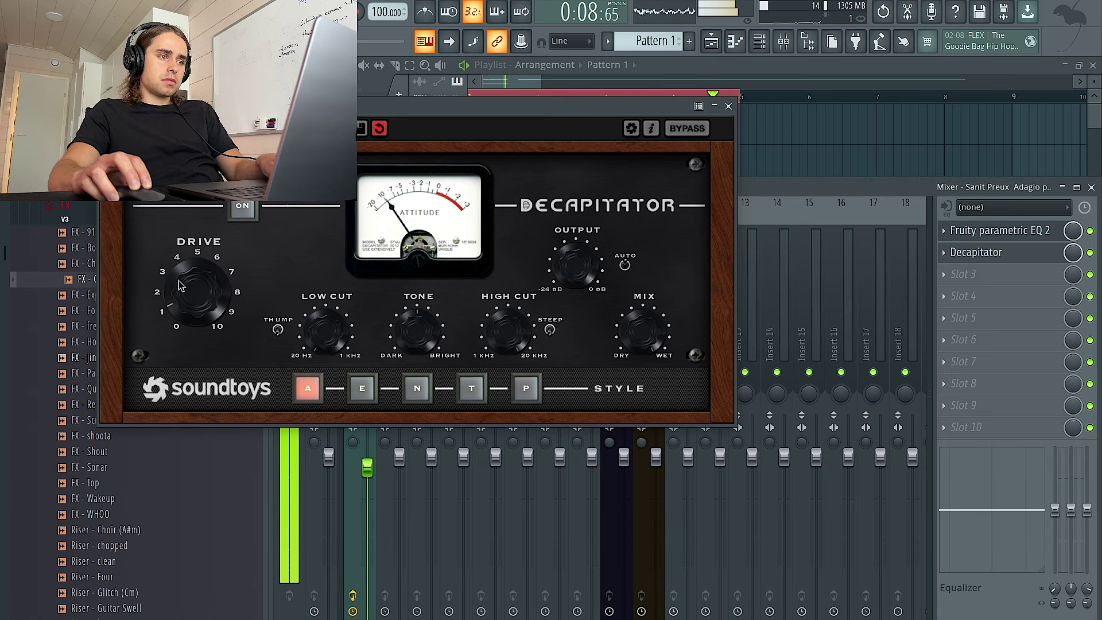
{"action": "left_click", "coordinate": [729, 107]}
{"action": "key", "text": "F9"}
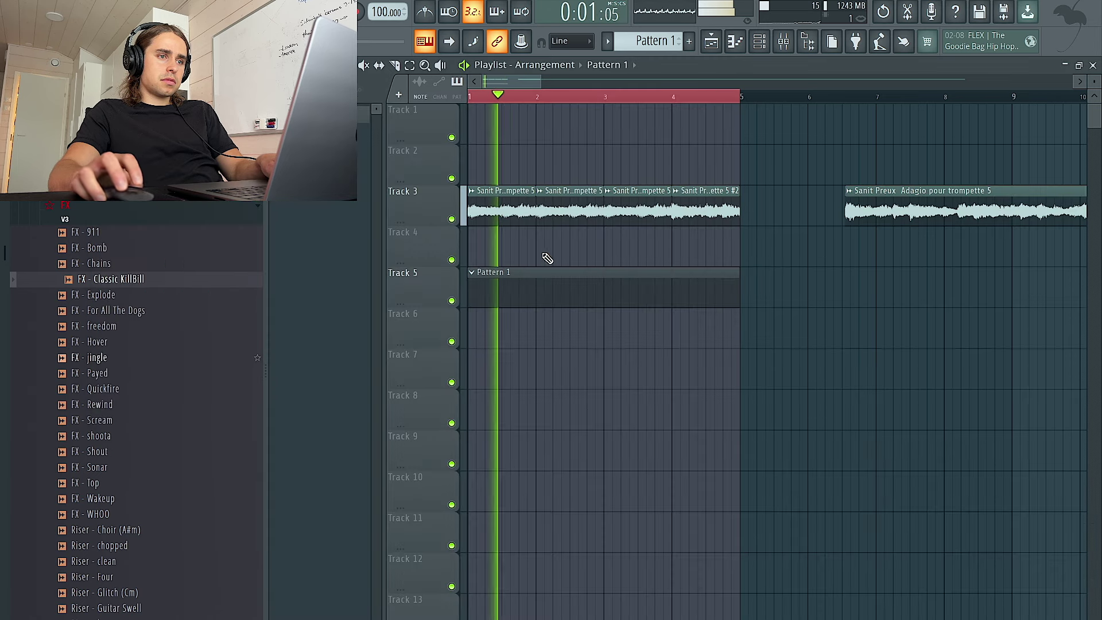
Show the unsorted channels in the channel rack and add the clean 1 - hihat sample from the Maxeyy Stash V6 Drum Kit
{"action": "left_click", "coordinate": [761, 41]}
{"action": "left_click", "coordinate": [379, 67]}
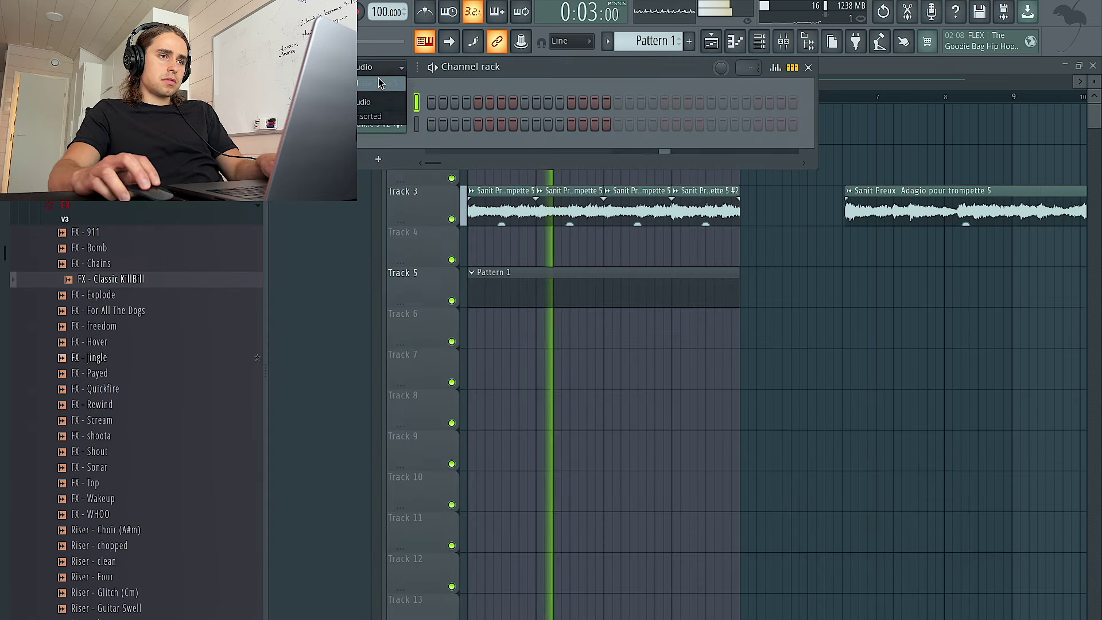
{"action": "left_click", "coordinate": [363, 118]}
{"action": "left_click", "coordinate": [183, 216]}
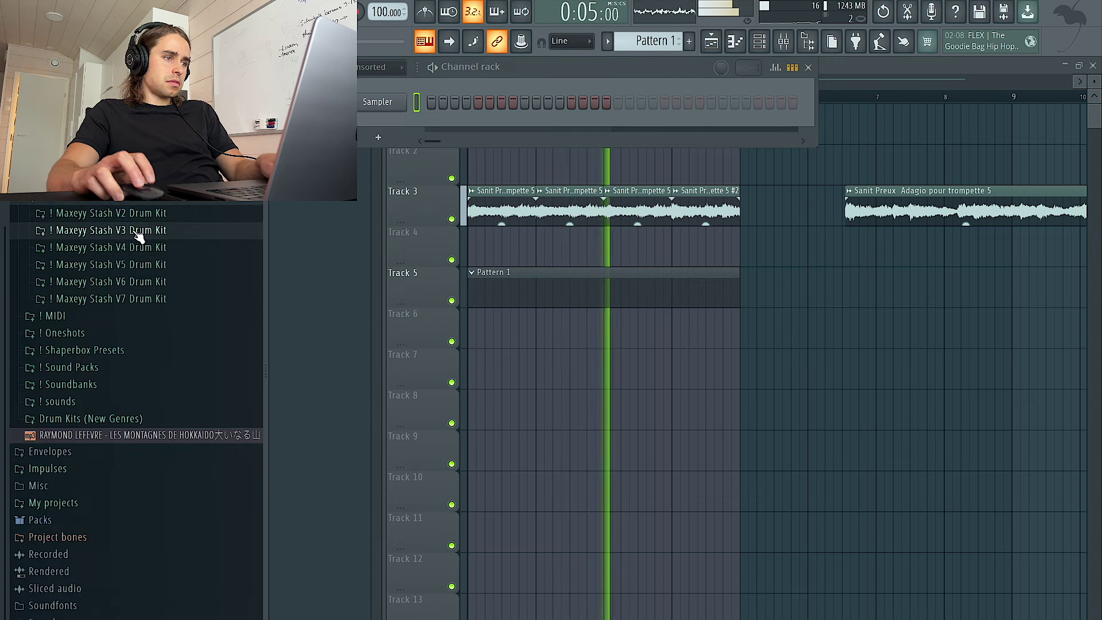
{"action": "left_click", "coordinate": [158, 283]}
{"action": "left_click", "coordinate": [115, 350]}
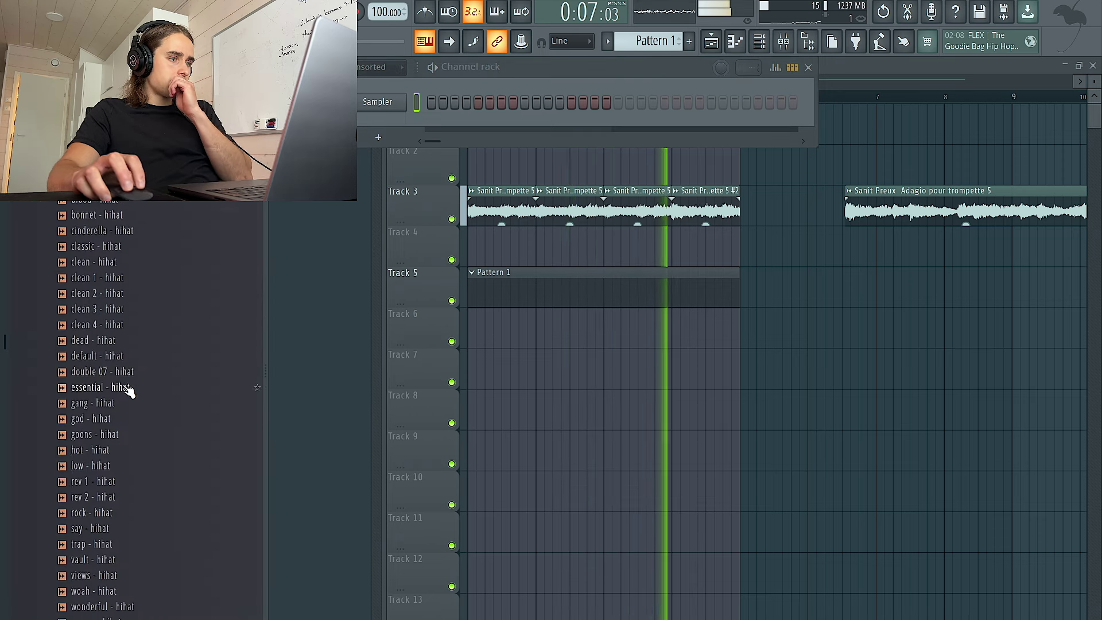
{"action": "left_click", "coordinate": [118, 278]}
{"action": "left_click_drag", "start_coordinate": [131, 281], "coordinate": [385, 125]}
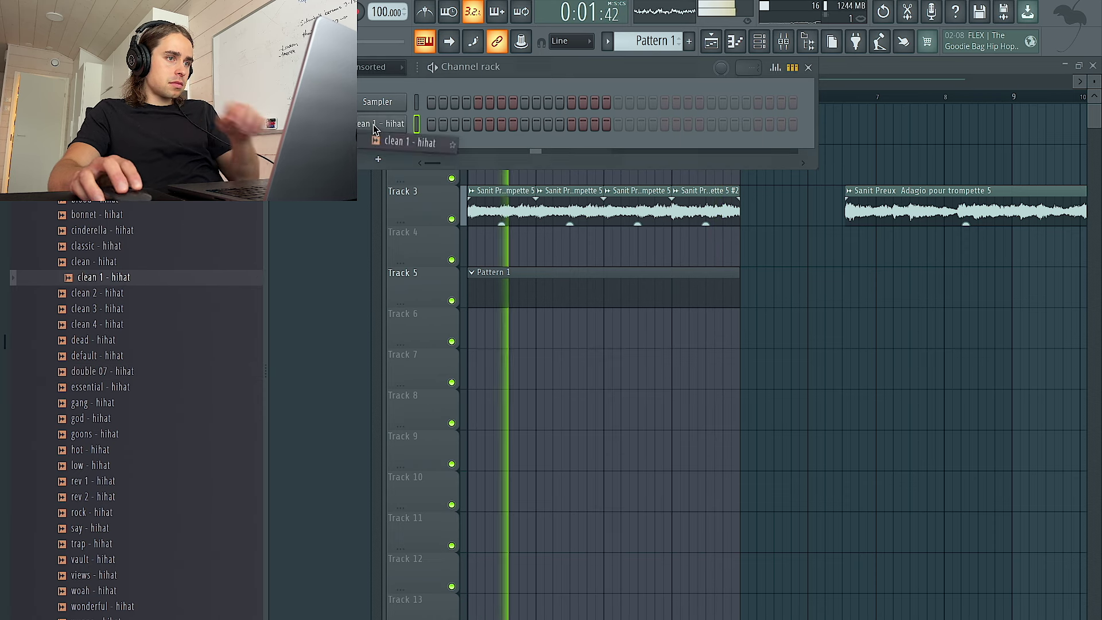
Place hi-hat hits on steps 1, 4 and 7 of bar 1 and open the channel's piano roll
{"action": "left_click", "coordinate": [433, 126]}
{"action": "left_click", "coordinate": [467, 125]}
{"action": "right_click", "coordinate": [399, 123]}
{"action": "left_click", "coordinate": [422, 120]}
{"action": "scroll", "coordinate": [327, 257], "scroll_direction": "up", "scroll_amount": 2}
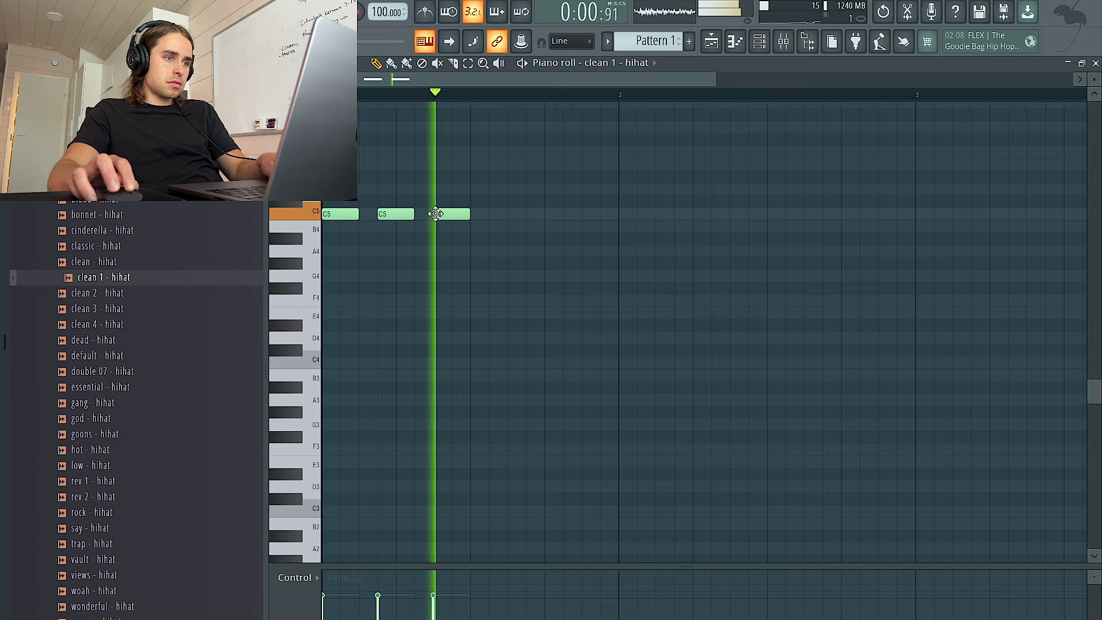
Add a C5 hi-hat note on step 11 of bar 1 and chop it into a roll of four short notes
{"action": "left_click", "coordinate": [516, 213]}
{"action": "key", "text": "alt+u"}
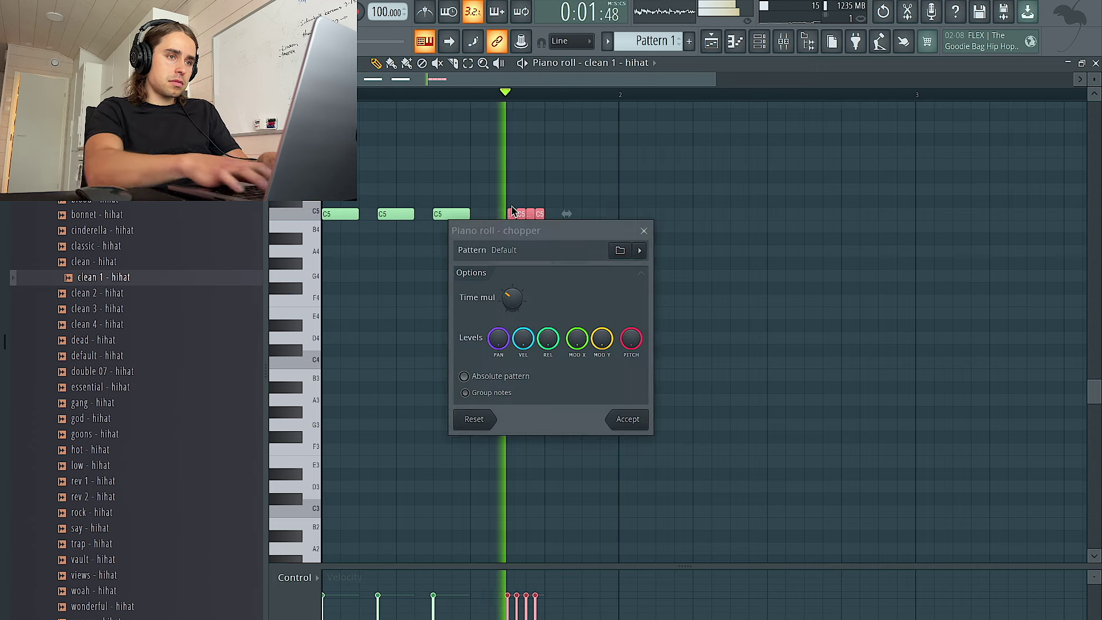
{"action": "left_click", "coordinate": [628, 419]}
Duplicate the hi-hat notes and rearrange the copies into C5 hits on steps 13 and 15 and the start of bar 2, removing the rest
{"action": "key", "text": "ctrl+a"}
{"action": "key", "text": "ctrl+b"}
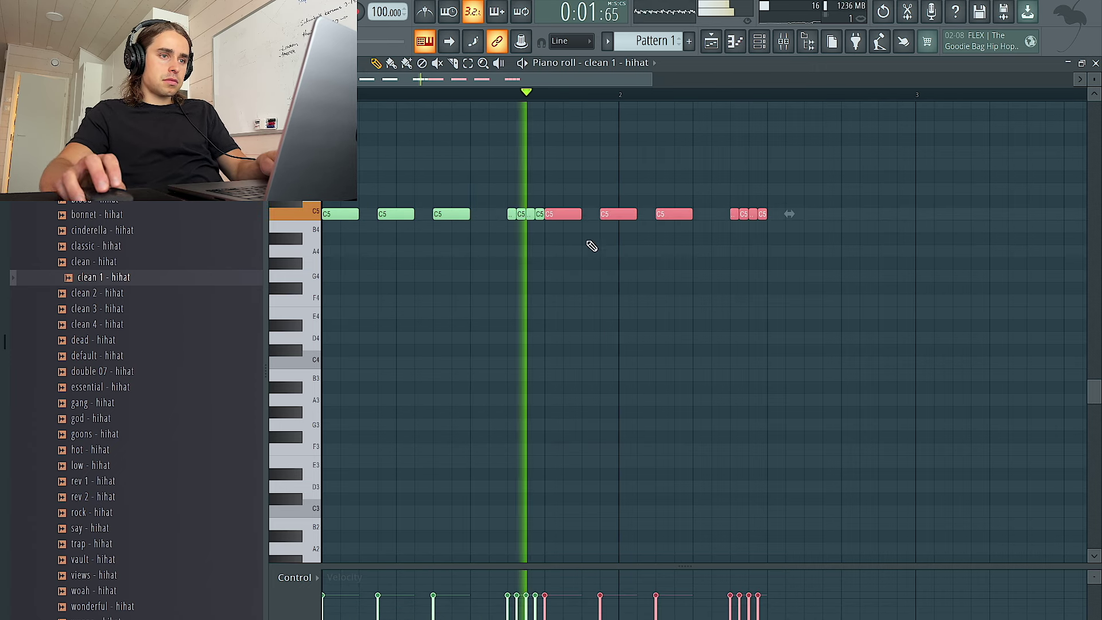
{"action": "left_click", "coordinate": [615, 218]}
{"action": "left_click", "coordinate": [589, 214]}
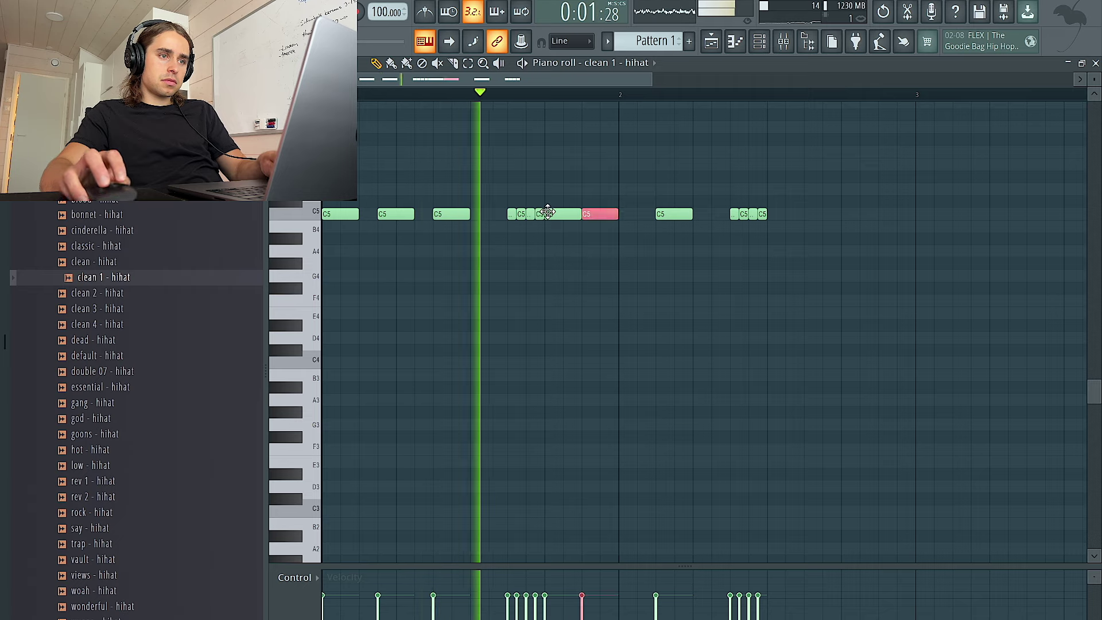
{"action": "scroll", "coordinate": [557, 208], "scroll_direction": "down", "scroll_amount": 2}
{"action": "right_click", "coordinate": [505, 214]}
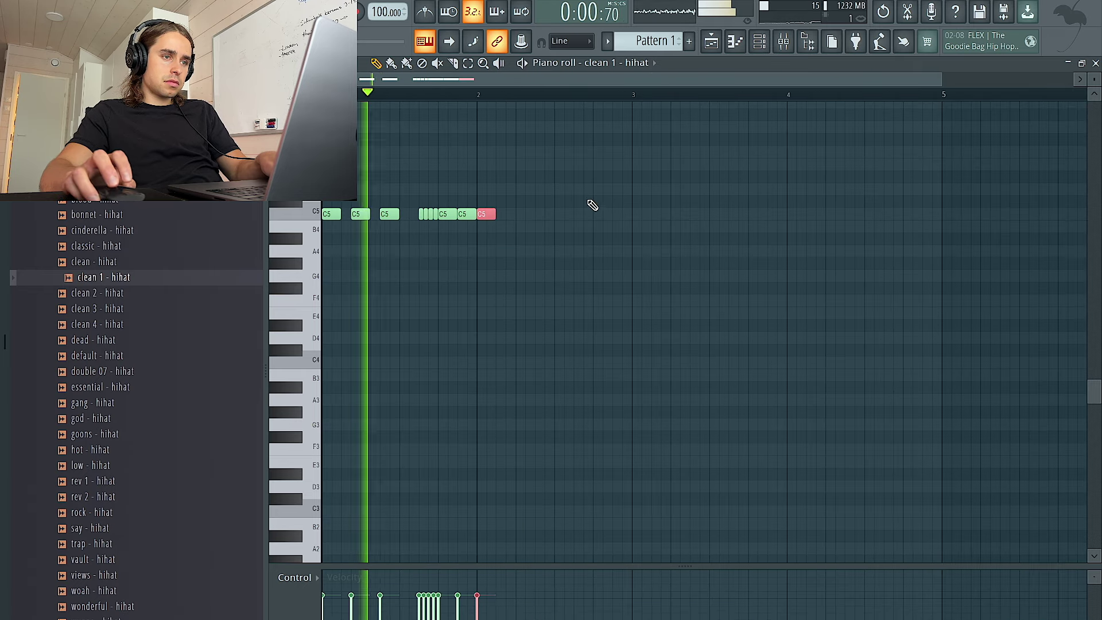
Repeat the one-bar hi-hat pattern in bar 2 and try a G#4 hit near the end of that bar
{"action": "key", "text": "ctrl+z"}
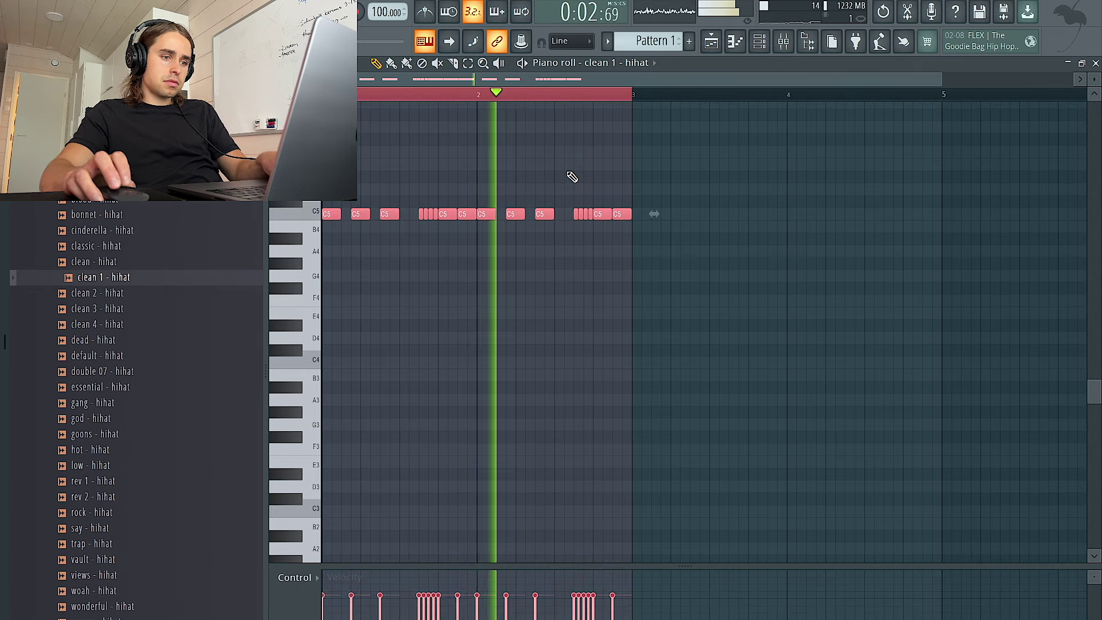
{"action": "left_click", "coordinate": [571, 177]}
{"action": "left_click", "coordinate": [595, 265]}
{"action": "key", "text": "space"}
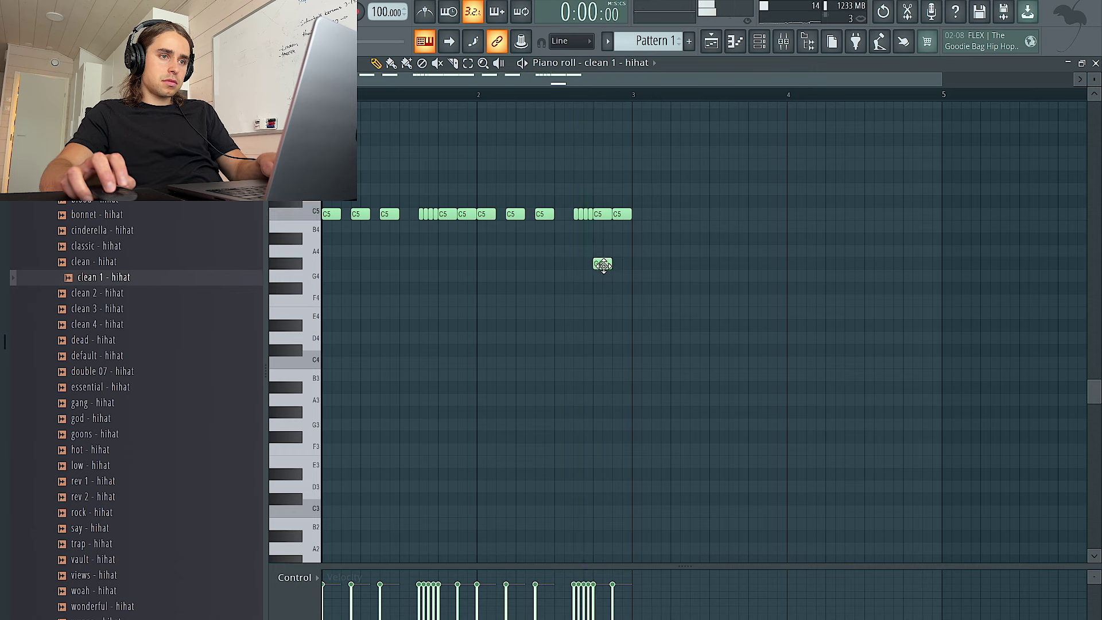
Thin the bar 2 hi-hat roll to two short notes and lower the hit following it by an octave to C4
{"action": "scroll", "coordinate": [597, 229], "scroll_direction": "up", "scroll_amount": 2}
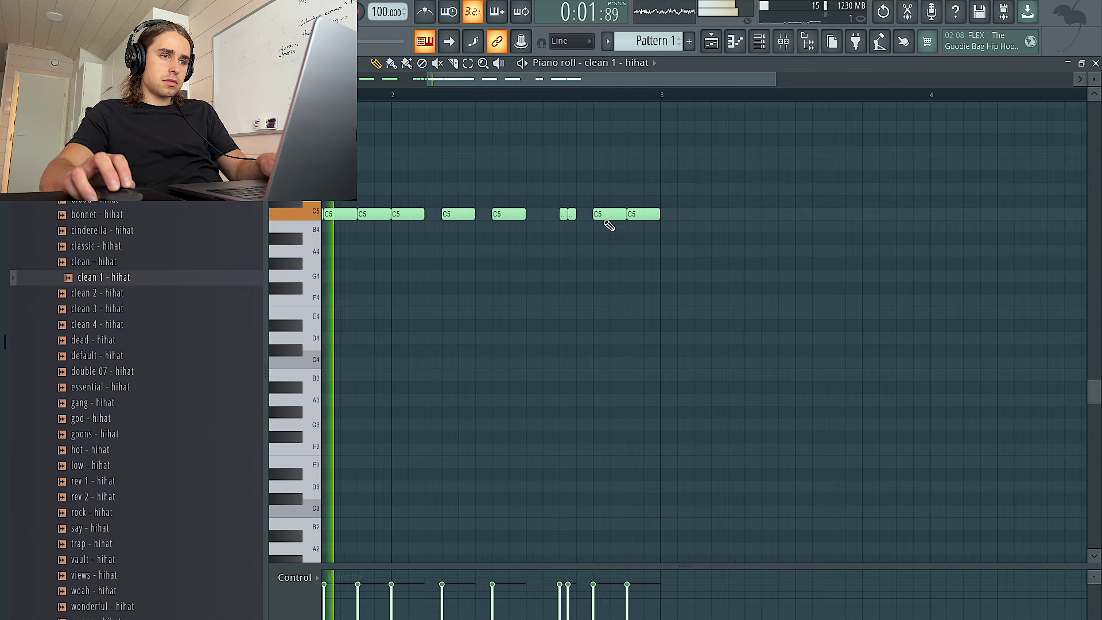
{"action": "scroll", "coordinate": [602, 230], "scroll_direction": "down", "scroll_amount": 3}
{"action": "left_click", "coordinate": [550, 211], "text": "ctrl"}
{"action": "key", "text": "ctrl+Down"}
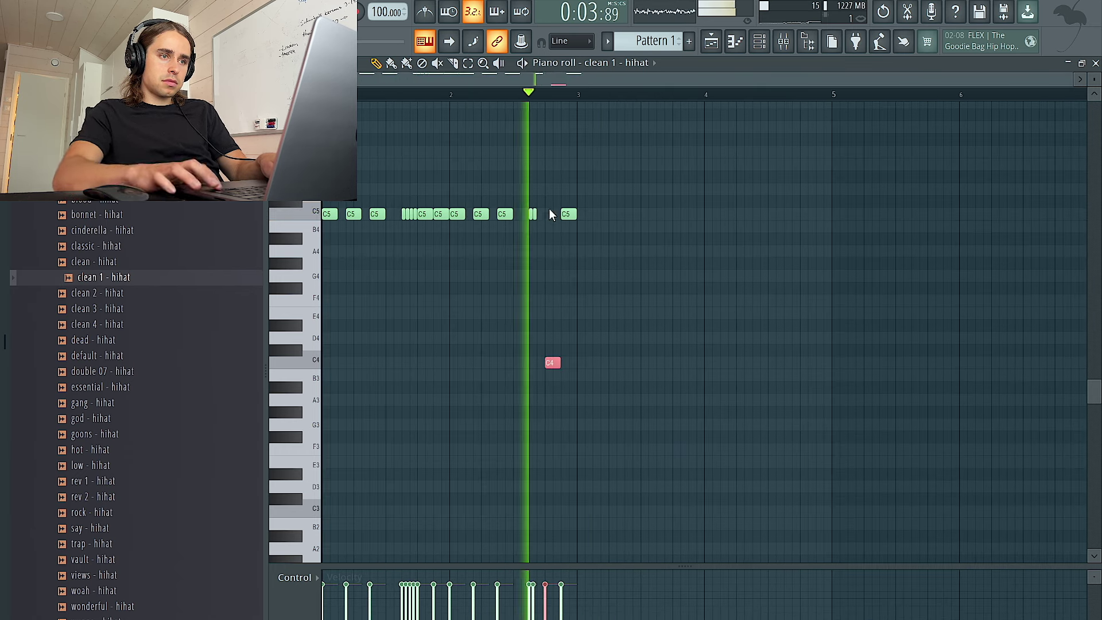
Duplicate the two-bar hi-hat pattern into bars 3 and 4 and replace the end of bar 4 with copied C5 hits
{"action": "key", "text": "ctrl+a"}
{"action": "key", "text": "ctrl+b"}
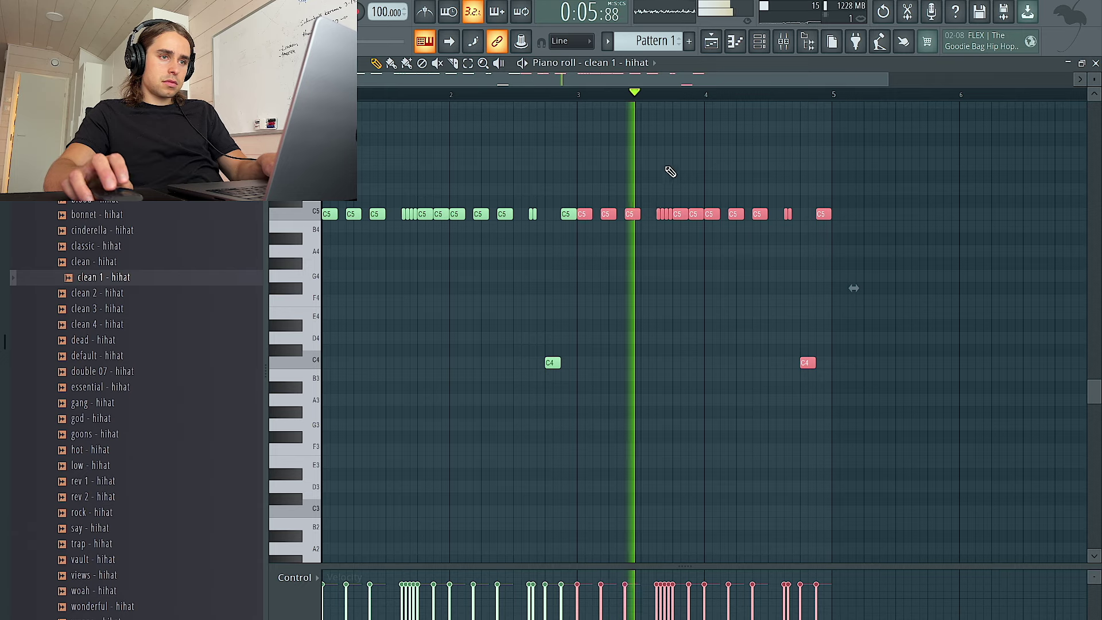
{"action": "scroll", "coordinate": [789, 238], "scroll_direction": "up", "scroll_amount": 2}
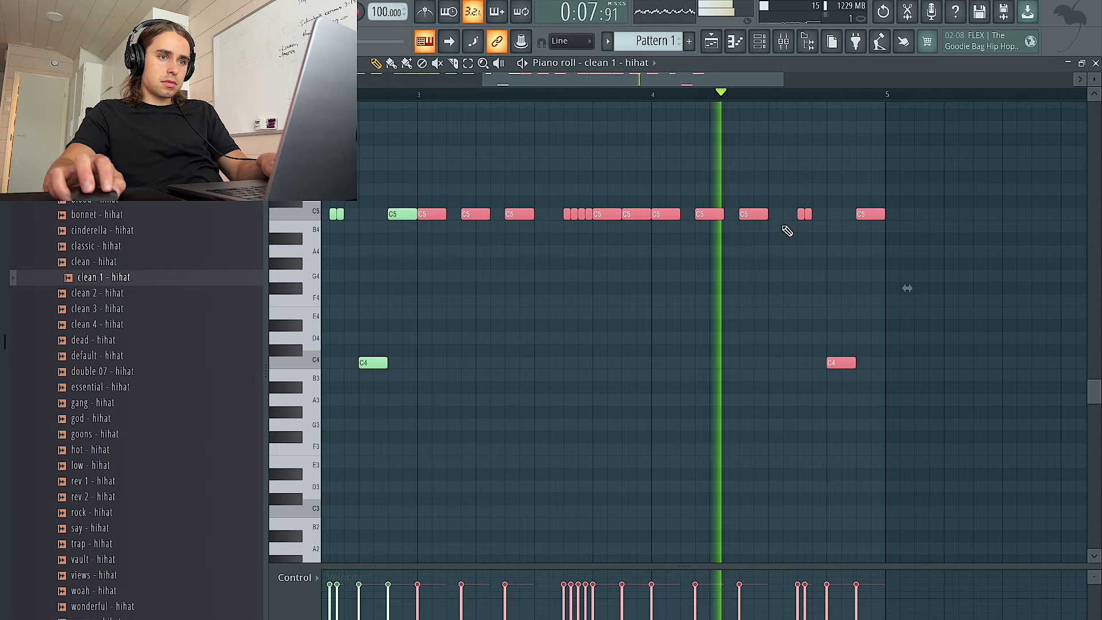
{"action": "left_click_drag", "start_coordinate": [960, 429], "coordinate": [794, 161]}
{"action": "key", "text": "Delete"}
{"action": "left_click_drag", "start_coordinate": [808, 269], "coordinate": [666, 166]}
{"action": "key", "text": "ctrl+b"}
{"action": "scroll", "coordinate": [667, 164], "scroll_direction": "down", "scroll_amount": 4}
{"action": "key", "text": "ctrl+a"}
Swap the hi-hat channel's sample for clean 4 - hihat and raise the velocity of all its notes
{"action": "middle_click", "coordinate": [143, 294]}
{"action": "middle_click", "coordinate": [141, 322]}
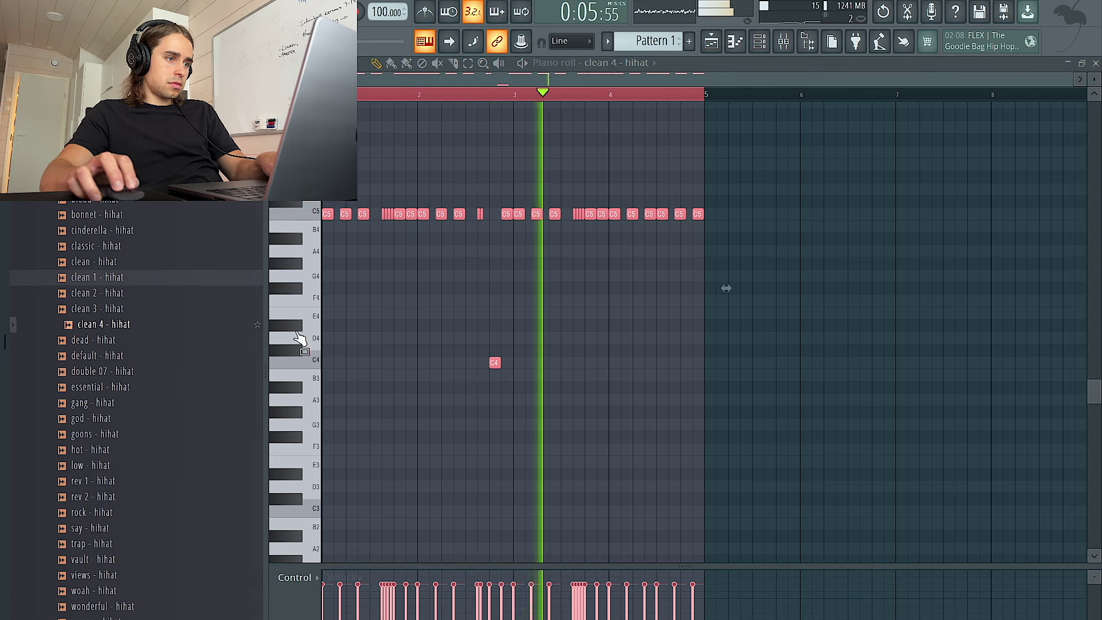
{"action": "left_click", "coordinate": [759, 40]}
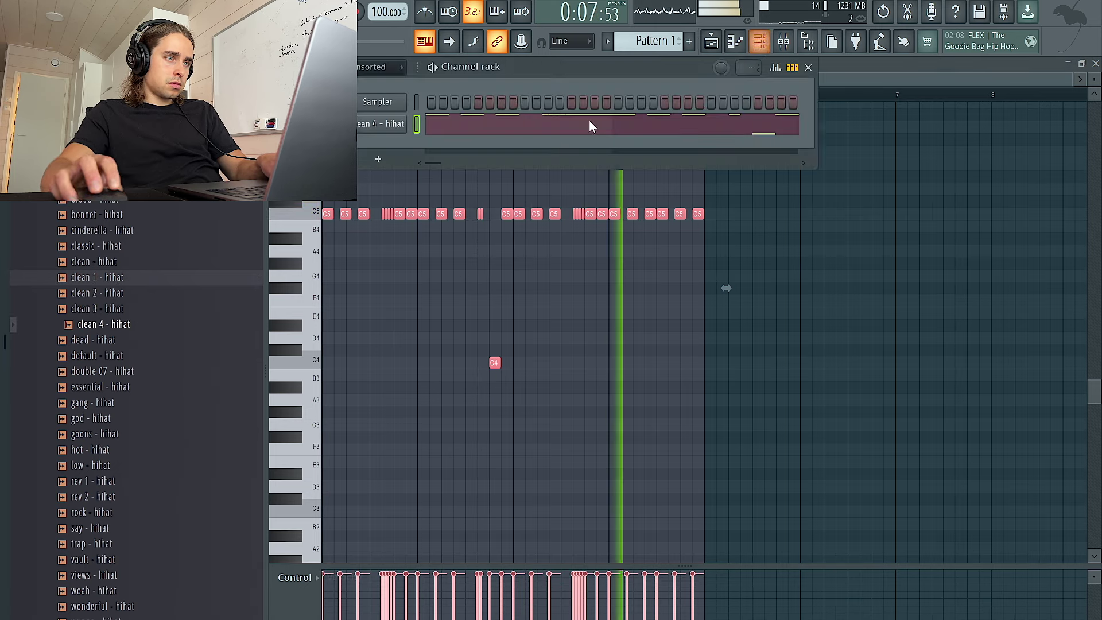
Route the clean 4 - hihat channel to mixer insert 2 and bring up that insert in the mixer
{"action": "left_click", "coordinate": [380, 124]}
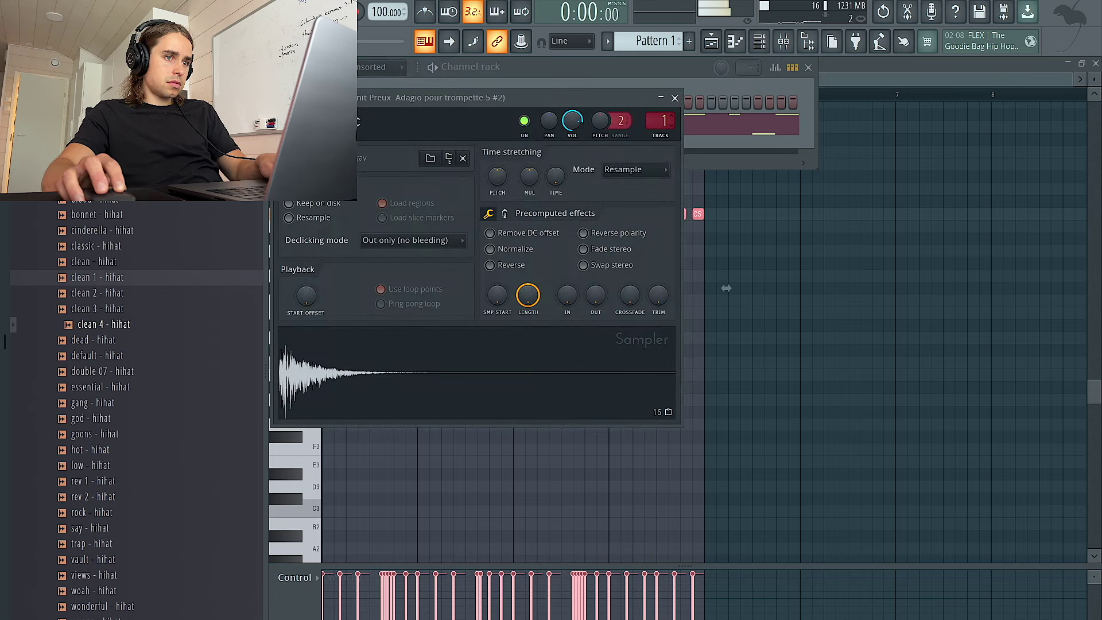
{"action": "left_click", "coordinate": [675, 99]}
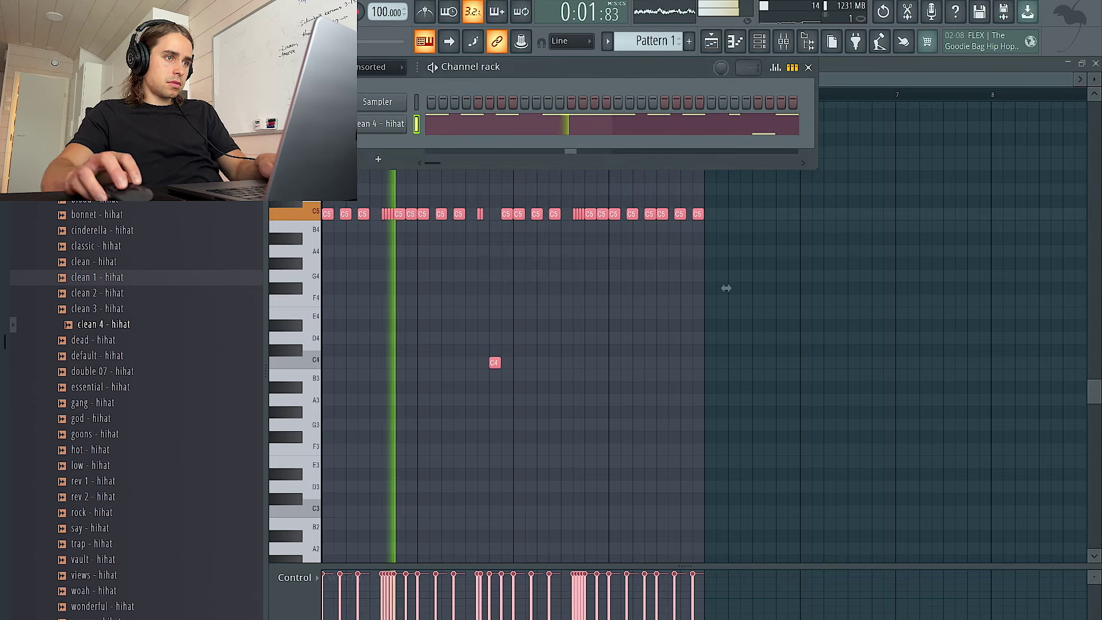
{"action": "left_click", "coordinate": [784, 40]}
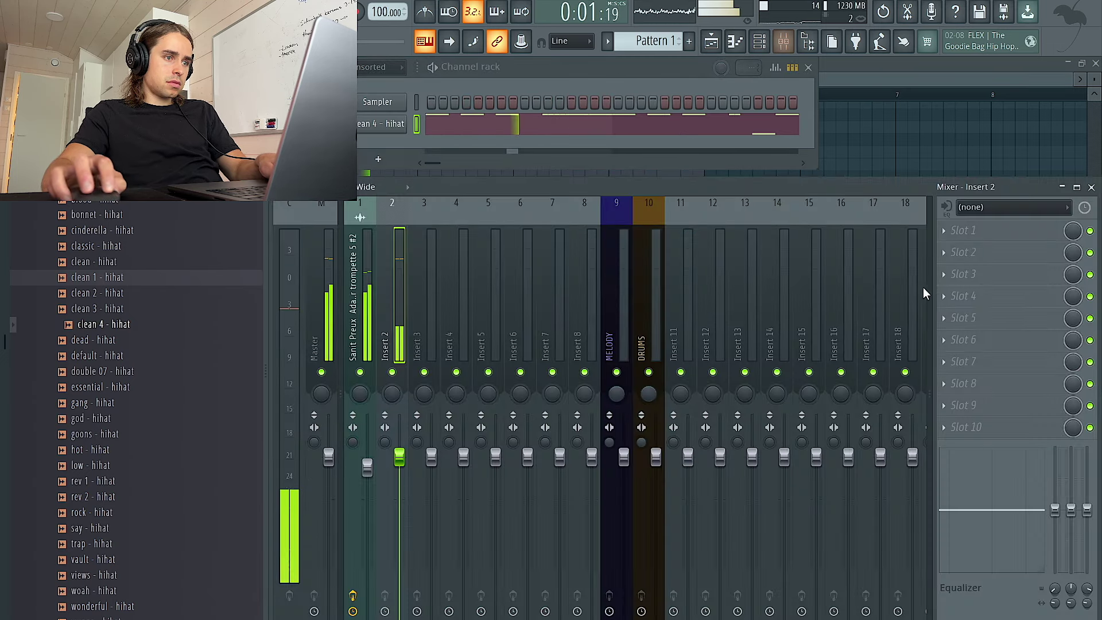
Add Decapitator to mixer insert 2 and lower the insert equalizer's high band to about -2.1
{"action": "left_click", "coordinate": [970, 232]}
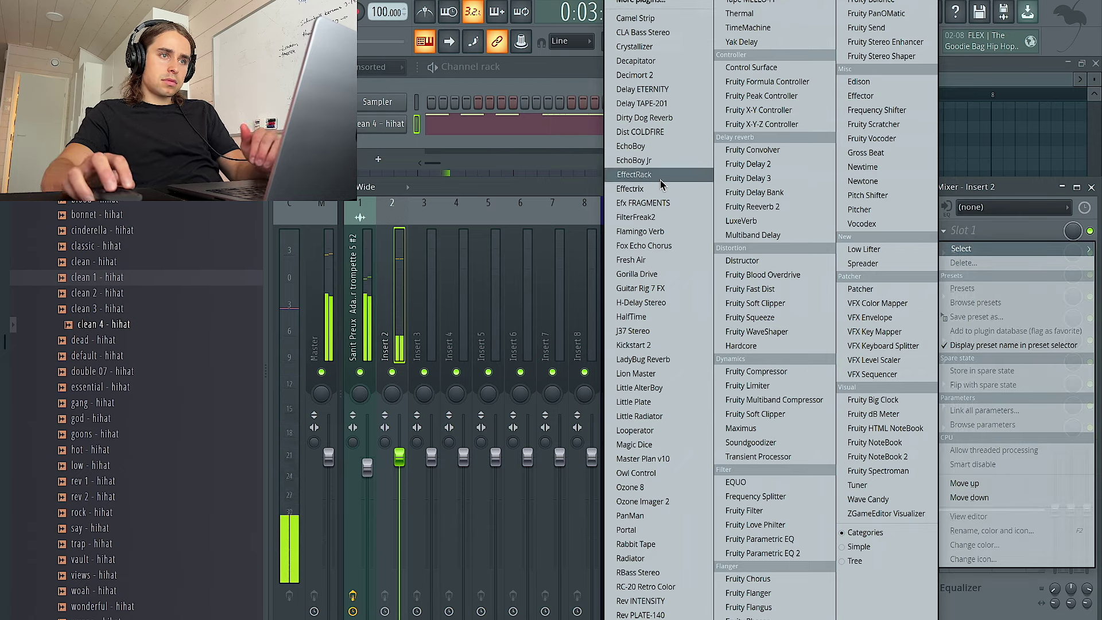
{"action": "left_click", "coordinate": [644, 61]}
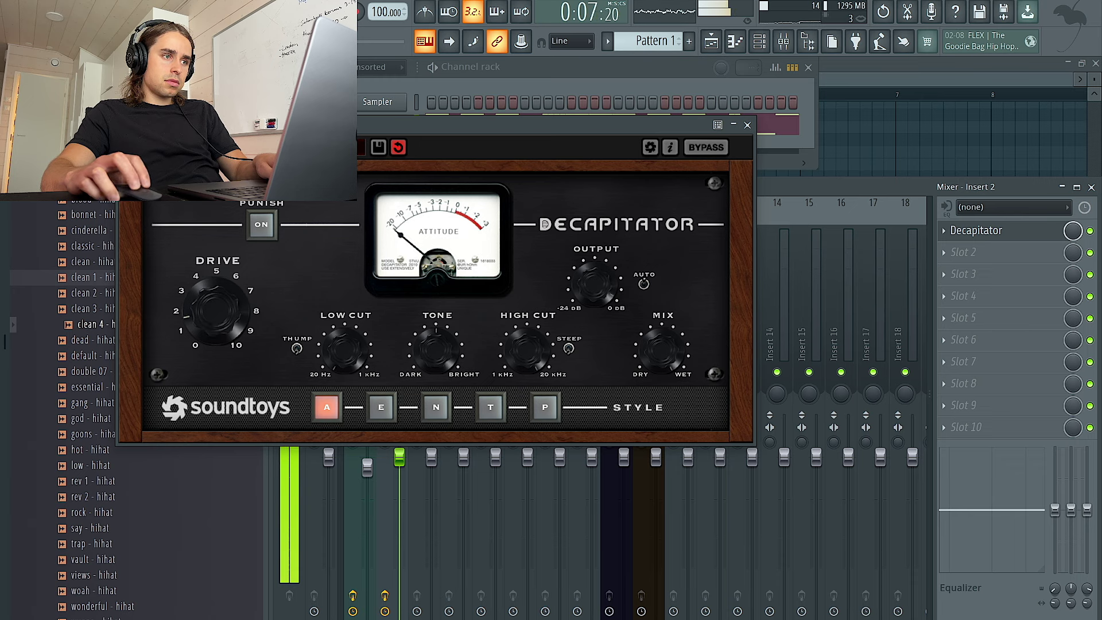
{"action": "left_click", "coordinate": [264, 148]}
{"action": "left_click", "coordinate": [609, 150]}
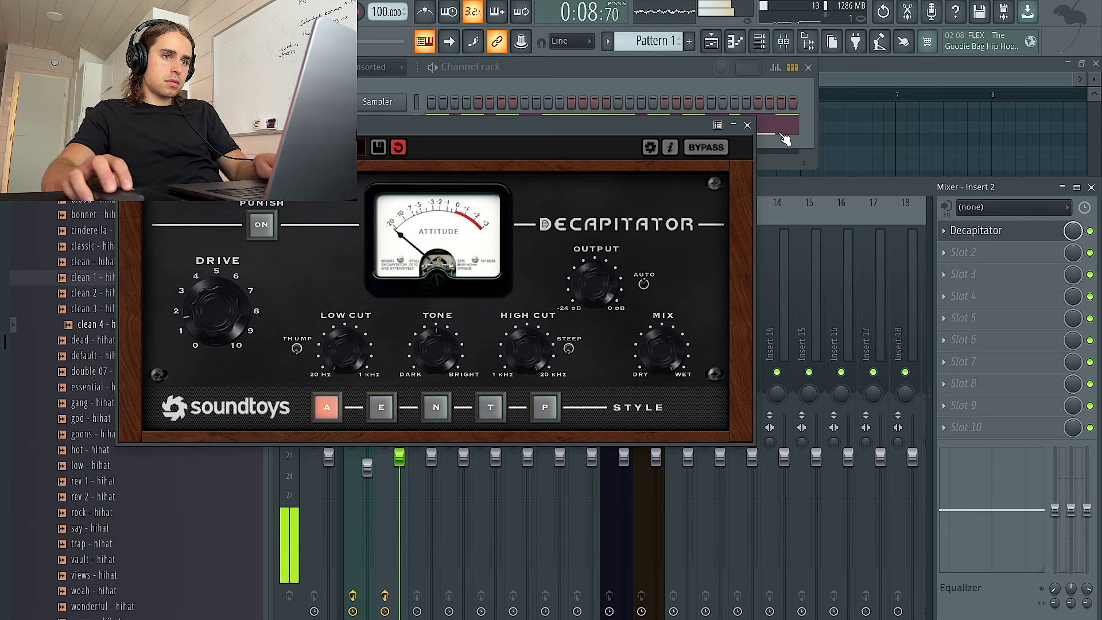
{"action": "left_click", "coordinate": [747, 125]}
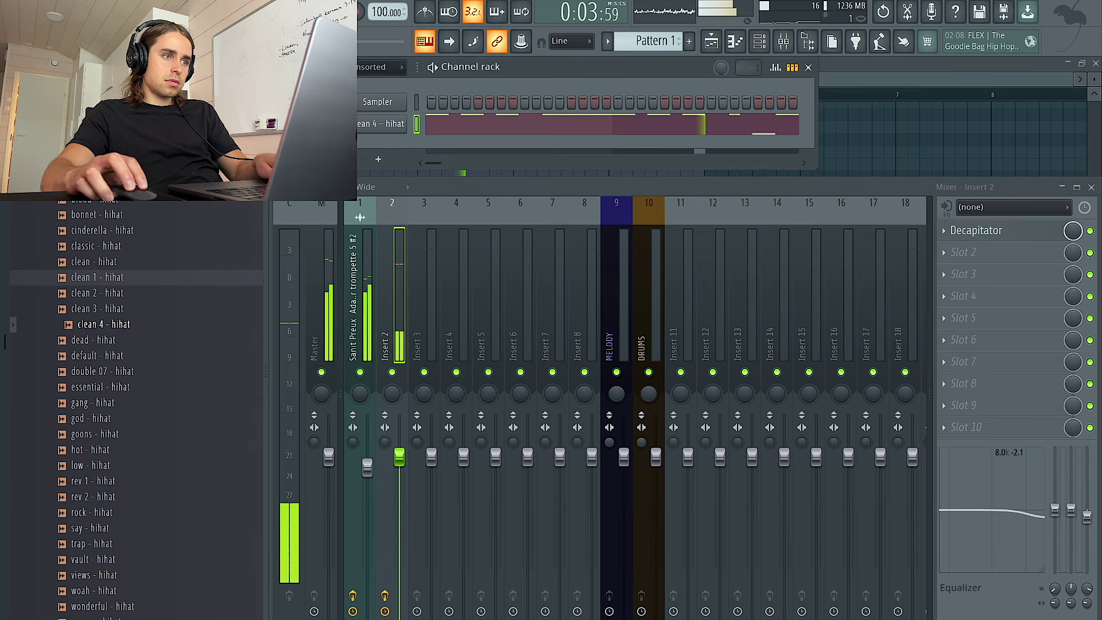
Nudge the hi-hat channel's time shift slightly and lower the mixer insert 1 fader a little
{"action": "scroll", "coordinate": [170, 207], "scroll_direction": "up", "scroll_amount": 4}
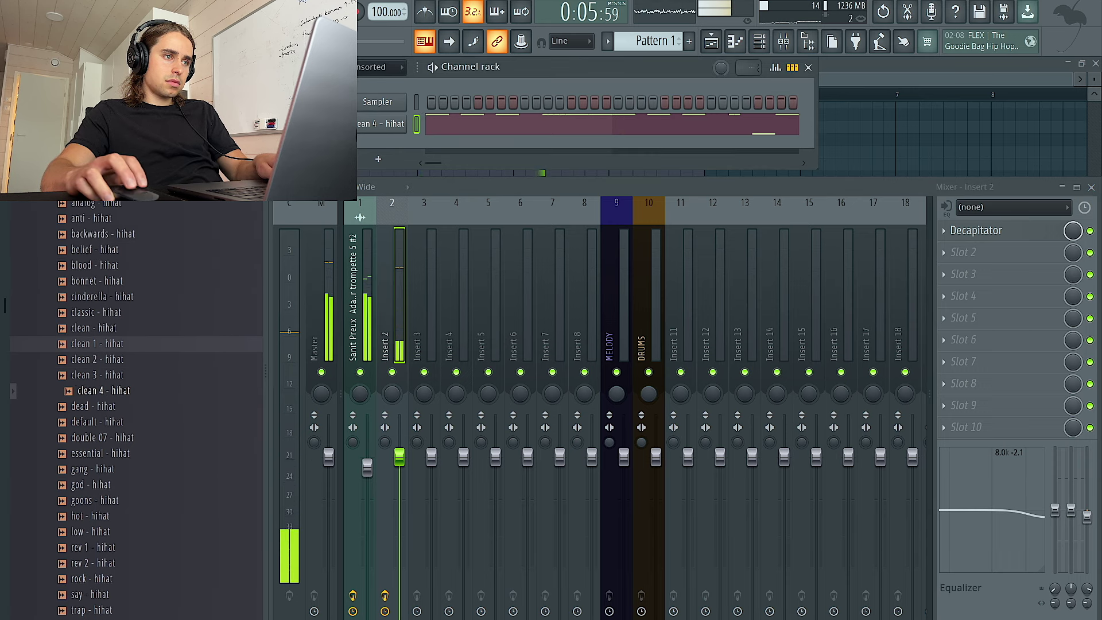
{"action": "left_click", "coordinate": [376, 124]}
{"action": "left_click", "coordinate": [354, 121]}
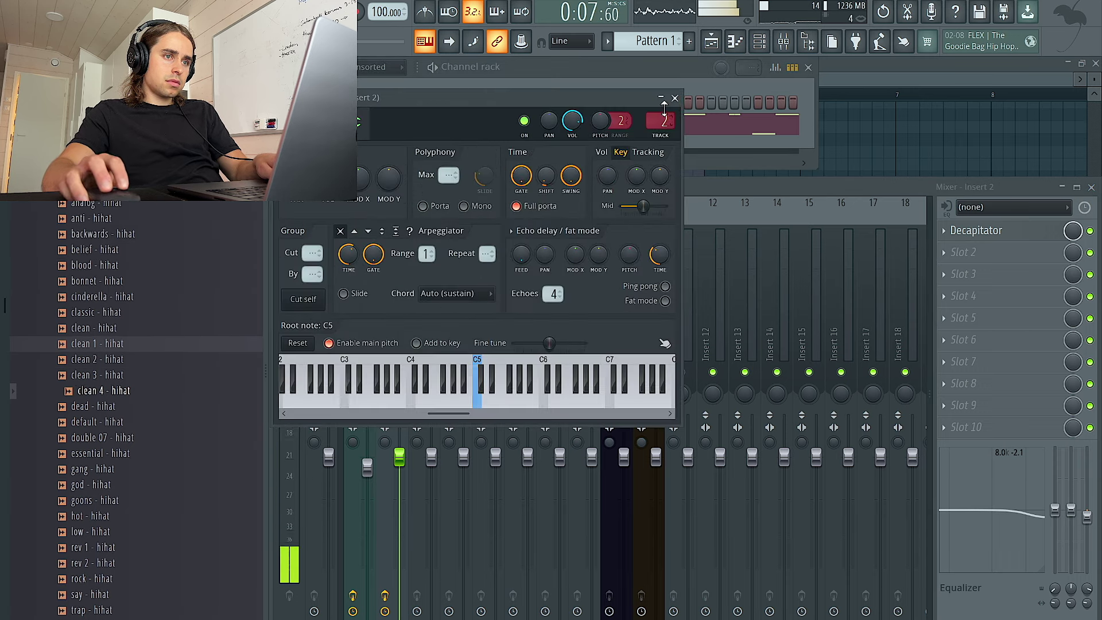
{"action": "left_click", "coordinate": [675, 99]}
{"action": "left_click", "coordinate": [390, 131]}
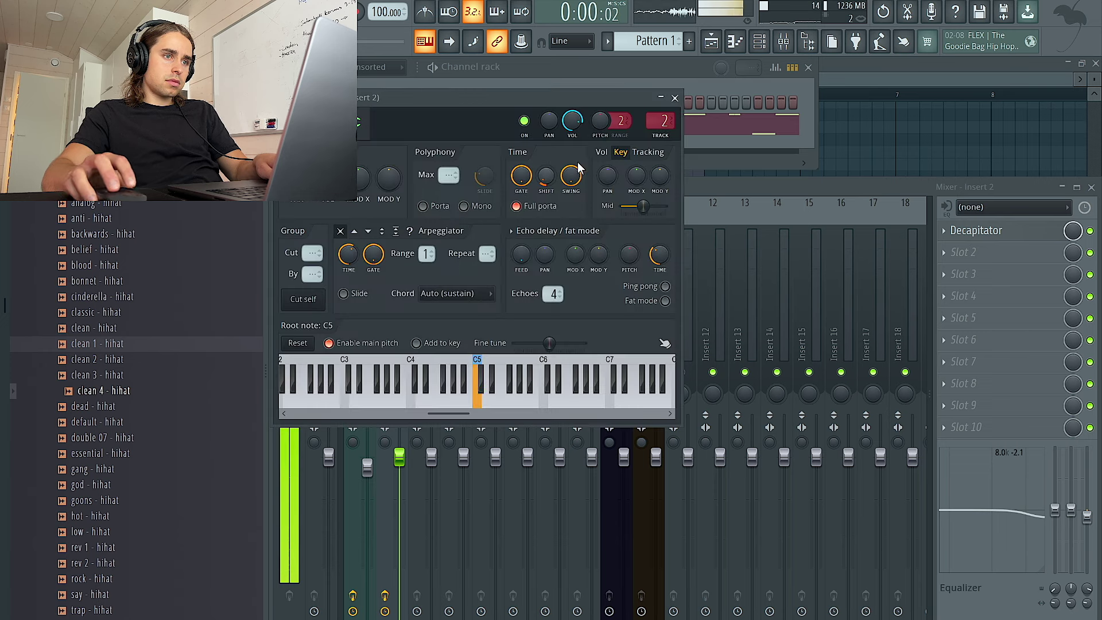
{"action": "left_click", "coordinate": [675, 99]}
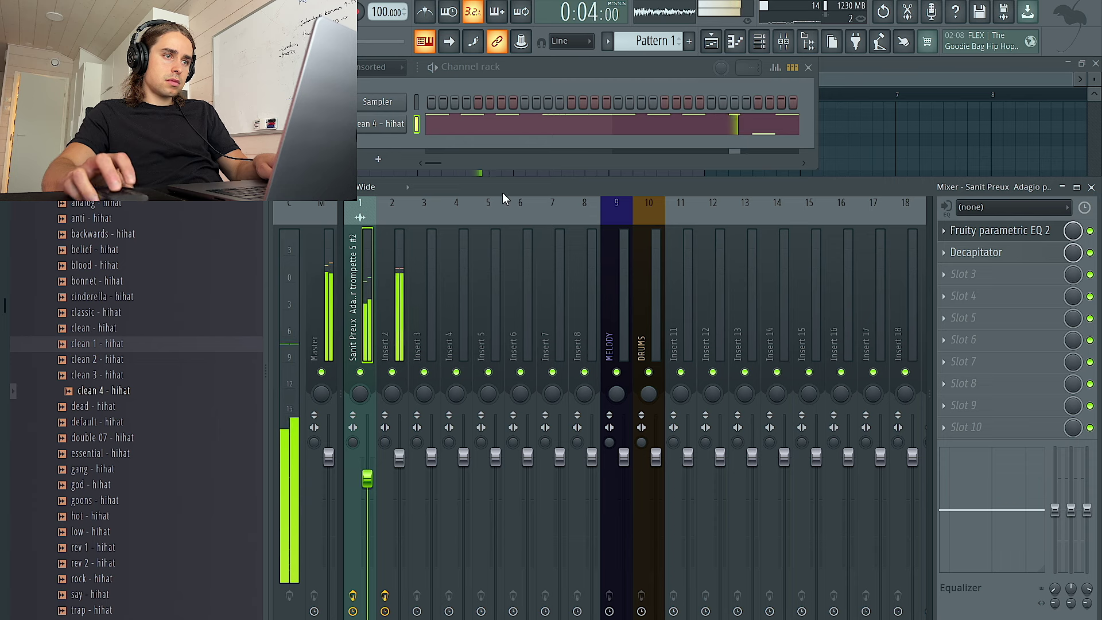
Add the careful - clap sample from the V6 kit to the channel rack and place hits on steps 5, 13, 21 and 29
{"action": "left_click", "coordinate": [95, 186]}
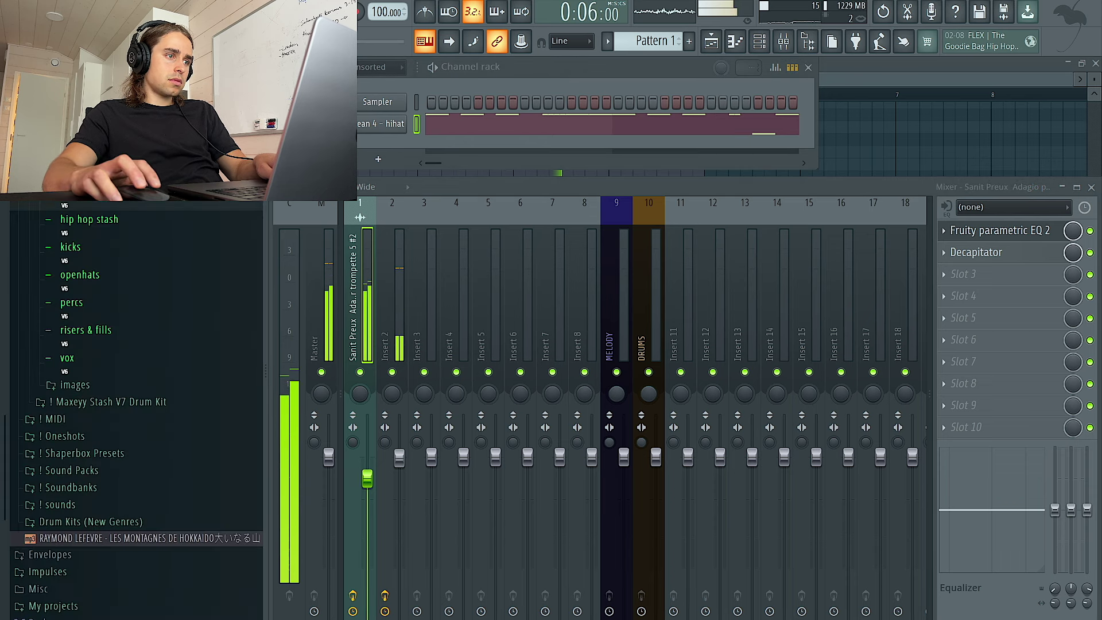
{"action": "left_click", "coordinate": [106, 328]}
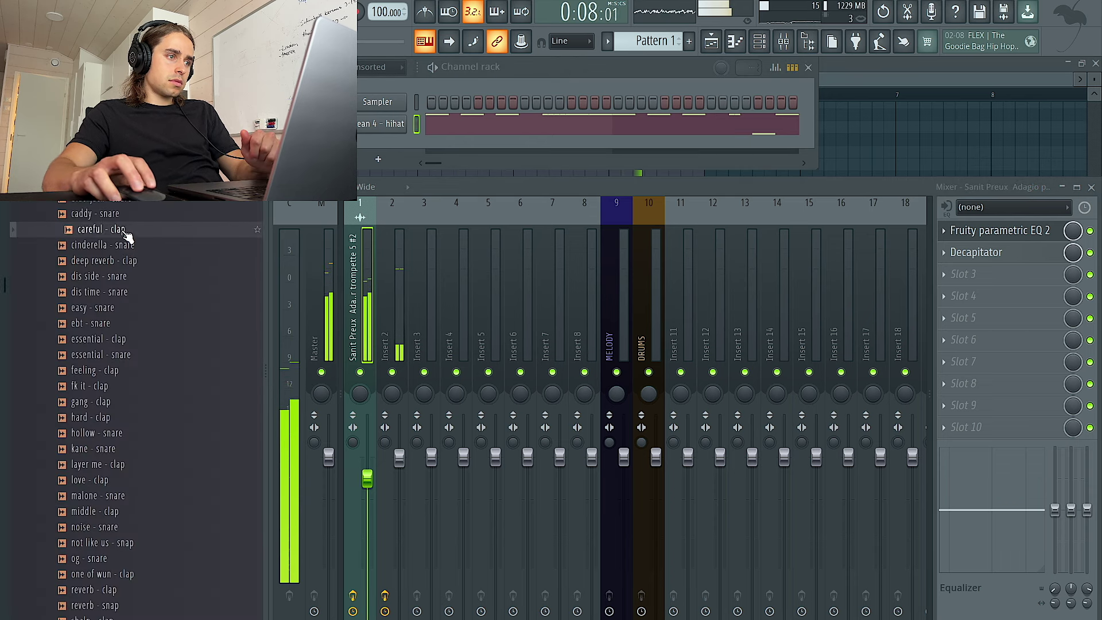
{"action": "left_click_drag", "start_coordinate": [98, 229], "coordinate": [528, 158]}
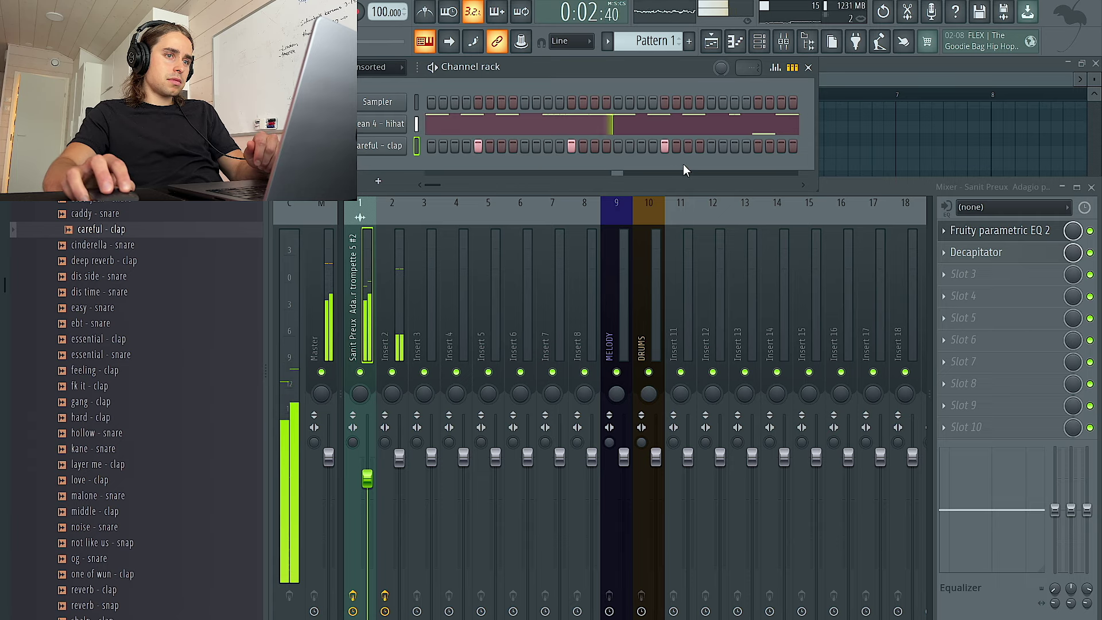
Extend the clap notes across all four bars in the piano roll and raise their velocities
{"action": "right_click", "coordinate": [405, 144]}
{"action": "left_click", "coordinate": [438, 156]}
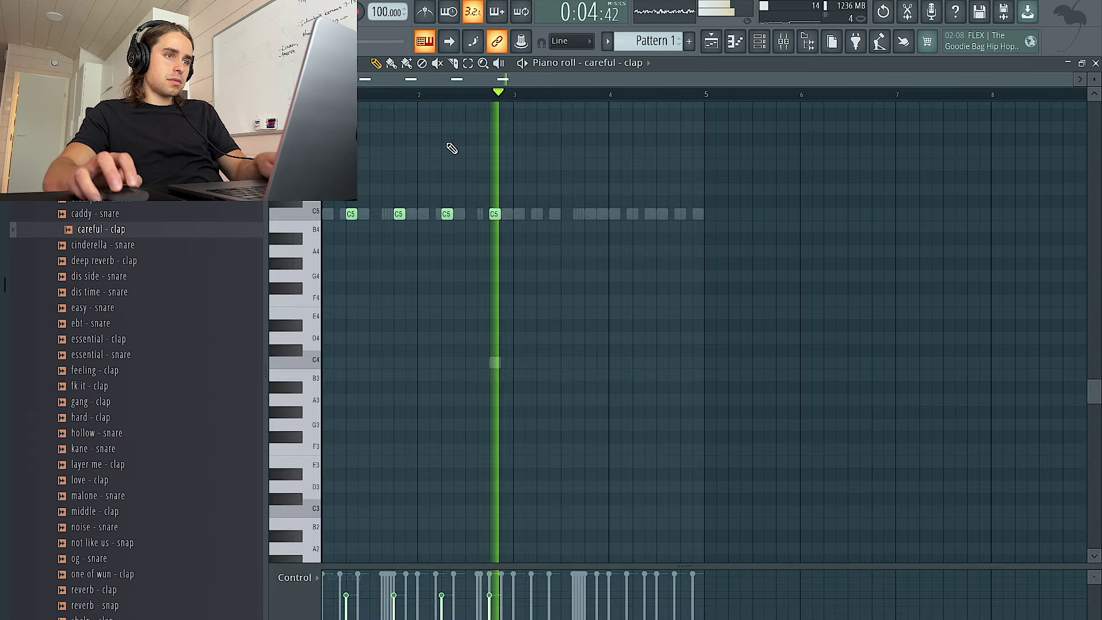
{"action": "key", "text": "ctrl+a"}
{"action": "scroll", "coordinate": [586, 220], "scroll_direction": "up", "scroll_amount": 5}
{"action": "left_click", "coordinate": [554, 237], "text": "ctrl"}
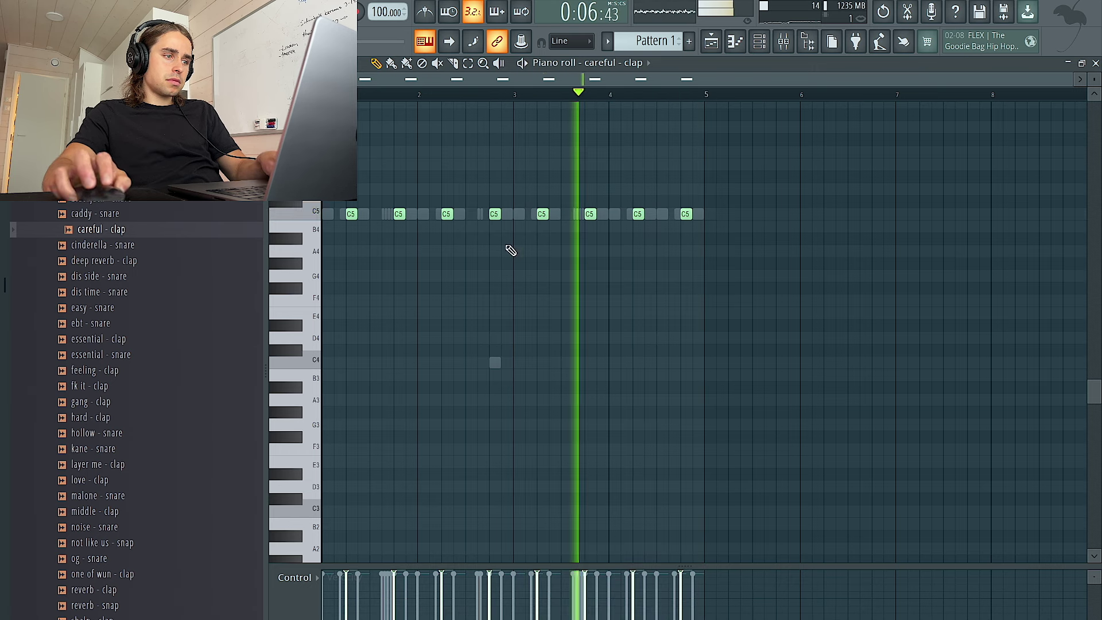
Try caddy - snare and easy - snare in the clap channel, and delete its C5 hit on beat 4 of bar 2
{"action": "scroll", "coordinate": [374, 273], "scroll_direction": "up", "scroll_amount": 3, "text": "ctrl"}
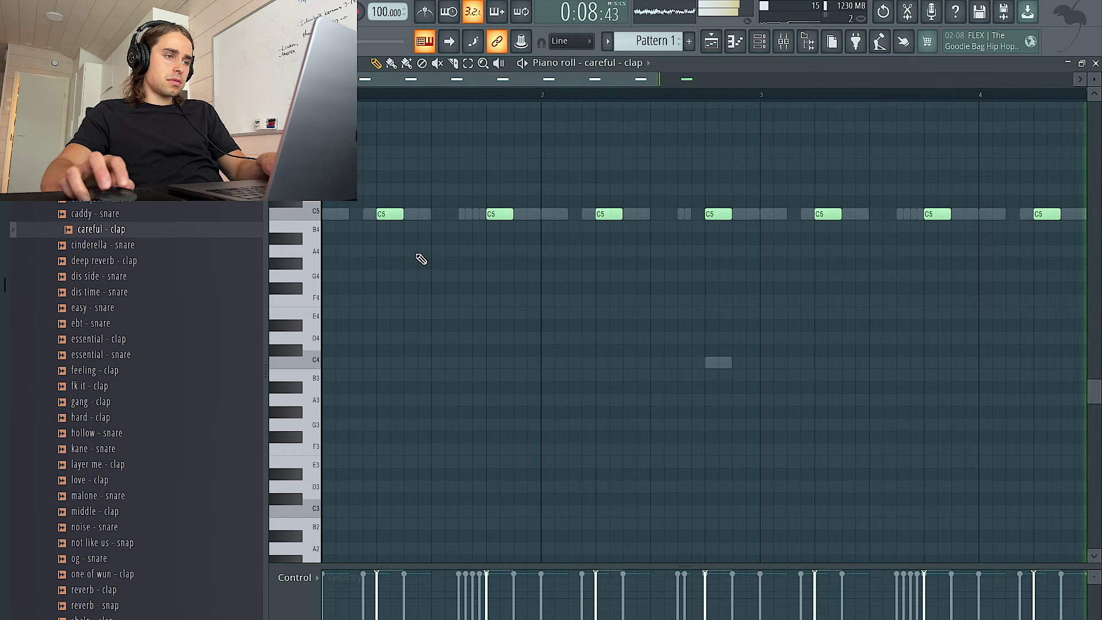
{"action": "left_click", "coordinate": [127, 213]}
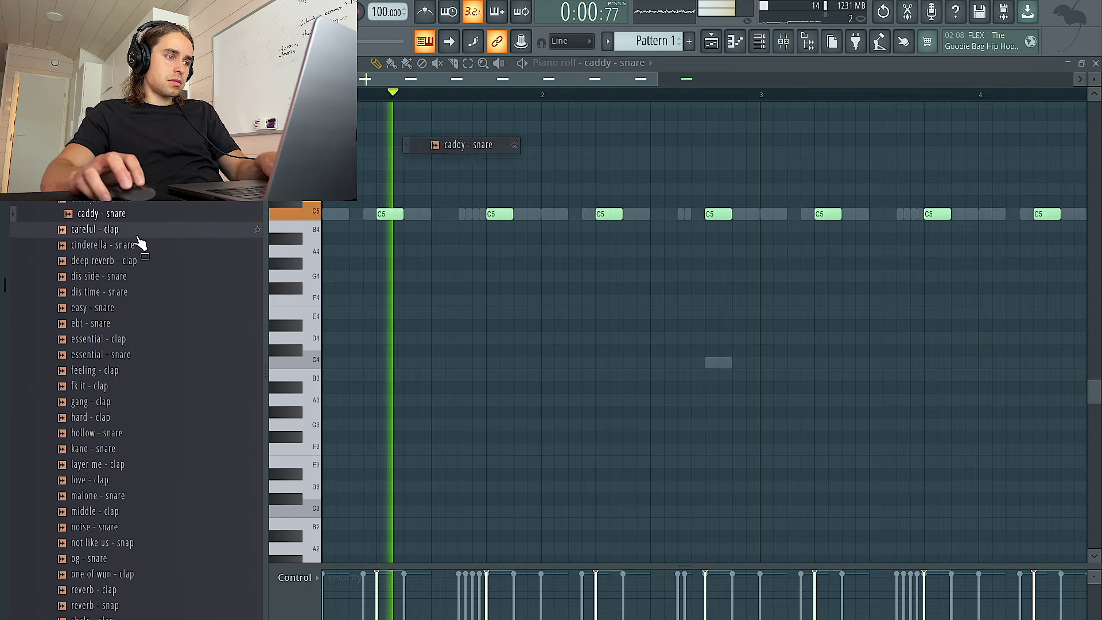
{"action": "left_click", "coordinate": [138, 325]}
{"action": "left_click", "coordinate": [135, 308]}
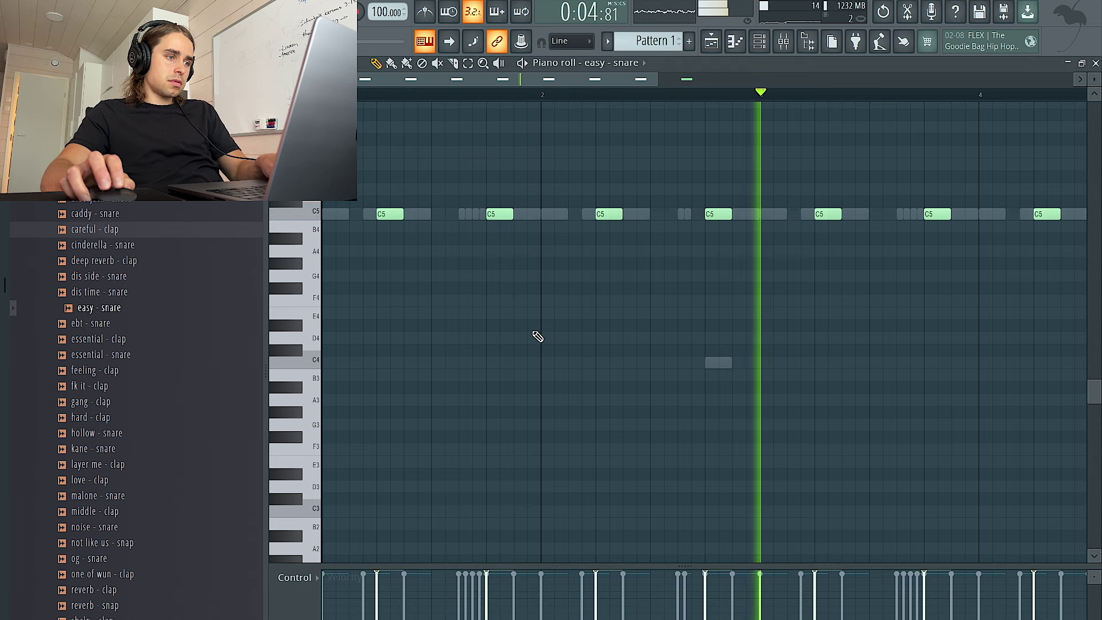
{"action": "right_click", "coordinate": [718, 215]}
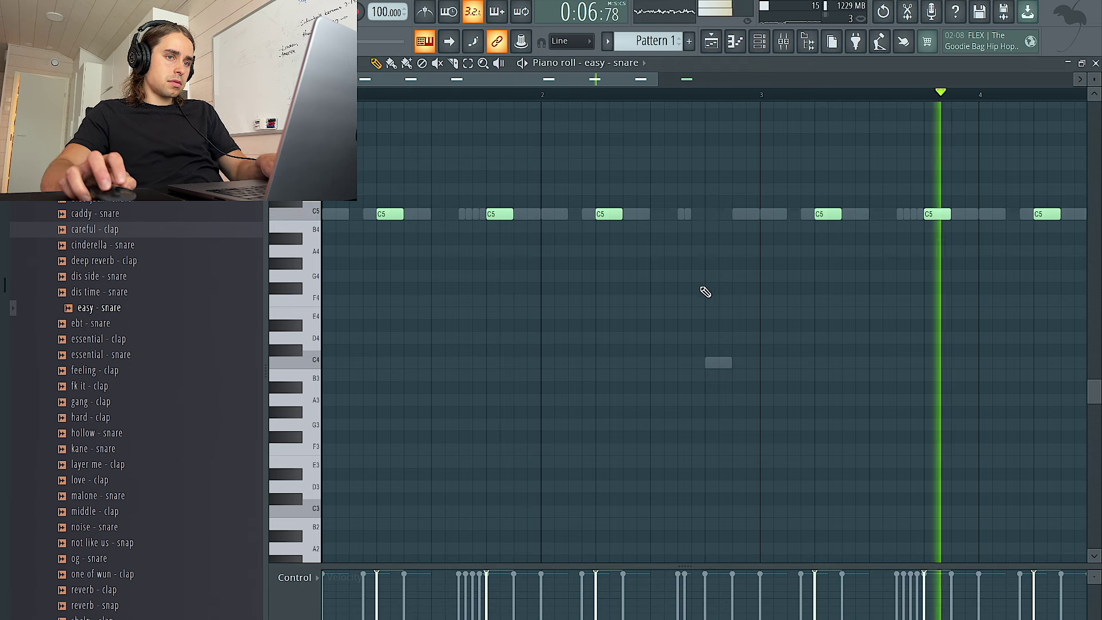
Swap the clap channel's sample through hard - clap, gang - clap and reverb - clap, settling on reverb - snap
{"action": "left_click", "coordinate": [126, 418]}
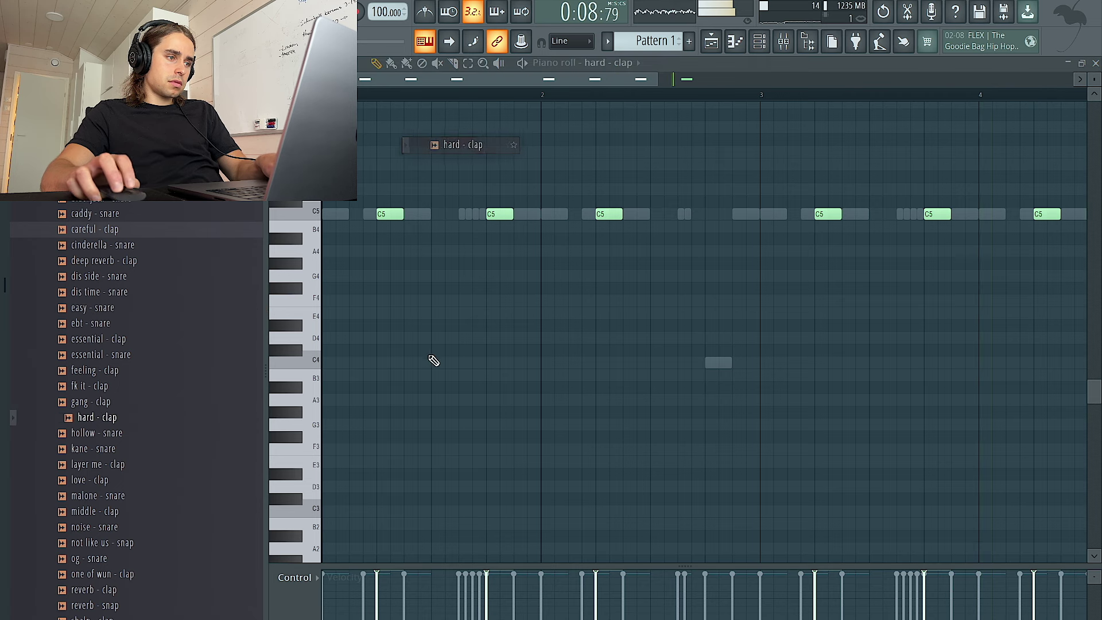
{"action": "left_click", "coordinate": [158, 403]}
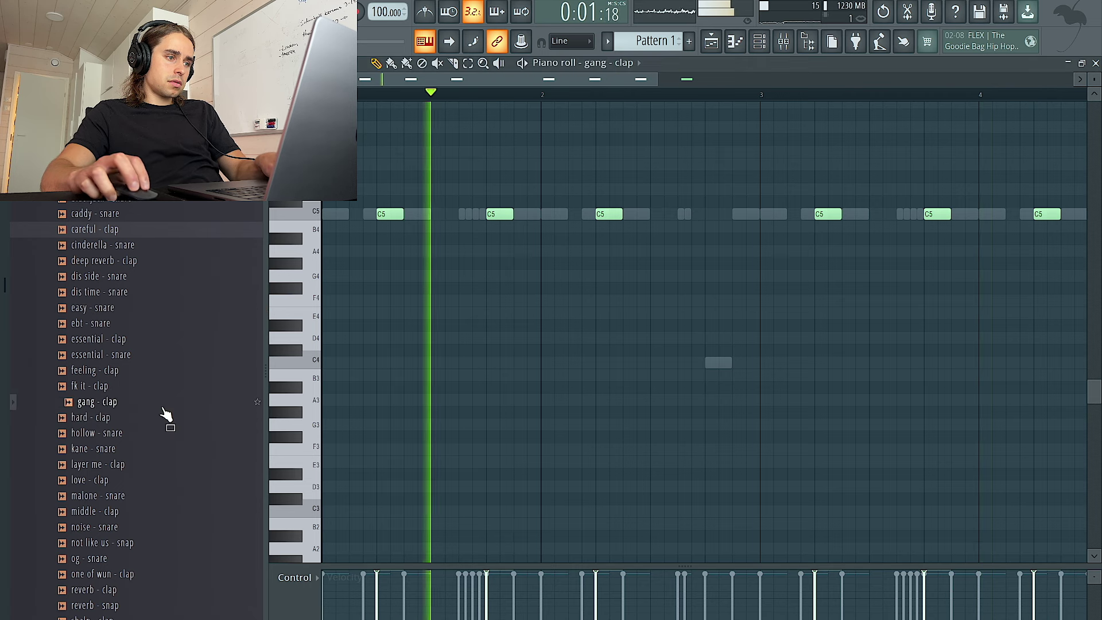
{"action": "scroll", "coordinate": [128, 205], "scroll_direction": "up", "scroll_amount": 5}
{"action": "scroll", "coordinate": [143, 239], "scroll_direction": "down", "scroll_amount": 10}
{"action": "scroll", "coordinate": [146, 248], "scroll_direction": "down", "scroll_amount": 4}
{"action": "left_click", "coordinate": [143, 385]}
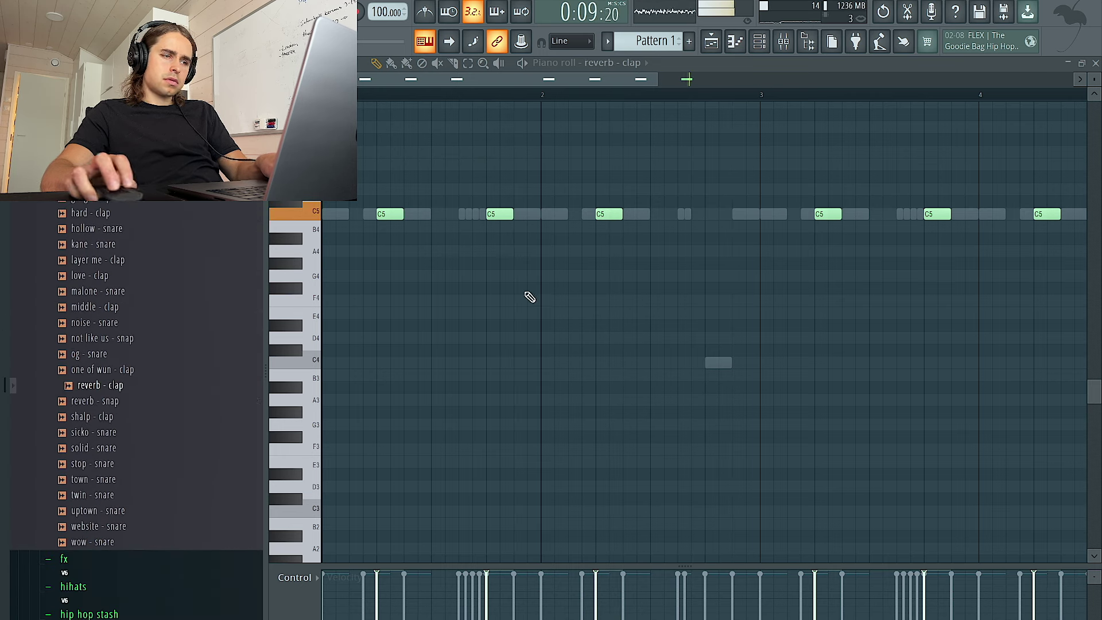
{"action": "left_click", "coordinate": [148, 404]}
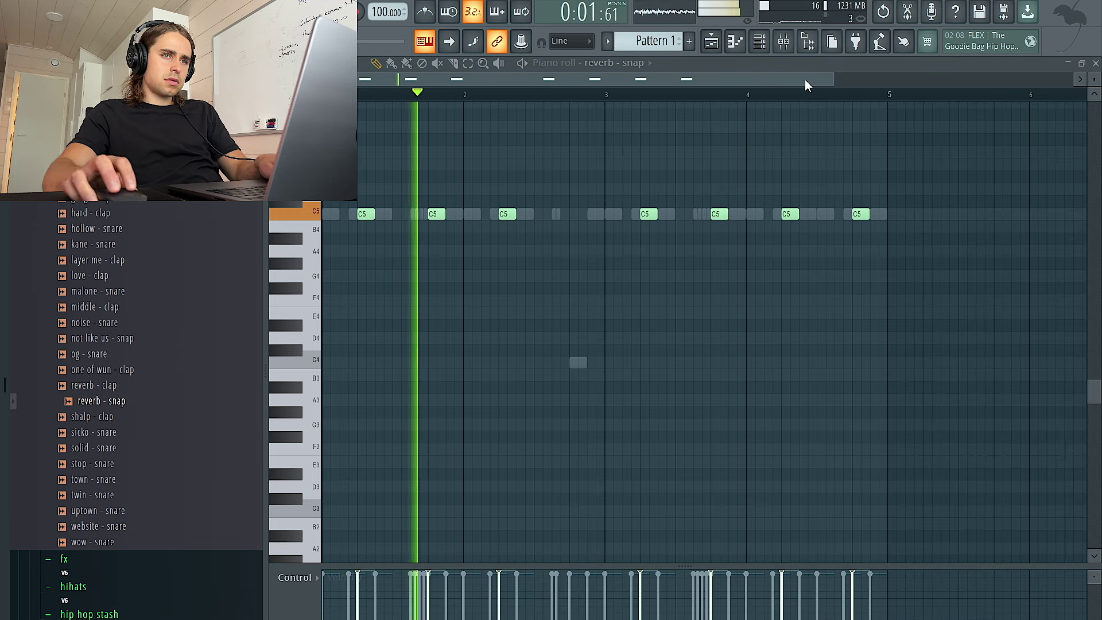
Add reverb - clap as a new channel and place two adjacent C5 hits at the very end of bar 4
{"action": "left_click", "coordinate": [774, 43]}
{"action": "left_click_drag", "start_coordinate": [114, 386], "coordinate": [373, 174]}
{"action": "right_click", "coordinate": [374, 171]}
{"action": "left_click", "coordinate": [442, 167]}
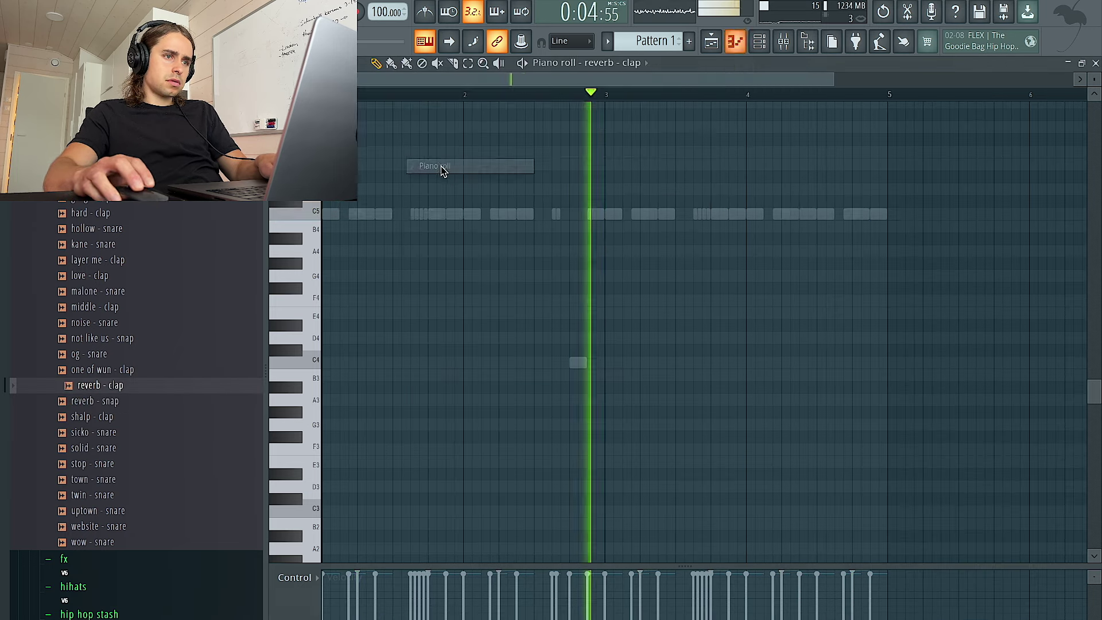
{"action": "left_click", "coordinate": [752, 214]}
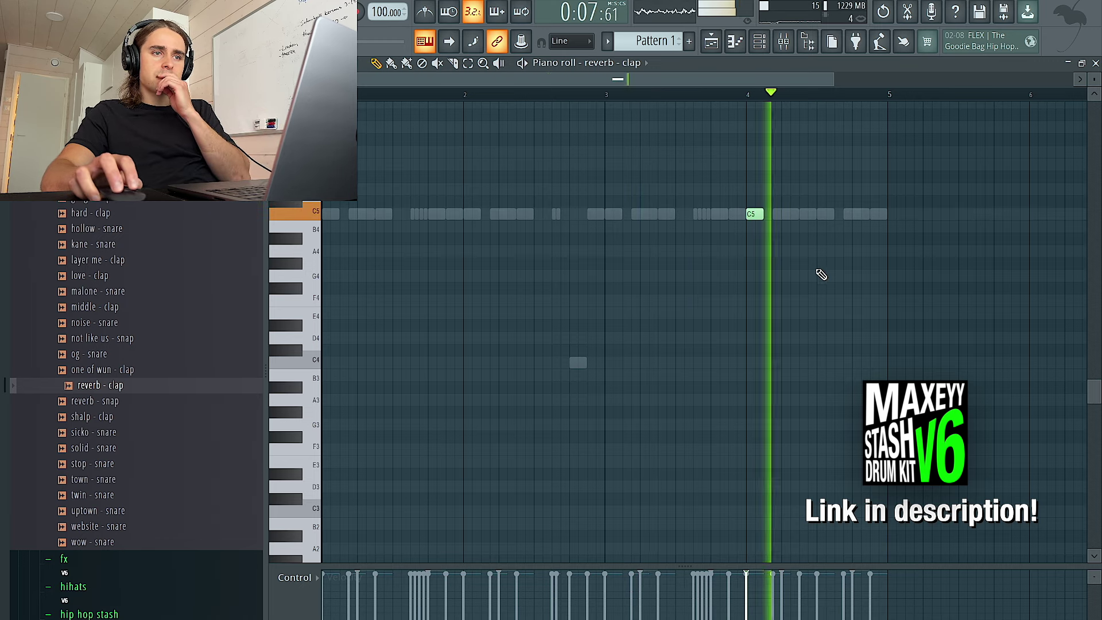
{"action": "left_click", "coordinate": [859, 214]}
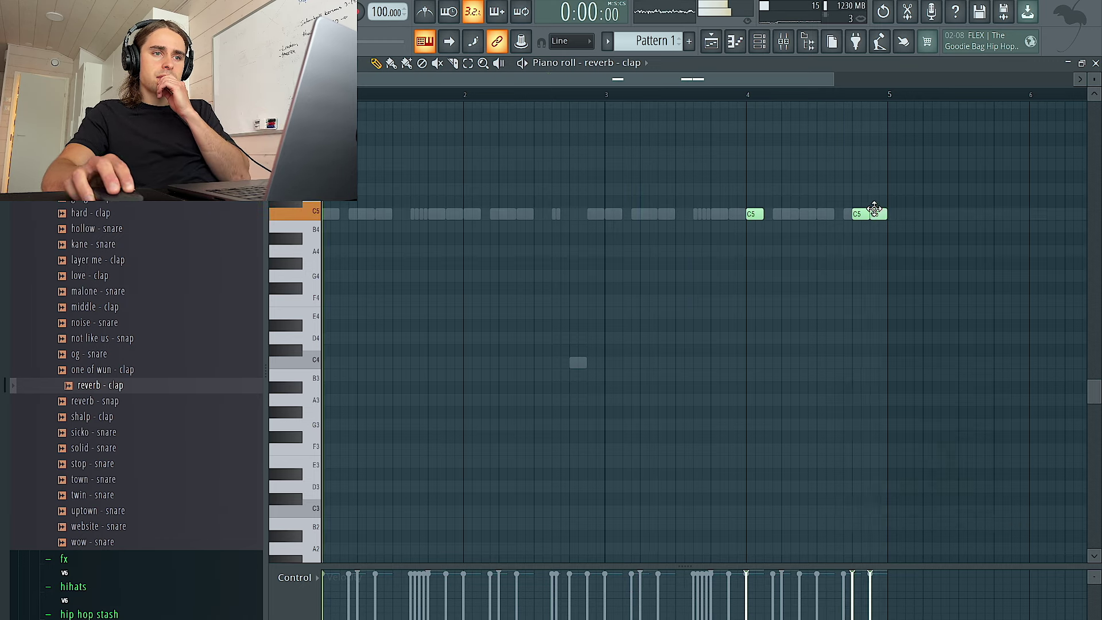
{"action": "right_click", "coordinate": [753, 214]}
Adjust the velocities of the two reverb - clap hits ending bar 4 so the second is softer than the first
{"action": "scroll", "coordinate": [860, 215], "scroll_direction": "down", "scroll_amount": 3}
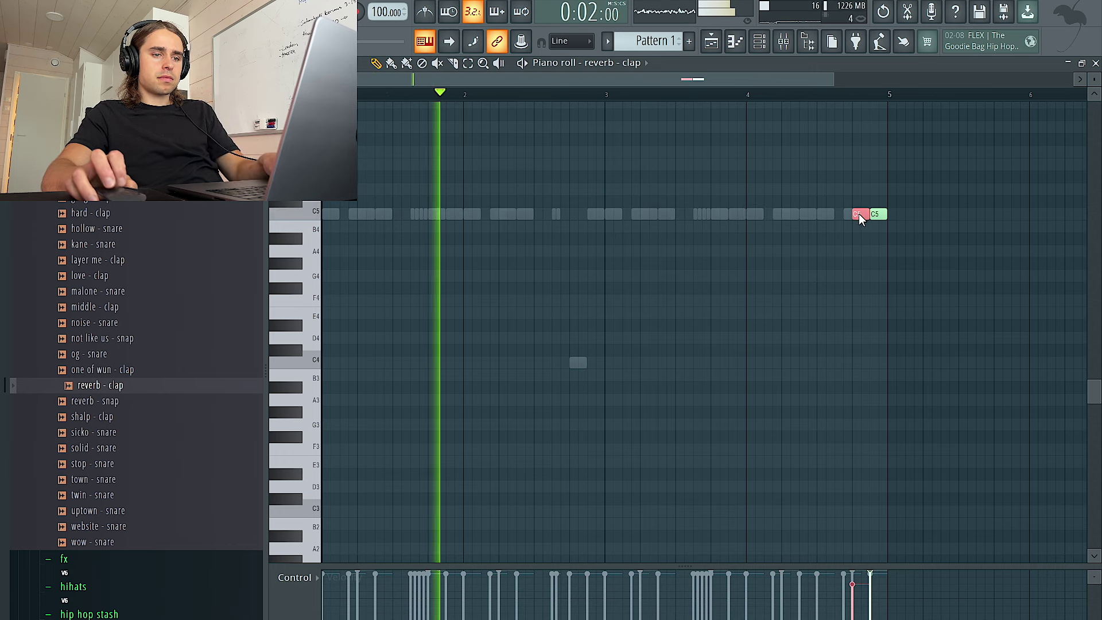
{"action": "scroll", "coordinate": [882, 215], "scroll_direction": "down", "scroll_amount": 4}
{"action": "scroll", "coordinate": [882, 215], "scroll_direction": "down", "scroll_amount": 4}
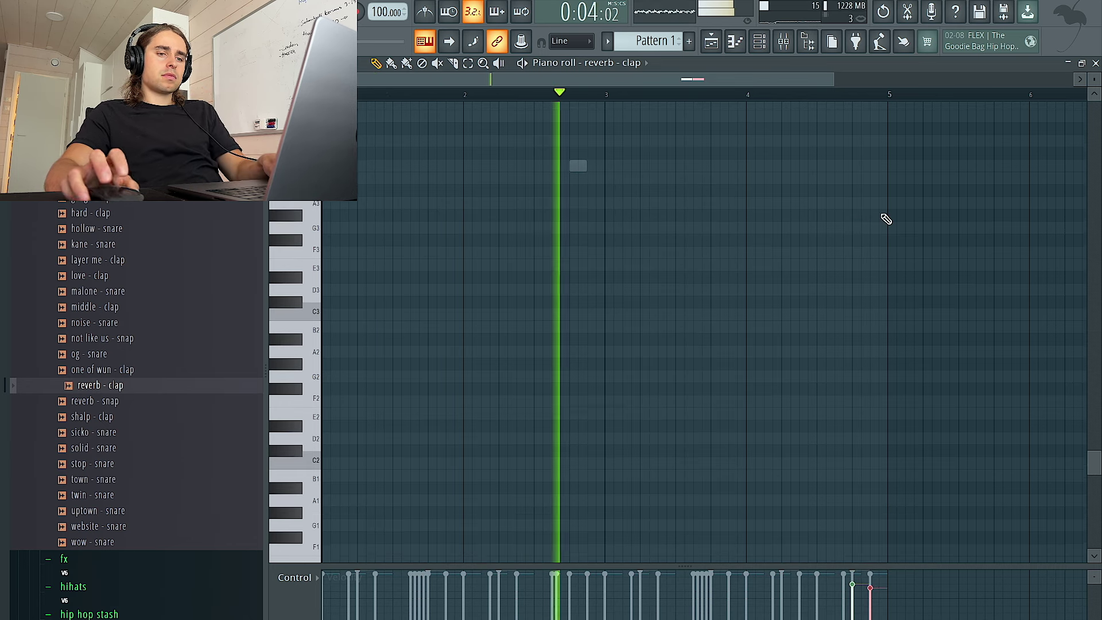
{"action": "scroll", "coordinate": [861, 173], "scroll_direction": "up", "scroll_amount": 4}
{"action": "left_click", "coordinate": [784, 41]}
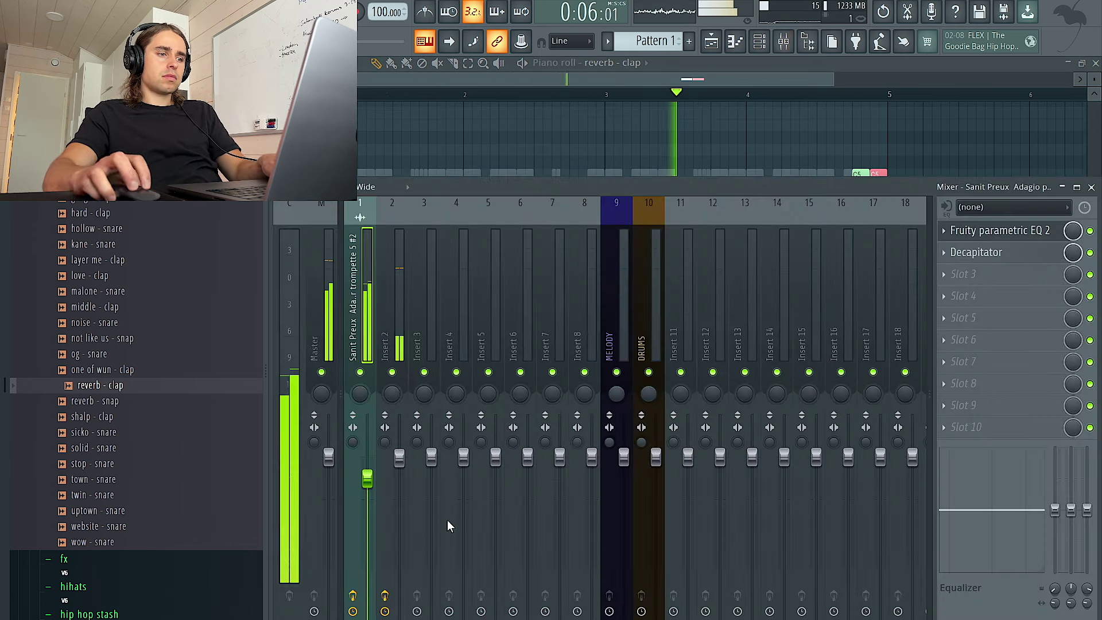
{"action": "key", "text": "F9"}
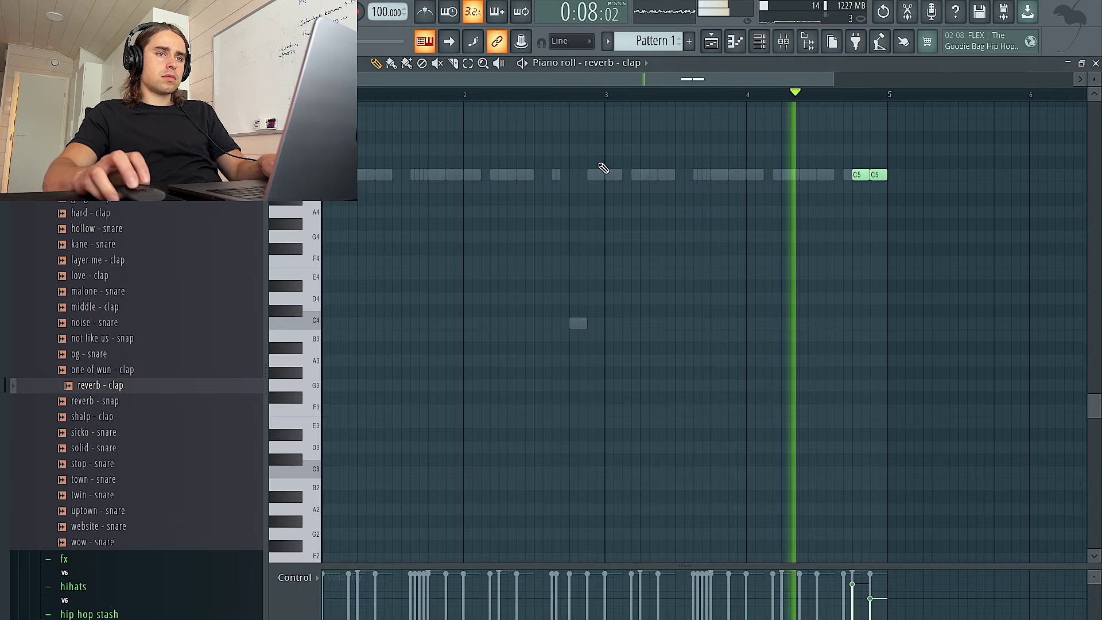
{"action": "key", "text": "ctrl+a"}
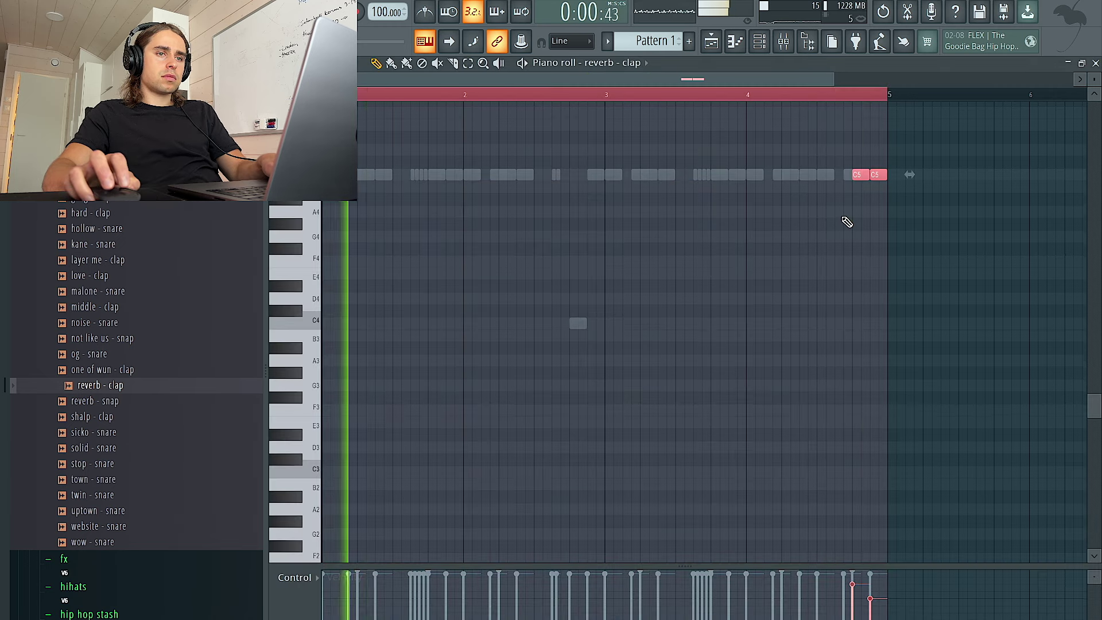
{"action": "scroll", "coordinate": [847, 222], "scroll_direction": "up", "scroll_amount": 2}
{"action": "key", "text": "ctrl+d"}
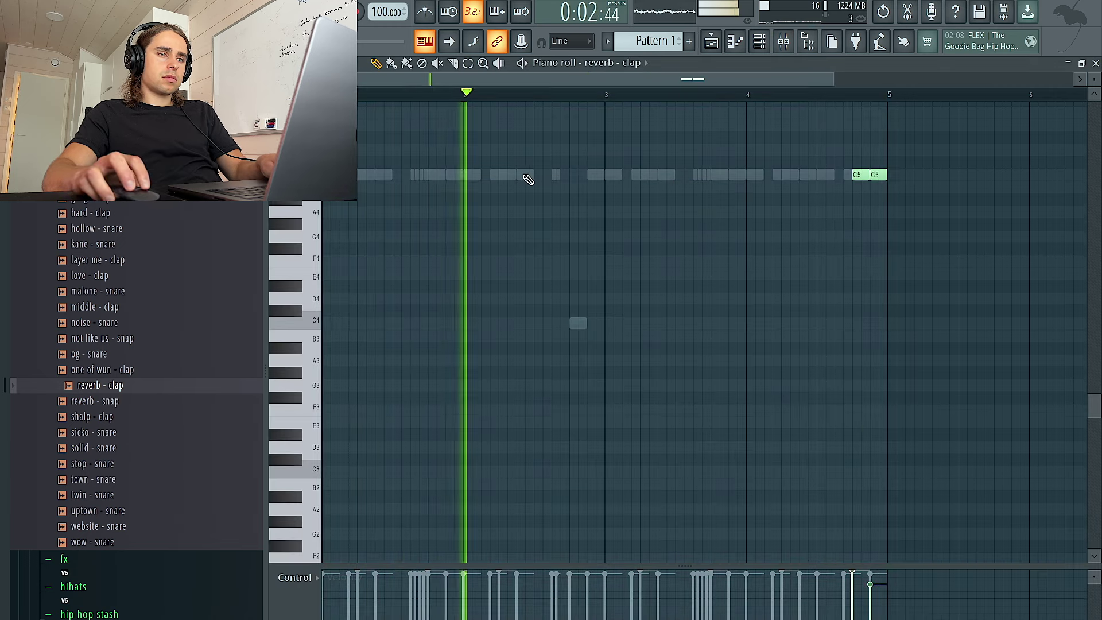
Add a low-velocity reverb - clap hit at C4 on beat 4 of bar 2 and adjust its panning
{"action": "left_click", "coordinate": [575, 175]}
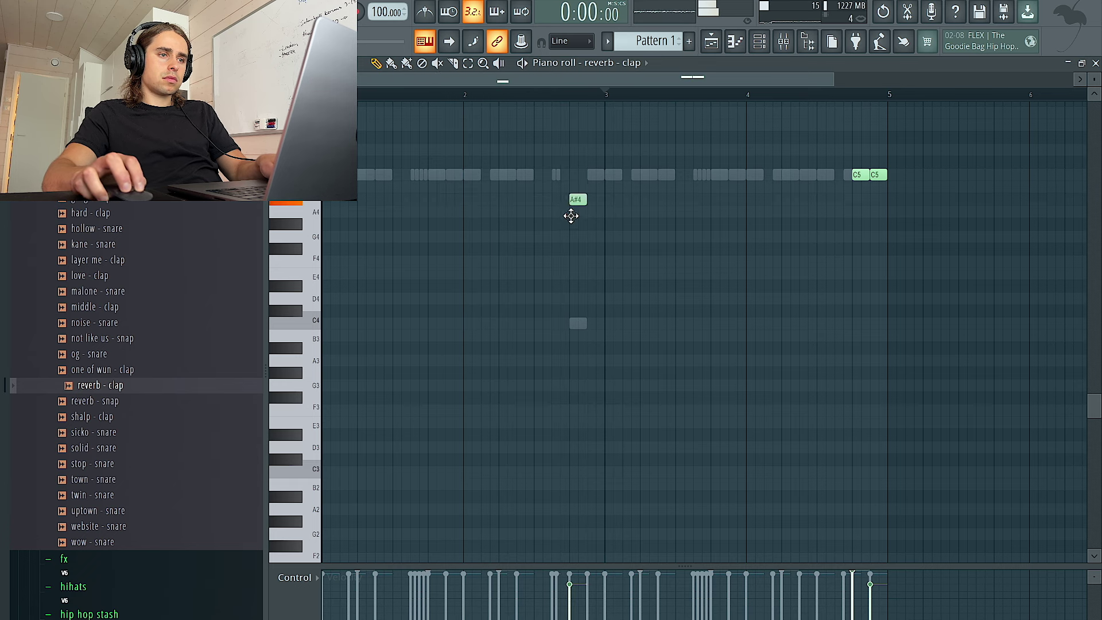
{"action": "left_click_drag", "start_coordinate": [571, 322], "coordinate": [580, 323]}
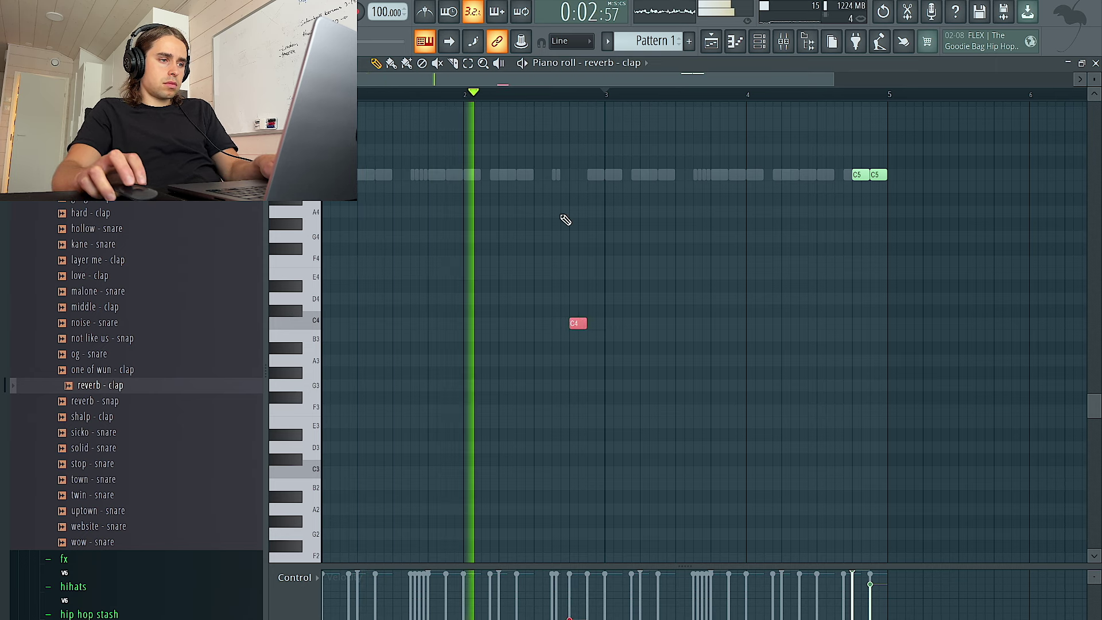
{"action": "left_click", "coordinate": [556, 328], "text": "ctrl"}
{"action": "left_click", "coordinate": [760, 42]}
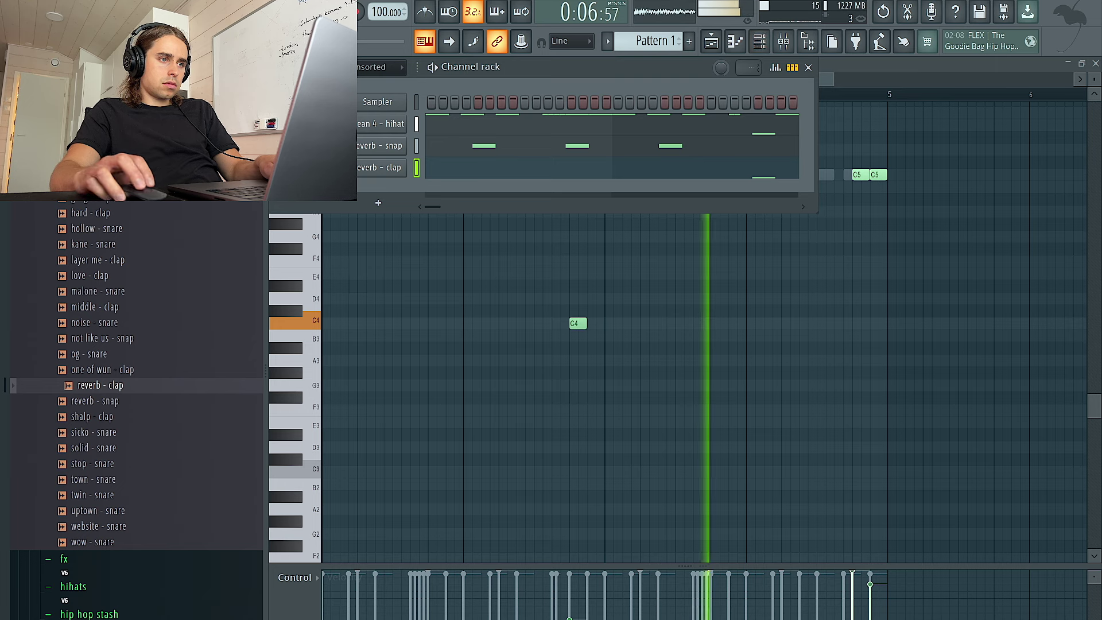
{"action": "left_click", "coordinate": [299, 576]}
{"action": "left_click", "coordinate": [305, 599]}
{"action": "left_click_drag", "start_coordinate": [631, 459], "coordinate": [498, 280]}
Add essential - clap as a new channel and copy the reverb - snap pattern into it
{"action": "key", "text": "F6"}
{"action": "key", "text": "Up"}
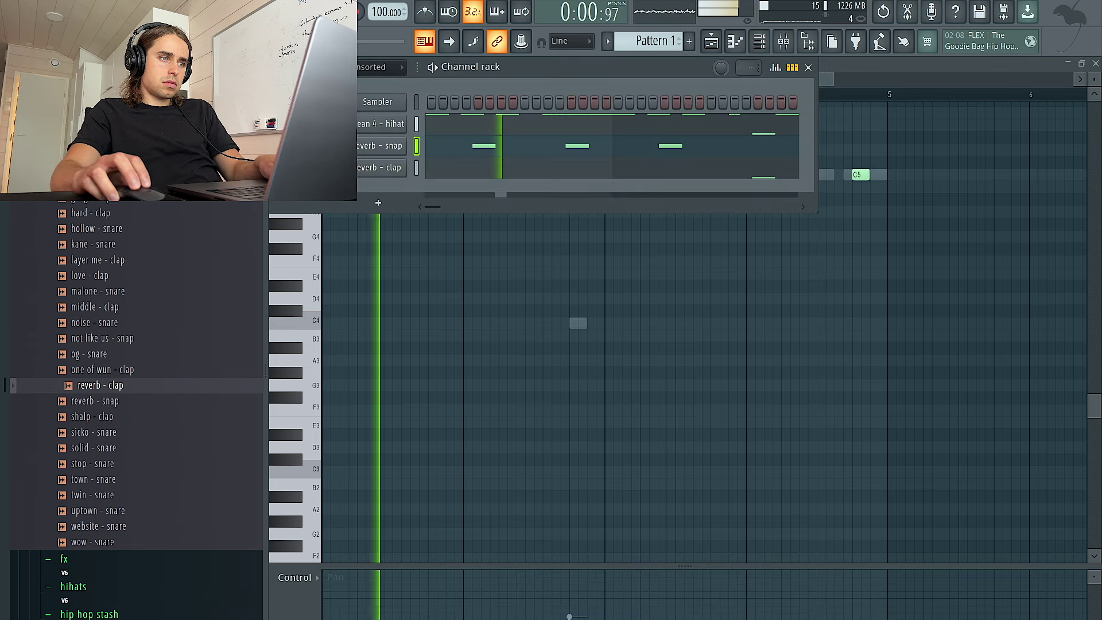
{"action": "scroll", "coordinate": [153, 209], "scroll_direction": "up", "scroll_amount": 3}
{"action": "left_click_drag", "start_coordinate": [132, 204], "coordinate": [384, 193]}
{"action": "left_click", "coordinate": [418, 187]}
{"action": "key", "text": "ctrl+v"}
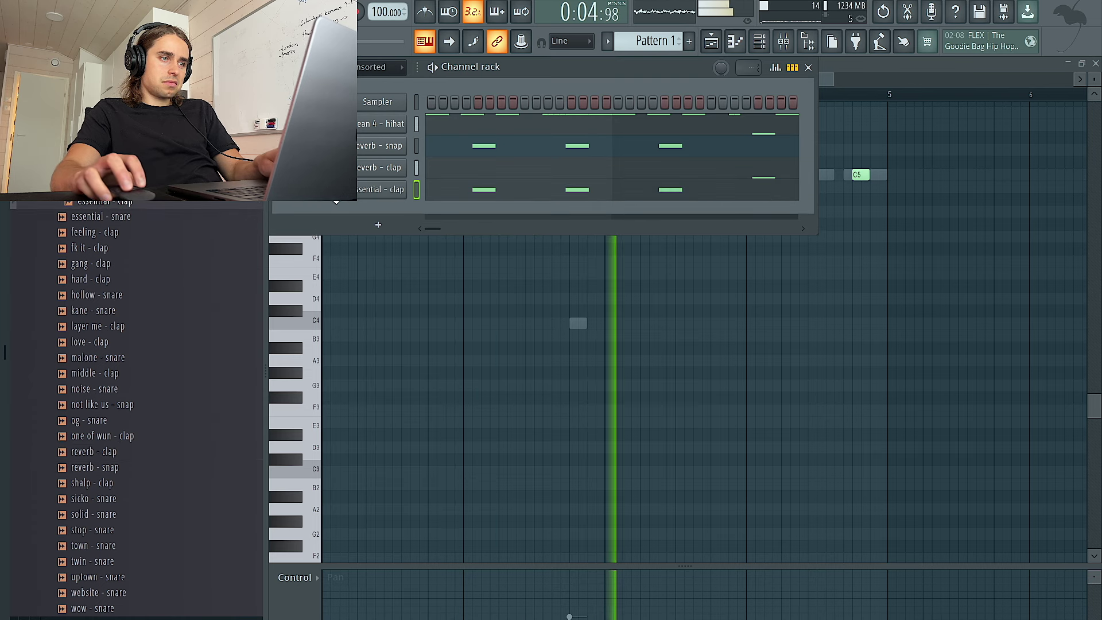
{"action": "scroll", "coordinate": [207, 230], "scroll_direction": "up", "scroll_amount": 10}
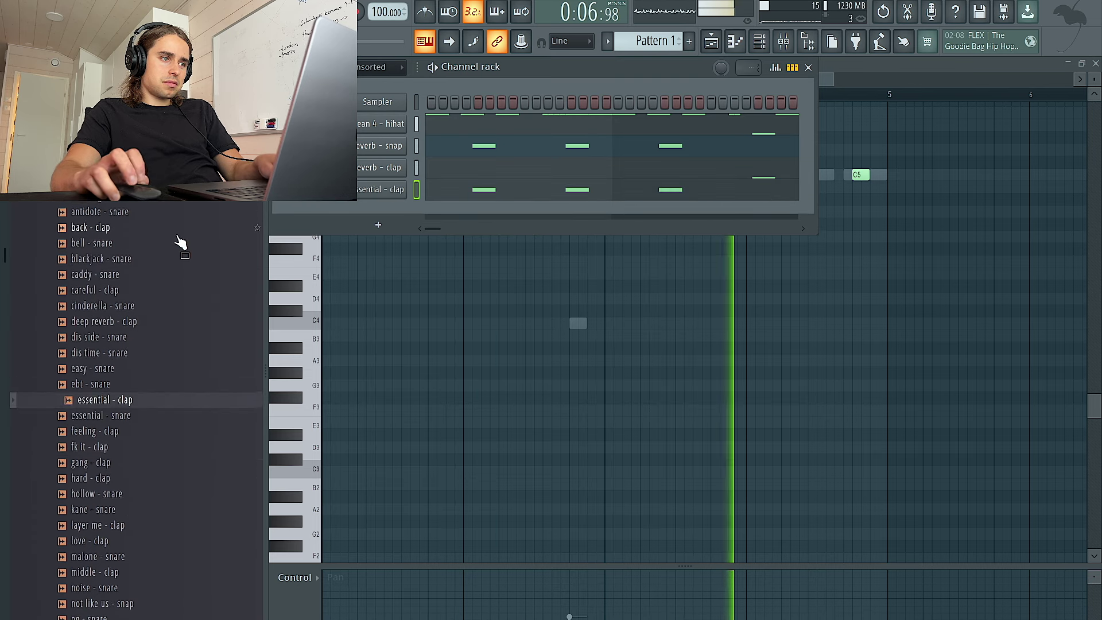
{"action": "left_click", "coordinate": [402, 189]}
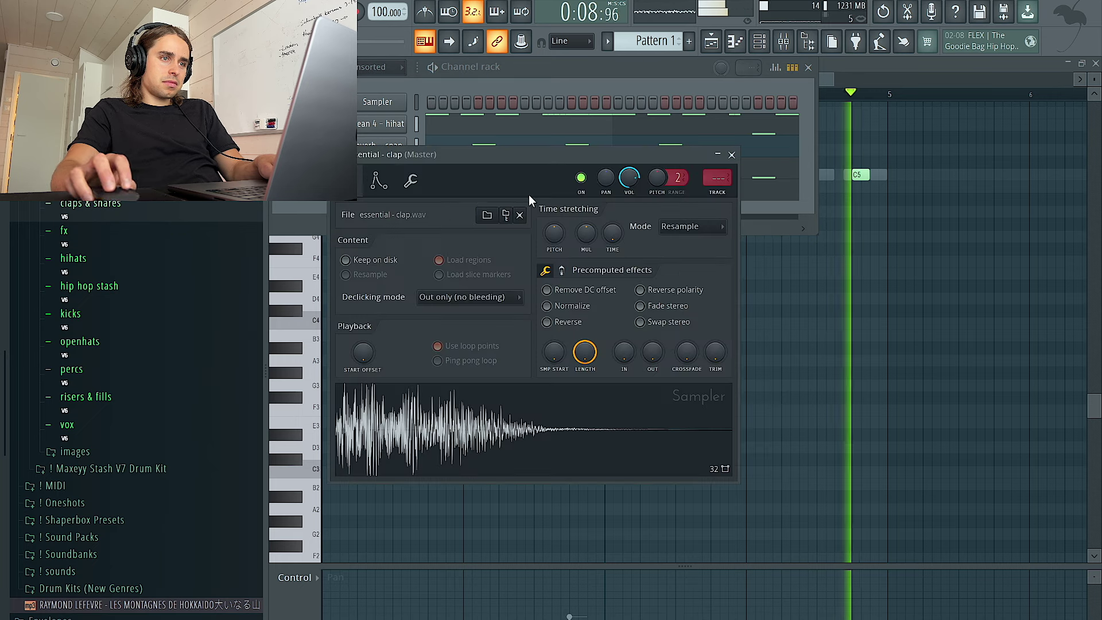
{"action": "left_click", "coordinate": [732, 156]}
Examine the final hits of bar 4 in the reverb - snap, clean 4 - hihat and essential - clap channels
{"action": "left_click_drag", "start_coordinate": [920, 204], "coordinate": [855, 156]}
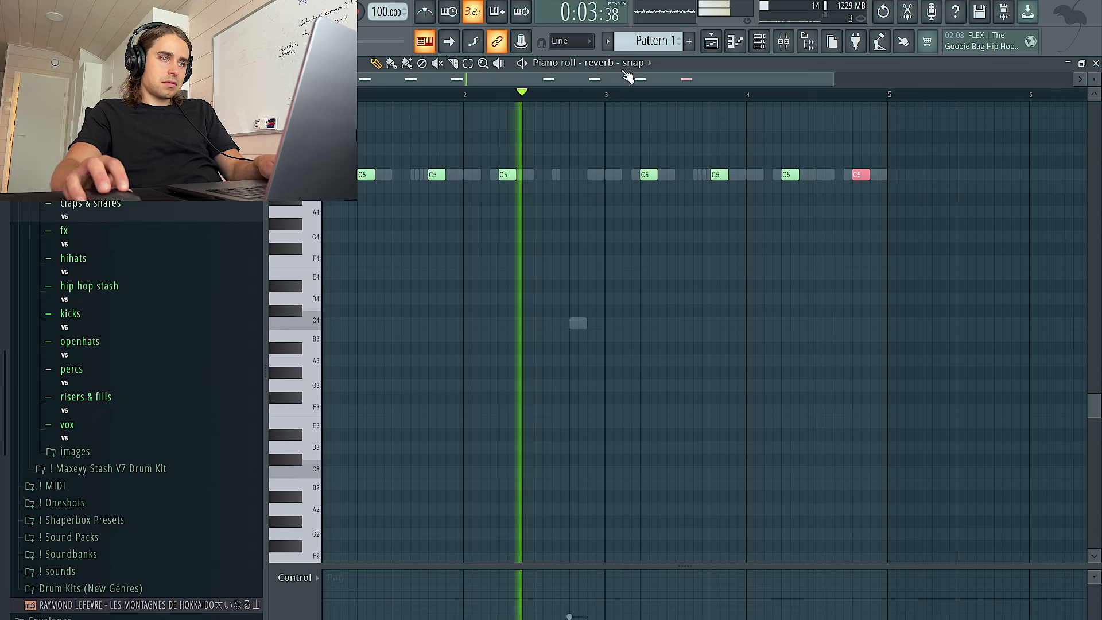
{"action": "left_click", "coordinate": [623, 63]}
{"action": "left_click", "coordinate": [637, 253]}
{"action": "left_click_drag", "start_coordinate": [892, 196], "coordinate": [836, 163]}
{"action": "right_click", "coordinate": [877, 178]}
{"action": "right_click", "coordinate": [877, 179]}
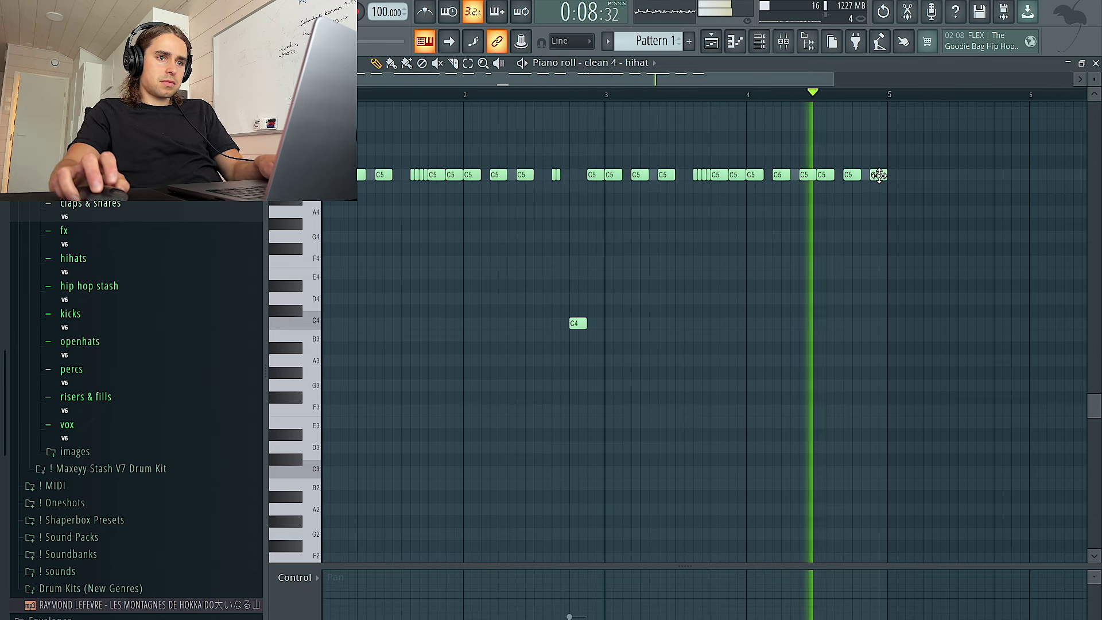
{"action": "left_click", "coordinate": [623, 64]}
{"action": "left_click", "coordinate": [652, 254]}
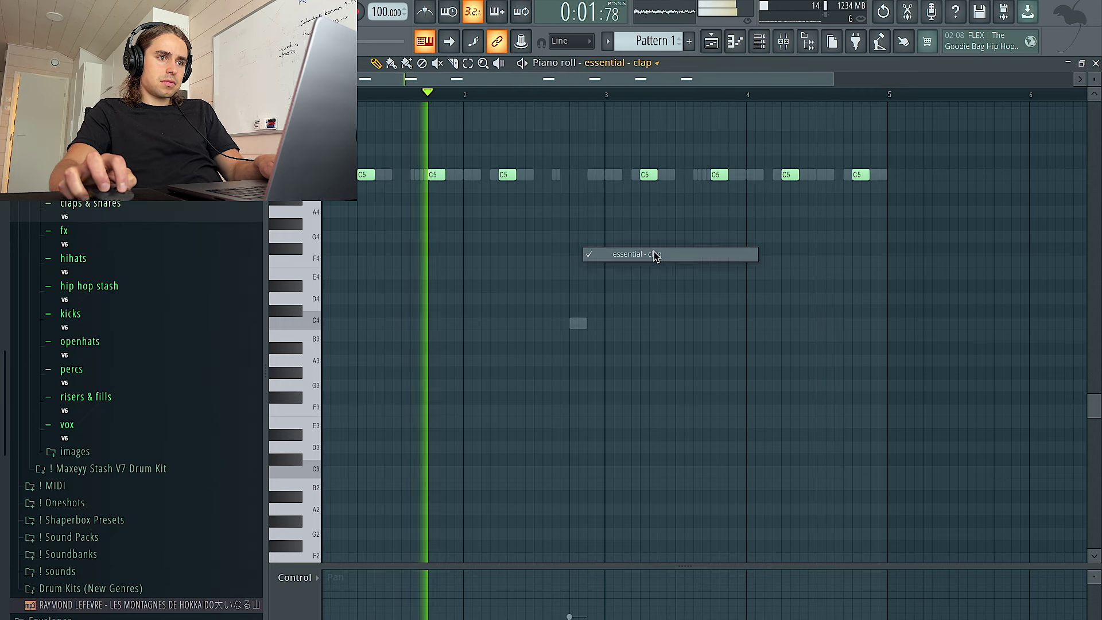
Lower the velocities of the two reverb - clap hits at the end of bar 4
{"action": "left_click", "coordinate": [623, 63]}
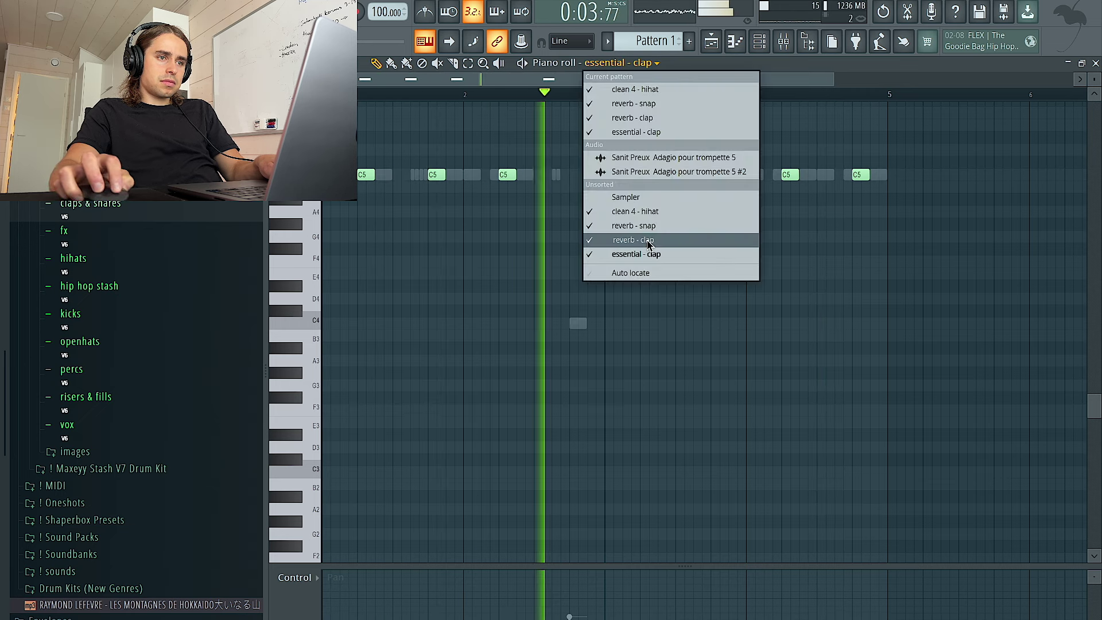
{"action": "left_click", "coordinate": [650, 246]}
{"action": "left_click_drag", "start_coordinate": [817, 143], "coordinate": [901, 206]}
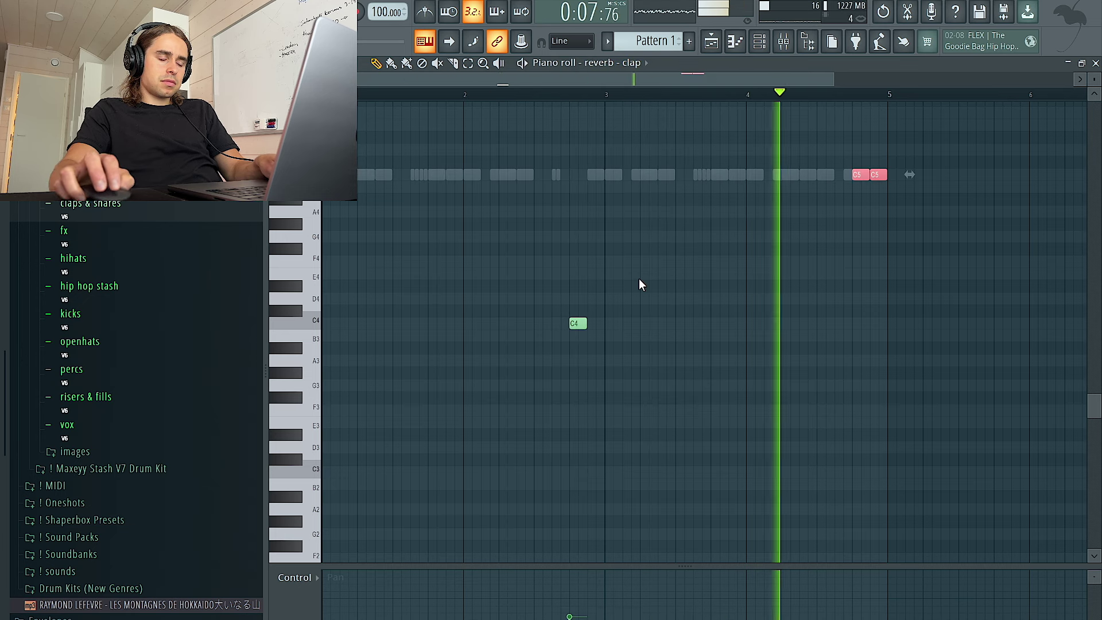
{"action": "left_click", "coordinate": [298, 580]}
{"action": "left_click", "coordinate": [312, 613]}
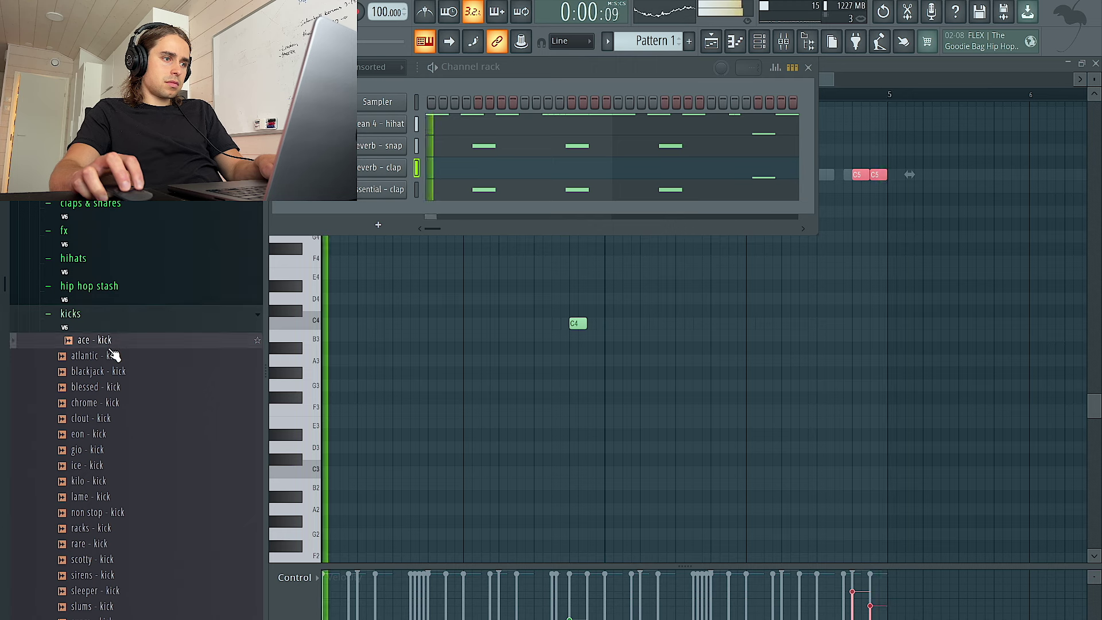
Add the ace - kick sample as a new channel and open its piano roll
{"action": "left_click_drag", "start_coordinate": [108, 345], "coordinate": [387, 227]}
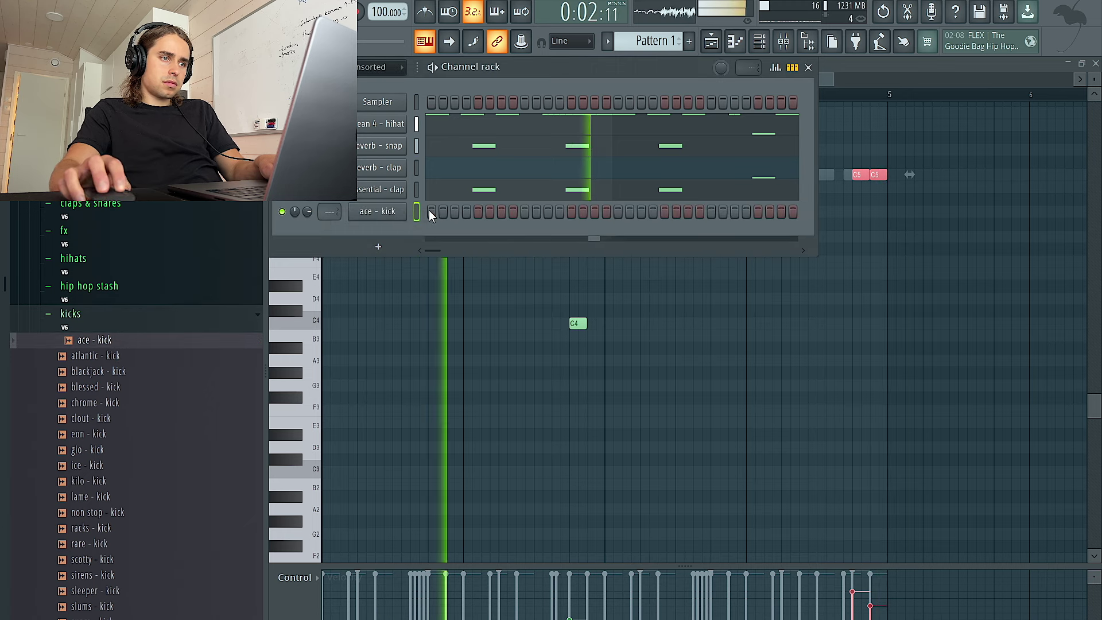
{"action": "key", "text": "space"}
{"action": "right_click", "coordinate": [394, 212]}
{"action": "left_click", "coordinate": [448, 212]}
Place C5 kick hits across all four bars, using steps 7 and 11 in bar 1 and the densest run in bar 4
{"action": "left_click", "coordinate": [373, 173]}
{"action": "left_click", "coordinate": [414, 174]}
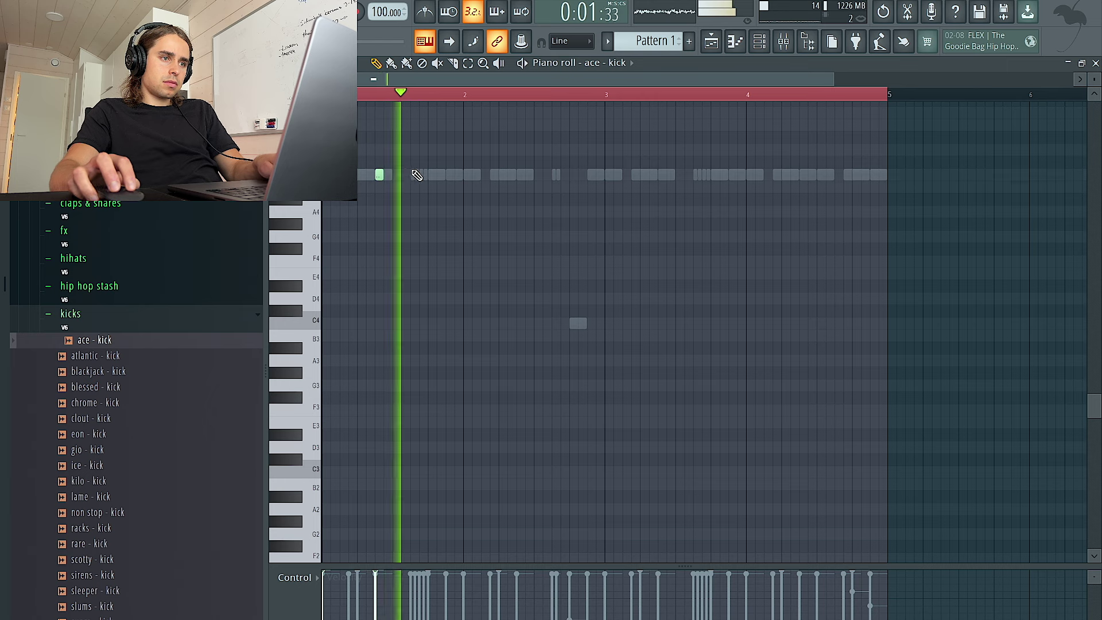
{"action": "left_click", "coordinate": [472, 174]}
{"action": "left_click", "coordinate": [498, 175]}
{"action": "left_click", "coordinate": [663, 174]}
{"action": "left_click", "coordinate": [750, 174]}
{"action": "left_click", "coordinate": [778, 174]}
{"action": "left_click", "coordinate": [804, 174]}
{"action": "left_click", "coordinate": [840, 174]}
{"action": "left_click", "coordinate": [866, 174]}
Lower the velocity of all the kick notes and replace the channel's sample with eon - kick
{"action": "key", "text": "ctrl+a"}
{"action": "left_click_drag", "start_coordinate": [133, 438], "coordinate": [500, 397]}
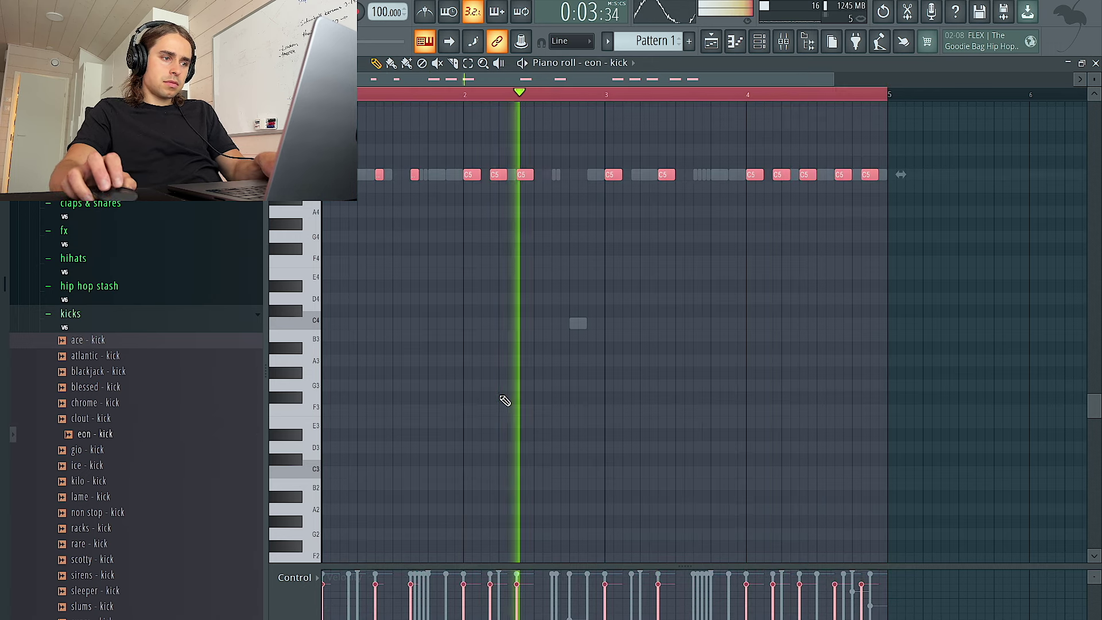
{"action": "key", "text": "F6"}
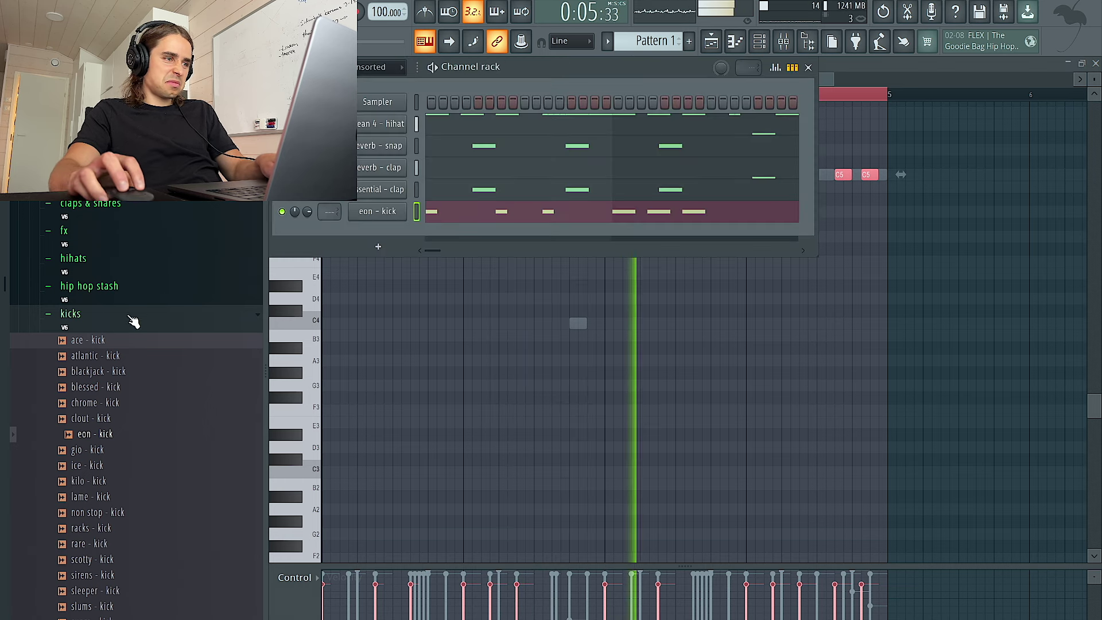
Audition samples in the vox folder, including crow - vox, and add go - vox as a new channel
{"action": "left_click", "coordinate": [123, 315]}
{"action": "scroll", "coordinate": [106, 385], "scroll_direction": "down", "scroll_amount": 2}
{"action": "left_click", "coordinate": [104, 372]}
{"action": "left_click", "coordinate": [119, 403]}
{"action": "left_click", "coordinate": [121, 391]}
{"action": "left_click", "coordinate": [117, 378]}
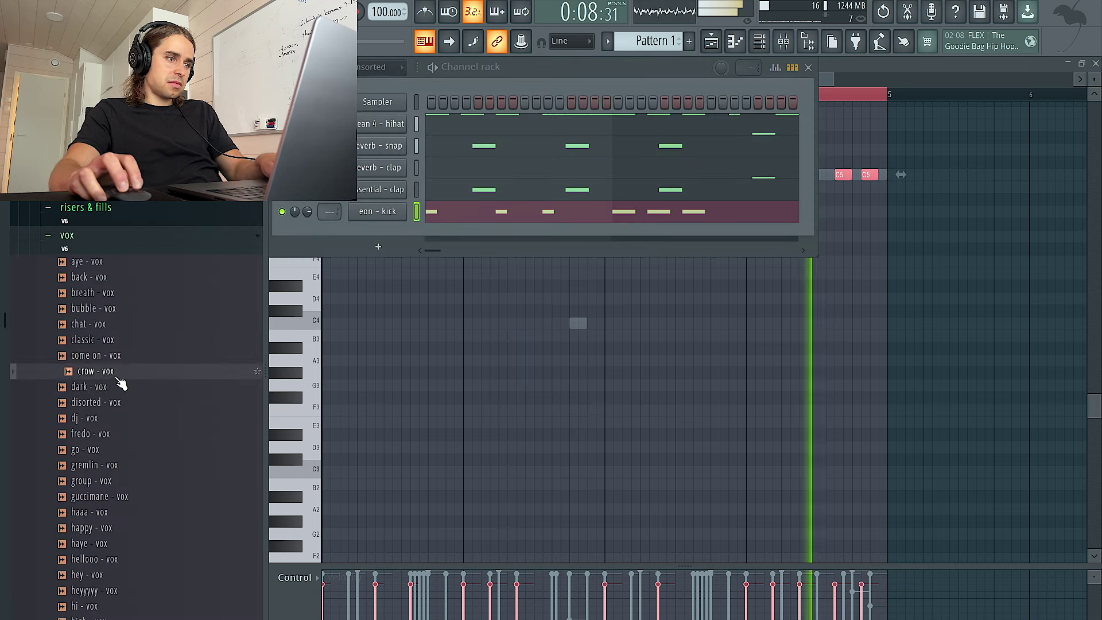
{"action": "left_click", "coordinate": [121, 449]}
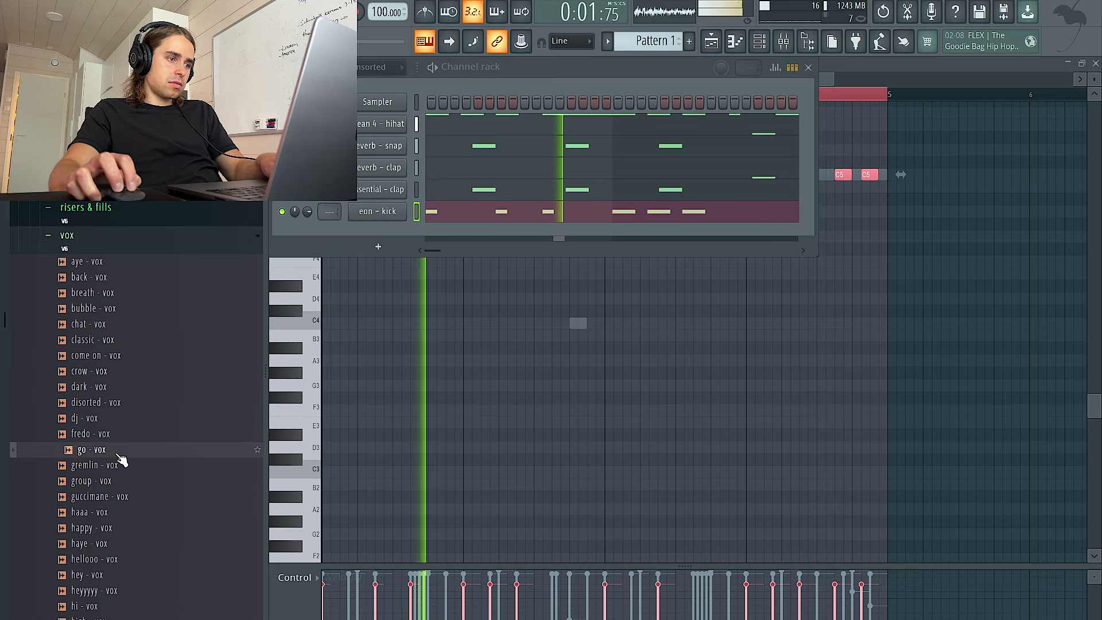
{"action": "left_click_drag", "start_coordinate": [132, 449], "coordinate": [379, 230]}
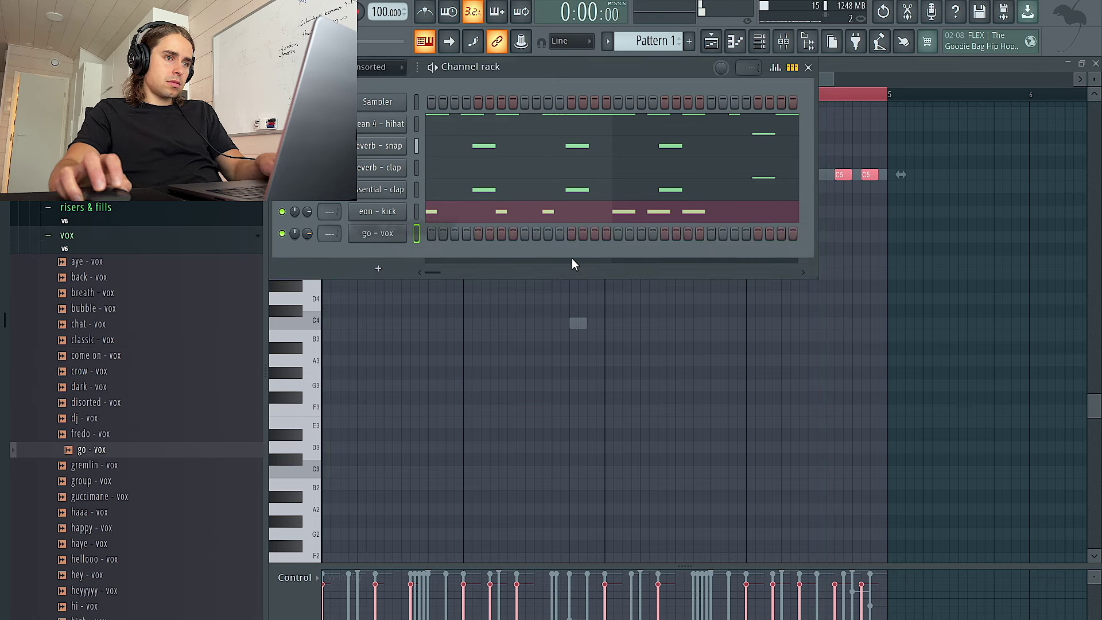
Place go - vox hits on steps 11 and 13 and raise the channel's volume
{"action": "left_click", "coordinate": [571, 233]}
{"action": "left_click", "coordinate": [549, 233]}
{"action": "left_click_drag", "start_coordinate": [307, 234], "coordinate": [307, 225]}
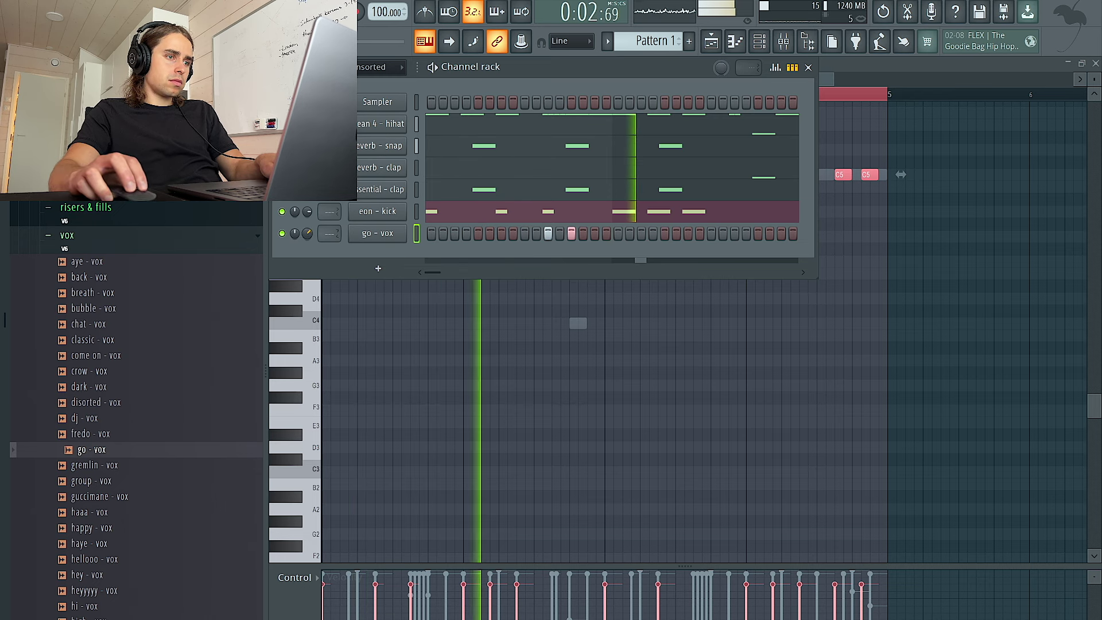
Add error - perc and ex - perc as new channels and place an ex - perc hit on step 5
{"action": "left_click", "coordinate": [86, 264]}
{"action": "left_click", "coordinate": [90, 240]}
{"action": "scroll", "coordinate": [94, 234], "scroll_direction": "up", "scroll_amount": 1}
{"action": "left_click", "coordinate": [96, 221]}
{"action": "scroll", "coordinate": [110, 298], "scroll_direction": "down", "scroll_amount": 1}
{"action": "scroll", "coordinate": [118, 302], "scroll_direction": "down", "scroll_amount": 3}
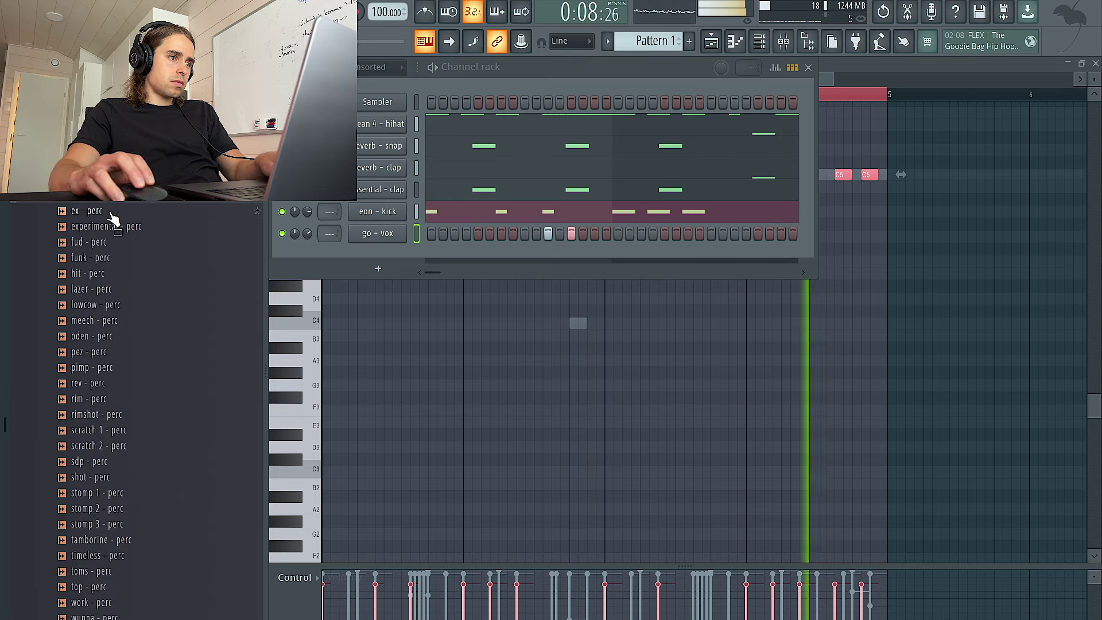
{"action": "left_click_drag", "start_coordinate": [112, 205], "coordinate": [321, 248]}
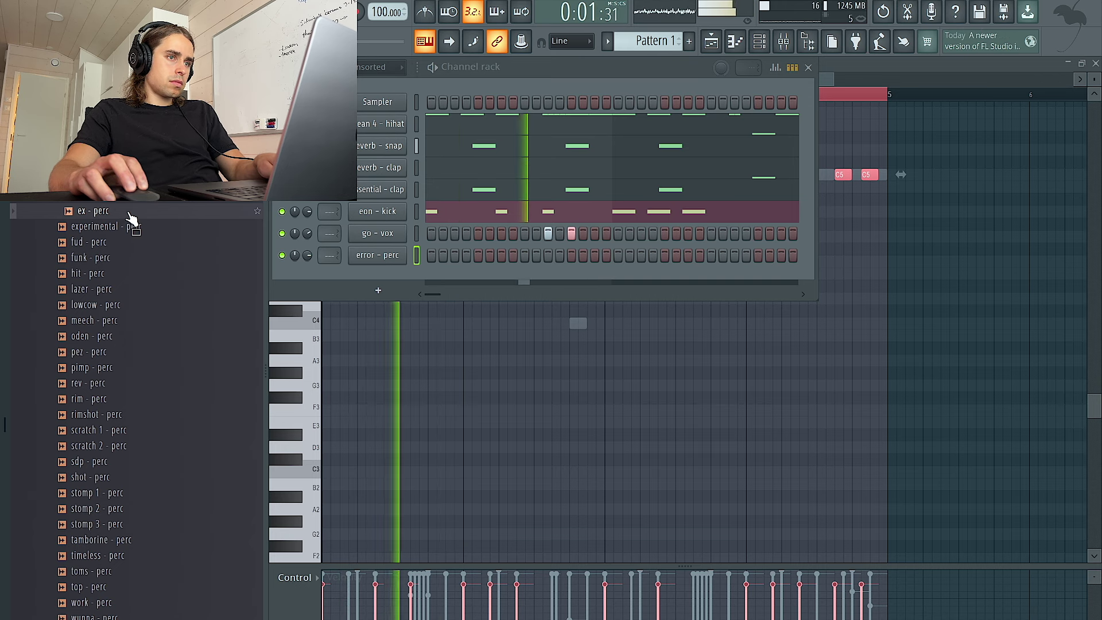
{"action": "left_click_drag", "start_coordinate": [361, 278], "coordinate": [445, 277]}
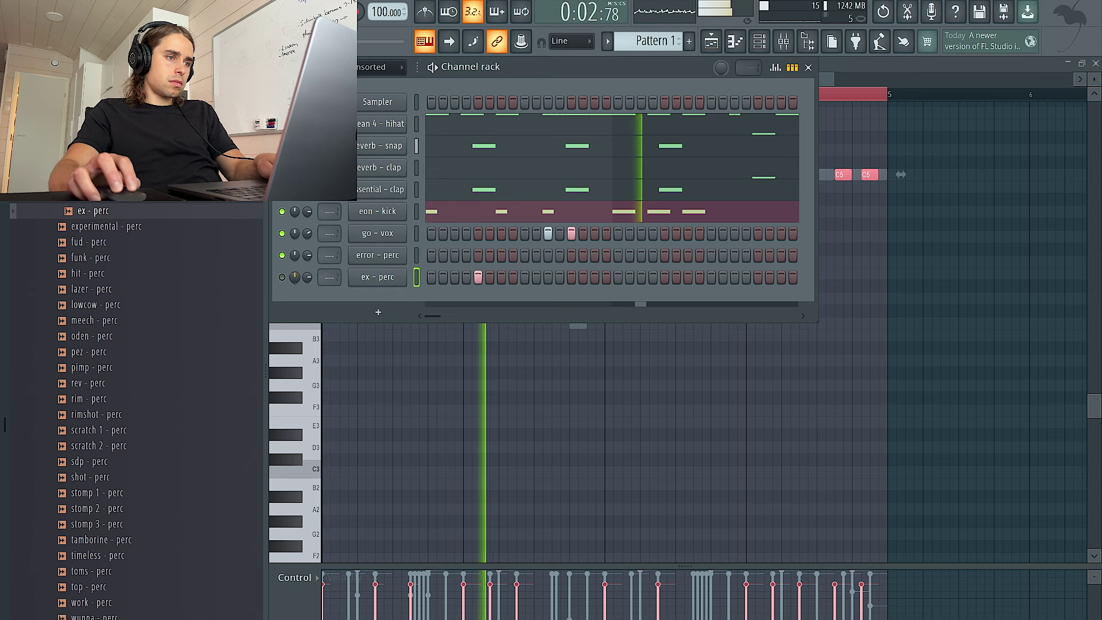
Try extra go - vox hits on steps 14 and 15, and delete the go - vox channel
{"action": "right_click", "coordinate": [397, 238]}
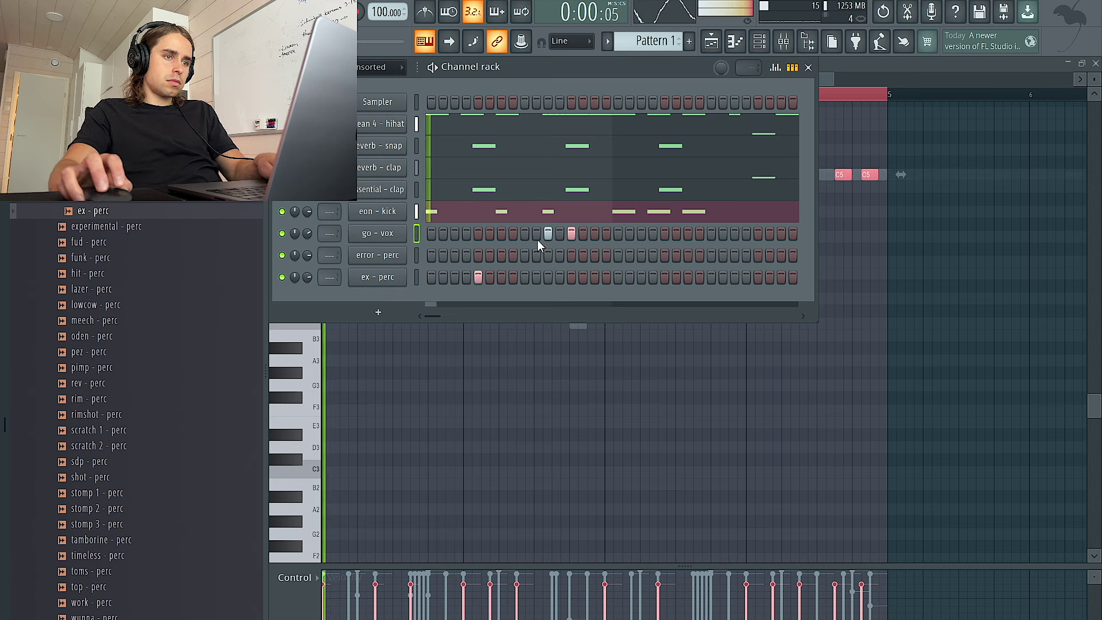
{"action": "left_click", "coordinate": [583, 233]}
{"action": "left_click", "coordinate": [595, 234]}
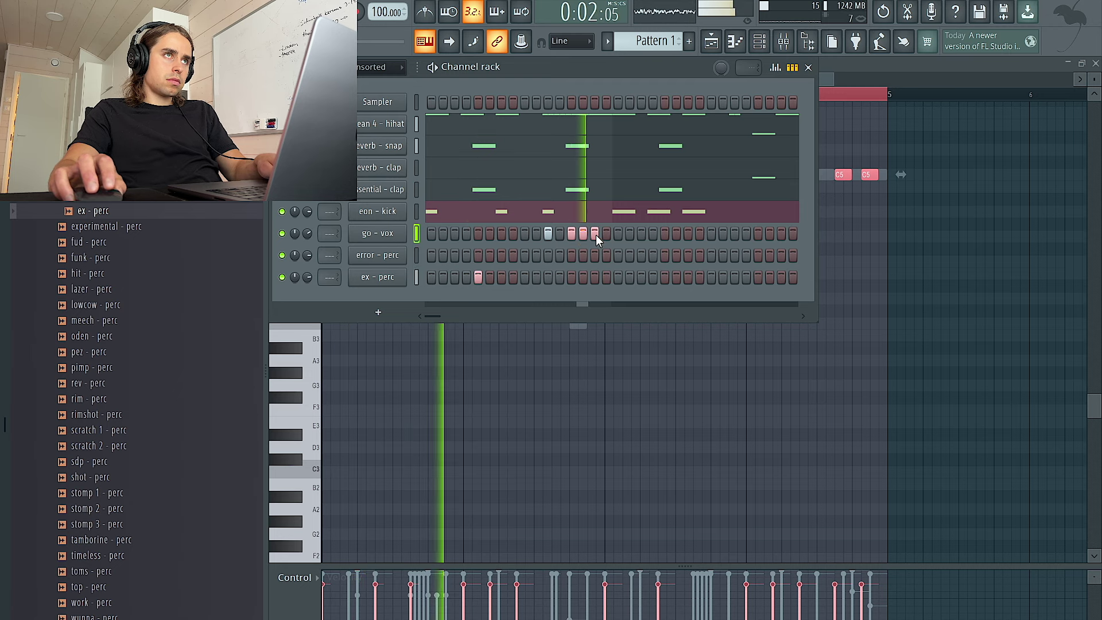
{"action": "right_click", "coordinate": [368, 244]}
{"action": "left_click", "coordinate": [443, 402]}
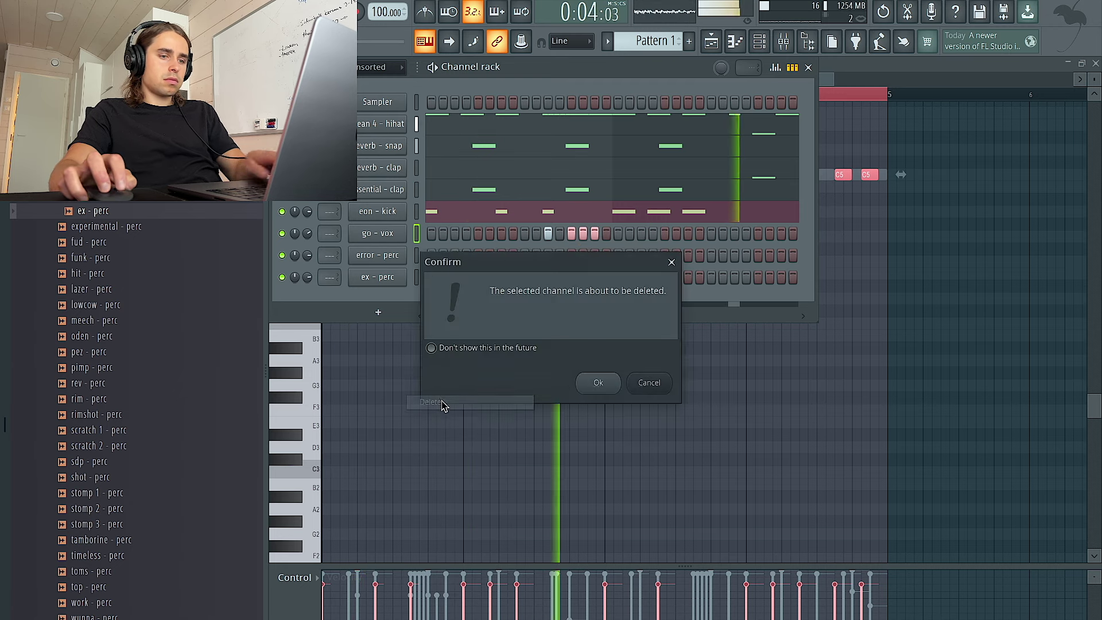
{"action": "key", "text": "Return"}
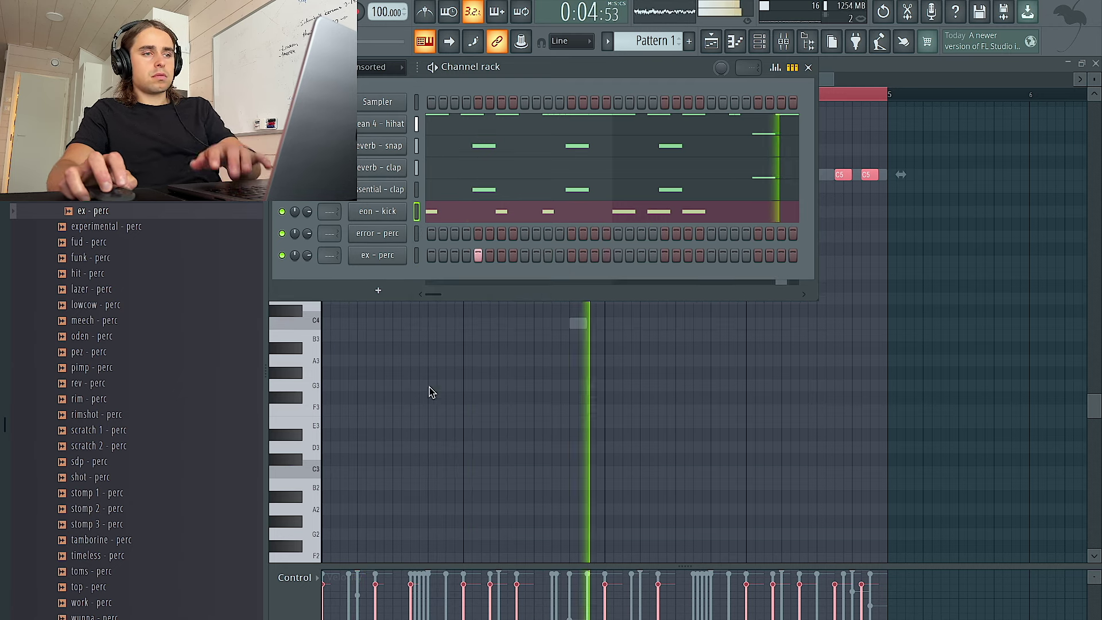
Add rev - perc as a new channel and place a C5 note on beat 4 of bar 3 in its piano roll
{"action": "left_click", "coordinate": [167, 387]}
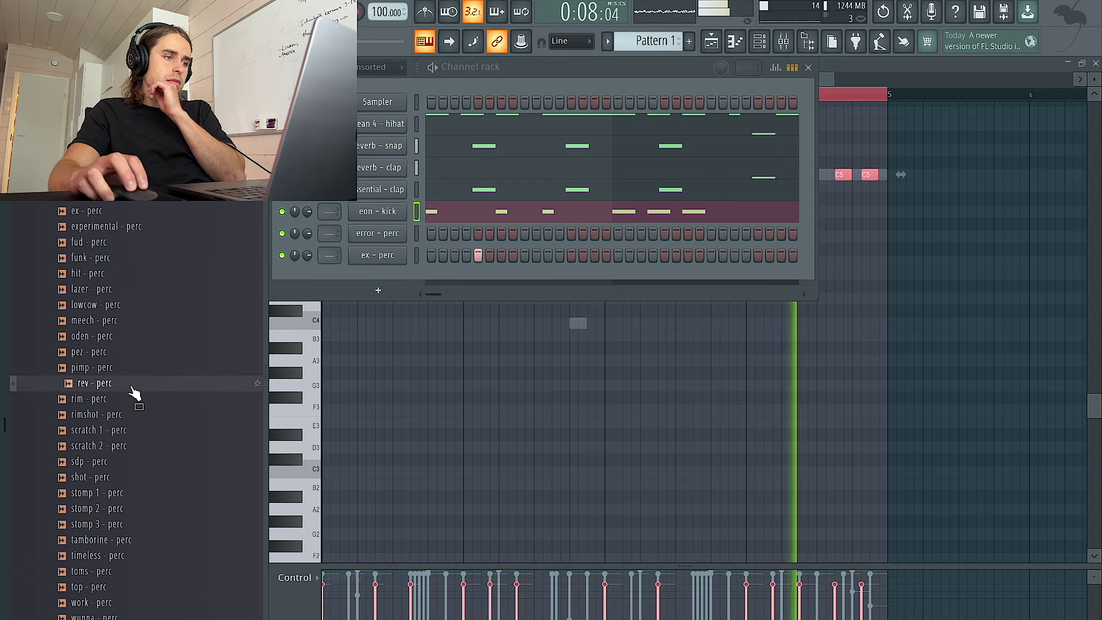
{"action": "left_click_drag", "start_coordinate": [357, 297], "coordinate": [374, 289]}
{"action": "right_click", "coordinate": [405, 274]}
{"action": "left_click", "coordinate": [438, 276]}
{"action": "left_click", "coordinate": [714, 174]}
{"action": "key", "text": "ctrl+d"}
{"action": "left_click", "coordinate": [611, 96]}
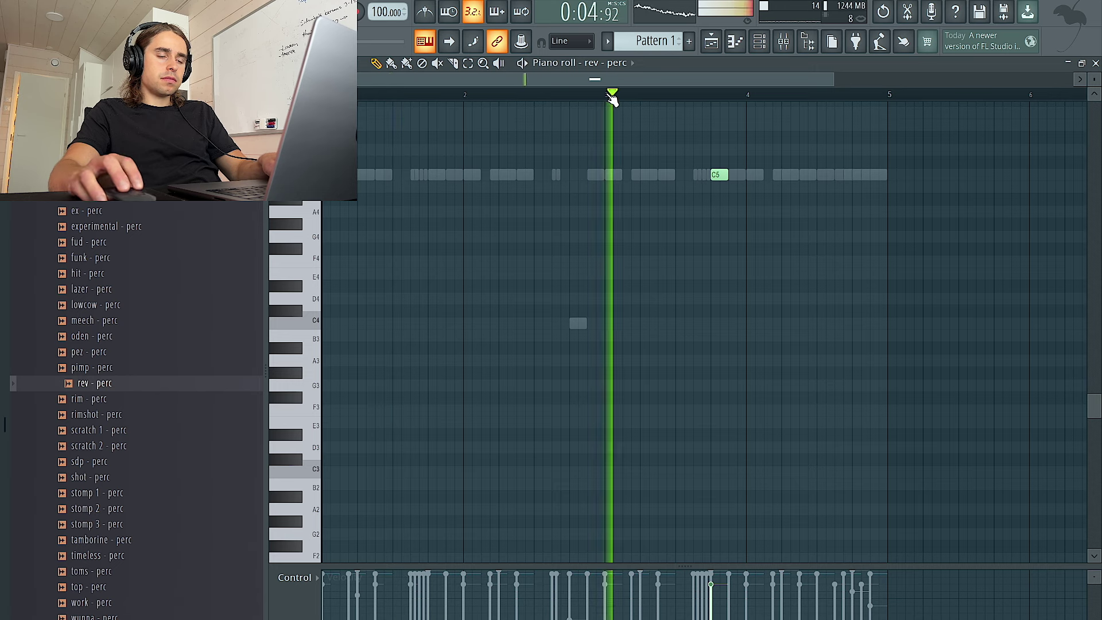
{"action": "key", "text": "ctrl+a"}
{"action": "key", "text": "ctrl+d"}
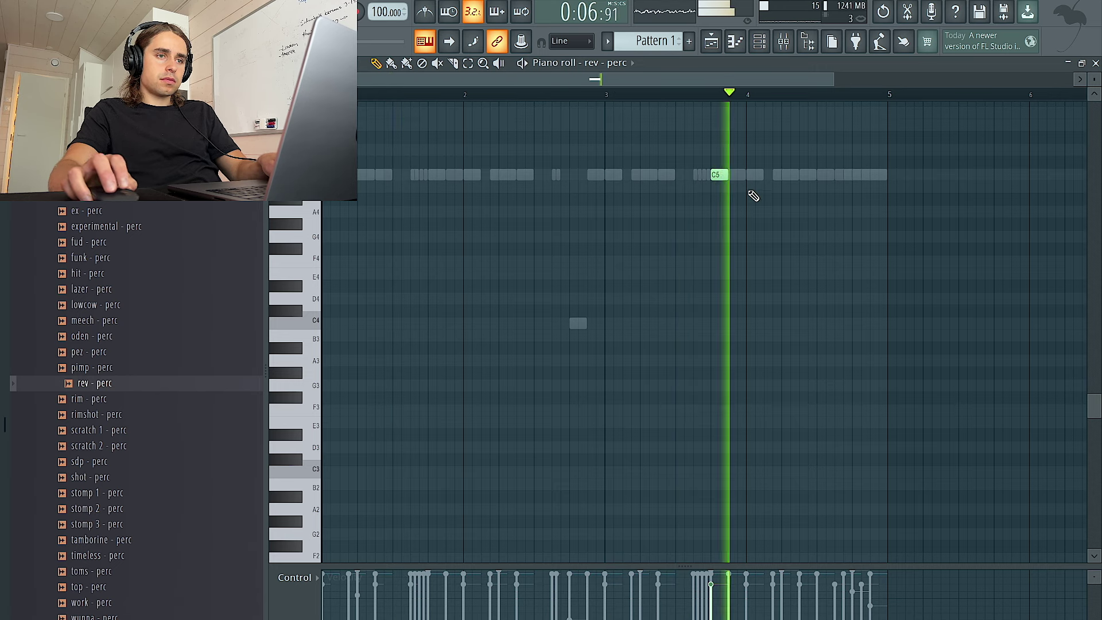
Lower the velocity of the rev - perc note, trying it at A#4 and returning it to C5
{"action": "scroll", "coordinate": [615, 126], "scroll_direction": "down", "scroll_amount": 2}
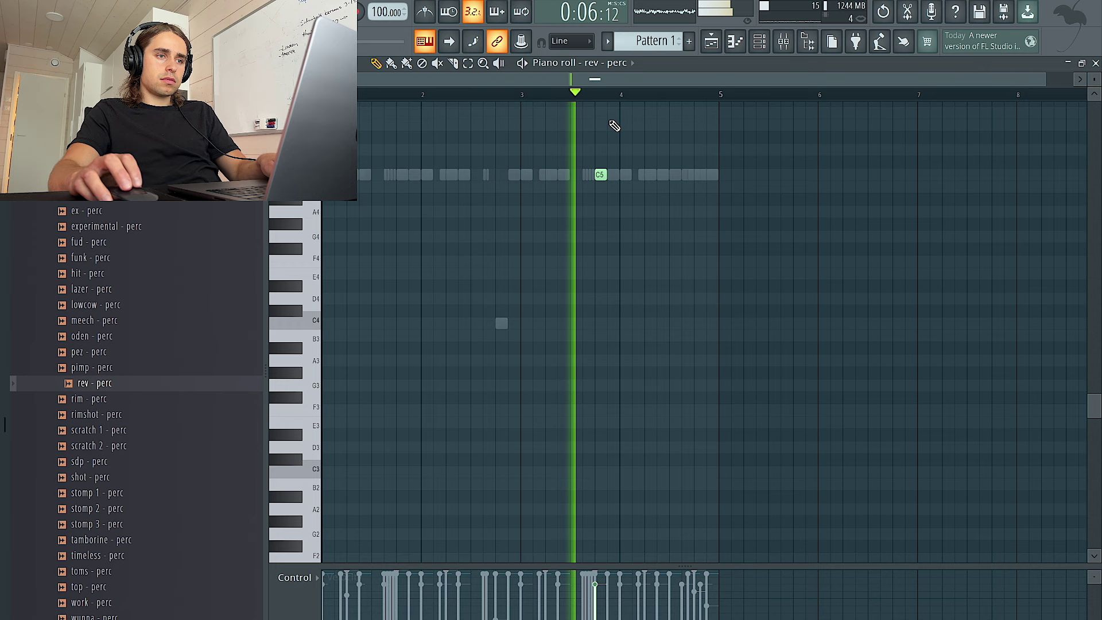
{"action": "key", "text": "space"}
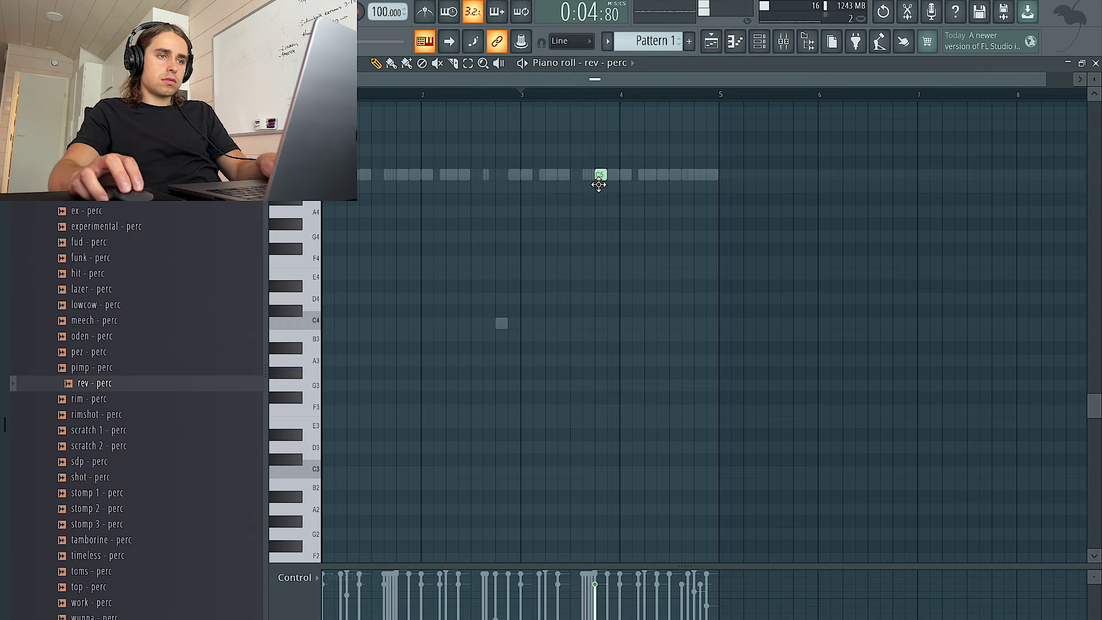
{"action": "key", "text": "ctrl+a"}
{"action": "scroll", "coordinate": [652, 184], "scroll_direction": "down", "scroll_amount": 4}
{"action": "key", "text": "ctrl+d"}
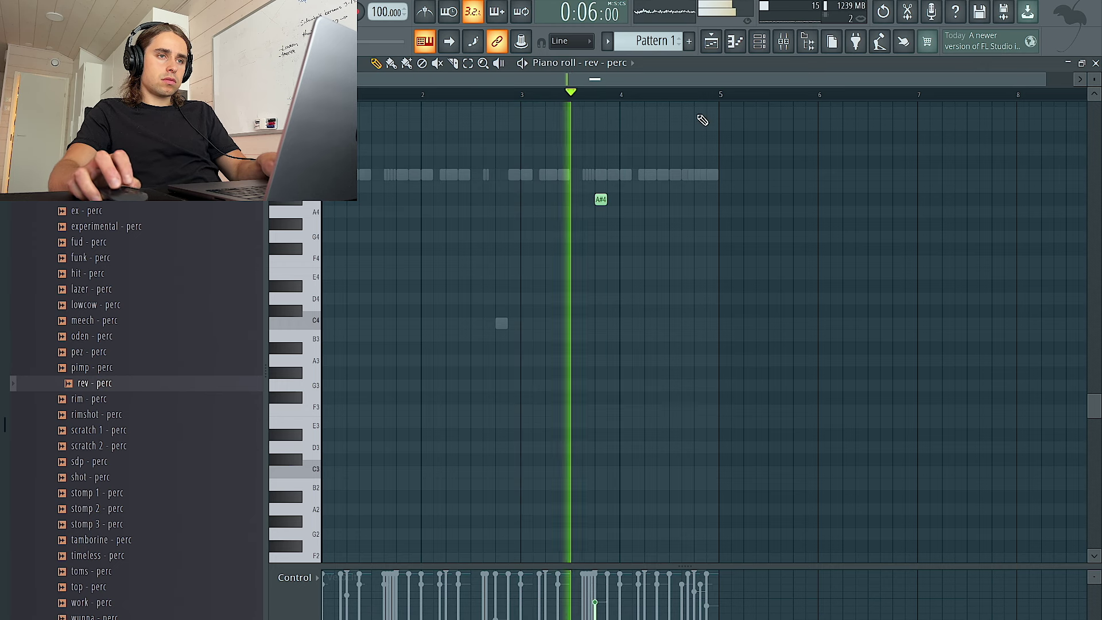
{"action": "left_click", "coordinate": [760, 43]}
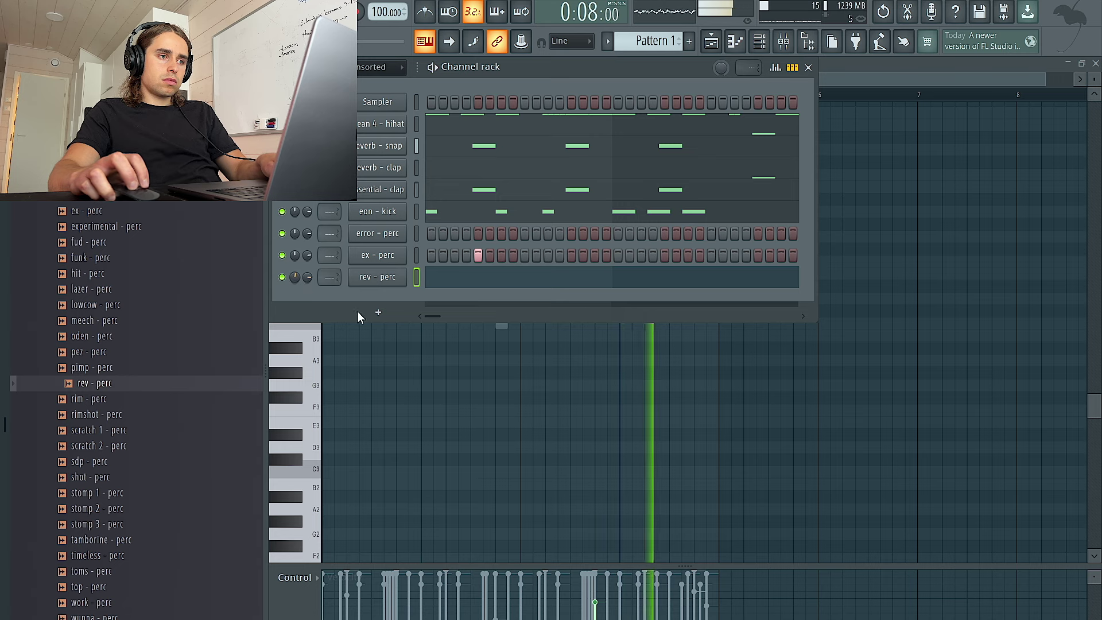
{"action": "left_click", "coordinate": [460, 277]}
{"action": "key", "text": "ctrl+s"}
{"action": "key", "text": "Escape"}
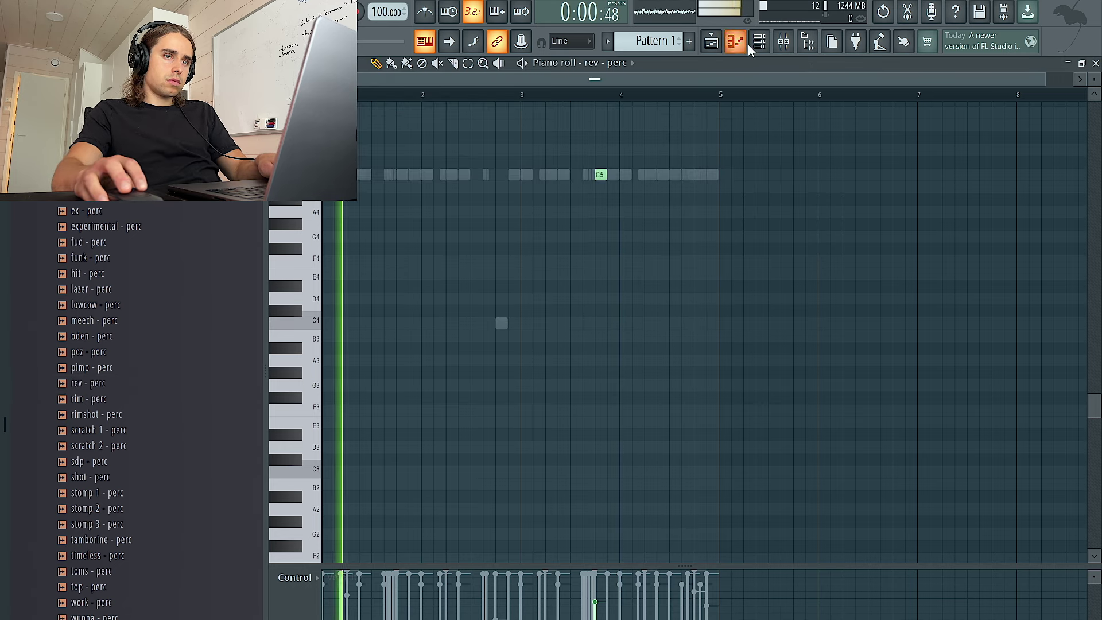
Try a zap - perc channel with a hit on step 11 and delete the channel
{"action": "left_click", "coordinate": [754, 47]}
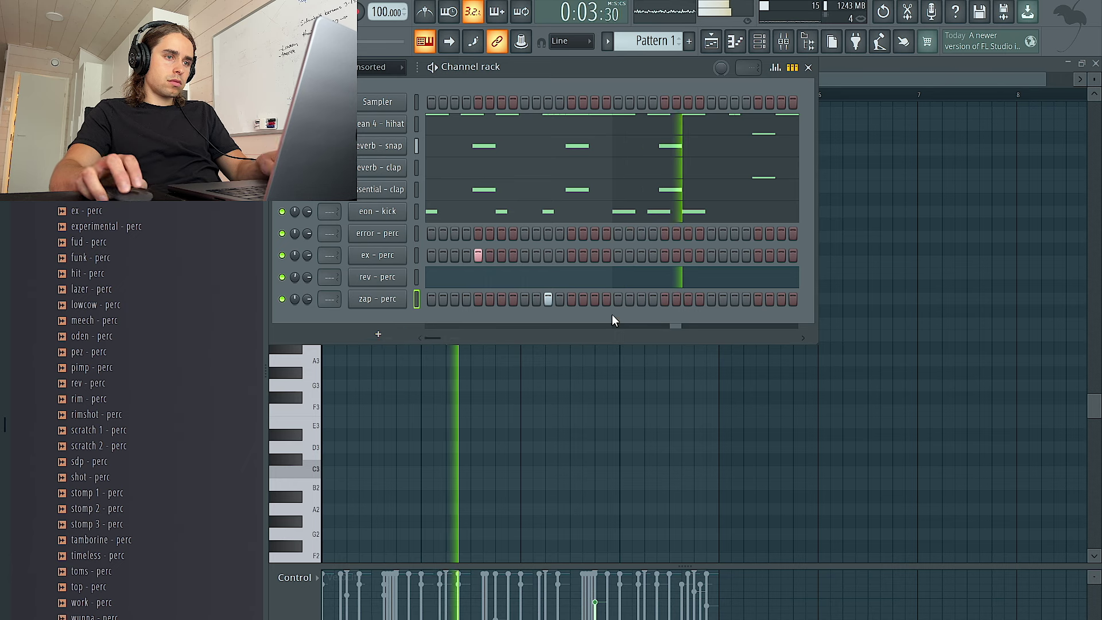
{"action": "right_click", "coordinate": [367, 299]}
{"action": "left_click", "coordinate": [436, 468]}
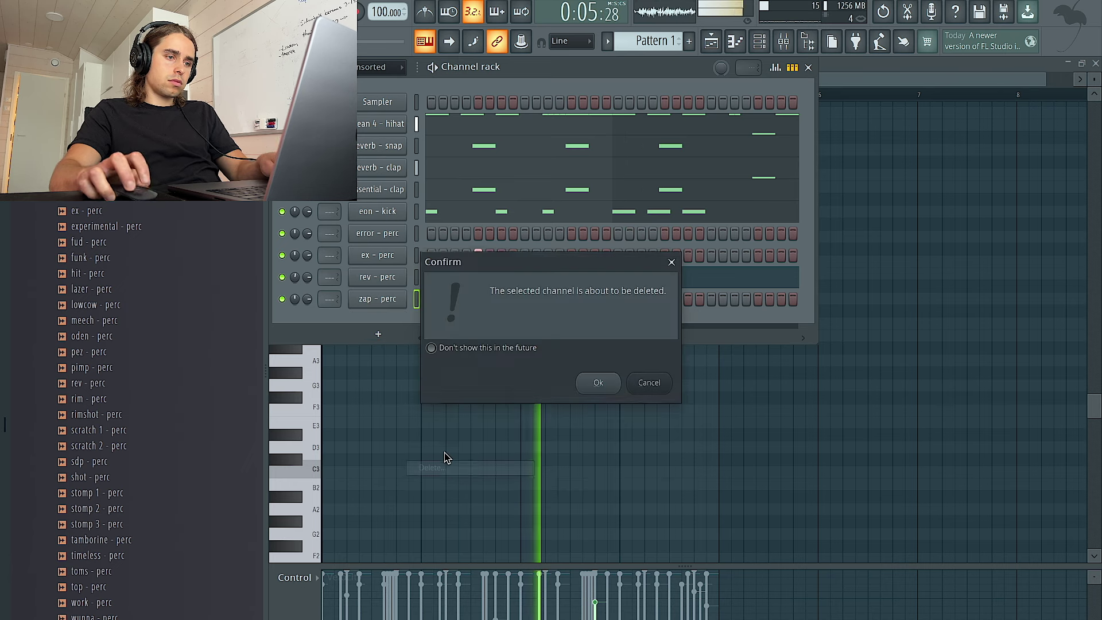
{"action": "key", "text": "Return"}
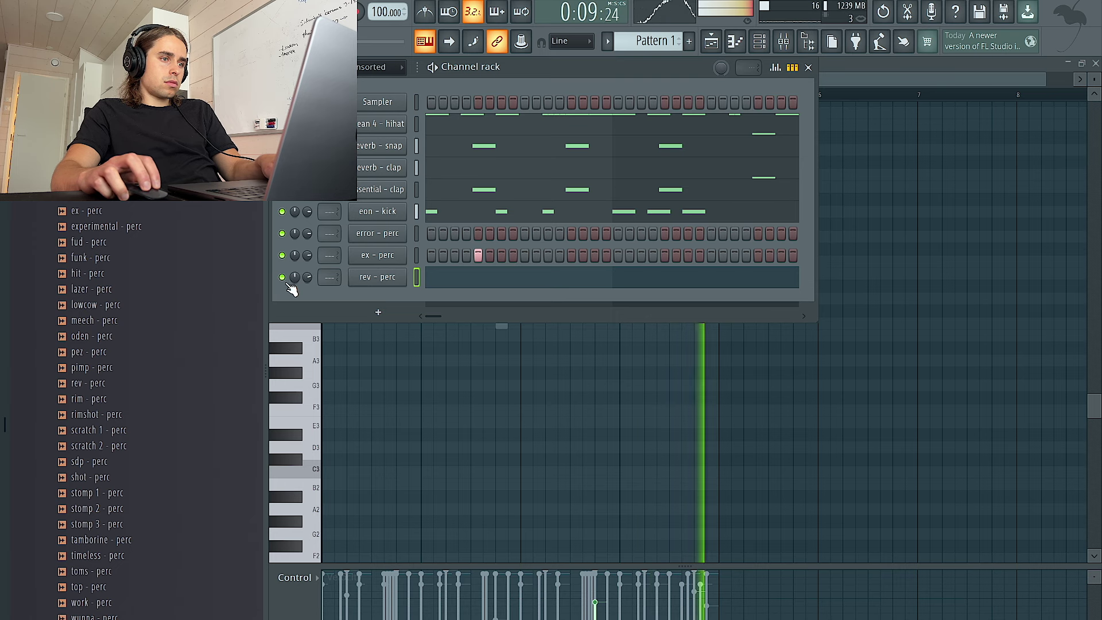
Mute the rev - perc channel and audition other perc samples, including lowcow, rimshot and scratch 2
{"action": "left_click", "coordinate": [120, 310]}
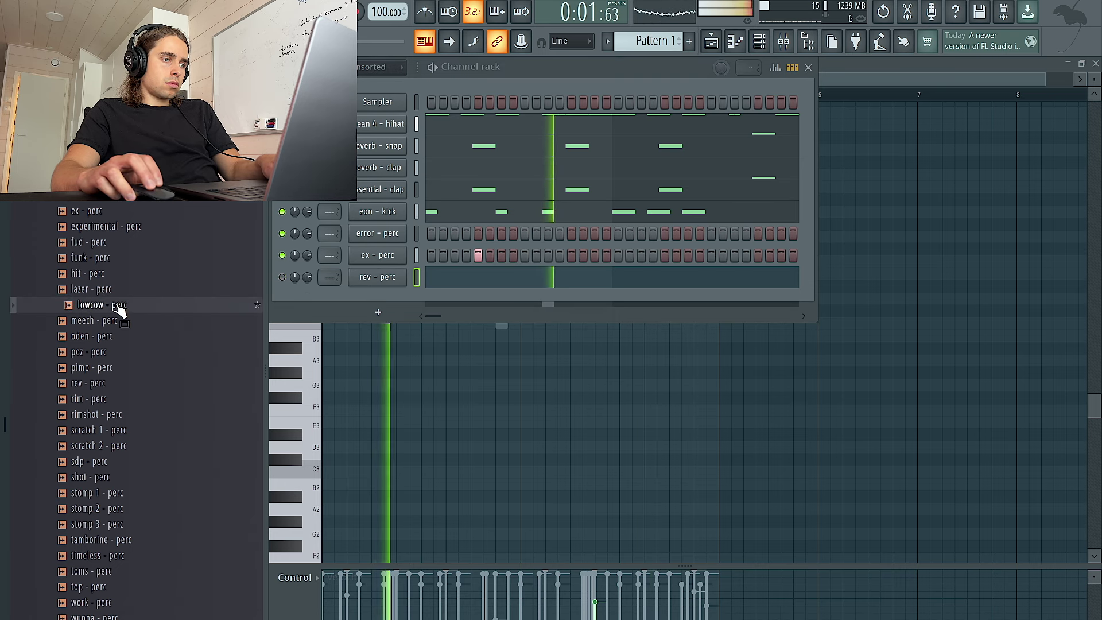
{"action": "left_click", "coordinate": [119, 414]}
{"action": "left_click", "coordinate": [133, 387]}
{"action": "left_click", "coordinate": [136, 446]}
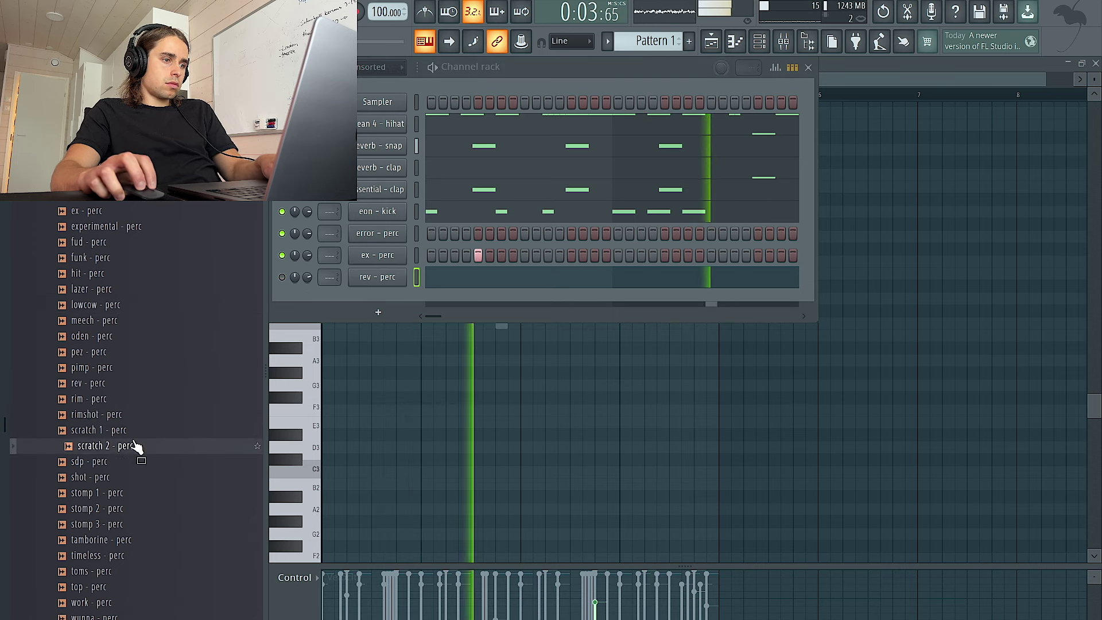
{"action": "left_click", "coordinate": [152, 464]}
{"action": "left_click", "coordinate": [117, 443]}
{"action": "scroll", "coordinate": [138, 419], "scroll_direction": "down", "scroll_amount": 3}
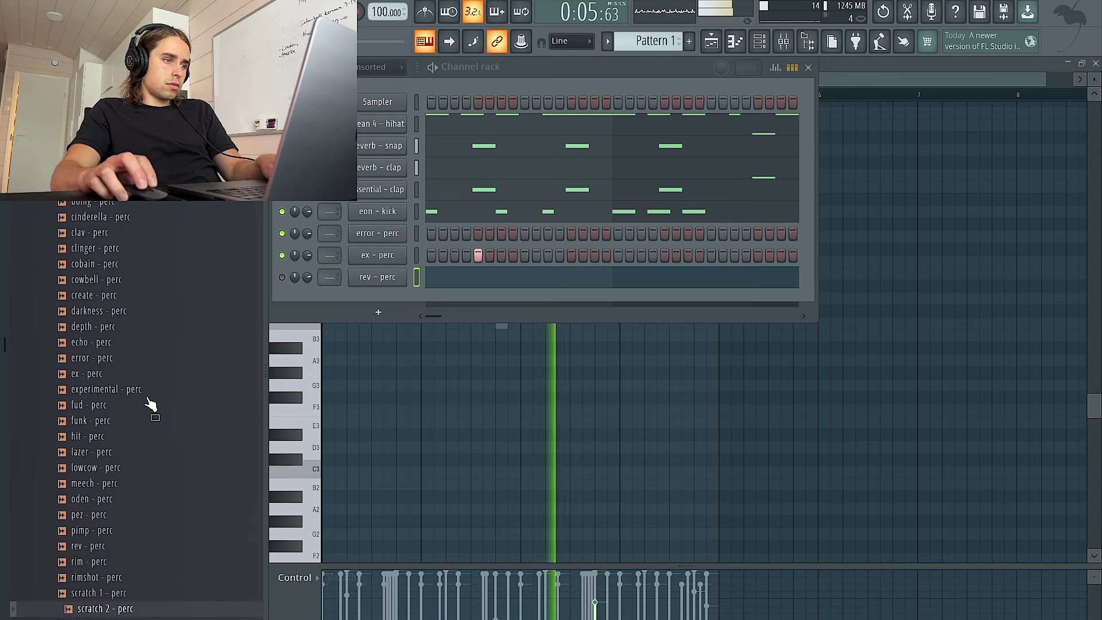
{"action": "scroll", "coordinate": [143, 460], "scroll_direction": "down", "scroll_amount": 3}
{"action": "key", "text": "space"}
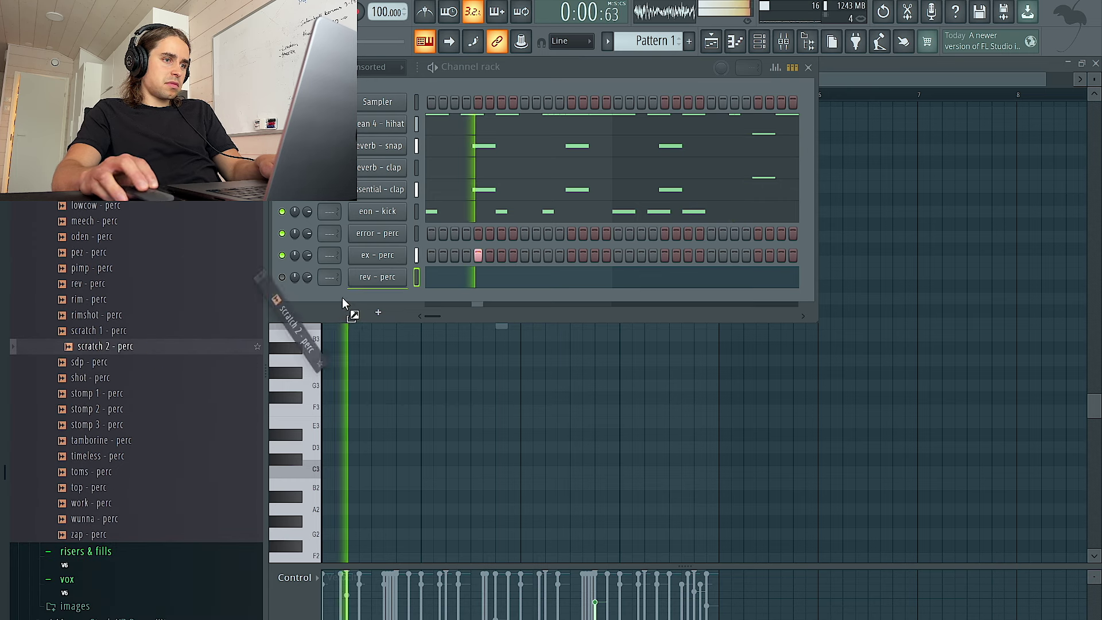
Add scratch 2 - perc as a new channel, place hits on steps 3 and 19, and open its piano roll
{"action": "left_click_drag", "start_coordinate": [342, 297], "coordinate": [366, 309]}
{"action": "left_click", "coordinate": [454, 300]}
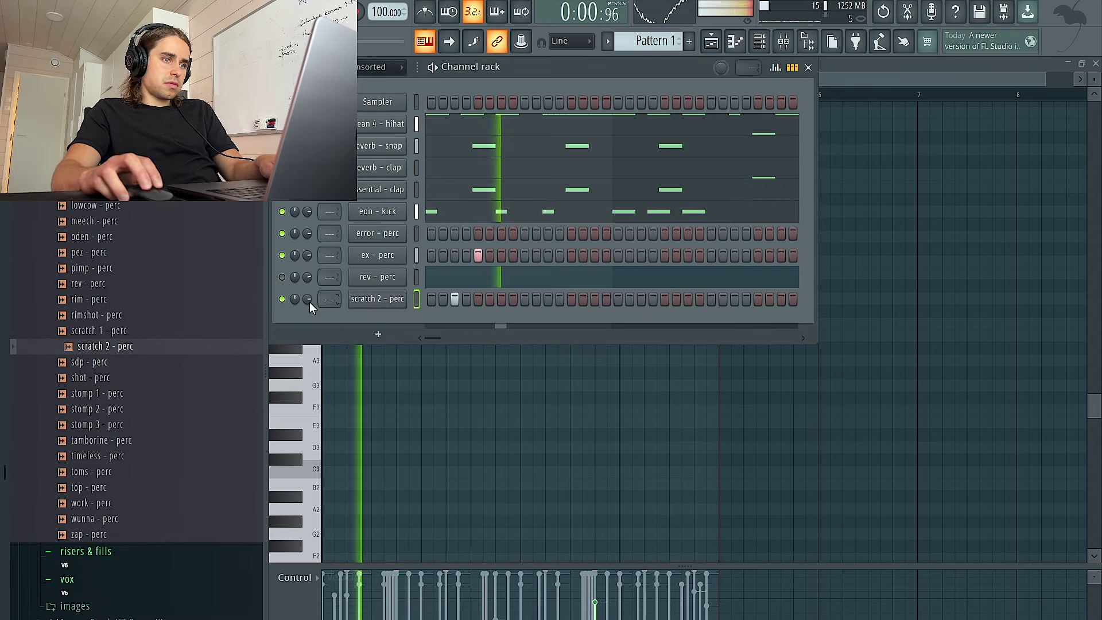
{"action": "left_click", "coordinate": [641, 299]}
{"action": "right_click", "coordinate": [364, 299]}
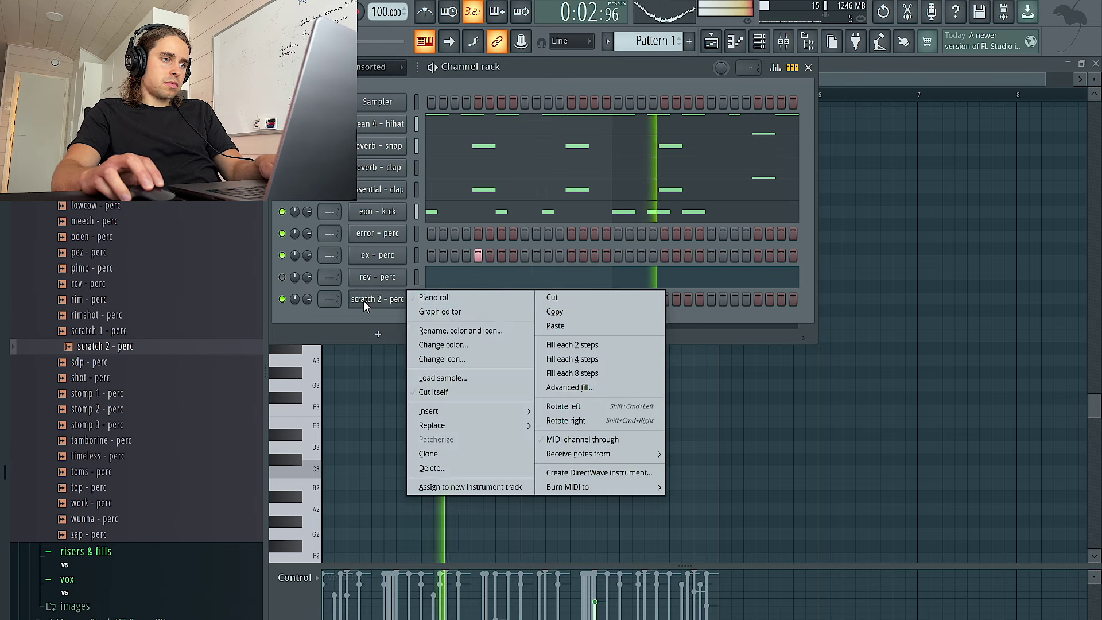
{"action": "left_click", "coordinate": [426, 293]}
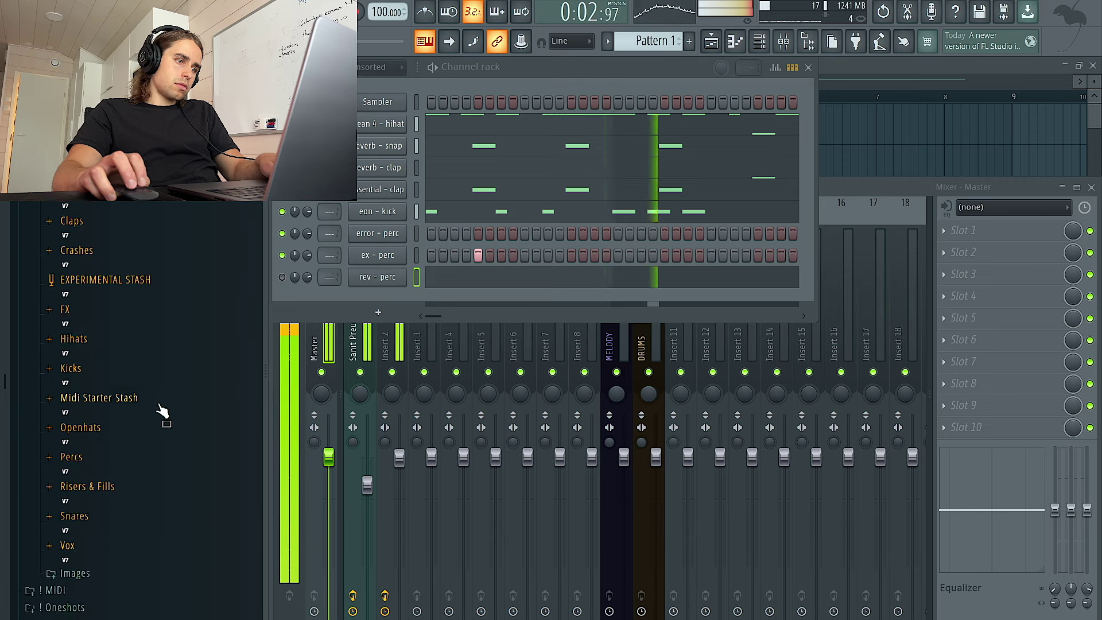
Audition the Percs folder, add Westside Perc as a new channel, and place a C5 note on beat 4 of bar 1 in its piano roll
{"action": "left_click", "coordinate": [141, 451]}
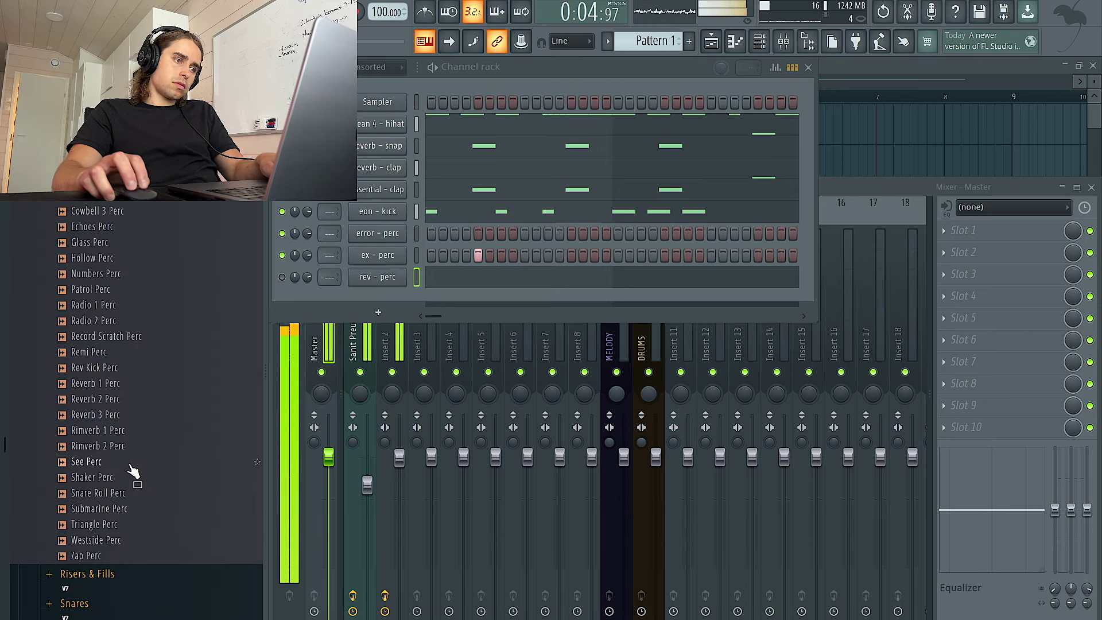
{"action": "scroll", "coordinate": [136, 543], "scroll_direction": "up", "scroll_amount": 1}
{"action": "left_click", "coordinate": [134, 542]}
{"action": "scroll", "coordinate": [133, 541], "scroll_direction": "up", "scroll_amount": 1}
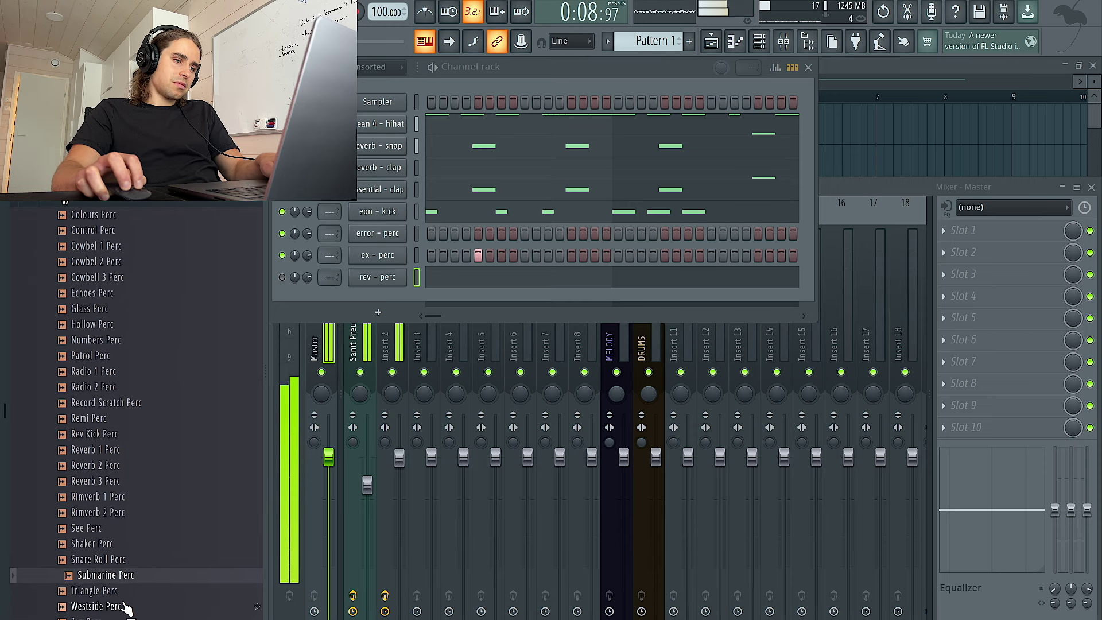
{"action": "left_click_drag", "start_coordinate": [412, 318], "coordinate": [405, 314]}
{"action": "right_click", "coordinate": [397, 299]}
{"action": "left_click", "coordinate": [433, 298]}
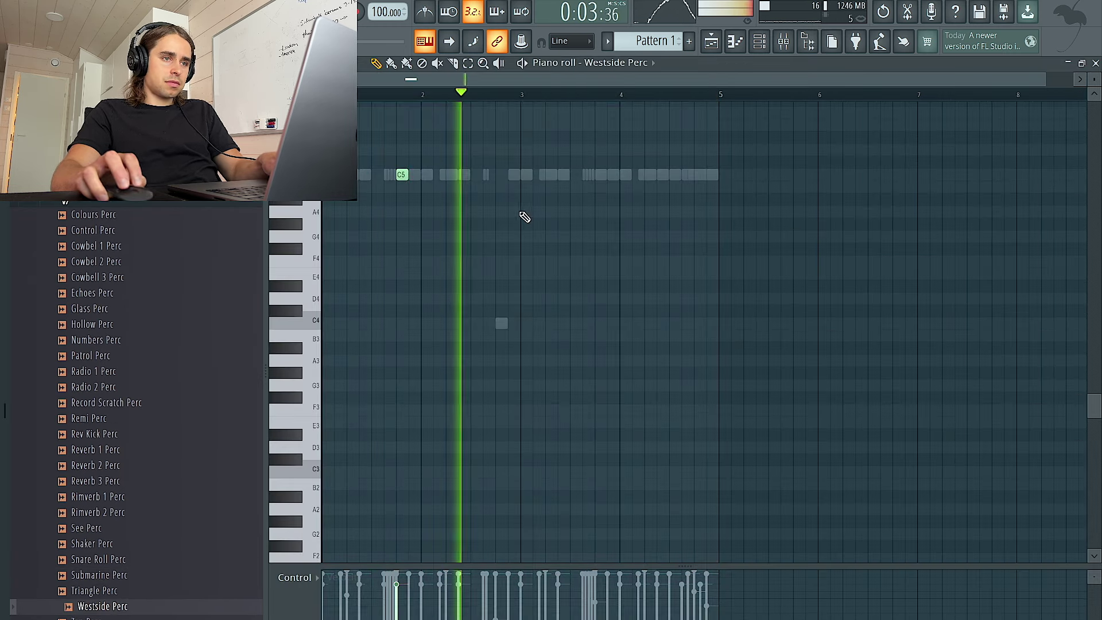
Place three Westside Perc notes at C5 in bar 4, on steps 1, 4 and 7
{"action": "left_click", "coordinate": [624, 176]}
{"action": "scroll", "coordinate": [646, 188], "scroll_direction": "up", "scroll_amount": 2}
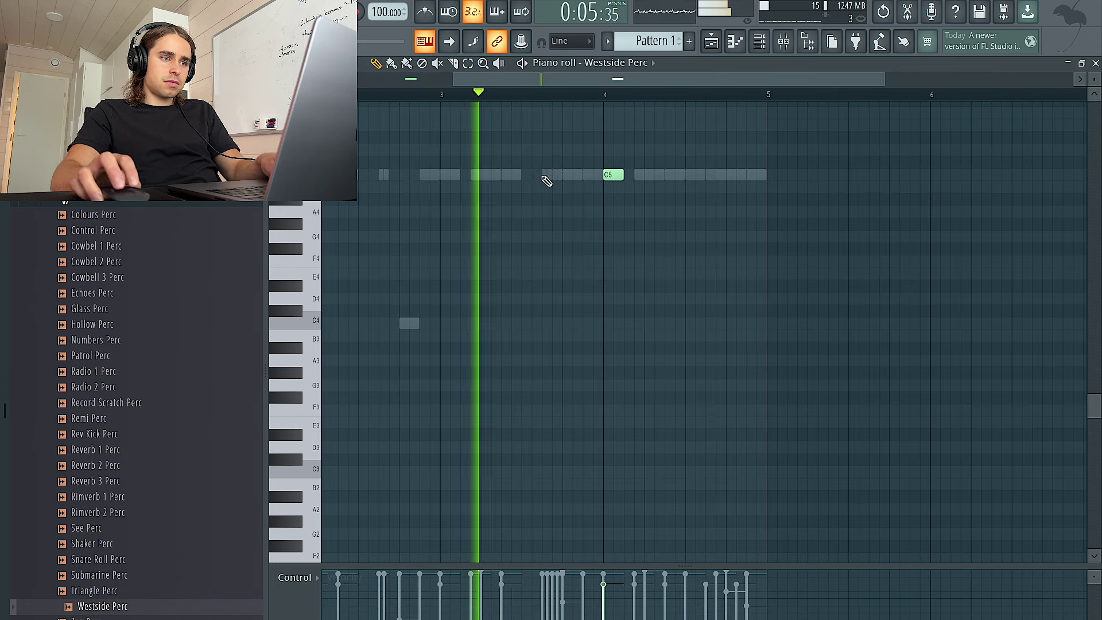
{"action": "left_click", "coordinate": [642, 175]}
{"action": "left_click", "coordinate": [671, 175]}
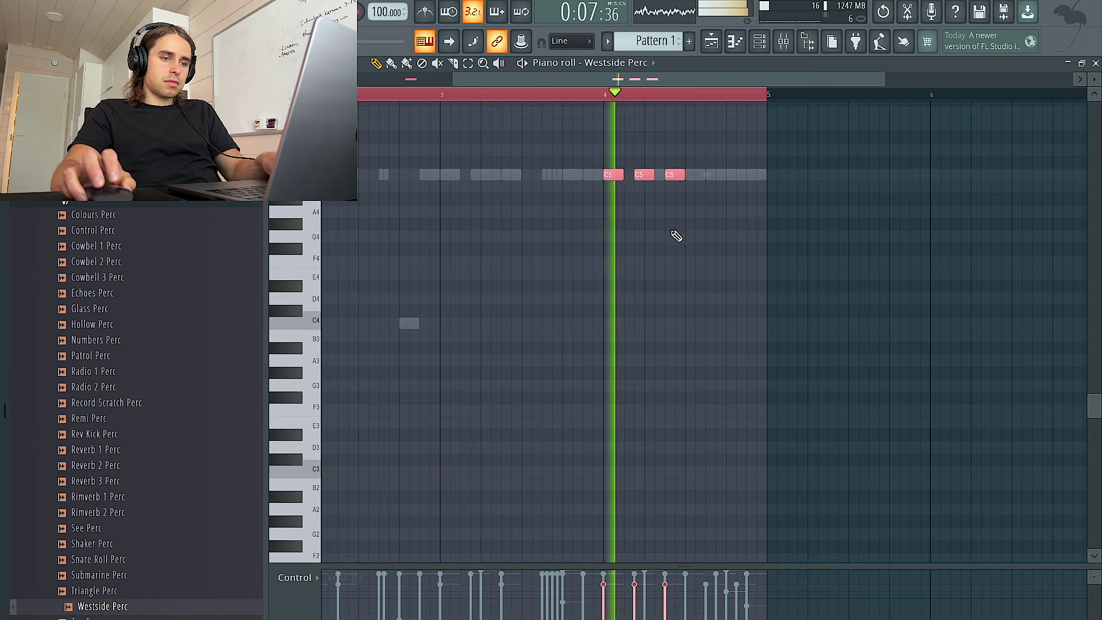
{"action": "scroll", "coordinate": [678, 232], "scroll_direction": "down", "scroll_amount": 2}
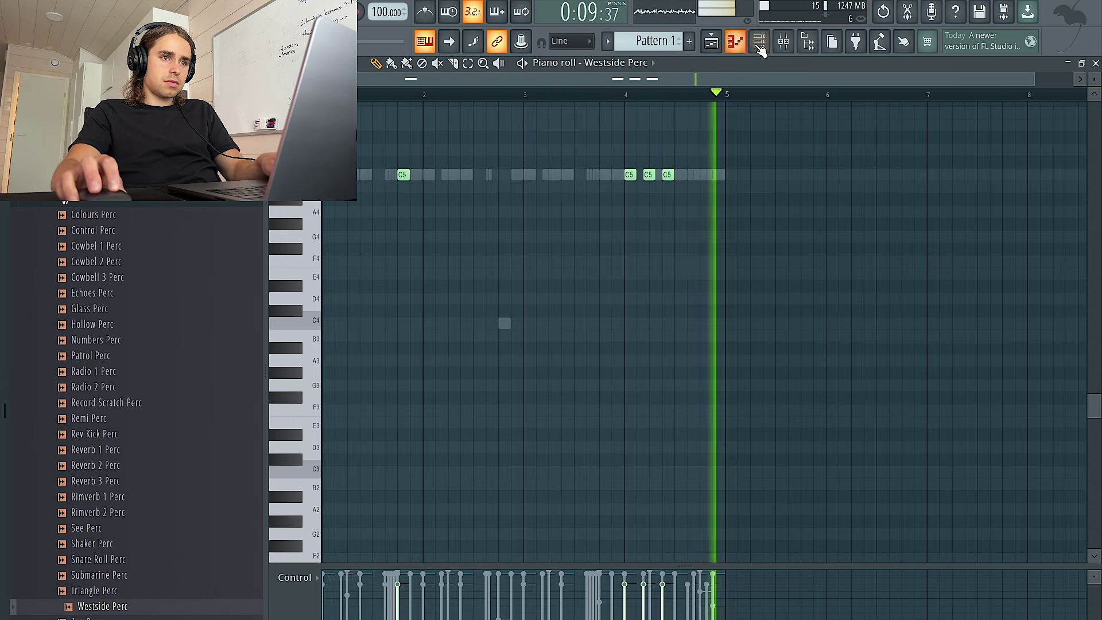
Lower the Westside Perc channel's volume and replace the rev - perc channel's sample with Rev Kick Perc after auditioning the cowbell percs
{"action": "left_click", "coordinate": [760, 41]}
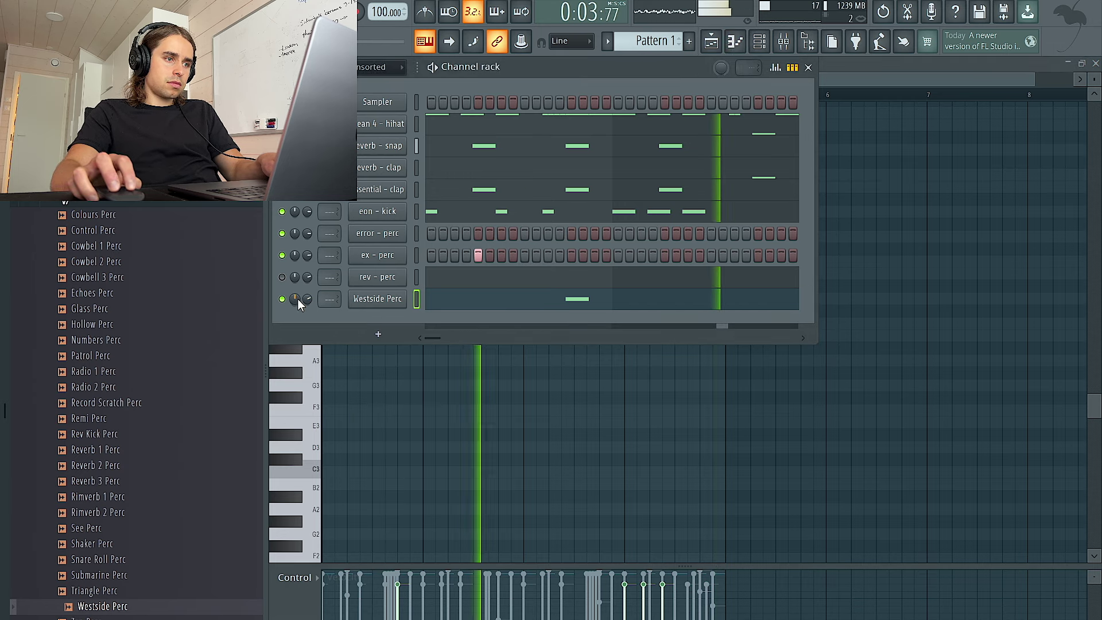
{"action": "scroll", "coordinate": [308, 301], "scroll_direction": "down", "scroll_amount": 5}
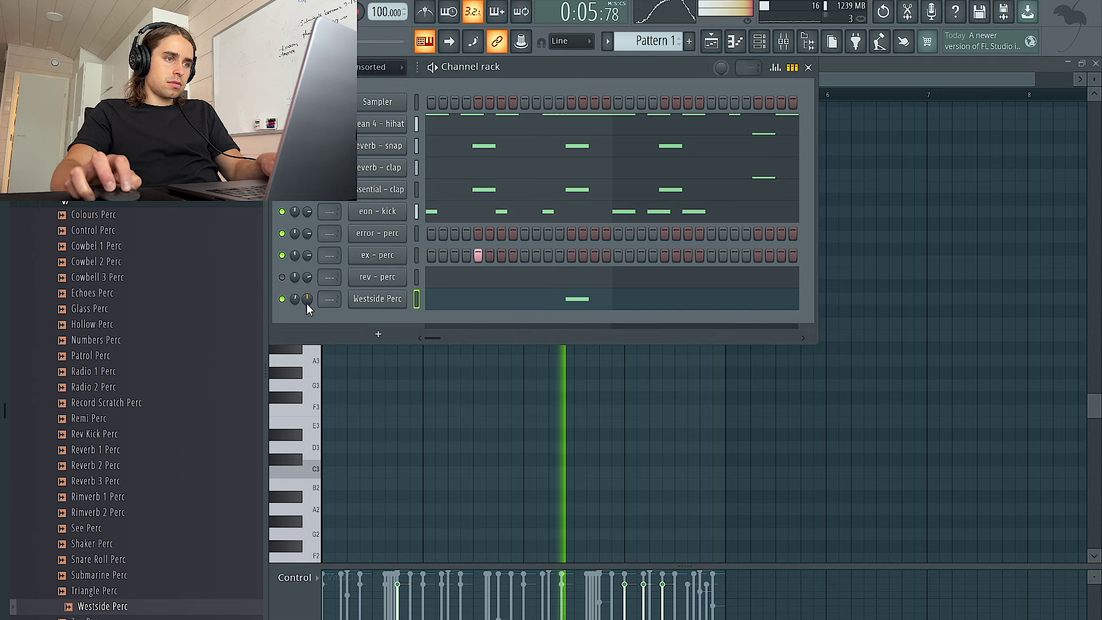
{"action": "left_click", "coordinate": [127, 277]}
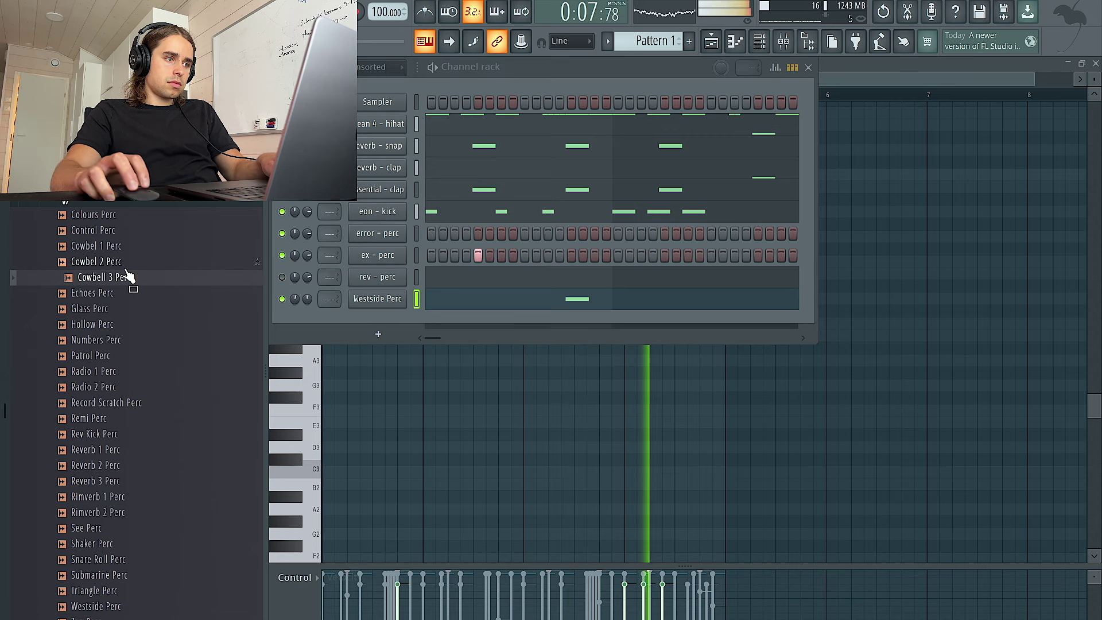
{"action": "left_click", "coordinate": [124, 262]}
{"action": "left_click", "coordinate": [121, 249]}
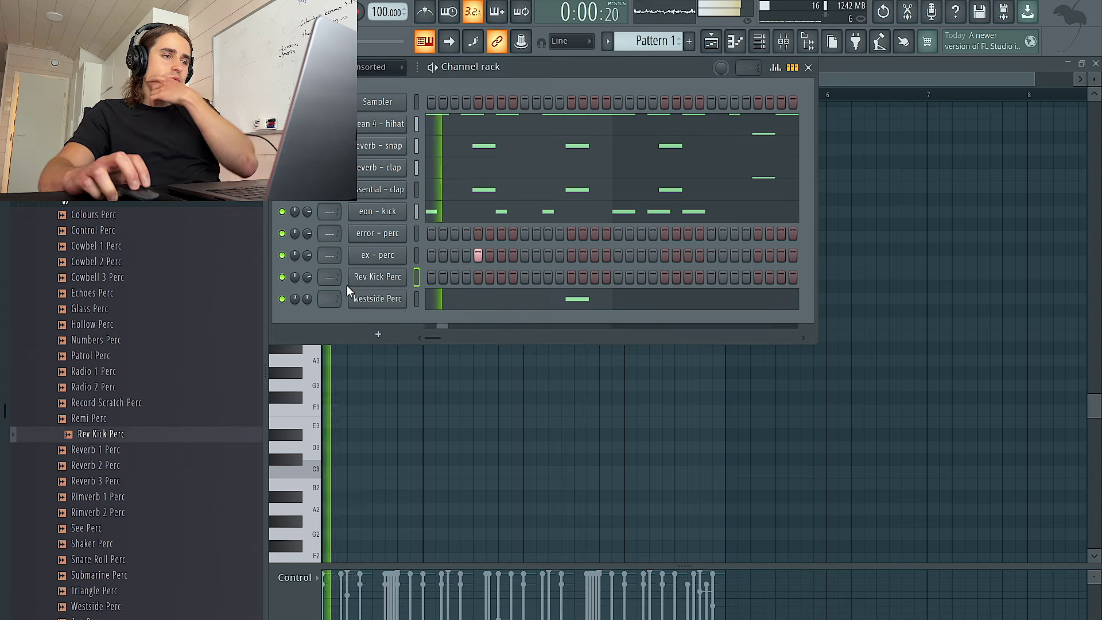
Lower the Adagio pour trompette mixer track slightly and load Kickstart 2 into its effect slot 3 with a 60% mix
{"action": "left_click", "coordinate": [786, 40]}
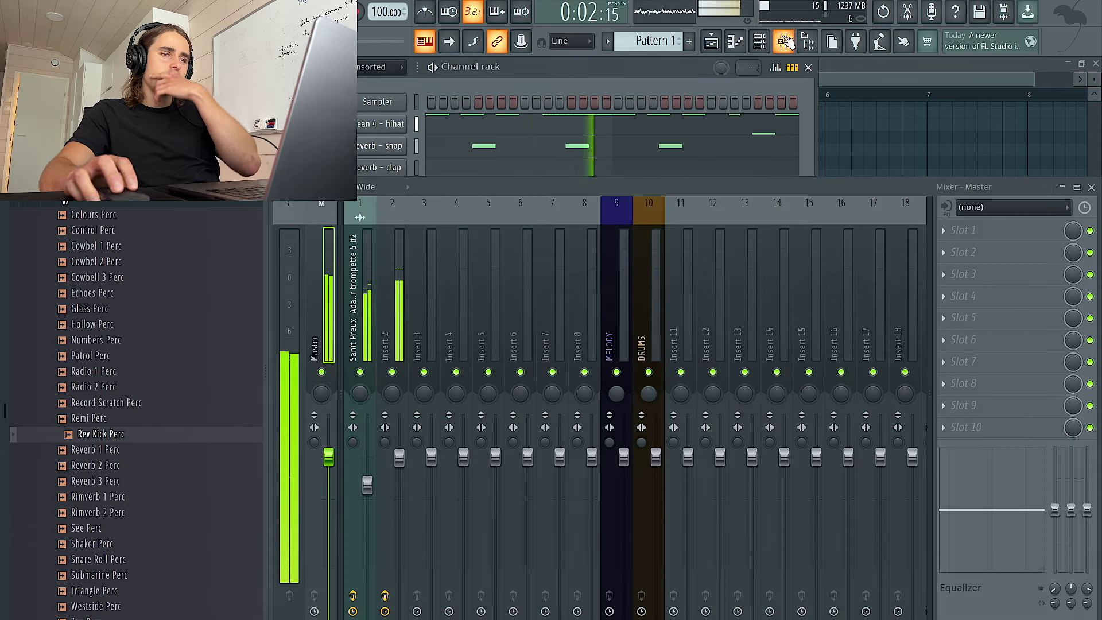
{"action": "left_click", "coordinate": [365, 305]}
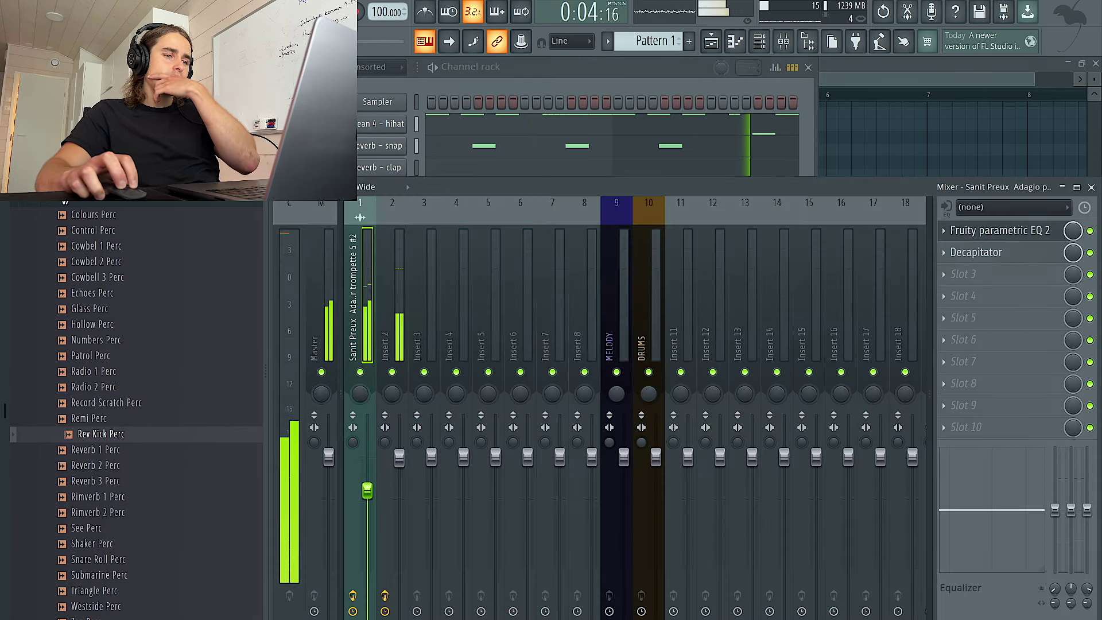
{"action": "left_click", "coordinate": [978, 280]}
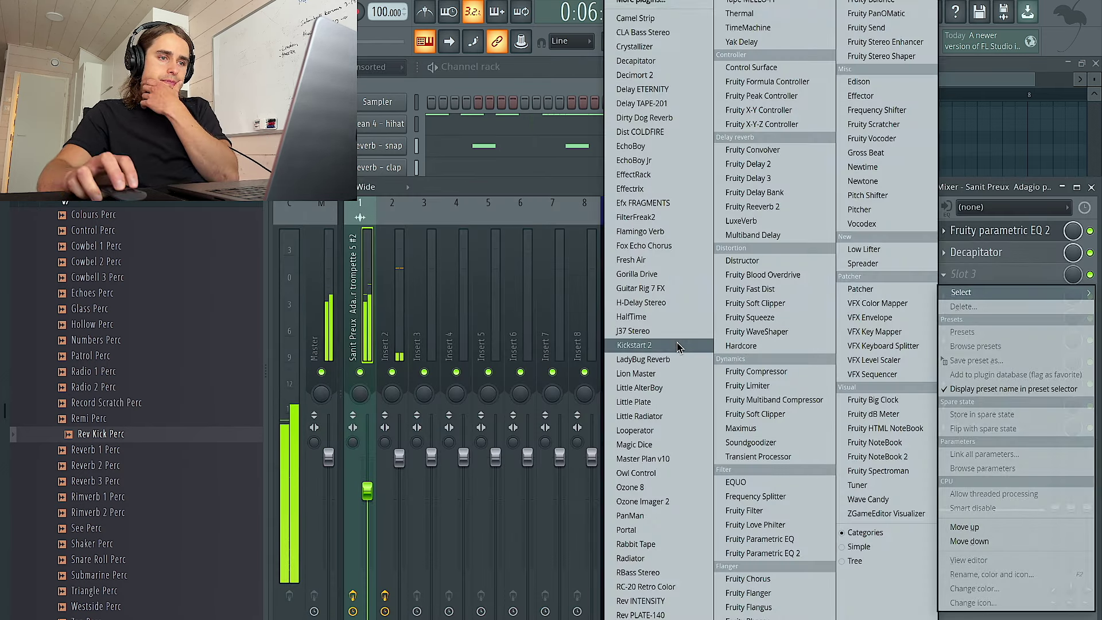
{"action": "left_click", "coordinate": [655, 349]}
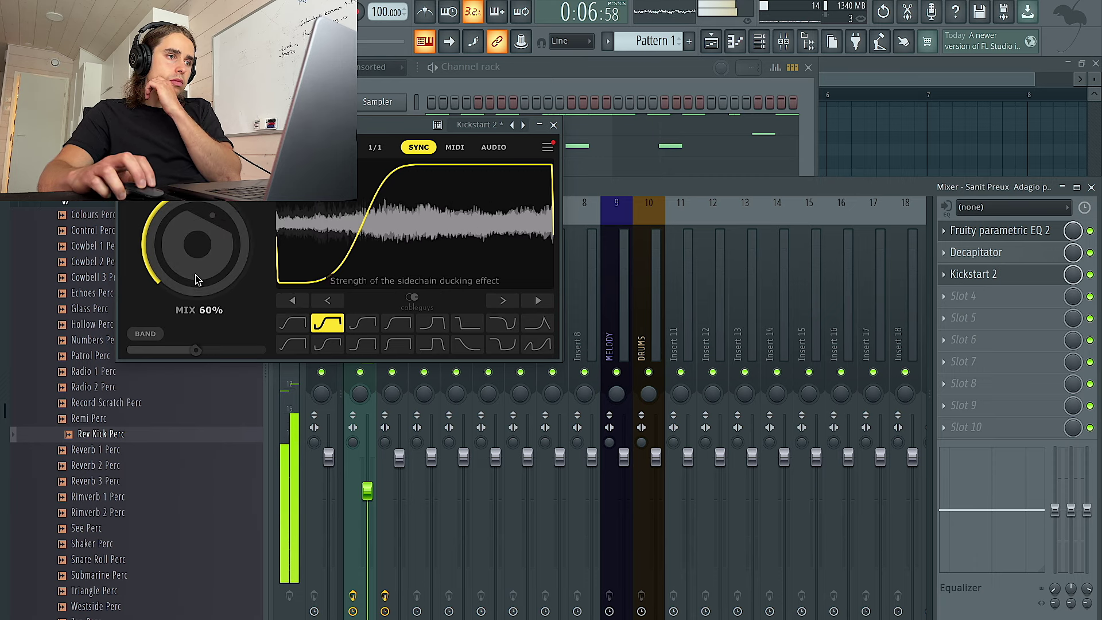
Replace Kickstart 2 in slot 3 with ShaperBox 3 and load its Make Space For Kick sidechain preset
{"action": "left_click", "coordinate": [1000, 281]}
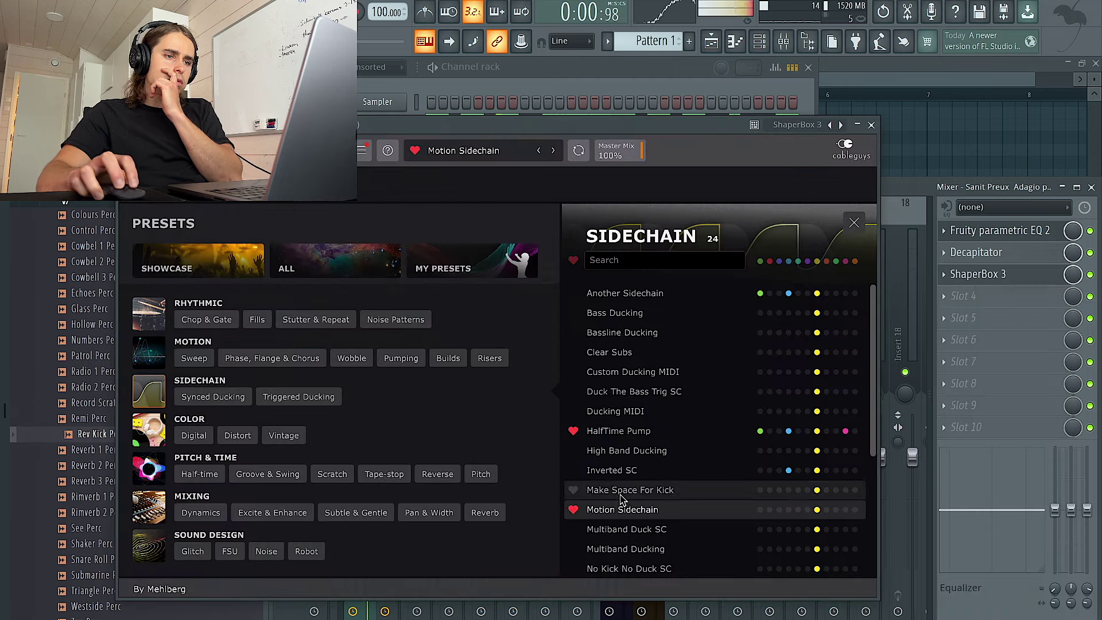
{"action": "scroll", "coordinate": [628, 387], "scroll_direction": "down", "scroll_amount": 5}
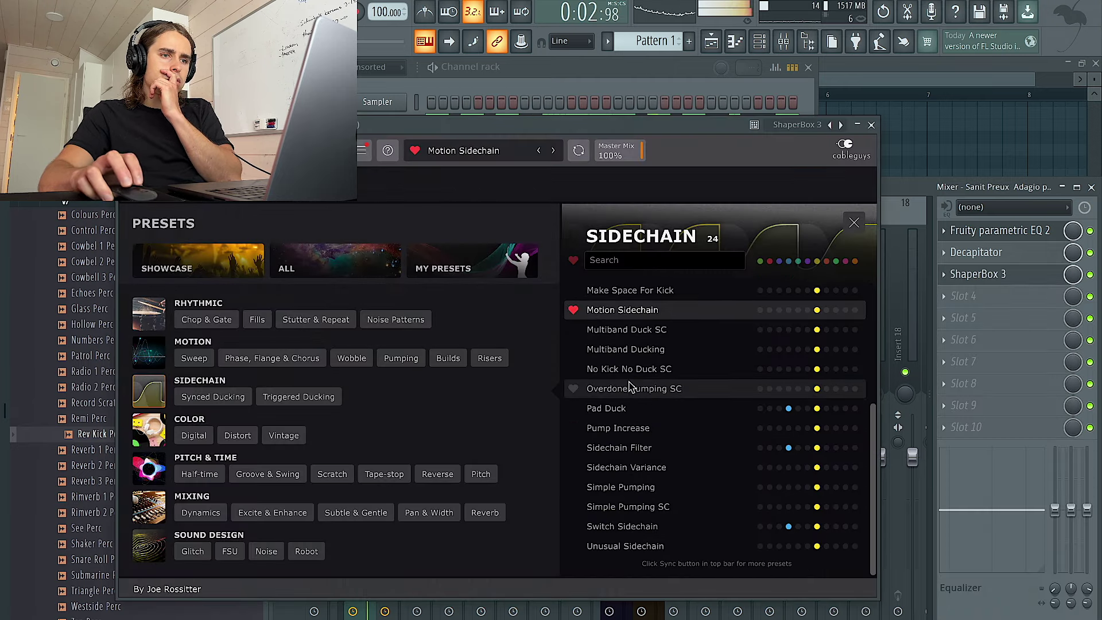
{"action": "left_click", "coordinate": [636, 376]}
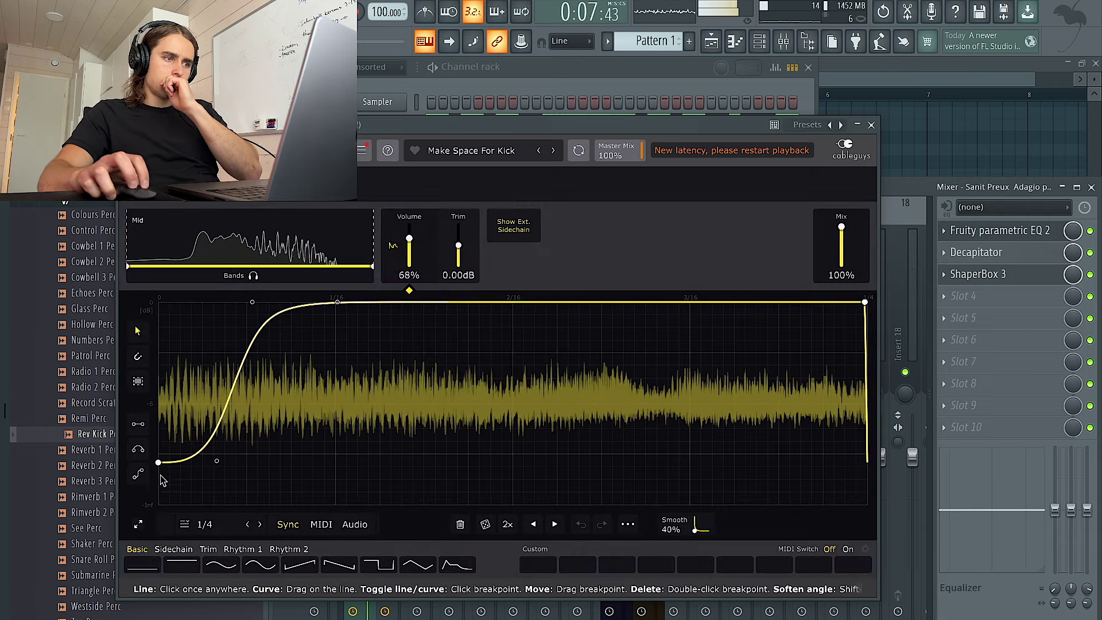
Lower the sidechain curve's start point to -Inf, shift its lower handle to 0.24/16 at -13.3 dB, and bypass ShaperBox 3
{"action": "left_click_drag", "start_coordinate": [158, 462], "coordinate": [158, 505]}
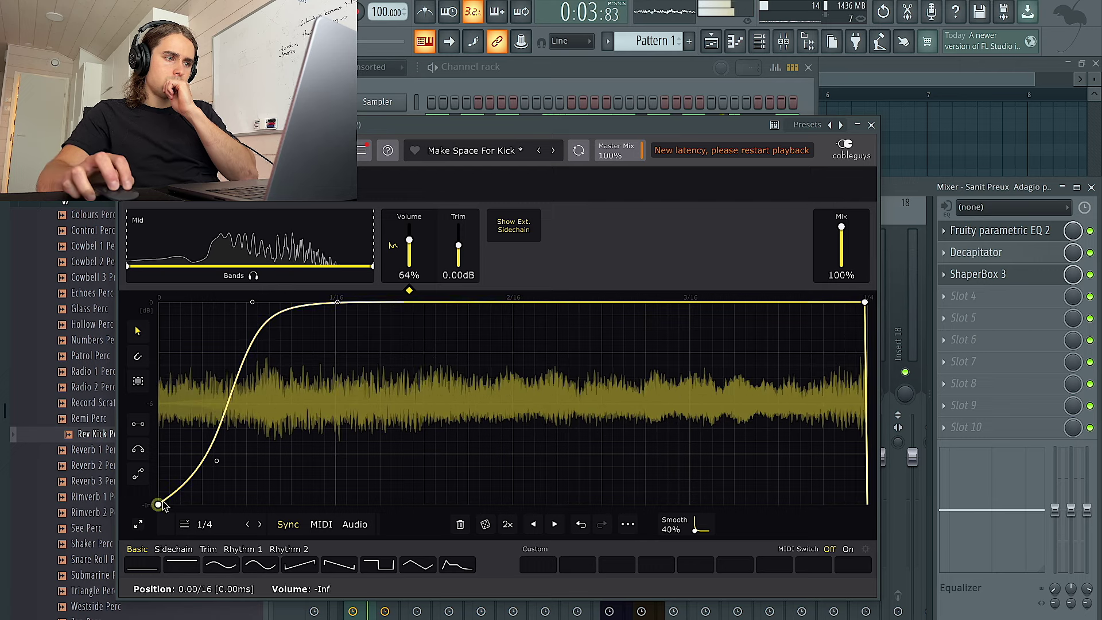
{"action": "left_click_drag", "start_coordinate": [216, 460], "coordinate": [200, 461]}
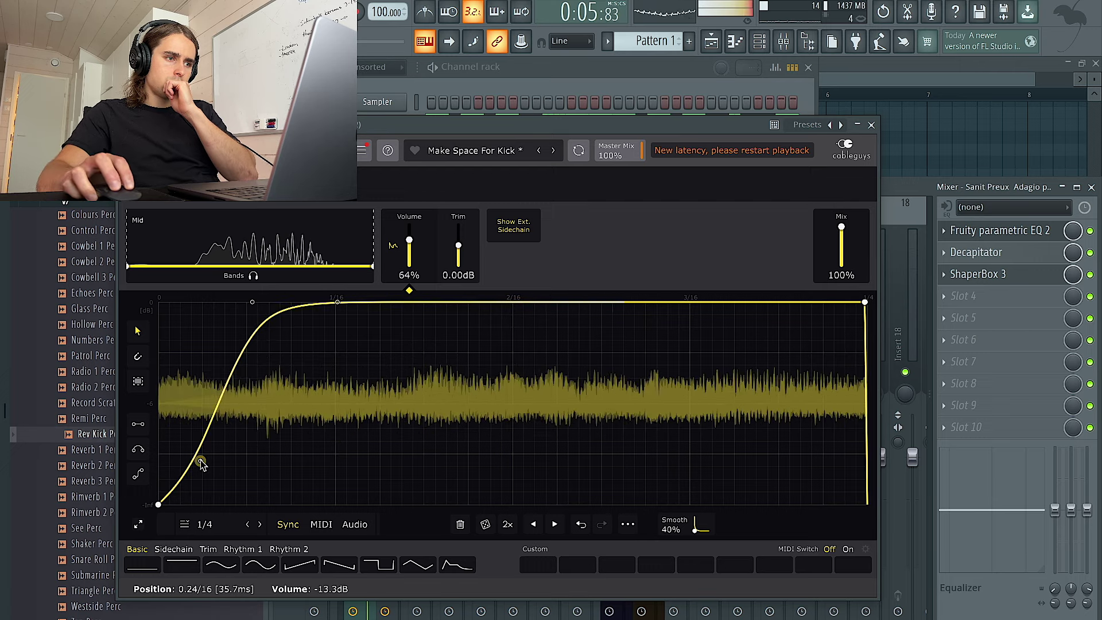
{"action": "left_click", "coordinate": [1025, 318]}
{"action": "left_click", "coordinate": [1091, 279]}
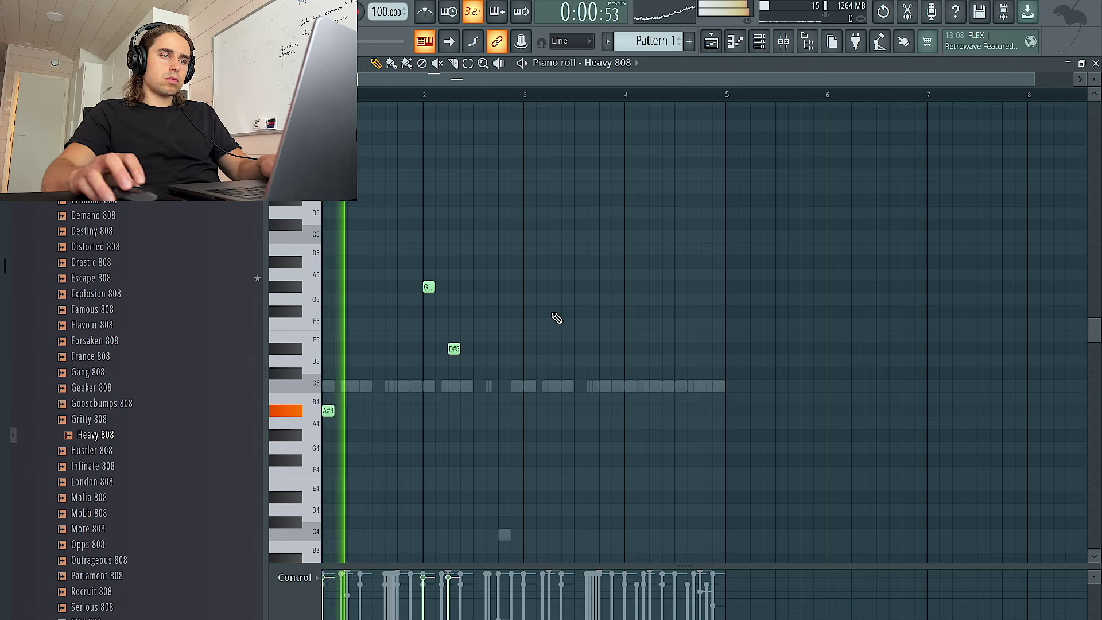
Transpose the Heavy 808 notes up one octave and delete the two notes in bar 2
{"action": "key", "text": "ctrl+Up"}
{"action": "key", "text": "space"}
{"action": "left_click_drag", "start_coordinate": [591, 327], "coordinate": [404, 121]}
{"action": "key", "text": "Delete"}
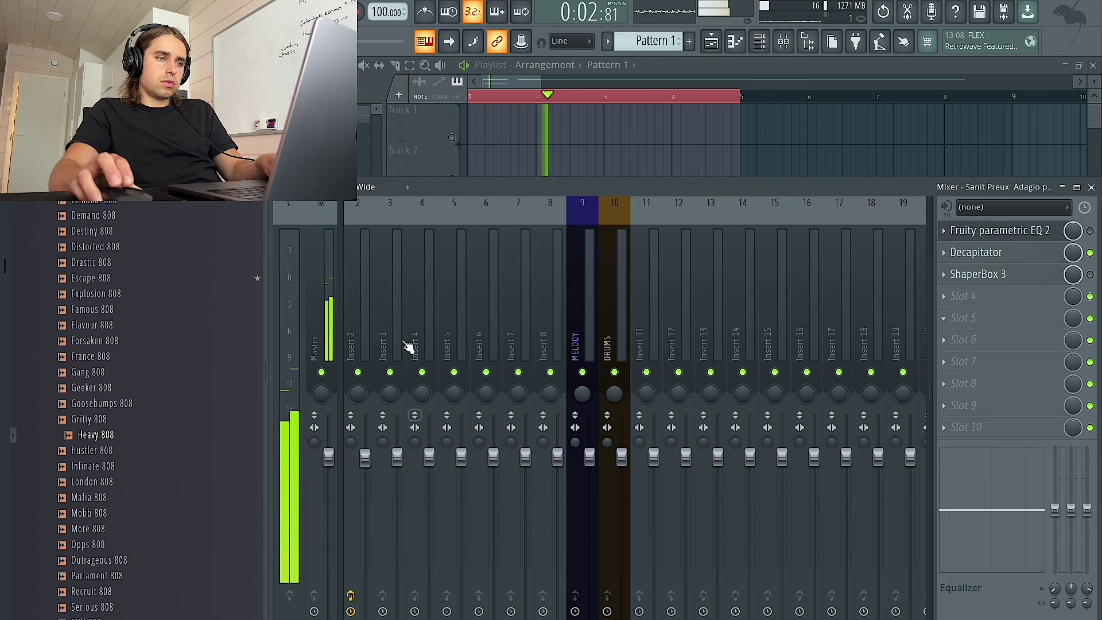
Render the Adagio pour trompette mixer track over the four-bar selection to a new audio clip on Track 1
{"action": "scroll", "coordinate": [406, 338], "scroll_direction": "up", "scroll_amount": 1}
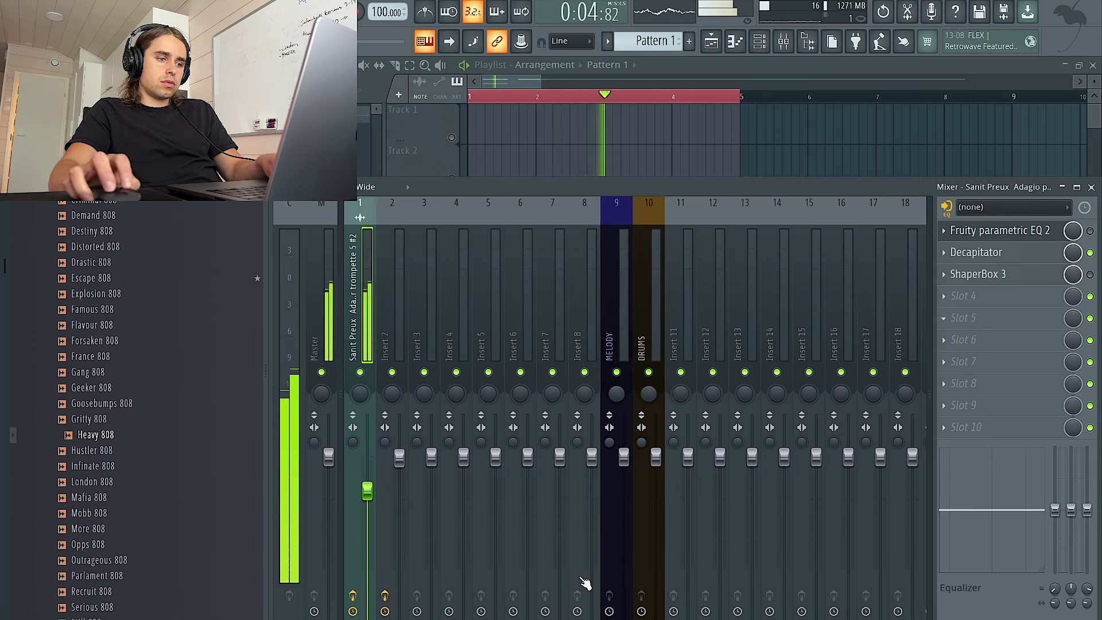
{"action": "key", "text": "alt+r"}
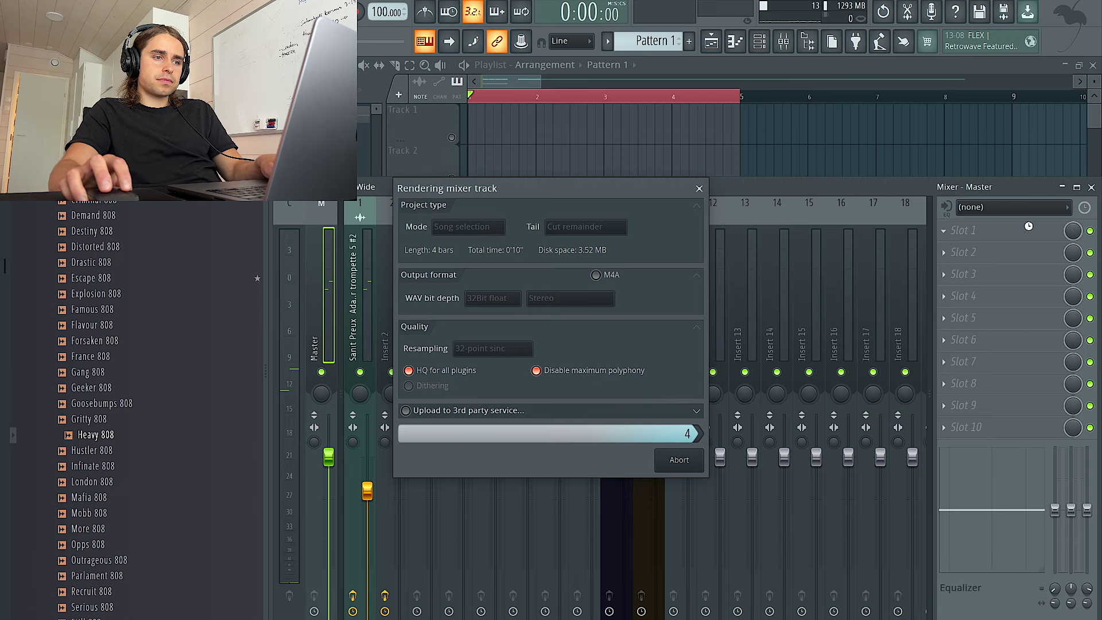
{"action": "left_click", "coordinate": [826, 138]}
Open the rendered clip in Edison and convert it to a score dumped to the piano roll
{"action": "double_click", "coordinate": [696, 132]}
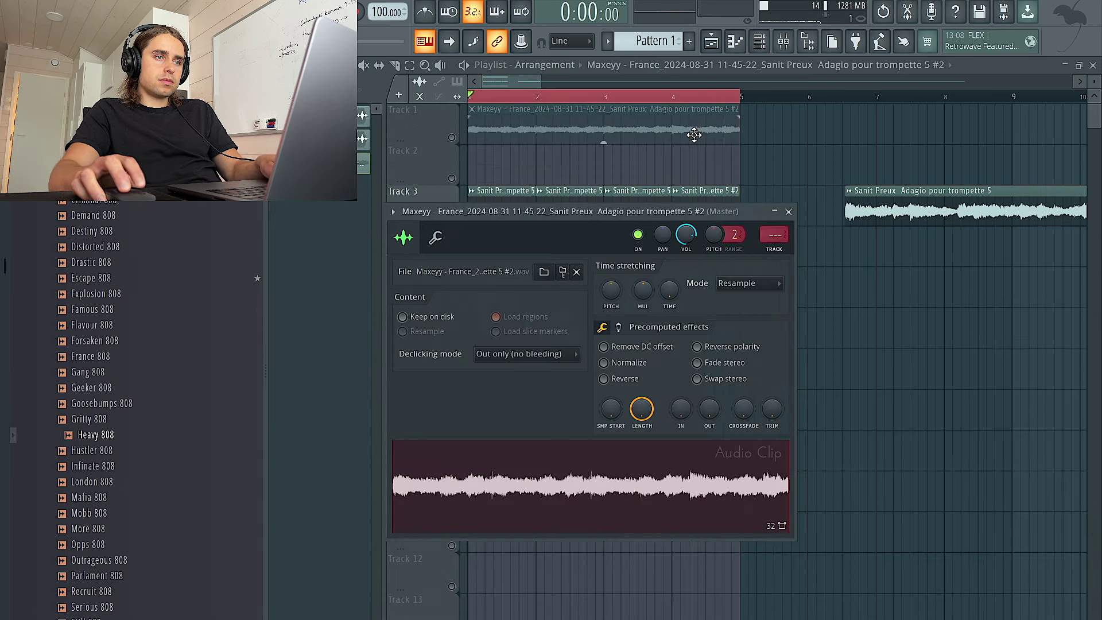
{"action": "key", "text": "ctrl+e"}
{"action": "mouse_move", "coordinate": [673, 462]}
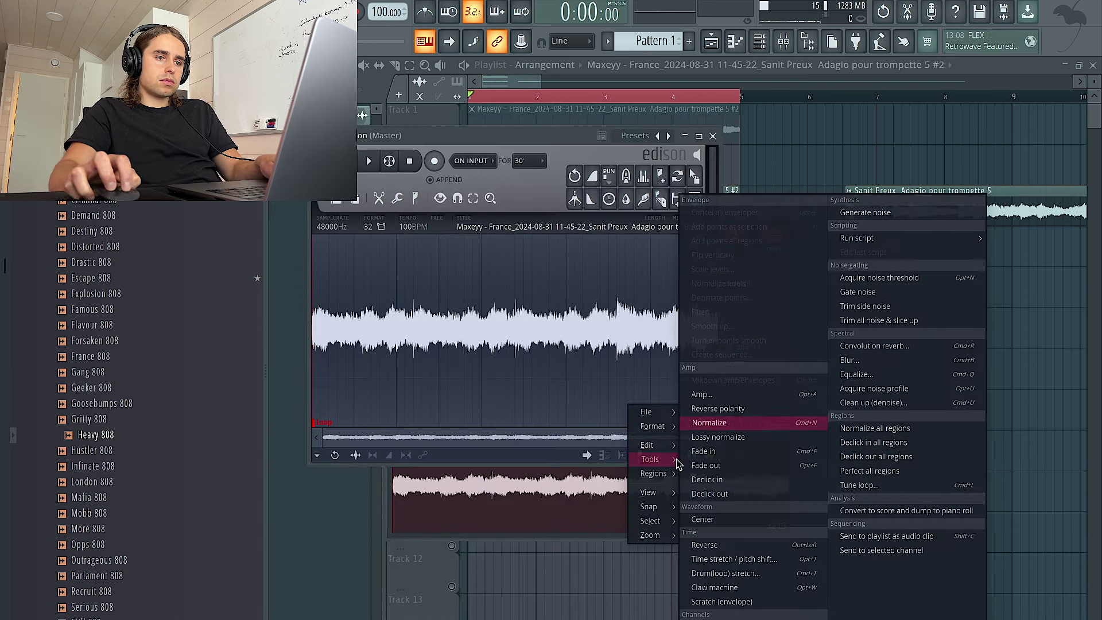
{"action": "left_click", "coordinate": [888, 512]}
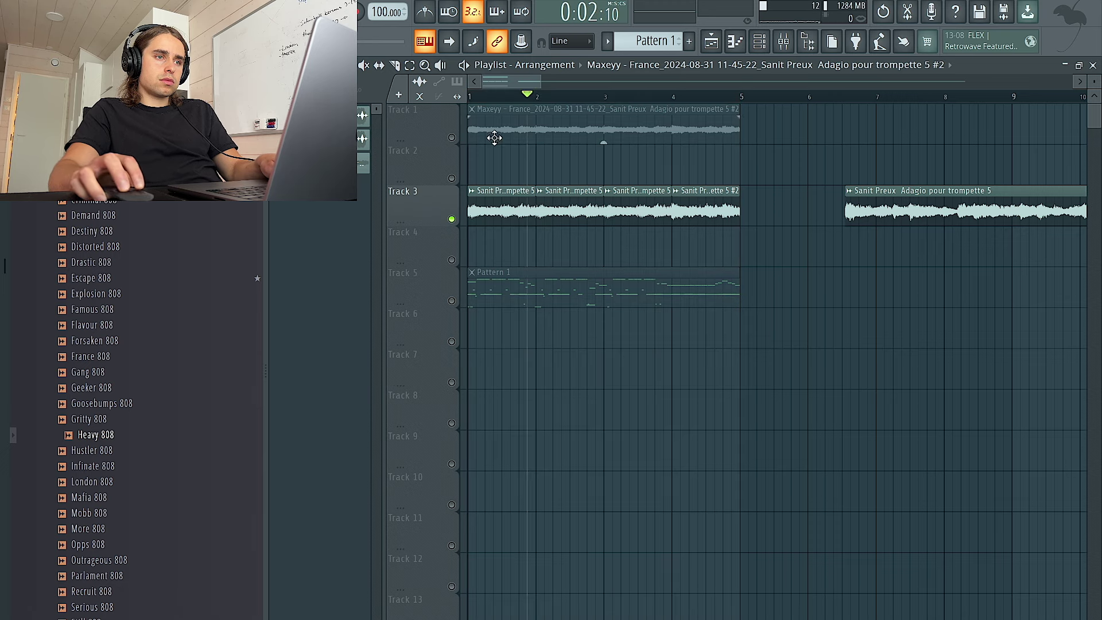
Reverse the rendered clip on Track 1 and route it to the Adagio pour trompette mixer track
{"action": "double_click", "coordinate": [507, 129]}
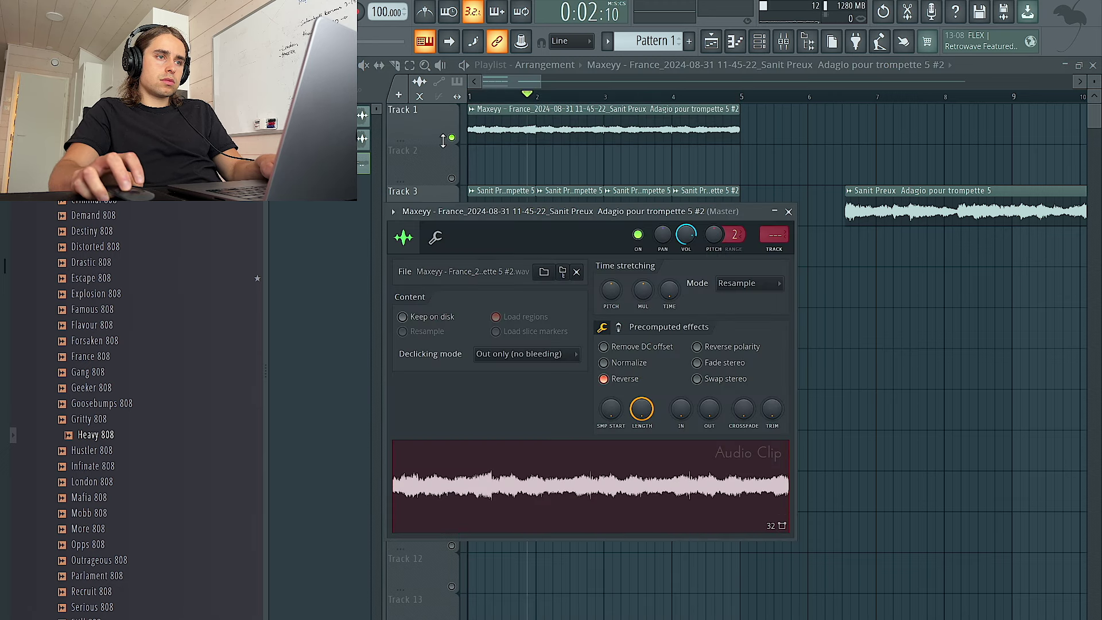
{"action": "key", "text": "Escape"}
{"action": "left_click", "coordinate": [784, 41]}
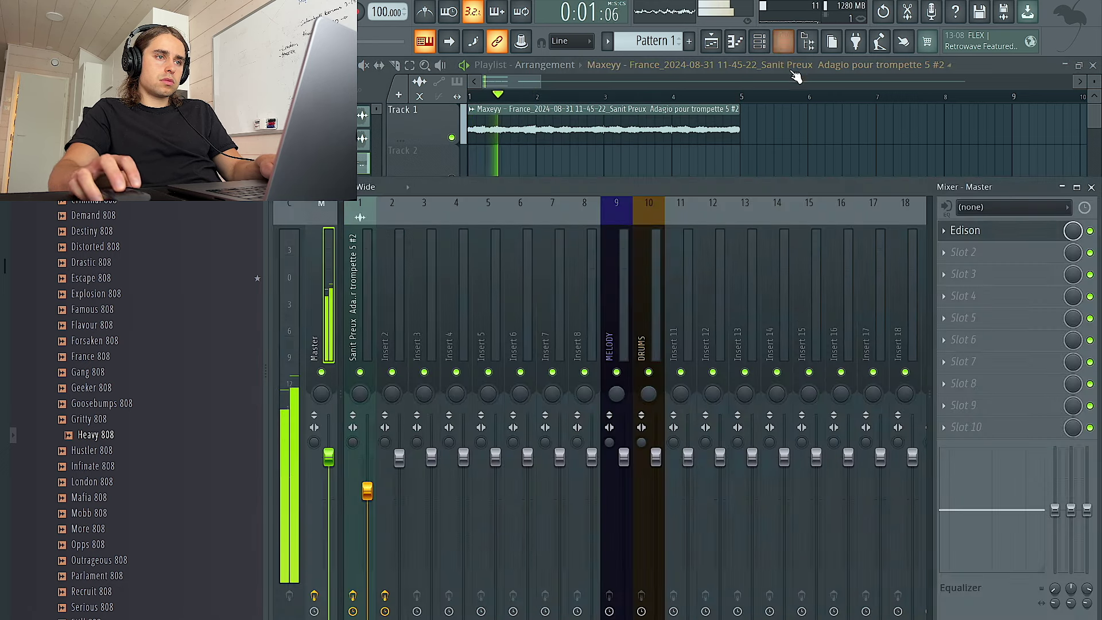
{"action": "left_click", "coordinate": [384, 348]}
{"action": "left_click", "coordinate": [368, 336]}
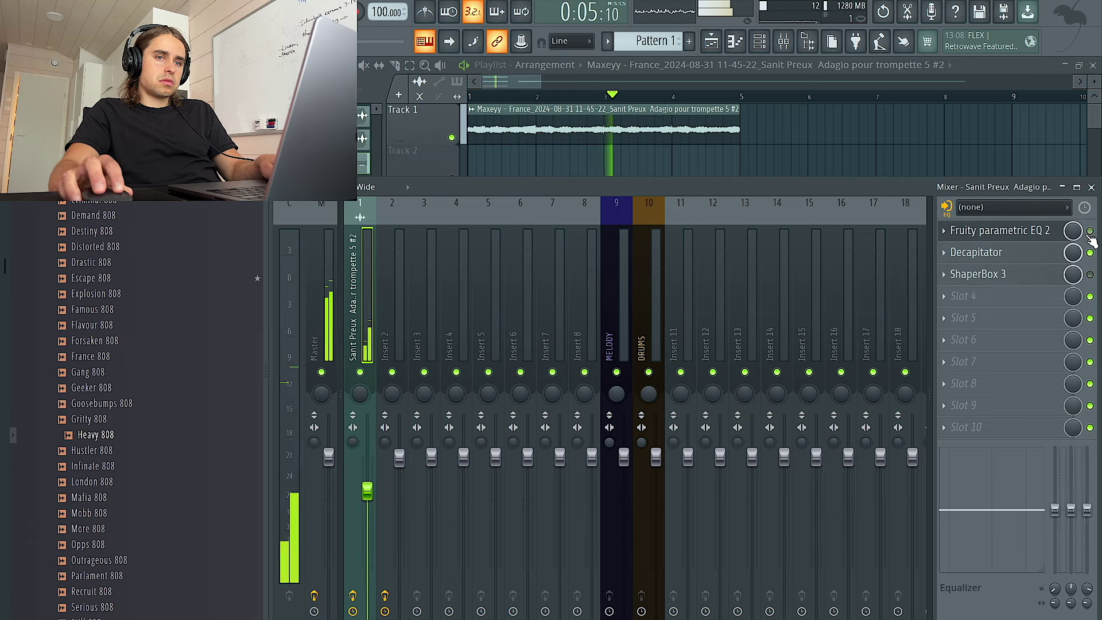
{"action": "key", "text": "F9"}
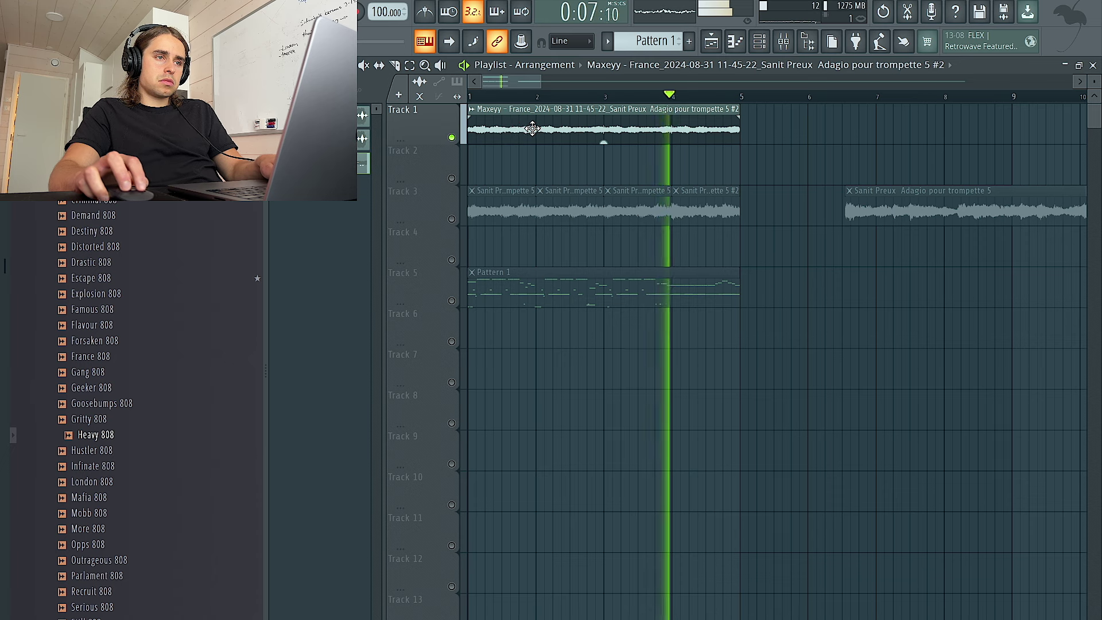
Unmute Track 5 with Pattern 1 and play it together with the reversed clip from the start
{"action": "key", "text": "space"}
{"action": "left_click", "coordinate": [452, 300]}
{"action": "key", "text": "space"}
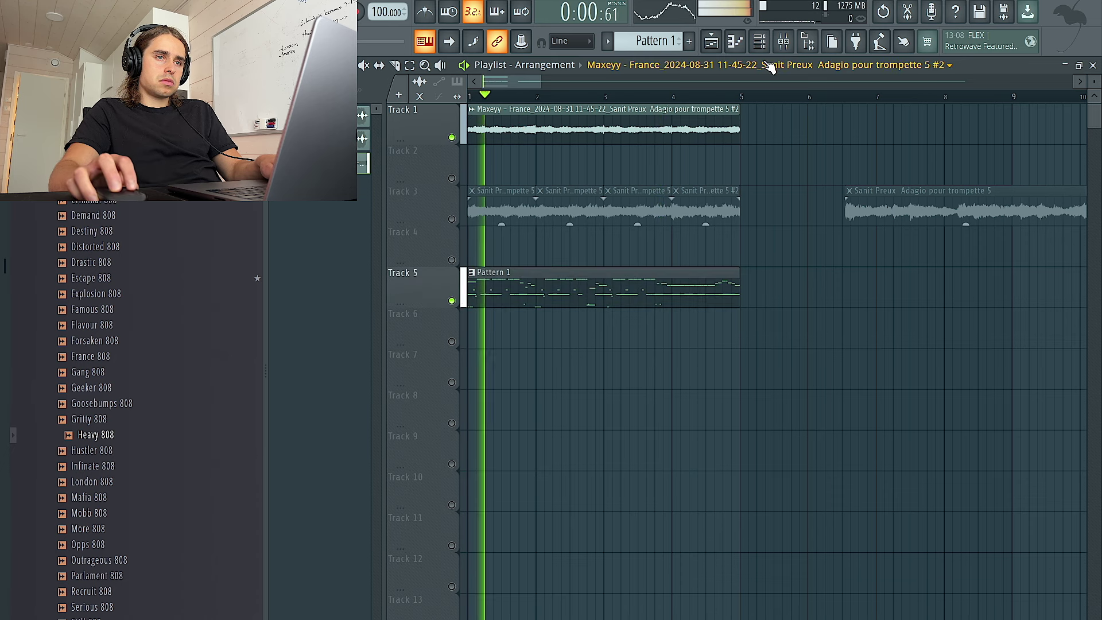
Open the converted melody notes of the Sampler channel in the piano roll
{"action": "key", "text": "F6"}
{"action": "key", "text": "ctrl+x"}
{"action": "key", "text": "space"}
{"action": "left_click", "coordinate": [375, 69]}
{"action": "left_click", "coordinate": [381, 122]}
{"action": "right_click", "coordinate": [398, 103]}
{"action": "left_click", "coordinate": [440, 105]}
{"action": "key", "text": "space"}
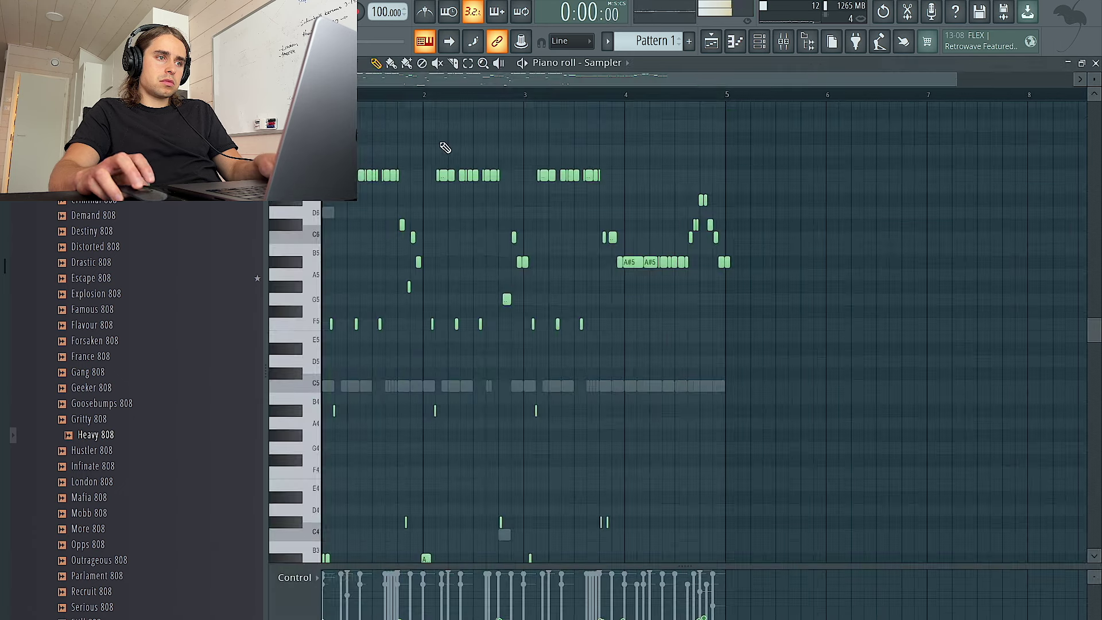
Transpose the Sampler notes lying below C5 up two octaves and select all the notes
{"action": "scroll", "coordinate": [633, 381], "scroll_direction": "down", "scroll_amount": 4}
{"action": "key", "text": "space"}
{"action": "left_click_drag", "start_coordinate": [791, 505], "coordinate": [133, 203]}
{"action": "key", "text": "ctrl+Up"}
{"action": "key", "text": "ctrl+Up"}
{"action": "key", "text": "ctrl+a"}
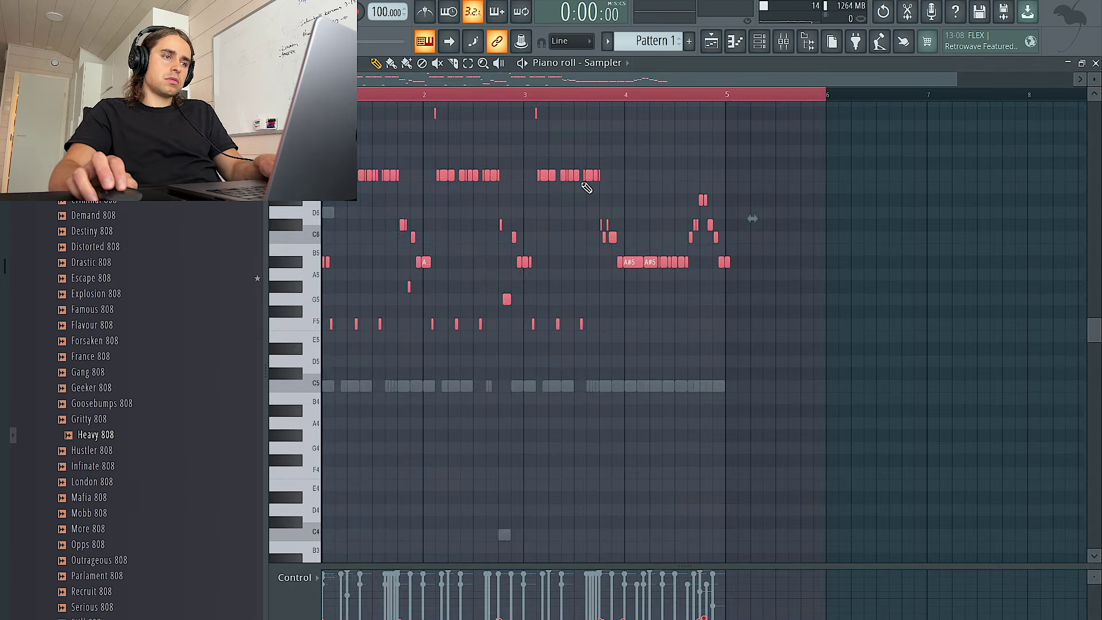
Slice the reversed clip on Track 1 after bar 1, move the remainder aside, and repeat the first-bar chop through bar 3
{"action": "left_click", "coordinate": [728, 46]}
{"action": "key", "text": "space"}
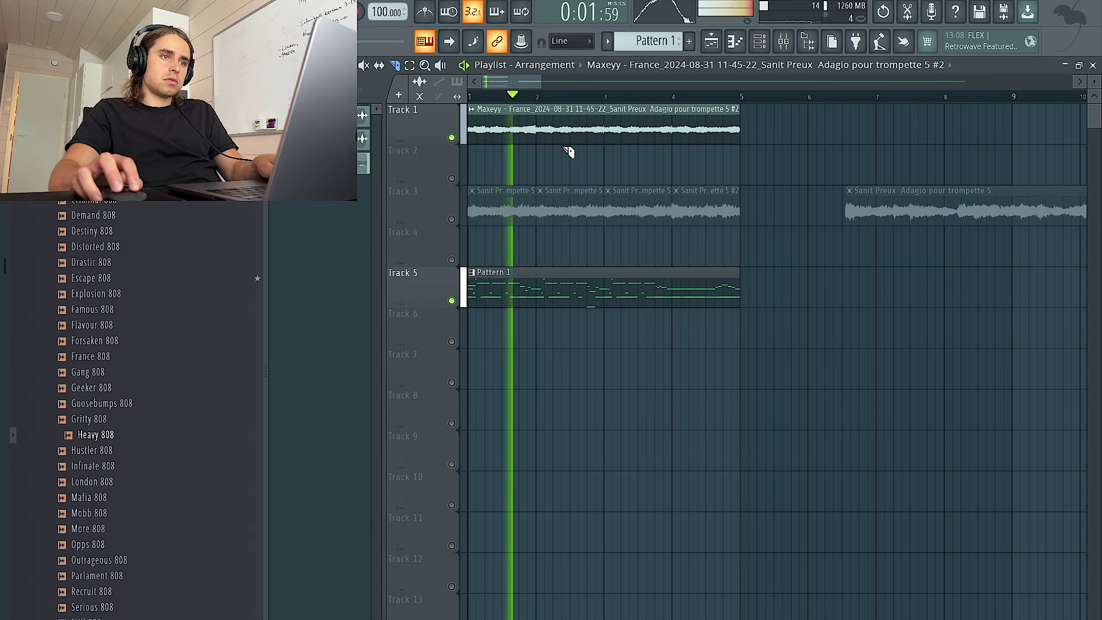
{"action": "left_click_drag", "start_coordinate": [576, 128], "coordinate": [746, 128]}
{"action": "left_click_drag", "start_coordinate": [620, 153], "coordinate": [456, 132]}
{"action": "key", "text": "ctrl+b"}
{"action": "key", "text": "ctrl+b"}
Move the remaining piece of the reversed clip on Track 1 to start at bar 4
{"action": "left_click", "coordinate": [395, 65]}
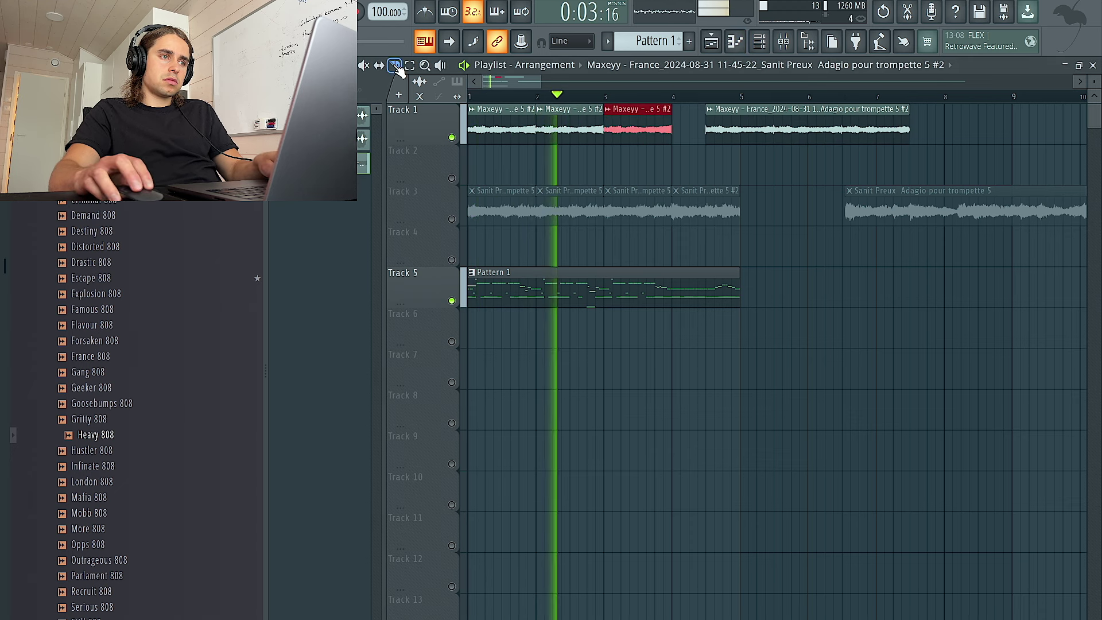
{"action": "left_click", "coordinate": [701, 165], "text": "ctrl"}
{"action": "left_click", "coordinate": [319, 65]}
{"action": "left_click_drag", "start_coordinate": [785, 134], "coordinate": [752, 134]}
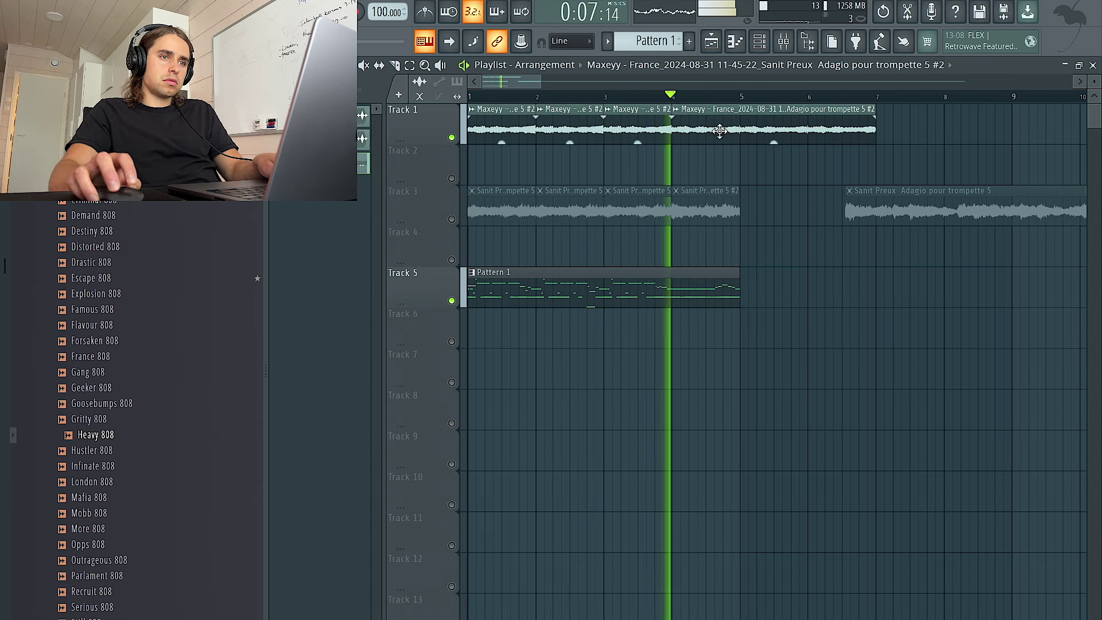
Slice the last reversed clip at bar 5 and delete the excess beyond it
{"action": "key", "text": "c"}
{"action": "left_click", "coordinate": [751, 133]}
{"action": "key", "text": "space"}
{"action": "key", "text": "space"}
{"action": "left_click", "coordinate": [741, 131]}
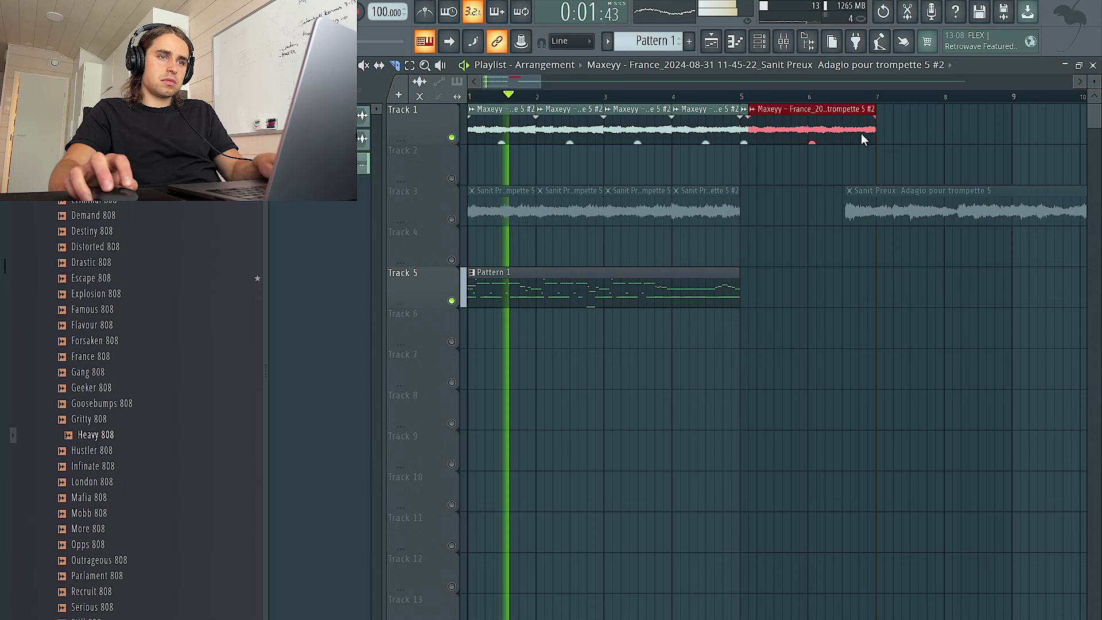
{"action": "left_click_drag", "start_coordinate": [839, 135], "coordinate": [755, 139]}
{"action": "key", "text": "Delete"}
Duplicate the four reversed chops on Track 1 into bars 5 to 8 and delete the originals in bars 1 to 4
{"action": "double_click", "coordinate": [416, 119]}
{"action": "key", "text": "ctrl+b"}
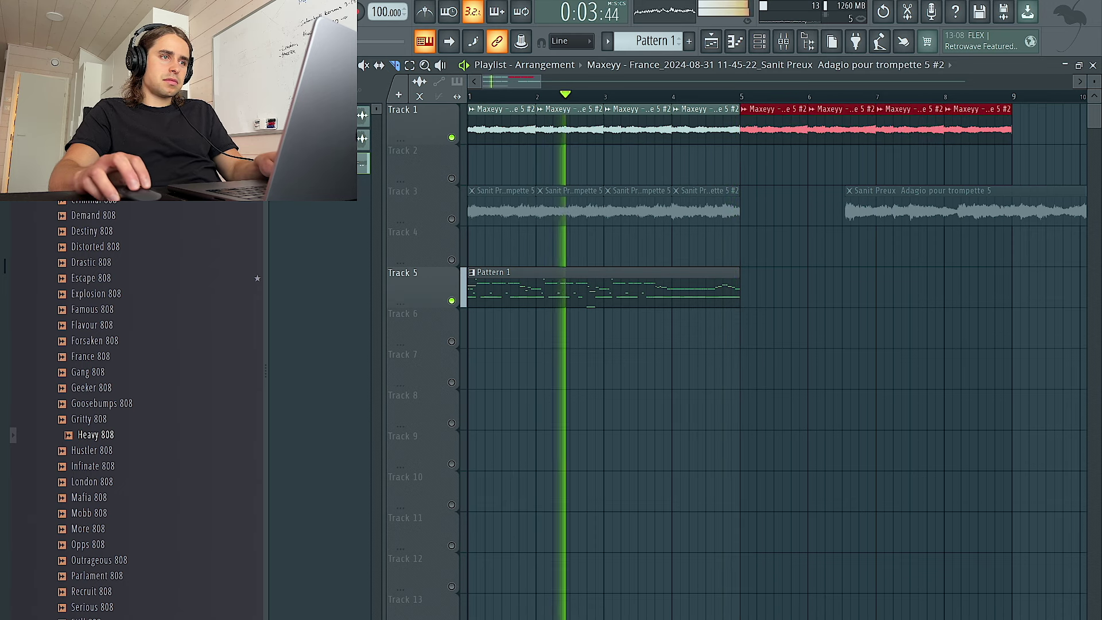
{"action": "key", "text": "d"}
{"action": "left_click_drag", "start_coordinate": [728, 166], "coordinate": [423, 137]}
Unmute Track 3 with the original trumpet chops and restart playback from the beginning
{"action": "key", "text": "space"}
{"action": "left_click", "coordinate": [453, 219]}
{"action": "key", "text": "space"}
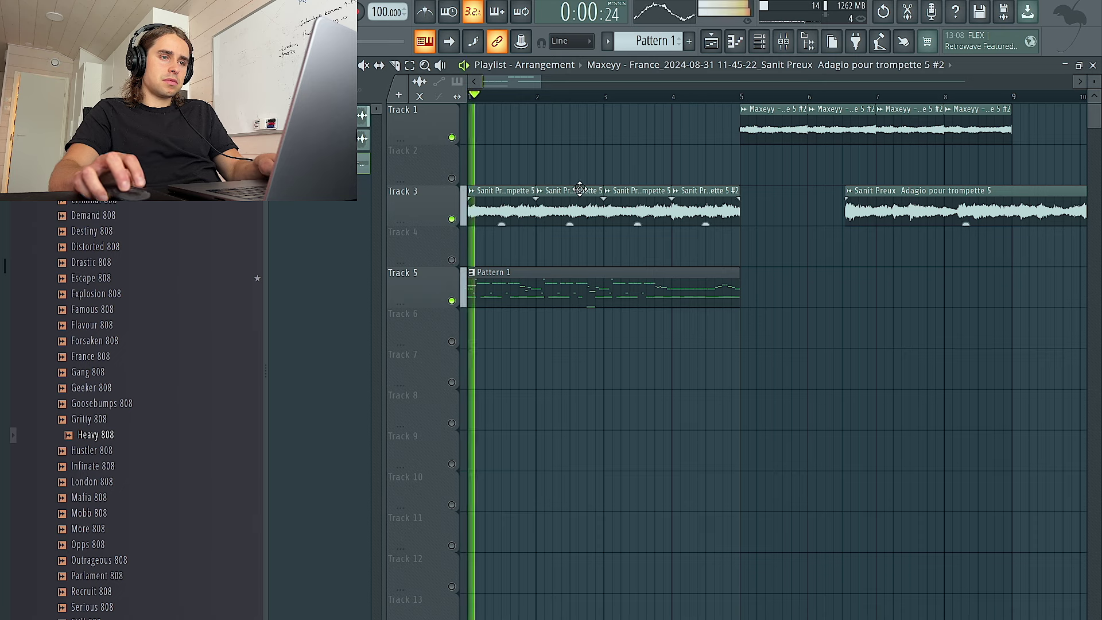
Transpose the Destiny 808 notes in Pattern 1 down one octave to A#4 and C5
{"action": "key", "text": "F6"}
{"action": "key", "text": "space"}
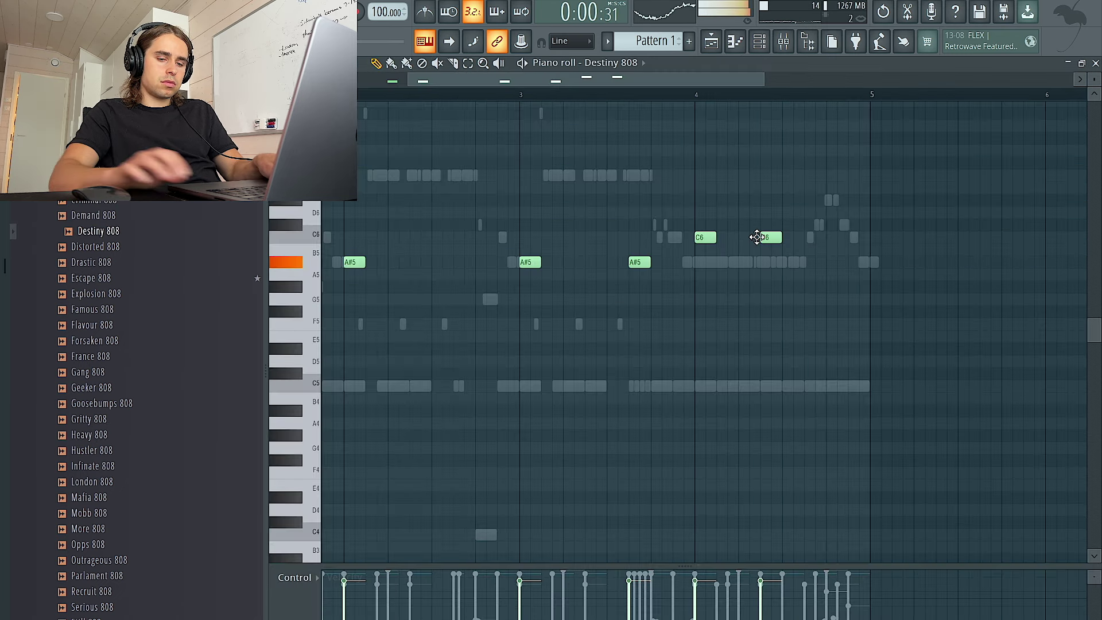
{"action": "scroll", "coordinate": [757, 238], "scroll_direction": "down", "scroll_amount": 3}
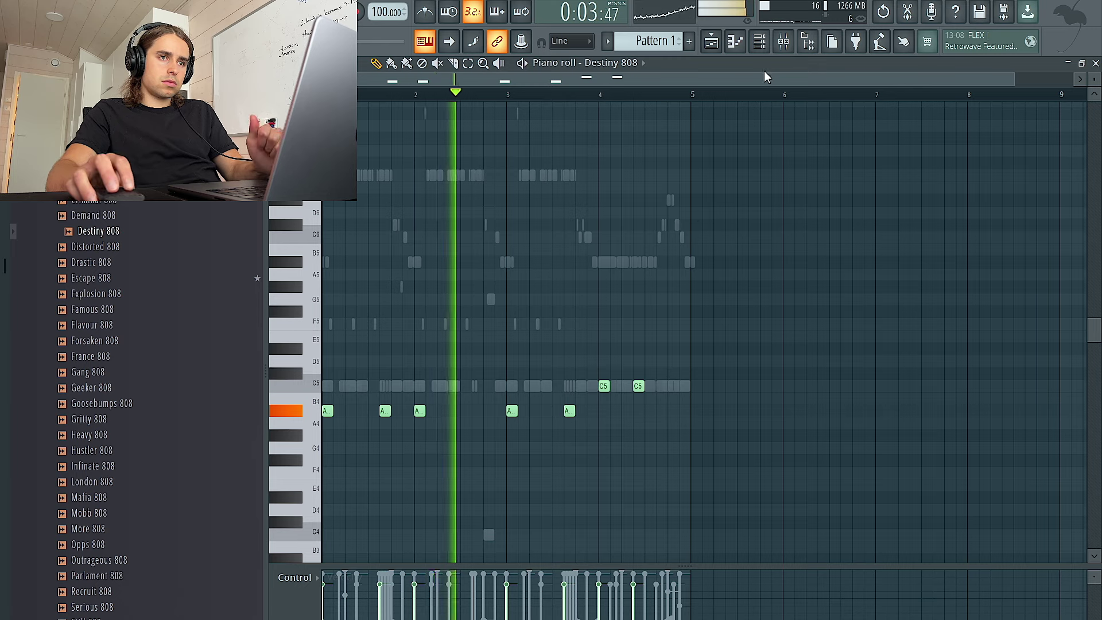
Inspect the pitch and time-stretching settings of the trumpet chop in bar 2 on Track 3
{"action": "key", "text": "F6"}
{"action": "left_click", "coordinate": [713, 45]}
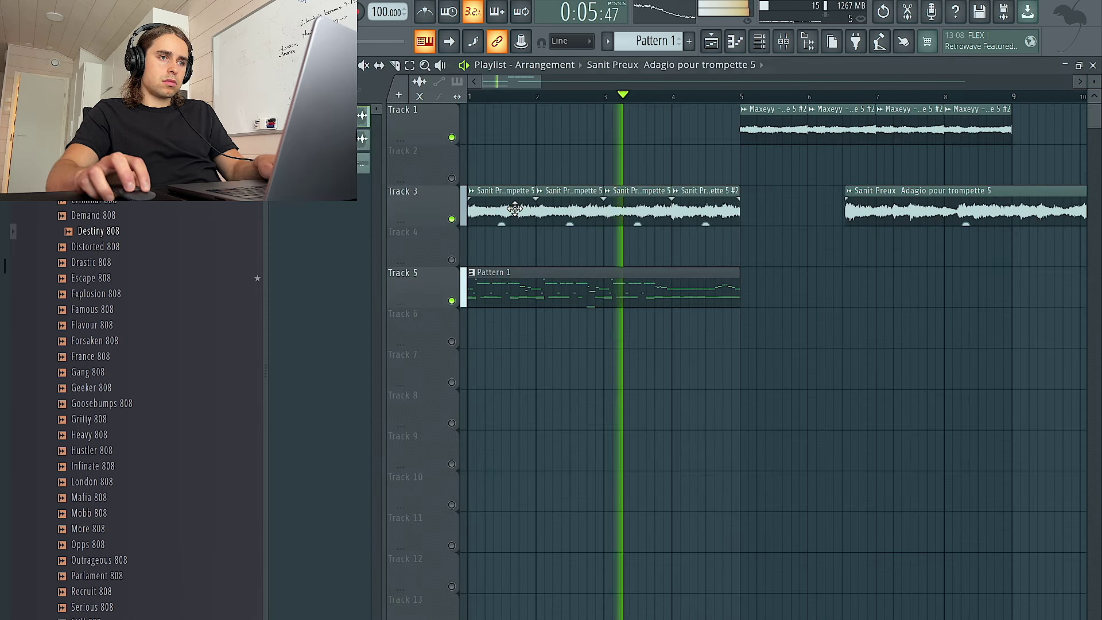
{"action": "double_click", "coordinate": [551, 223]}
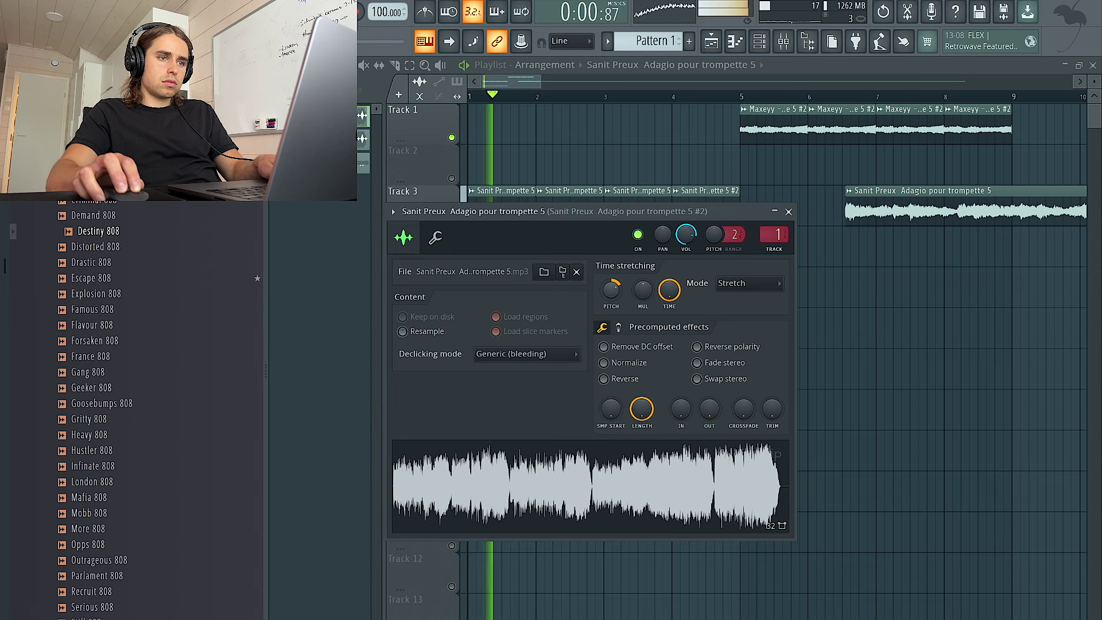
{"action": "right_click", "coordinate": [643, 150]}
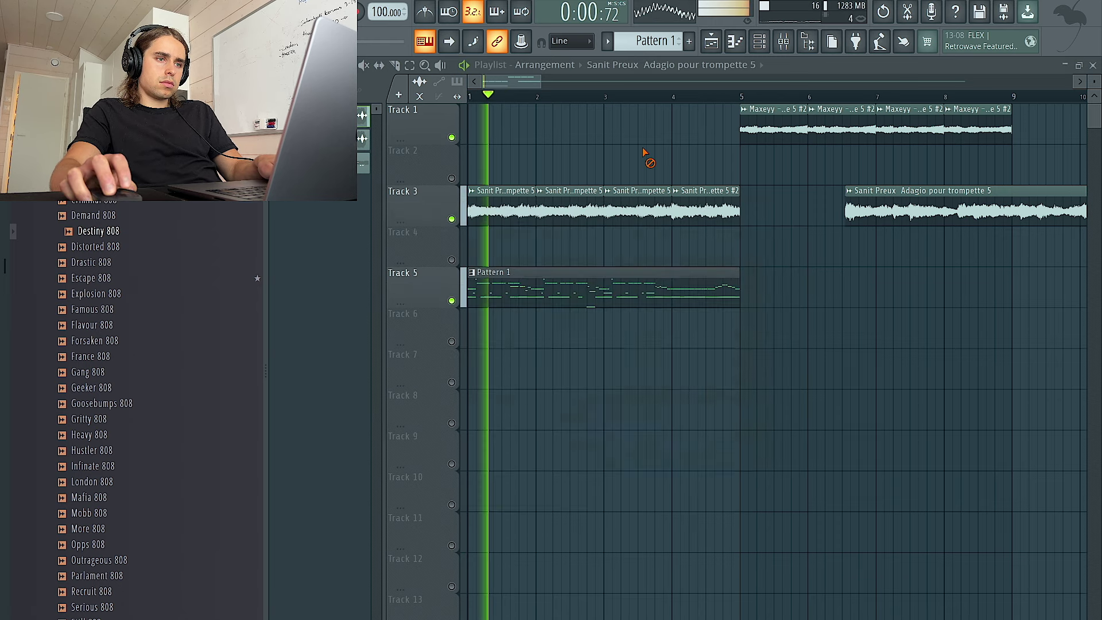
Open the Destiny 808 notes of Pattern 1 from the unsorted channels and transpose them all down one octave
{"action": "left_click", "coordinate": [760, 42]}
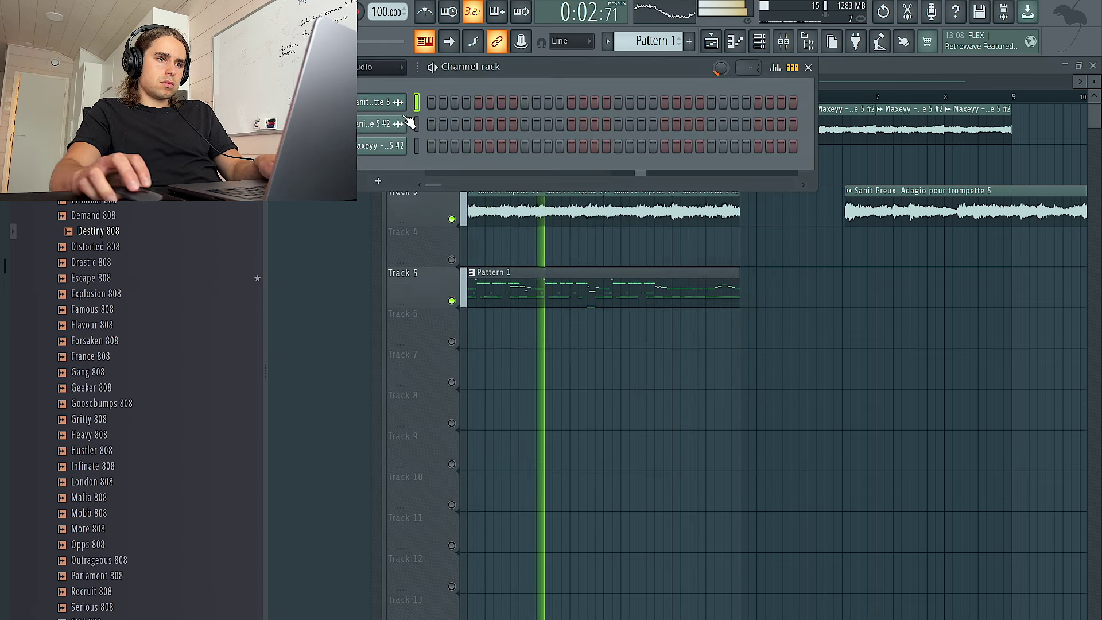
{"action": "left_click", "coordinate": [373, 68]}
{"action": "left_click", "coordinate": [379, 118]}
{"action": "right_click", "coordinate": [395, 345]}
{"action": "left_click", "coordinate": [386, 352]}
{"action": "right_click", "coordinate": [395, 345]}
{"action": "left_click", "coordinate": [436, 342]}
{"action": "left_click_drag", "start_coordinate": [711, 360], "coordinate": [597, 262]}
{"action": "key", "text": "ctrl+a"}
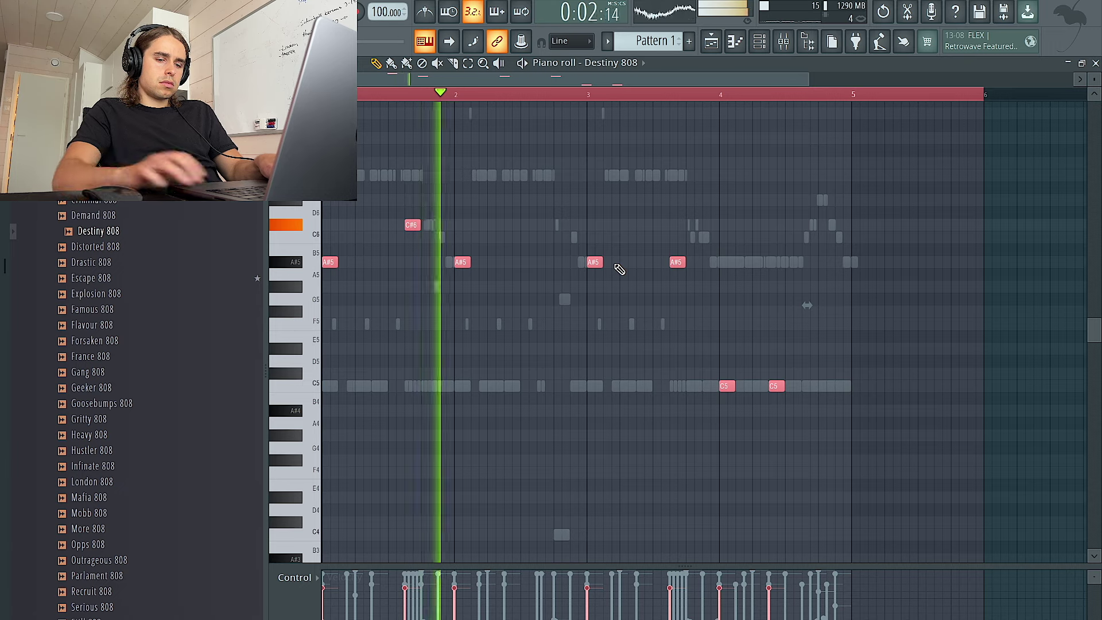
{"action": "key", "text": "ctrl+Down"}
Raise the selected Destiny 808 notes in Pattern 1 by one octave and then by seven single increments
{"action": "key", "text": "ctrl+d"}
{"action": "scroll", "coordinate": [883, 487], "scroll_direction": "down", "scroll_amount": 3}
{"action": "key", "text": "ctrl+a"}
{"action": "left_click_drag", "start_coordinate": [845, 418], "coordinate": [604, 406]}
{"action": "key", "text": "ctrl+Up"}
{"action": "key", "text": "shift+Up"}
{"action": "key", "text": "shift+Up"}
{"action": "key", "text": "shift+Up"}
{"action": "key", "text": "shift+Up"}
{"action": "key", "text": "shift+Up"}
{"action": "key", "text": "shift+Up"}
{"action": "key", "text": "shift+Up"}
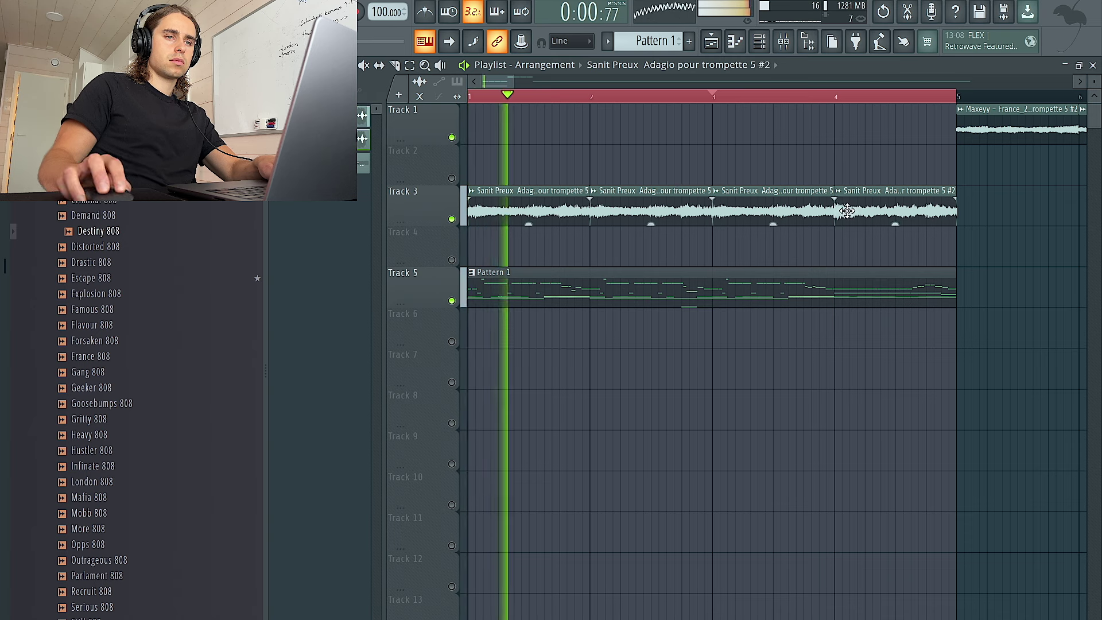
Compare the time-stretching settings of the bar 4 and bar 2 trumpet chops on Track 3 and show the unsorted channels
{"action": "double_click", "coordinate": [847, 211]}
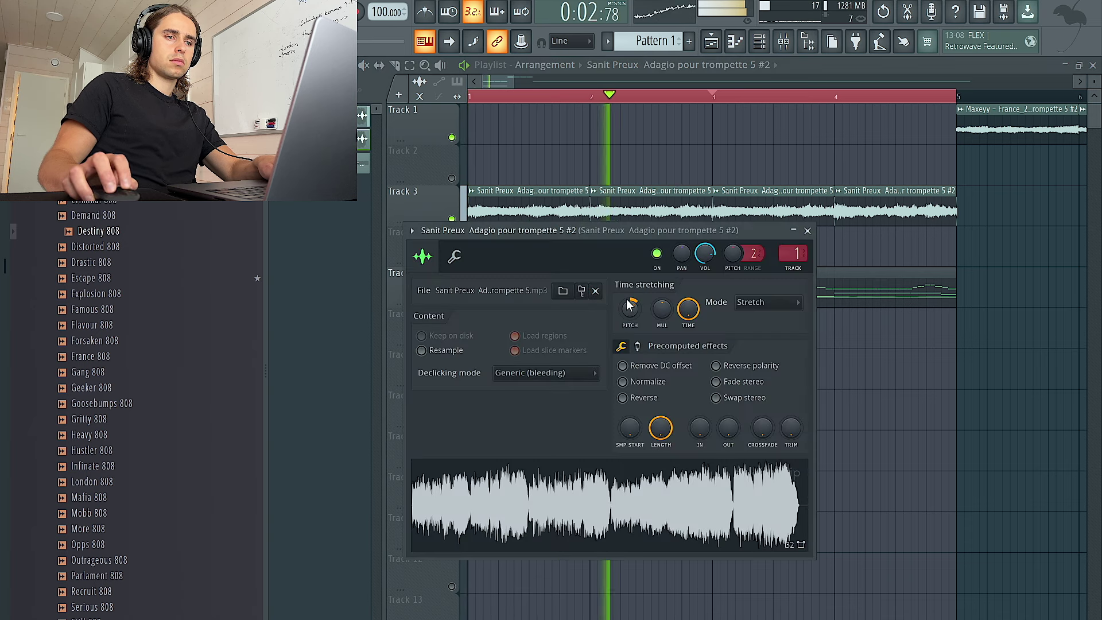
{"action": "key", "text": "Escape"}
{"action": "double_click", "coordinate": [658, 212]}
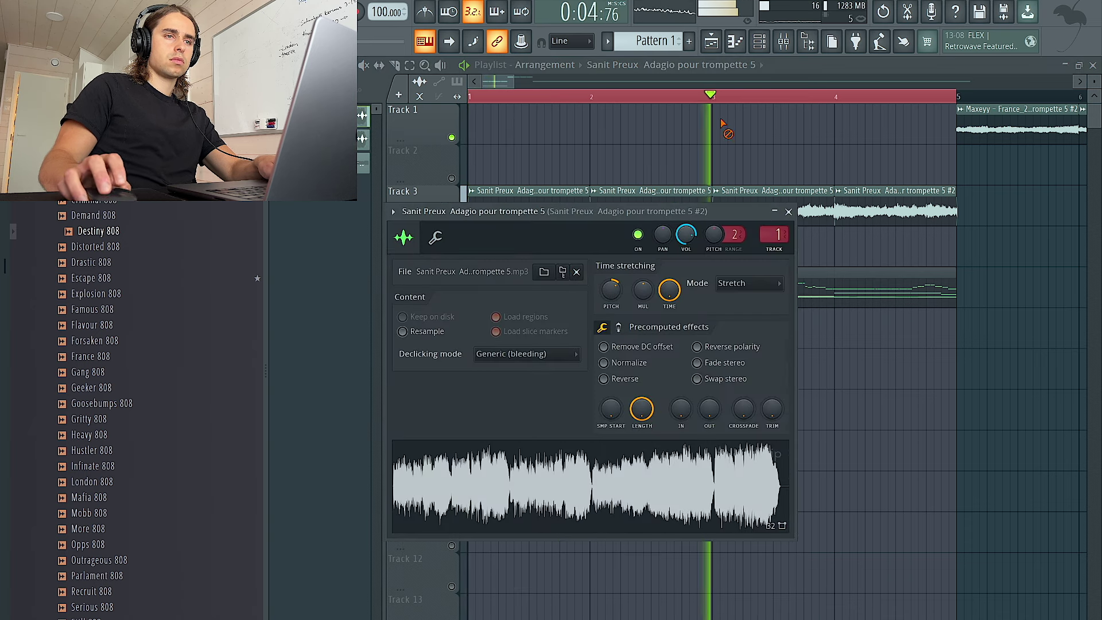
{"action": "key", "text": "Escape"}
{"action": "key", "text": "F6"}
{"action": "left_click", "coordinate": [372, 69]}
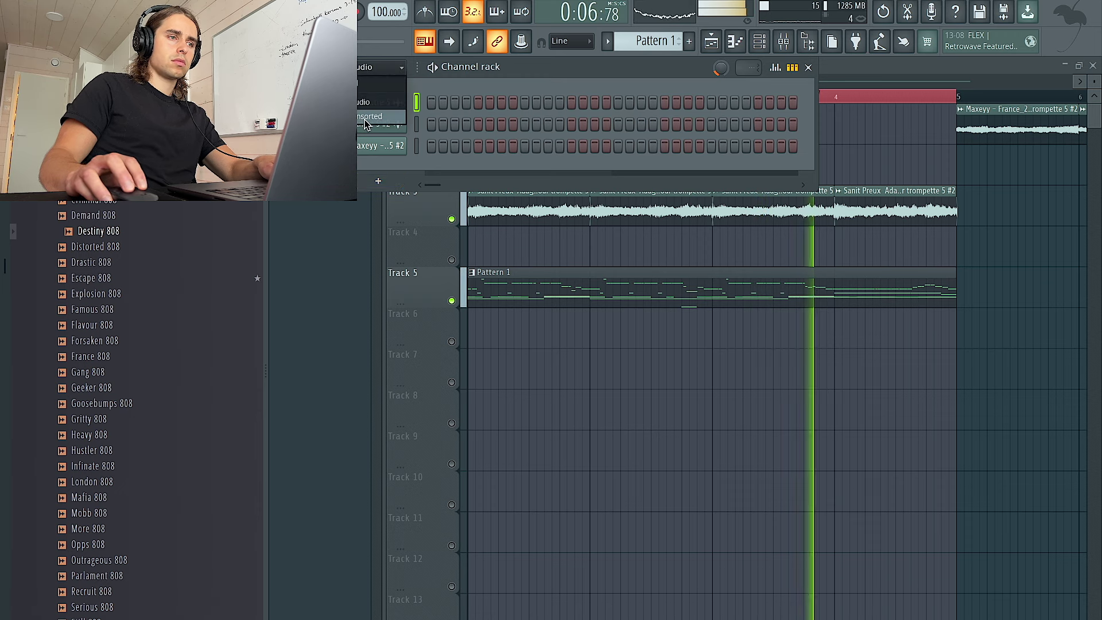
{"action": "left_click", "coordinate": [366, 117]}
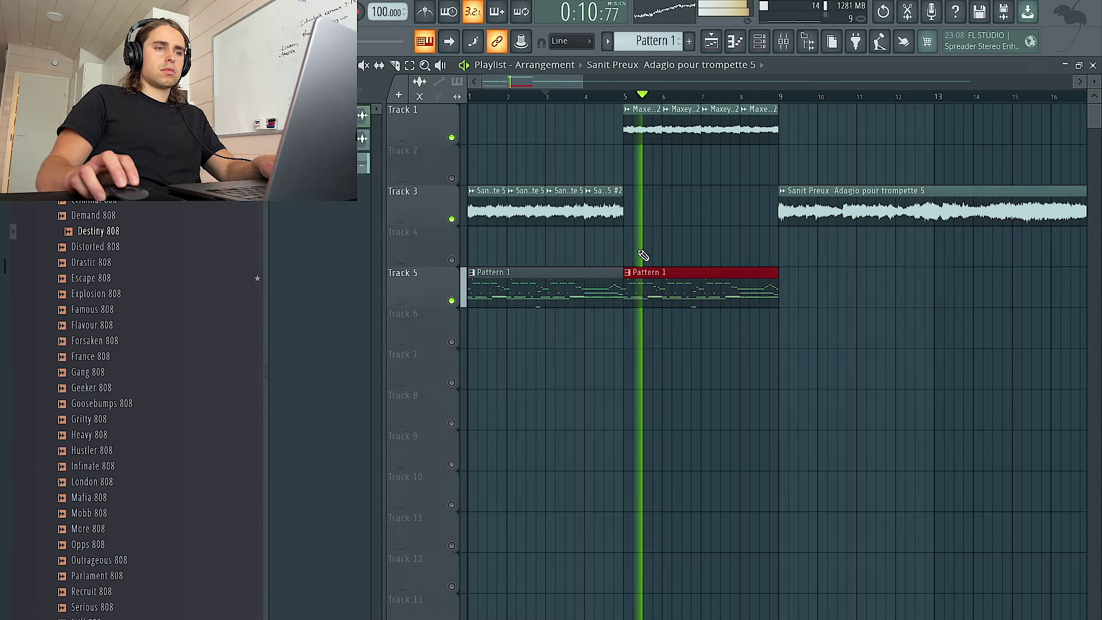
Shorten the second Pattern 1 clip on Track 5 to bars 5 and 6 and duplicate it into bars 7 and 8
{"action": "left_click_drag", "start_coordinate": [770, 279], "coordinate": [721, 276]}
{"action": "key", "text": "ctrl+b"}
{"action": "scroll", "coordinate": [660, 239], "scroll_direction": "down", "scroll_amount": 3}
{"action": "scroll", "coordinate": [574, 248], "scroll_direction": "up", "scroll_amount": 2}
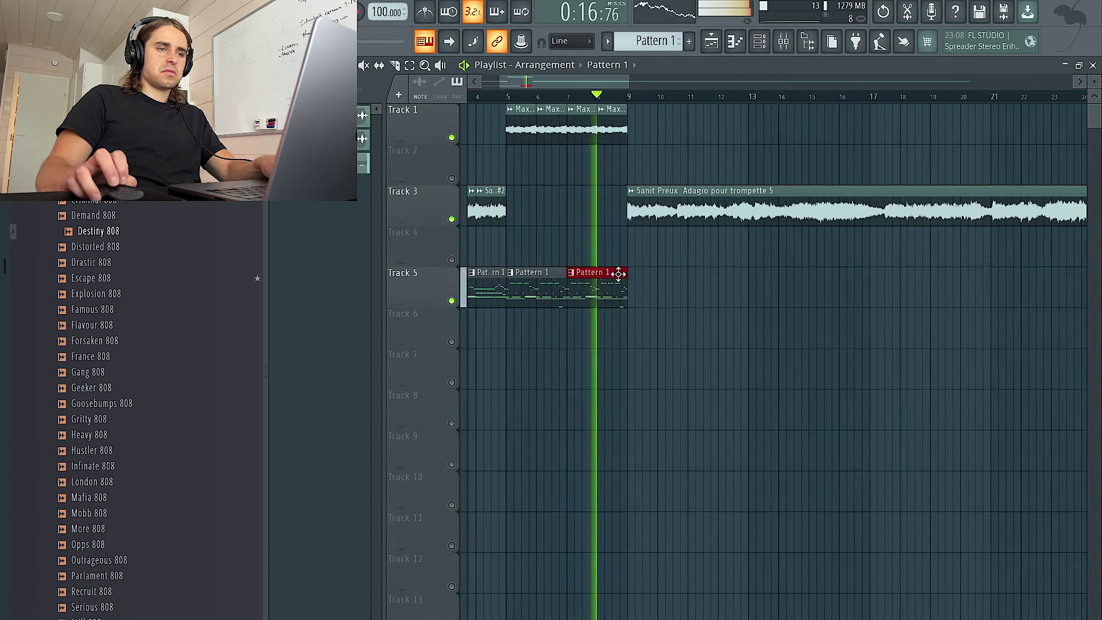
Shorten the last Pattern 1 clip on Track 5 and the last reversed chop on Track 1 to end halfway through bar 8
{"action": "left_click", "coordinate": [568, 96]}
{"action": "left_click", "coordinate": [615, 122]}
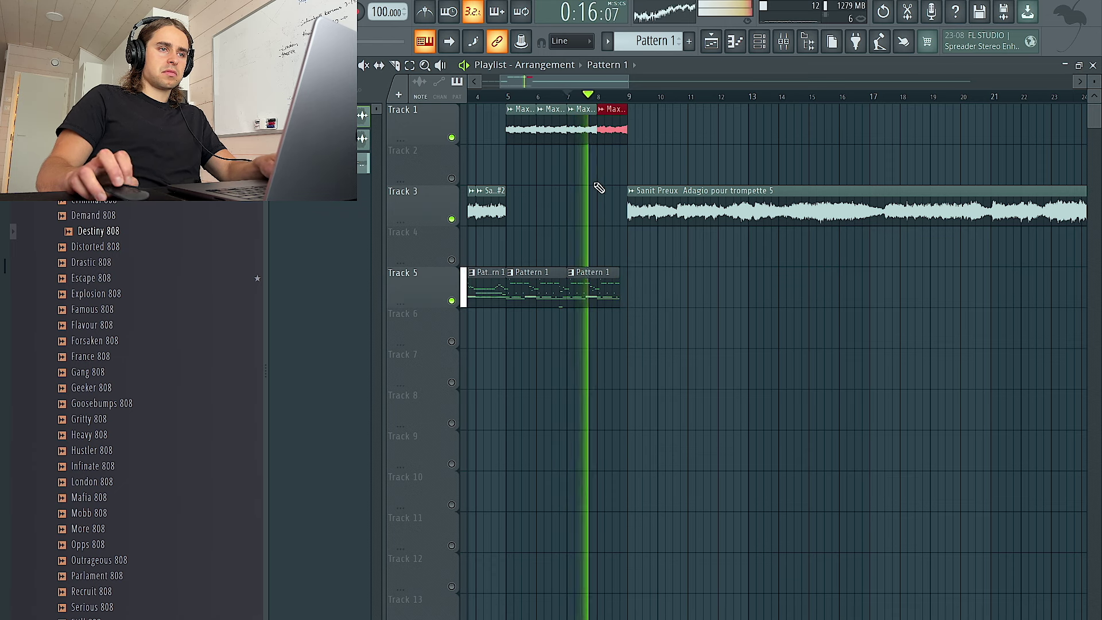
{"action": "scroll", "coordinate": [642, 288], "scroll_direction": "up", "scroll_amount": 2}
{"action": "left_click_drag", "start_coordinate": [626, 275], "coordinate": [618, 276]}
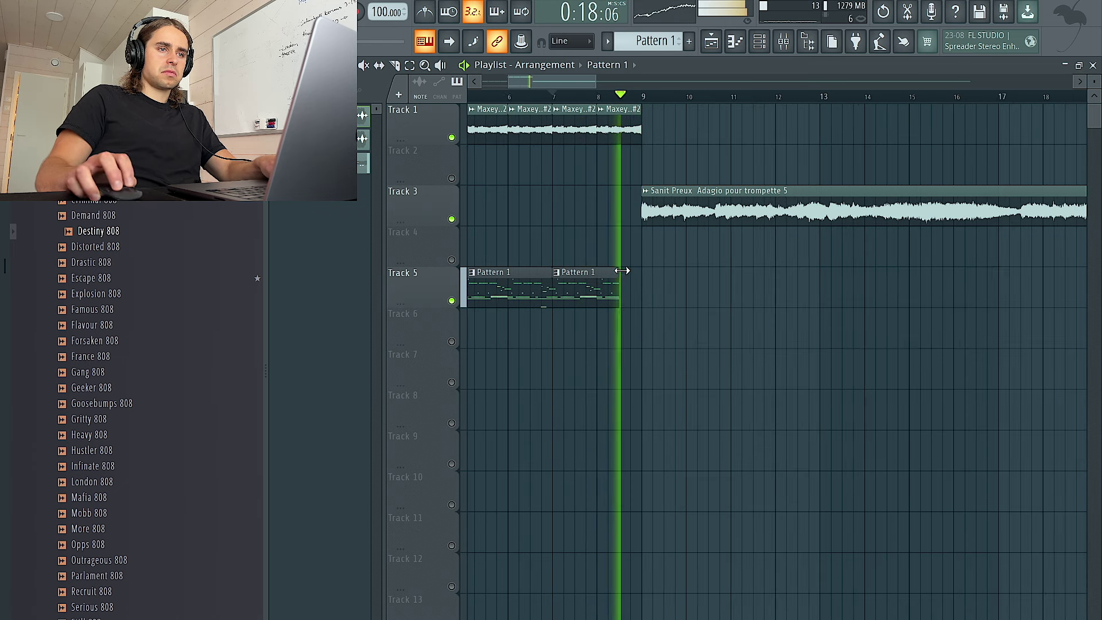
{"action": "scroll", "coordinate": [653, 218], "scroll_direction": "down", "scroll_amount": 4}
{"action": "scroll", "coordinate": [547, 224], "scroll_direction": "up", "scroll_amount": 6}
{"action": "scroll", "coordinate": [517, 221], "scroll_direction": "left", "scroll_amount": 3}
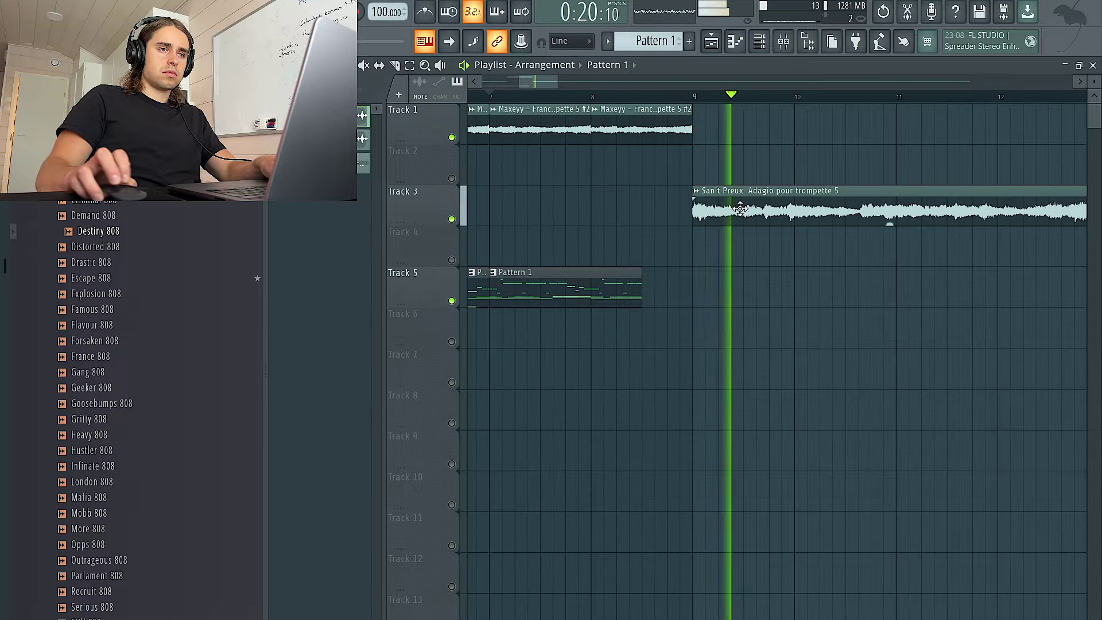
{"action": "left_click_drag", "start_coordinate": [692, 109], "coordinate": [656, 109]}
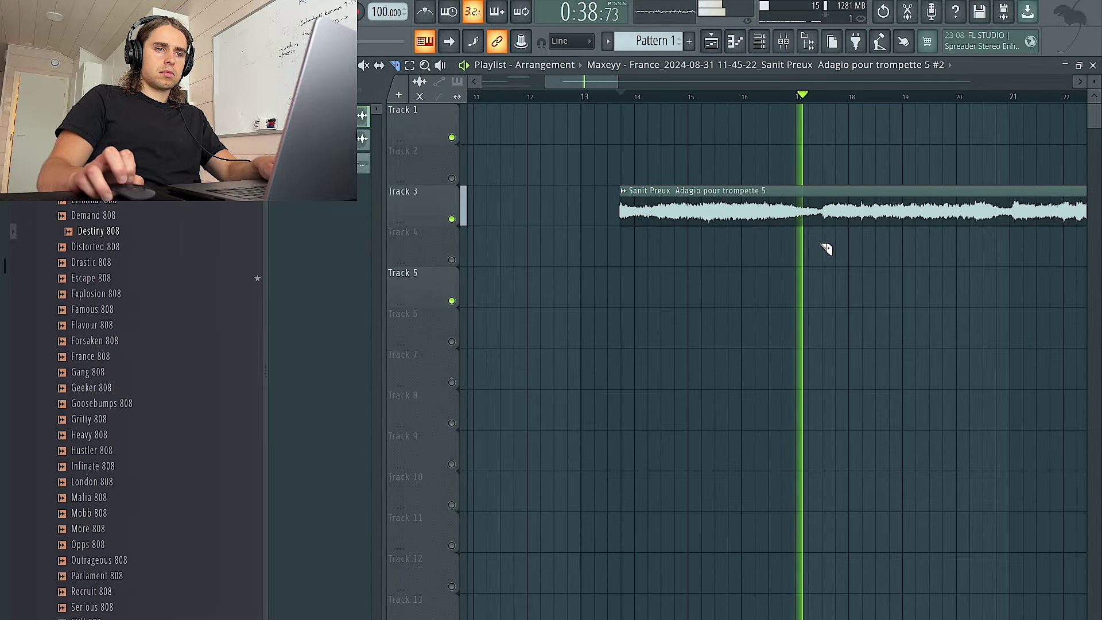
Cut the long trumpet clip on Track 3 at its next phrase and align the new start to bar 17
{"action": "scroll", "coordinate": [827, 247], "scroll_direction": "up", "scroll_amount": 6}
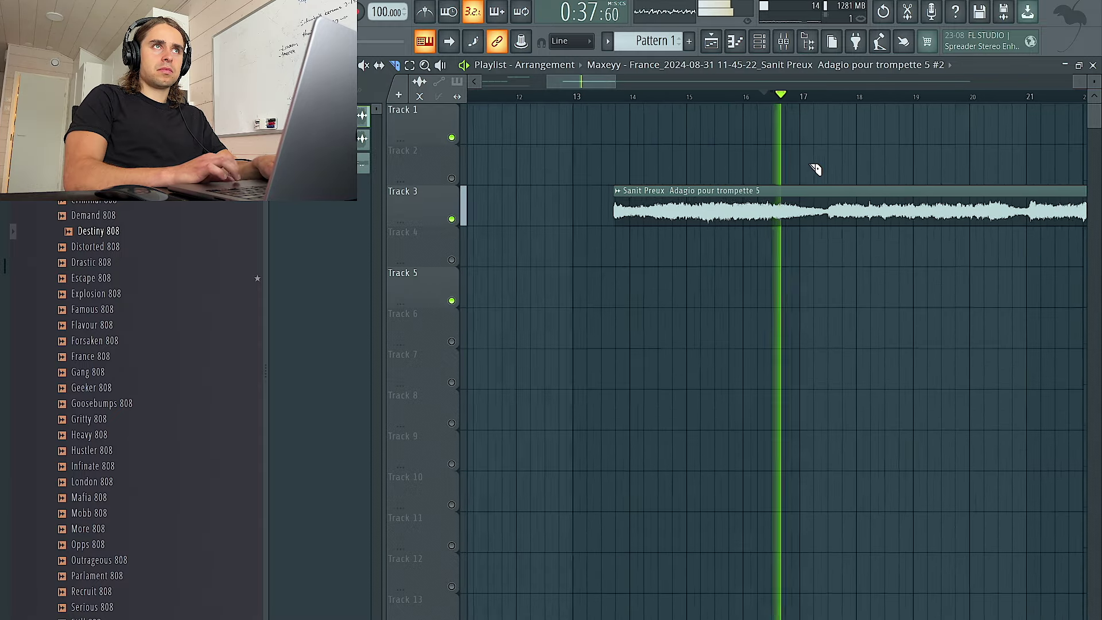
{"action": "scroll", "coordinate": [817, 169], "scroll_direction": "down", "scroll_amount": 4}
{"action": "scroll", "coordinate": [816, 169], "scroll_direction": "right", "scroll_amount": 4}
{"action": "scroll", "coordinate": [816, 170], "scroll_direction": "up", "scroll_amount": 4}
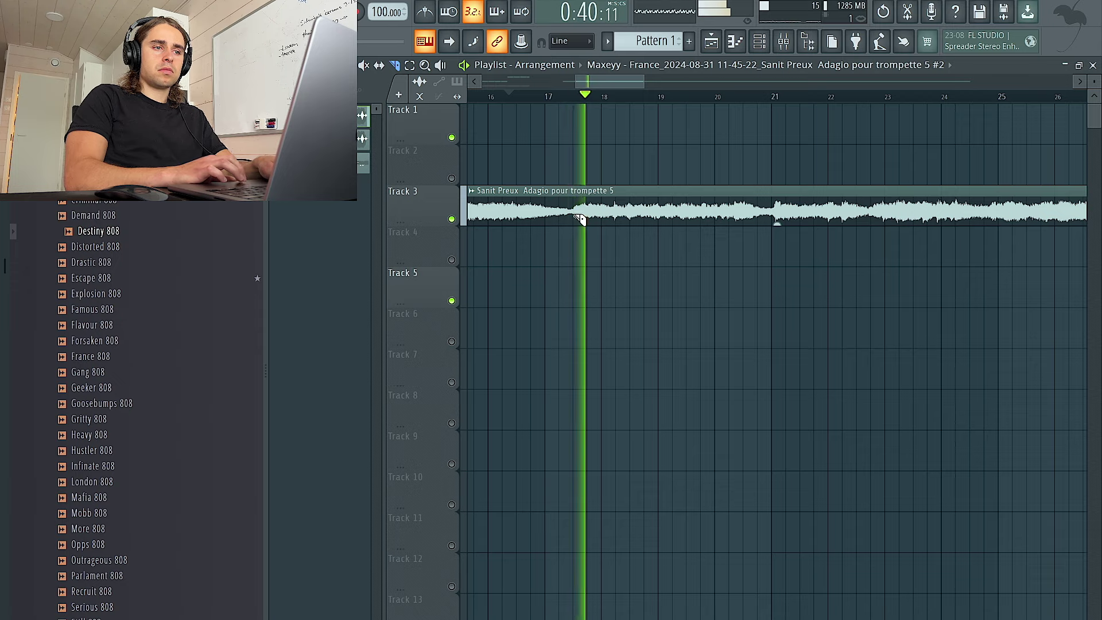
{"action": "scroll", "coordinate": [525, 228], "scroll_direction": "up", "scroll_amount": 5}
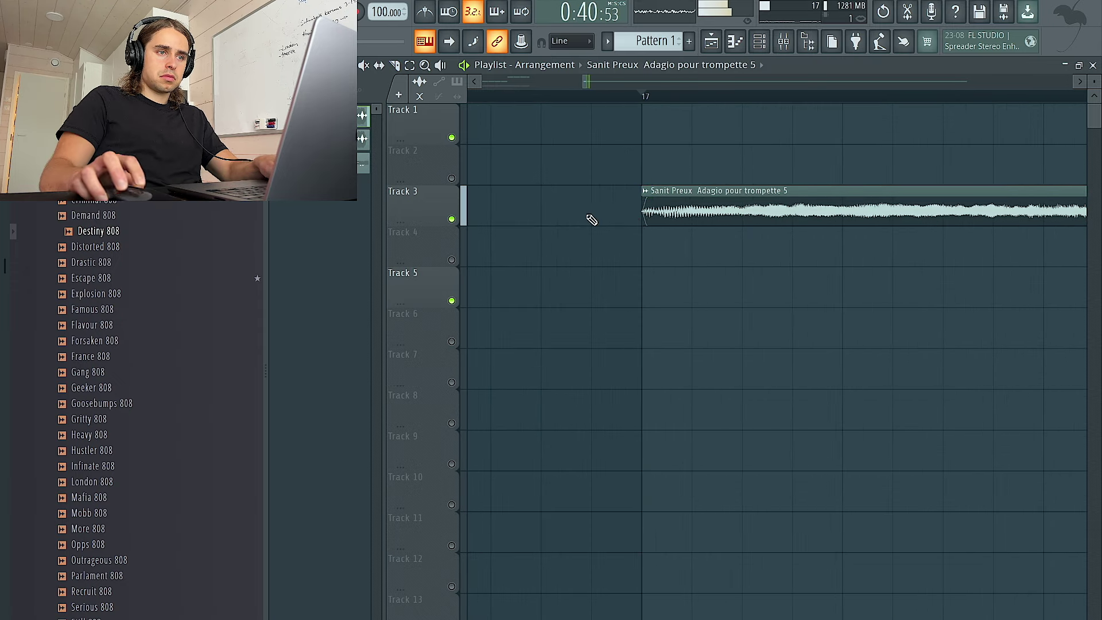
Slice the trumpet clip on Track 3 just after bar 23, delete the part before the cut and play from there
{"action": "scroll", "coordinate": [592, 220], "scroll_direction": "down", "scroll_amount": 5}
{"action": "left_click", "coordinate": [396, 65]}
{"action": "scroll", "coordinate": [838, 225], "scroll_direction": "up", "scroll_amount": 3}
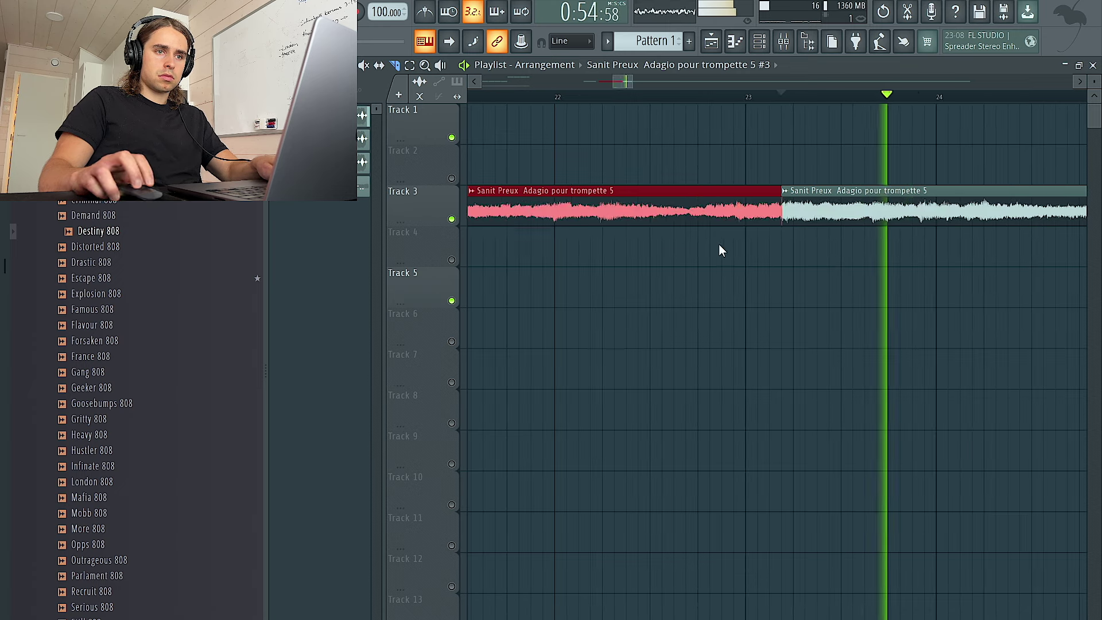
{"action": "key", "text": "Delete"}
{"action": "left_click", "coordinate": [783, 99]}
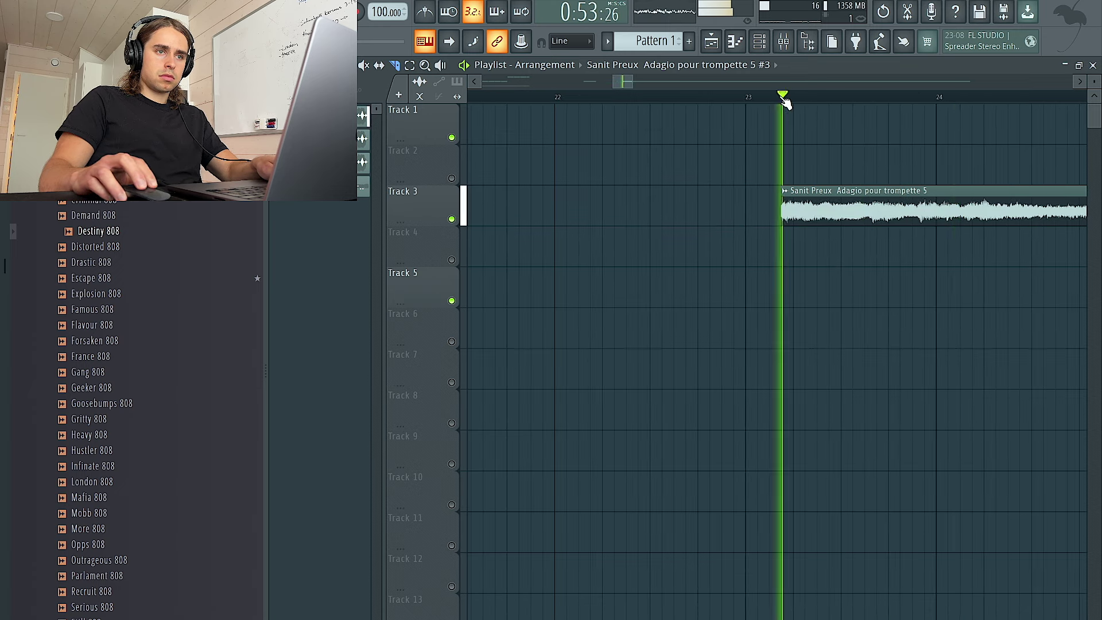
Trim the new trumpet chop on Track 2 to end at bar 20 and duplicate it directly after itself
{"action": "scroll", "coordinate": [660, 214], "scroll_direction": "up", "scroll_amount": 5}
{"action": "left_click_drag", "start_coordinate": [656, 236], "coordinate": [653, 219]}
{"action": "scroll", "coordinate": [654, 218], "scroll_direction": "down", "scroll_amount": 6}
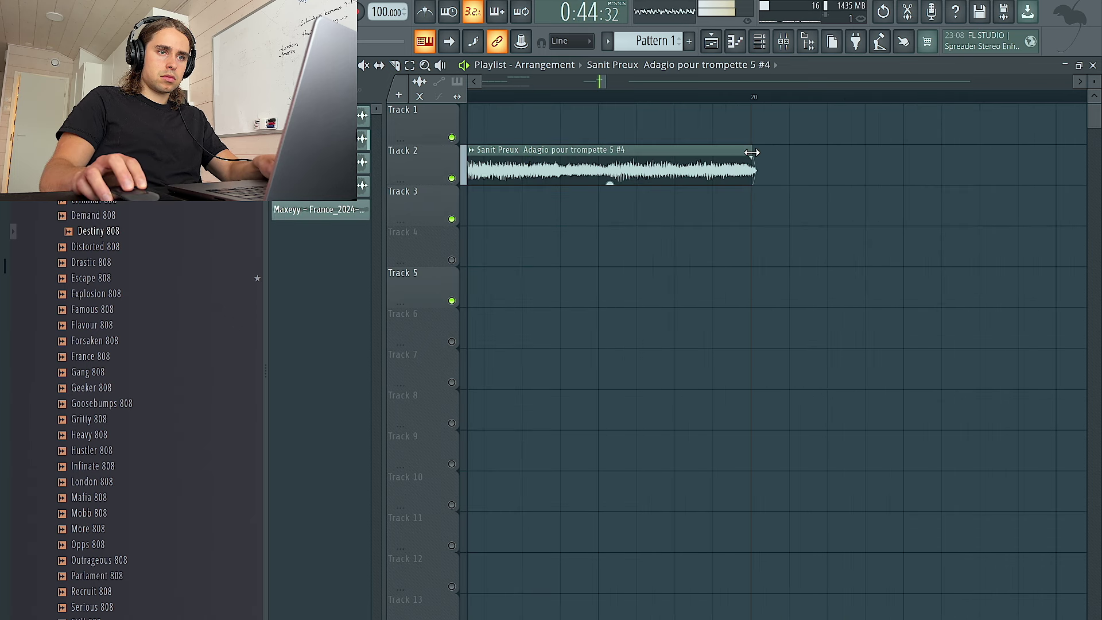
{"action": "scroll", "coordinate": [752, 153], "scroll_direction": "up", "scroll_amount": 3}
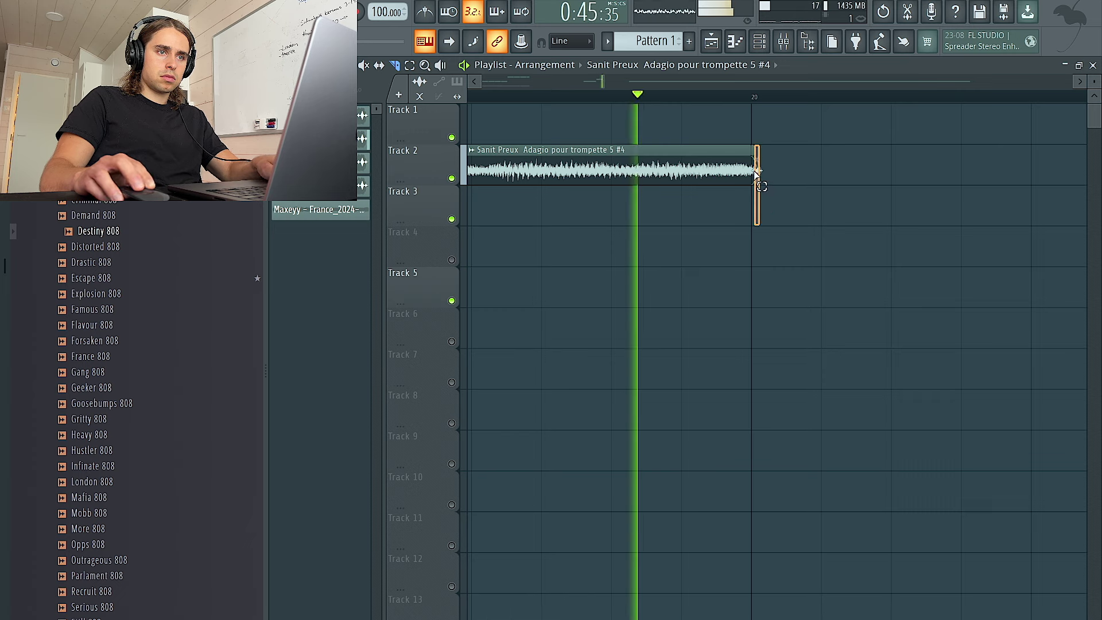
{"action": "key", "text": "space"}
{"action": "left_click_drag", "start_coordinate": [803, 187], "coordinate": [718, 172]}
{"action": "key", "text": "ctrl+b"}
Move the remaining trumpet clip on Track 3 back so that it starts at bar 21
{"action": "scroll", "coordinate": [682, 251], "scroll_direction": "down", "scroll_amount": 6}
{"action": "scroll", "coordinate": [721, 257], "scroll_direction": "down", "scroll_amount": 2}
{"action": "left_click_drag", "start_coordinate": [931, 208], "coordinate": [670, 208]}
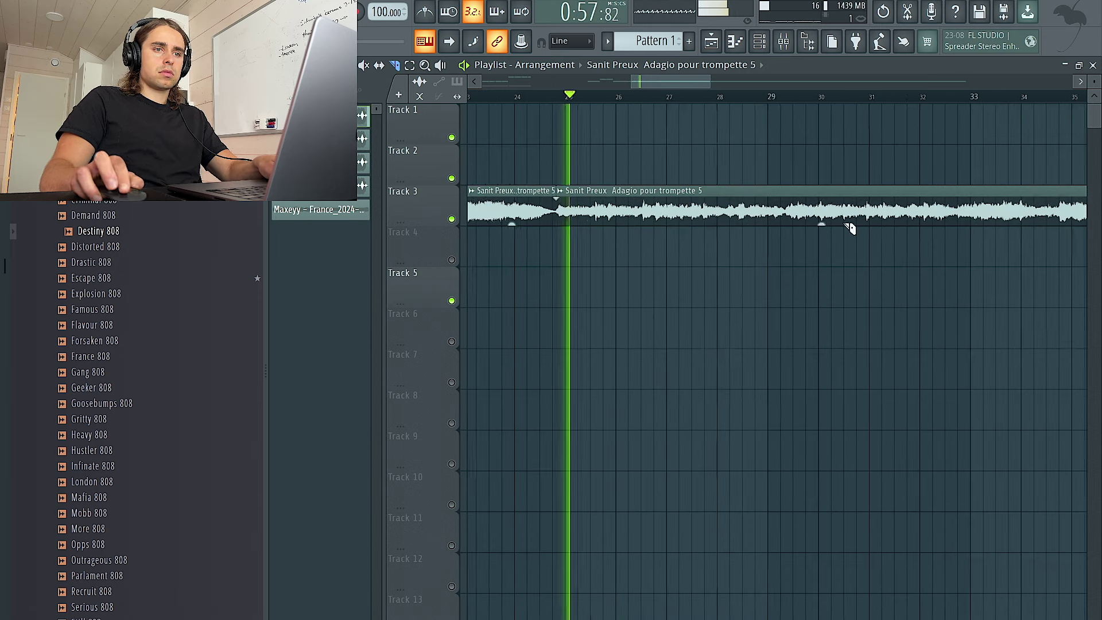
Audition the rest of the trumpet recording on Track 3 at several points beyond bar 28 for further usable phrases
{"action": "left_click", "coordinate": [740, 97]}
{"action": "left_click", "coordinate": [799, 97]}
{"action": "scroll", "coordinate": [821, 99], "scroll_direction": "right", "scroll_amount": 5}
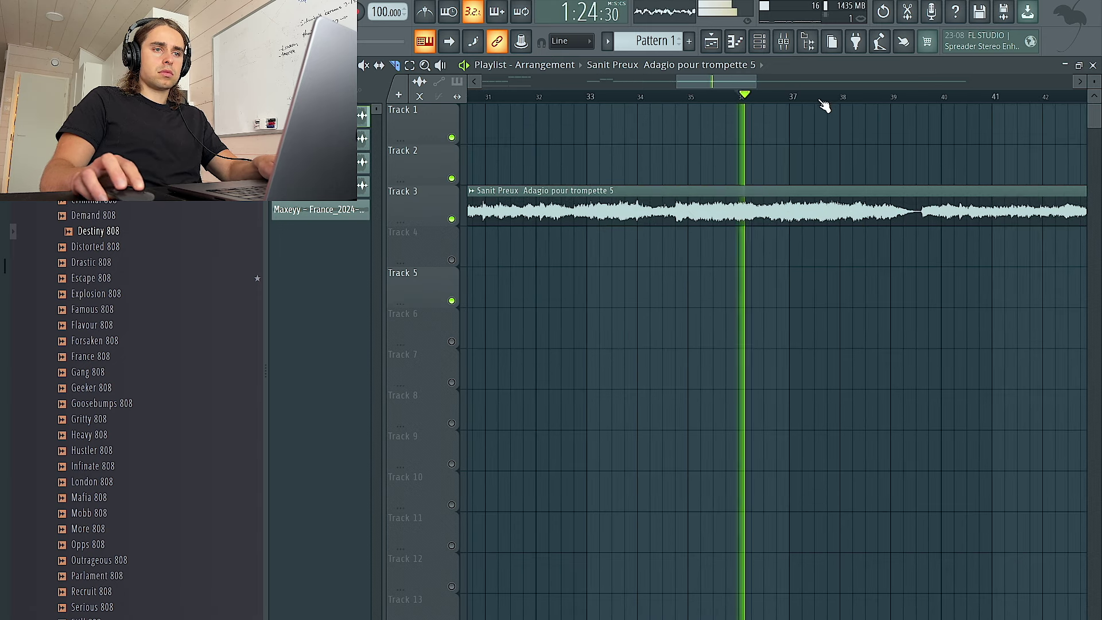
{"action": "scroll", "coordinate": [821, 100], "scroll_direction": "right", "scroll_amount": 2}
{"action": "left_click", "coordinate": [574, 97]}
{"action": "left_click", "coordinate": [559, 98]}
{"action": "left_click", "coordinate": [547, 98]}
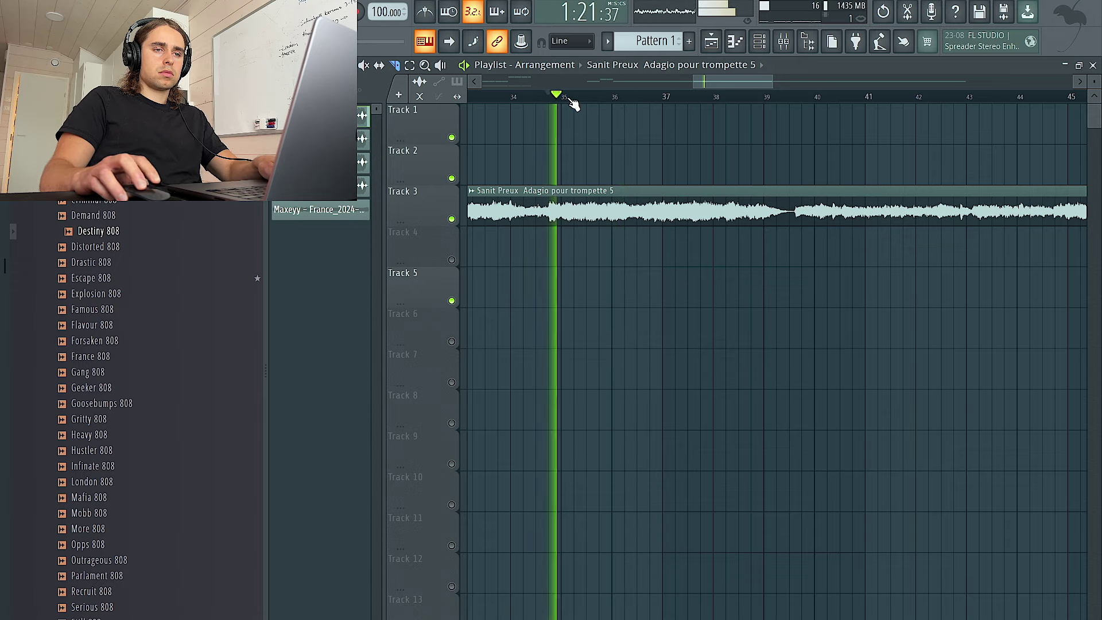
{"action": "left_click", "coordinate": [804, 98]}
{"action": "scroll", "coordinate": [818, 105], "scroll_direction": "down", "scroll_amount": 4}
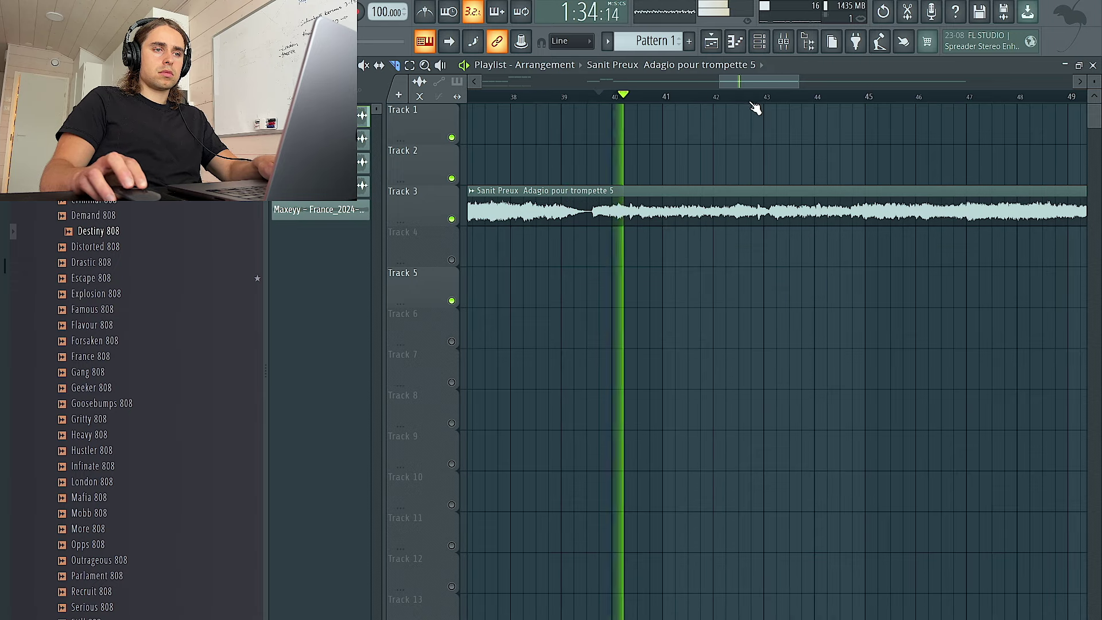
{"action": "scroll", "coordinate": [769, 126], "scroll_direction": "up", "scroll_amount": 6}
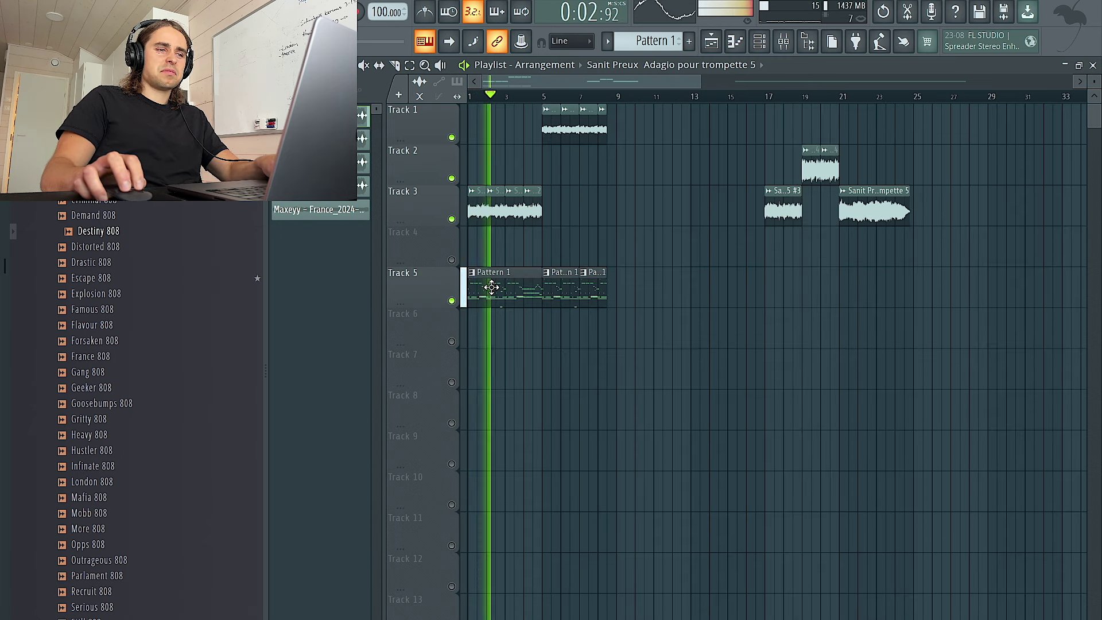
Switch on all playlist tracks
{"action": "right_click", "coordinate": [454, 260]}
{"action": "right_click", "coordinate": [455, 260]}
Move the reversed chops on Track 1 and their two Pattern 1 clips on Track 5 four bars on, to bar 9
{"action": "scroll", "coordinate": [502, 249], "scroll_direction": "up", "scroll_amount": 3}
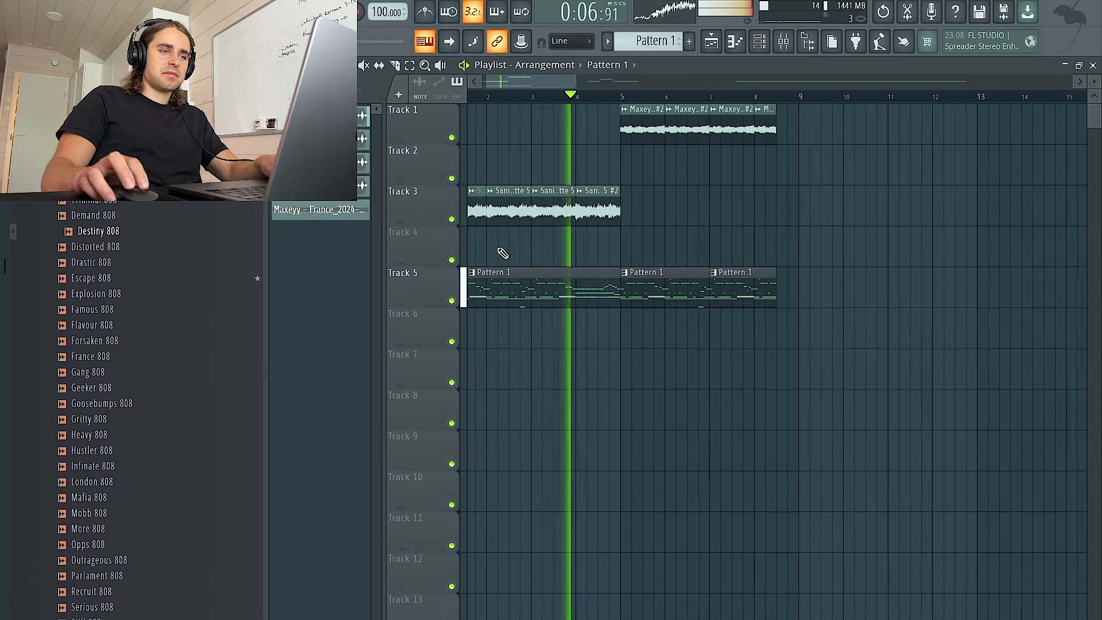
{"action": "scroll", "coordinate": [654, 259], "scroll_direction": "down", "scroll_amount": 2}
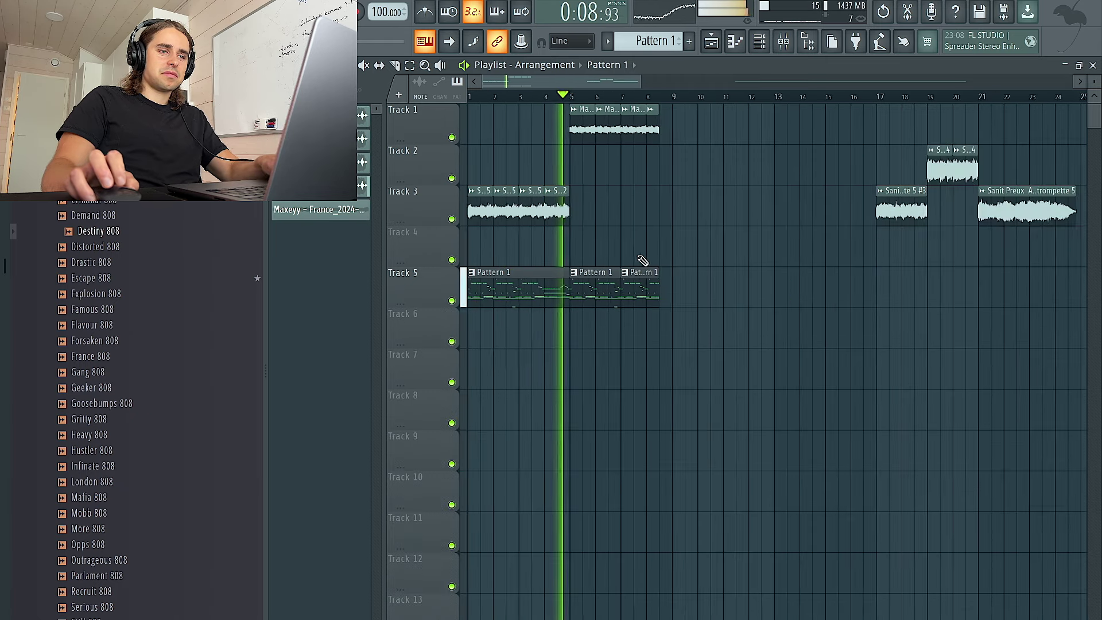
{"action": "left_click_drag", "start_coordinate": [699, 349], "coordinate": [580, 131]}
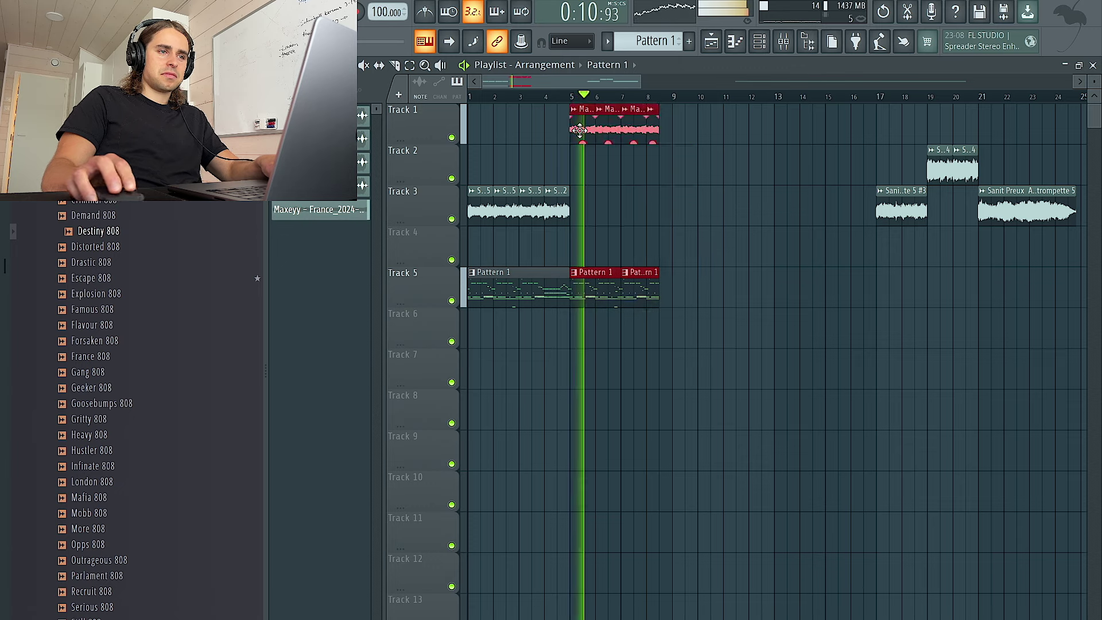
{"action": "left_click_drag", "start_coordinate": [588, 287], "coordinate": [690, 290]}
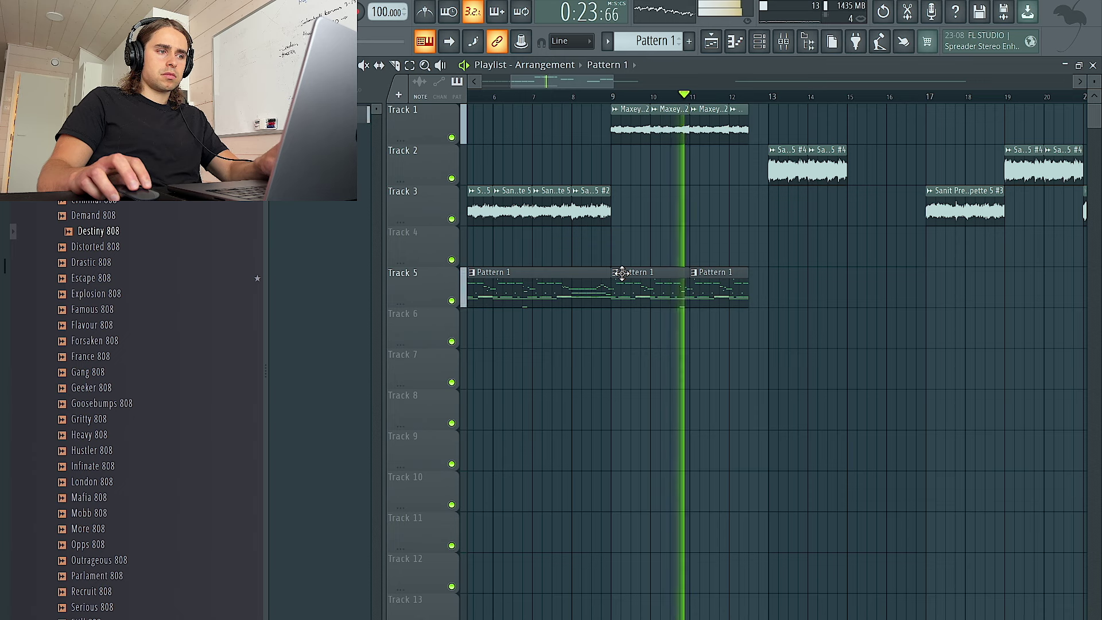
Place another Pattern 1 clip on Track 5 from bar 13
{"action": "scroll", "coordinate": [622, 273], "scroll_direction": "right", "scroll_amount": 1}
{"action": "scroll", "coordinate": [623, 274], "scroll_direction": "down", "scroll_amount": 2}
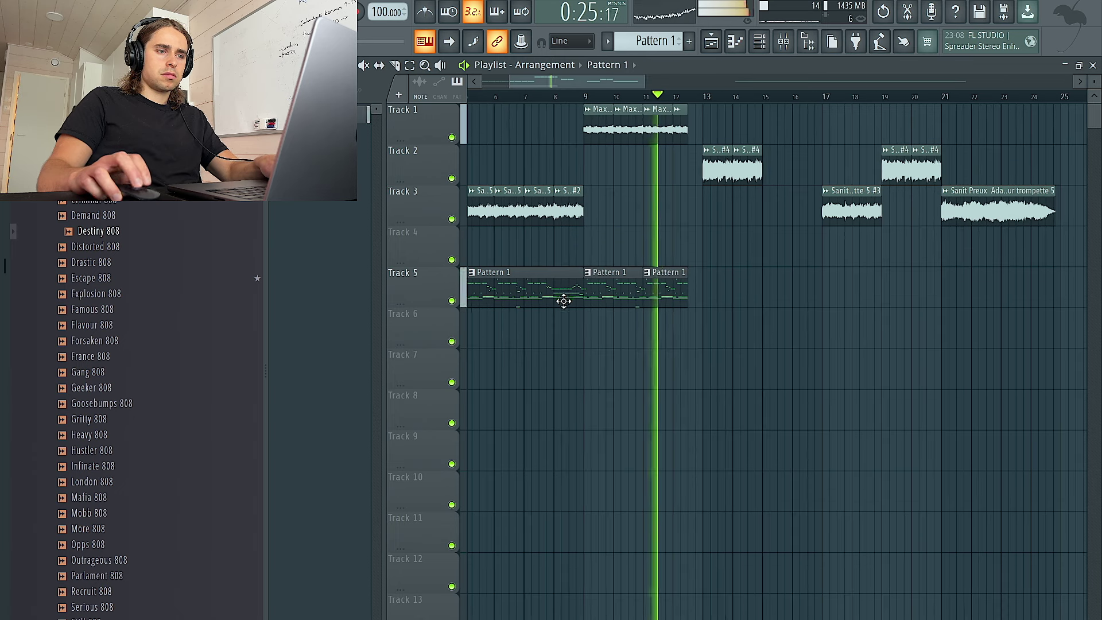
{"action": "left_click", "coordinate": [706, 291]}
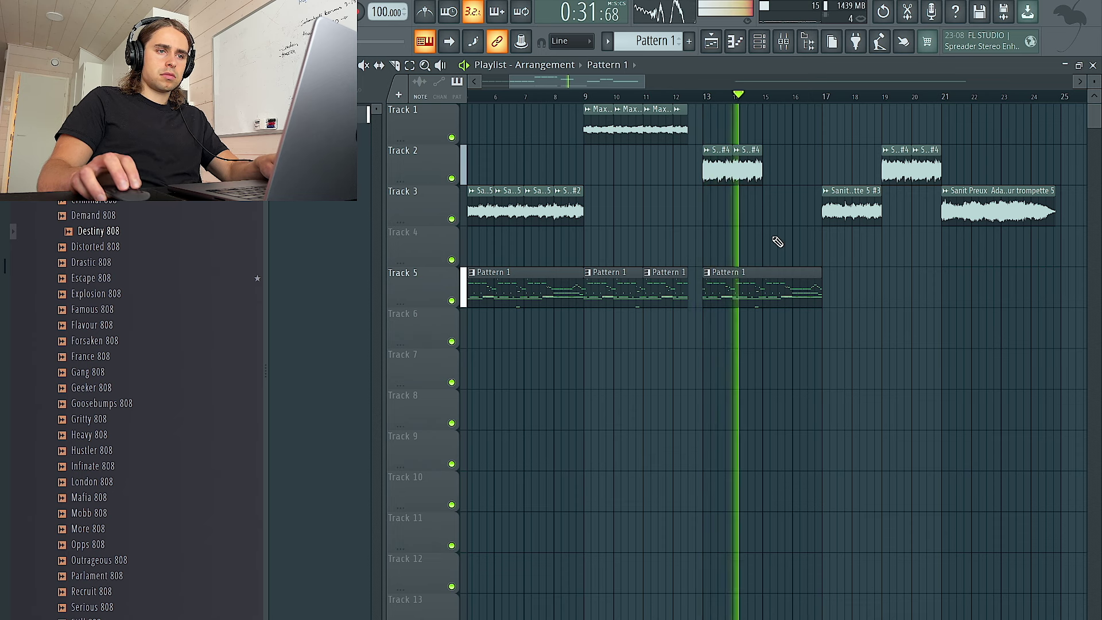
Move the Track 2 chop pair from bar 13 to bar 15 and the Track 3 chop from bar 17 to bar 13
{"action": "left_click_drag", "start_coordinate": [746, 166], "coordinate": [806, 166]}
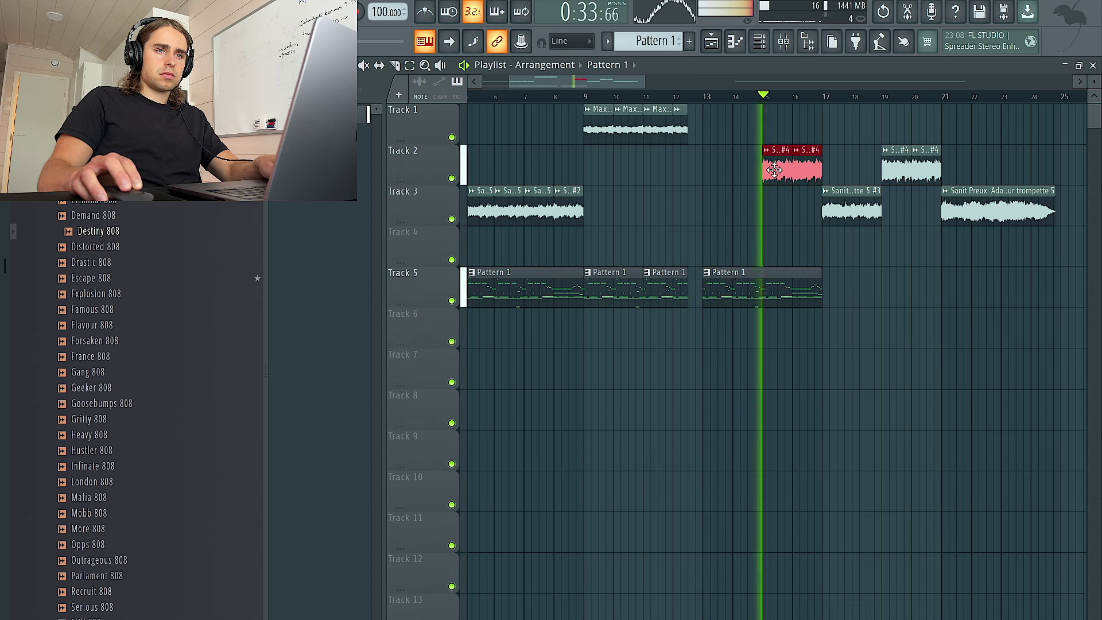
{"action": "left_click", "coordinate": [645, 97]}
{"action": "left_click_drag", "start_coordinate": [851, 210], "coordinate": [724, 209]}
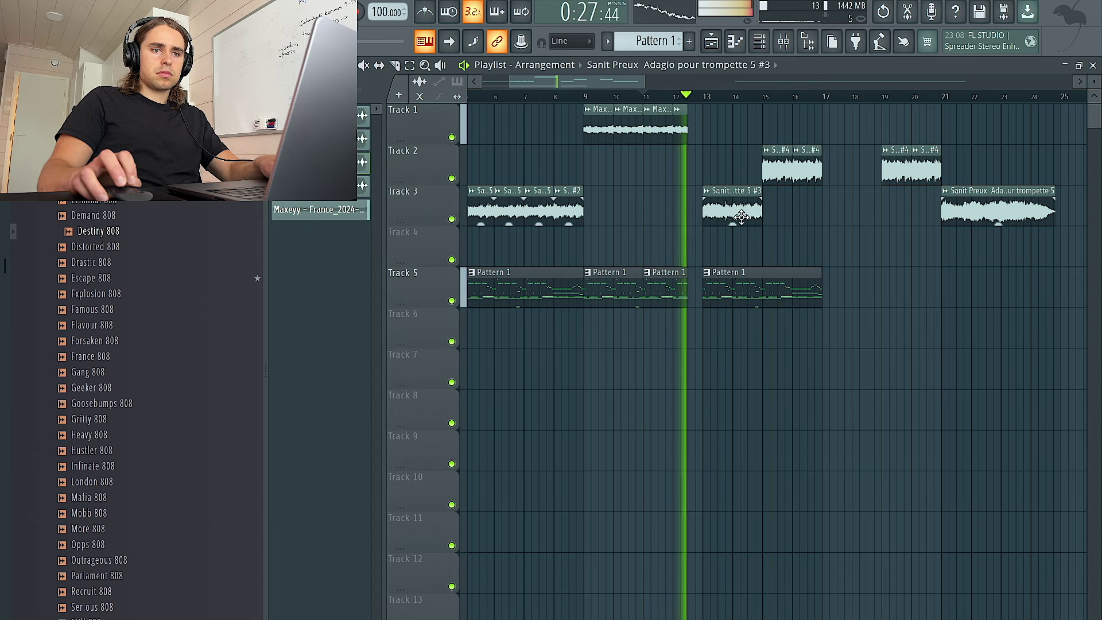
Move the Track 3 chop from bar 13 to bar 18
{"action": "scroll", "coordinate": [734, 213], "scroll_direction": "up", "scroll_amount": 3}
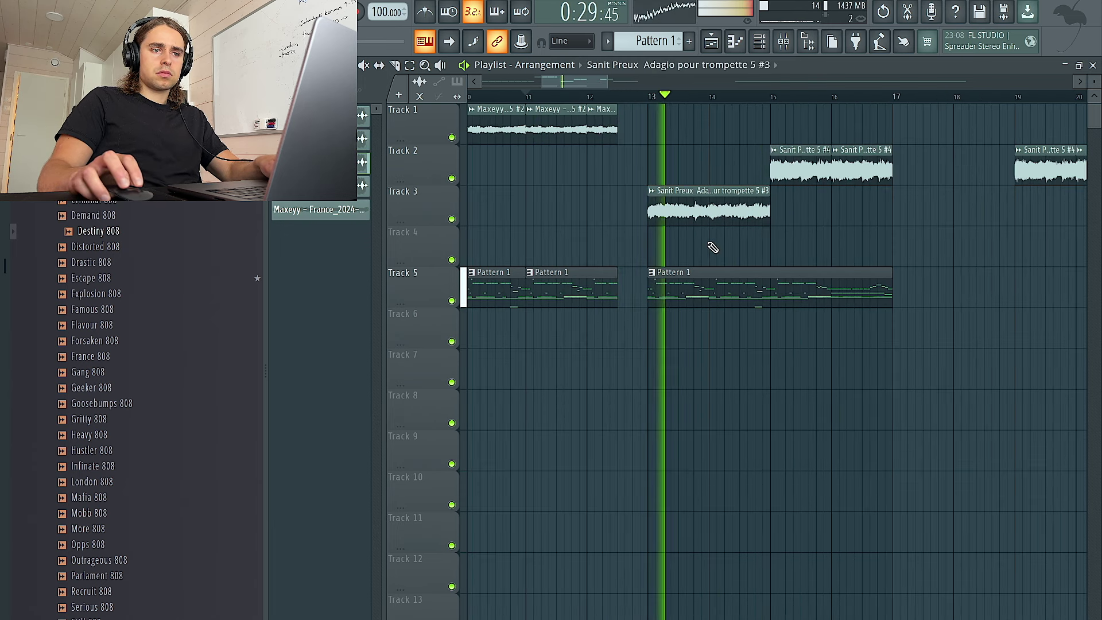
{"action": "scroll", "coordinate": [716, 247], "scroll_direction": "down", "scroll_amount": 3}
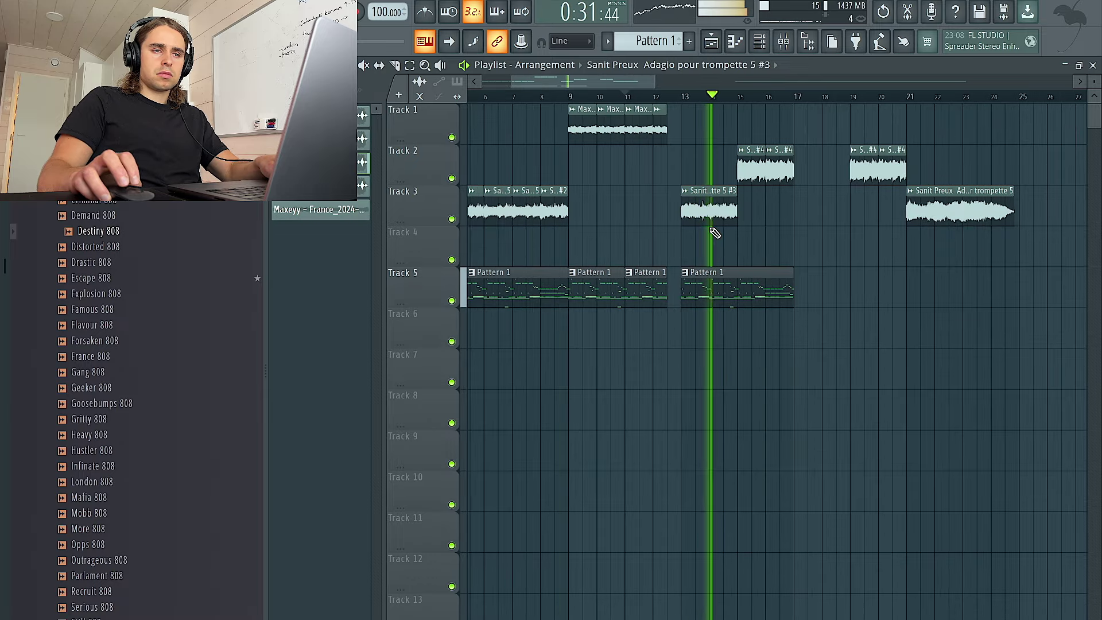
{"action": "left_click", "coordinate": [684, 97]}
{"action": "left_click_drag", "start_coordinate": [706, 208], "coordinate": [847, 212]}
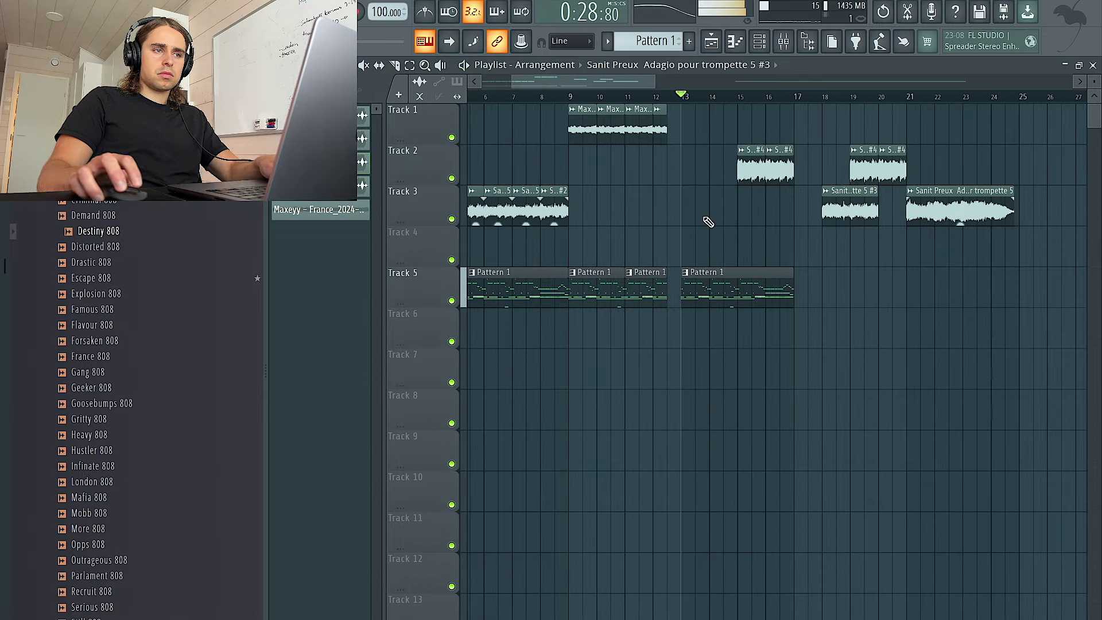
Copy two one-bar chops from the opening Track 3 run to bar 13 on the same track
{"action": "left_click_drag", "start_coordinate": [499, 216], "coordinate": [462, 219]}
{"action": "key", "text": "space"}
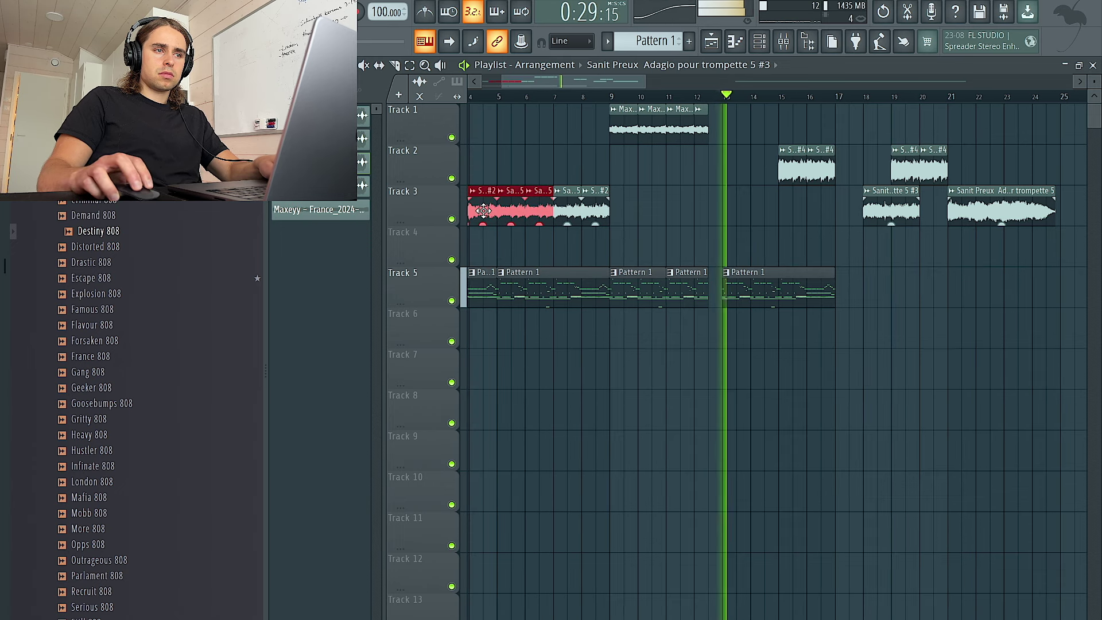
{"action": "scroll", "coordinate": [498, 210], "scroll_direction": "left", "scroll_amount": 3}
{"action": "left_click_drag", "start_coordinate": [485, 212], "coordinate": [818, 218]}
Play the arrangement from bar 11 and check the channel settings of the Track 1 chop
{"action": "left_click", "coordinate": [765, 95]}
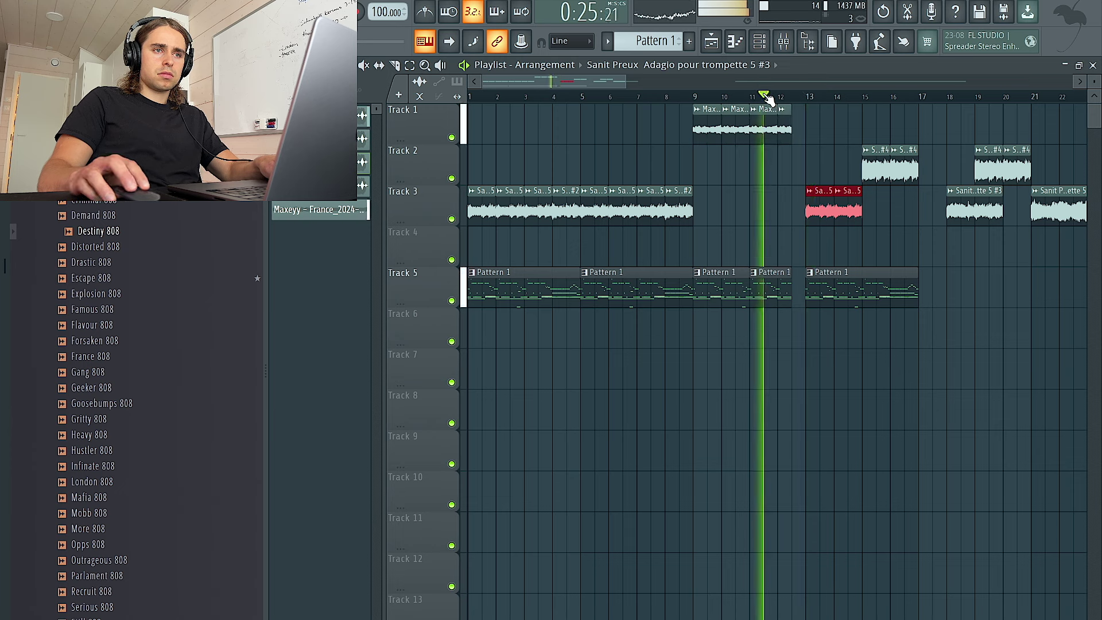
{"action": "double_click", "coordinate": [749, 131]}
{"action": "left_click", "coordinate": [754, 284]}
{"action": "left_click", "coordinate": [747, 325]}
{"action": "right_click", "coordinate": [845, 132]}
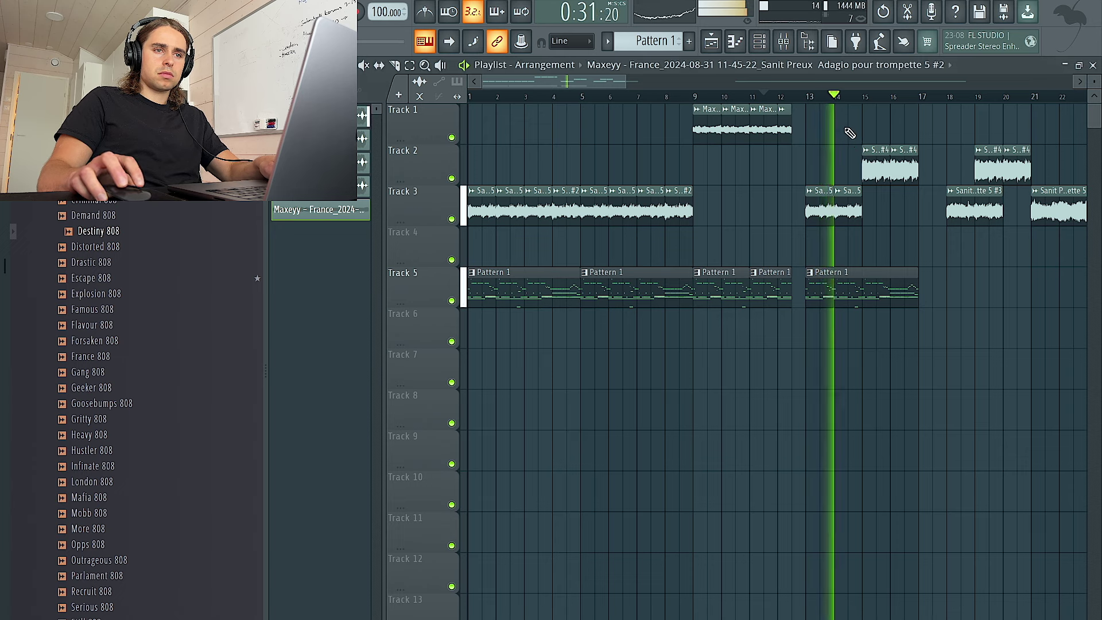
Trim the Pattern 1 clip at bar 13 to end at bar 15 and move the Track 3 chop from bar 18 to bar 17
{"action": "scroll", "coordinate": [850, 133], "scroll_direction": "up", "scroll_amount": 3}
{"action": "left_click_drag", "start_coordinate": [1010, 277], "coordinate": [890, 277]}
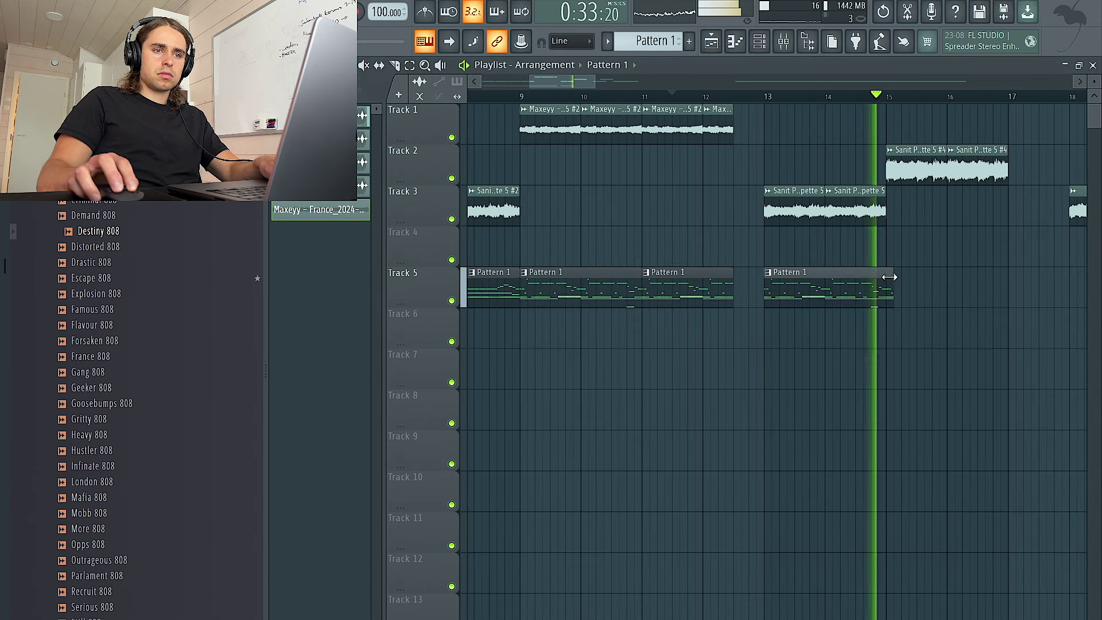
{"action": "scroll", "coordinate": [888, 279], "scroll_direction": "down", "scroll_amount": 3}
{"action": "left_click_drag", "start_coordinate": [851, 208], "coordinate": [828, 204]}
Remove the Track 2 chop pair at bar 19 and move the long trumpet clip at bar 21 from Track 3 to Track 4
{"action": "scroll", "coordinate": [891, 178], "scroll_direction": "up", "scroll_amount": 3}
{"action": "mouse_move", "coordinate": [913, 172]}
{"action": "left_mouse_down"}
{"action": "mouse_move", "coordinate": [853, 171]}
{"action": "mouse_move", "coordinate": [850, 127]}
{"action": "left_mouse_up"}
{"action": "right_click", "coordinate": [839, 122]}
{"action": "right_click", "coordinate": [889, 126]}
{"action": "left_click_drag", "start_coordinate": [958, 210], "coordinate": [861, 271]}
Build a one-bar hi-hat line of sixteen C5 notes with alternating velocities in Pattern 2
{"action": "scroll", "coordinate": [859, 261], "scroll_direction": "up", "scroll_amount": 3}
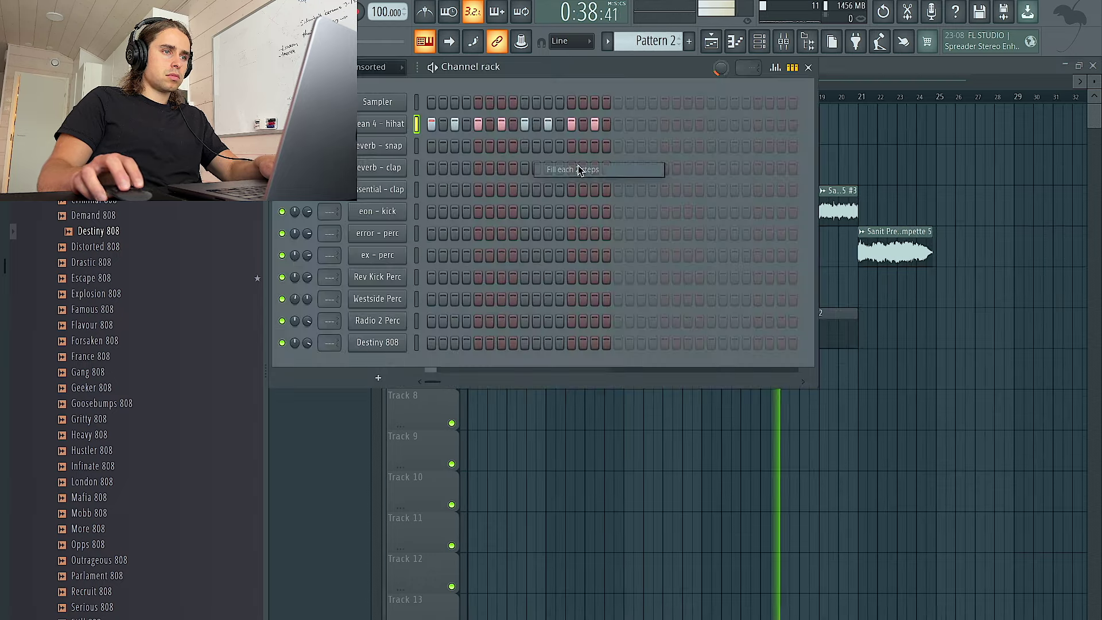
{"action": "right_click", "coordinate": [382, 120]}
{"action": "left_click", "coordinate": [445, 119]}
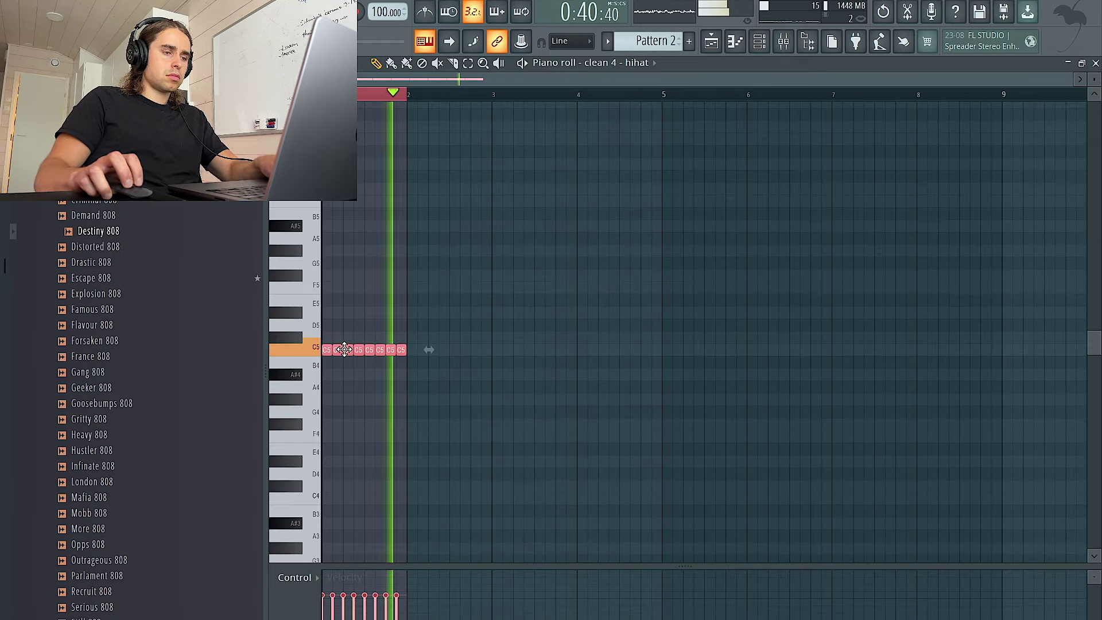
{"action": "scroll", "coordinate": [343, 349], "scroll_direction": "up", "scroll_amount": 3}
{"action": "left_click_drag", "start_coordinate": [344, 349], "coordinate": [401, 353]}
{"action": "scroll", "coordinate": [467, 289], "scroll_direction": "up", "scroll_amount": 4}
{"action": "scroll", "coordinate": [468, 288], "scroll_direction": "down", "scroll_amount": 8}
{"action": "key", "text": "ctrl+a"}
{"action": "scroll", "coordinate": [468, 288], "scroll_direction": "up", "scroll_amount": 4}
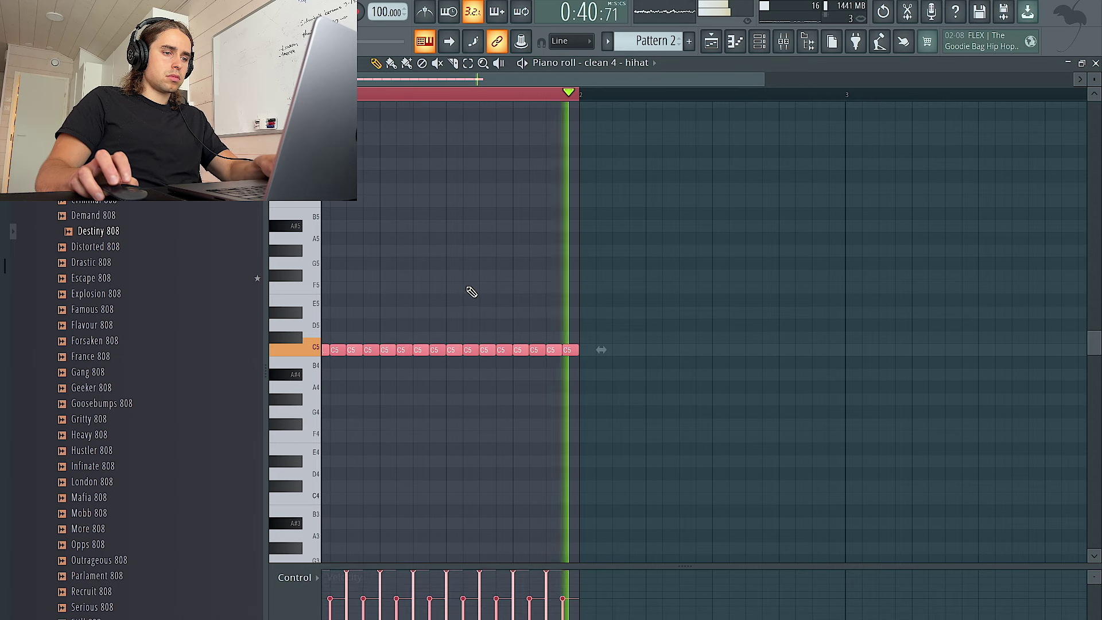
Repeat the one-bar hi-hat line across bars 1 to 4 and delete the extra notes from bar 5 on
{"action": "key", "text": "space"}
{"action": "key", "text": "space"}
{"action": "key", "text": "ctrl+d"}
{"action": "key", "text": "ctrl+b"}
{"action": "key", "text": "ctrl+b"}
{"action": "key", "text": "ctrl+b"}
{"action": "key", "text": "ctrl+b"}
{"action": "scroll", "coordinate": [471, 268], "scroll_direction": "down", "scroll_amount": 3}
{"action": "scroll", "coordinate": [666, 220], "scroll_direction": "down", "scroll_amount": 1}
{"action": "key", "text": "ctrl+a"}
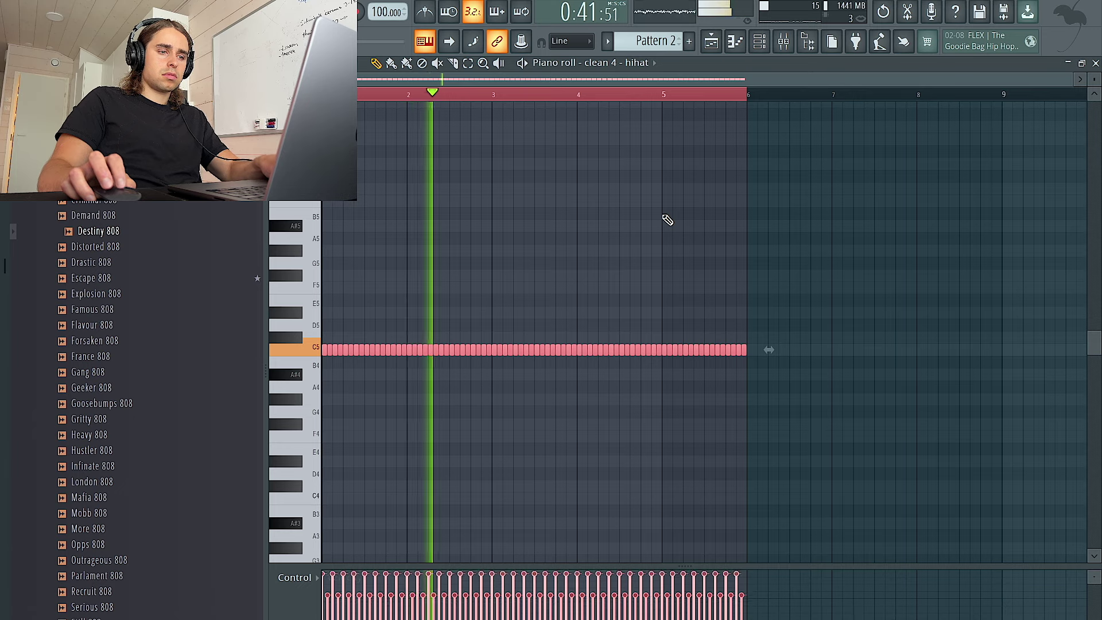
{"action": "key", "text": "ctrl+d"}
{"action": "mouse_move", "coordinate": [661, 337]}
{"action": "left_mouse_down"}
{"action": "mouse_move", "coordinate": [733, 374]}
{"action": "mouse_move", "coordinate": [807, 380]}
{"action": "mouse_move", "coordinate": [665, 336]}
{"action": "left_mouse_up"}
{"action": "key", "text": "Delete"}
Add an essential – clap hit on step 9 of Pattern 2 and select bars 17 to 21 on the playlist timeline
{"action": "left_click", "coordinate": [759, 41]}
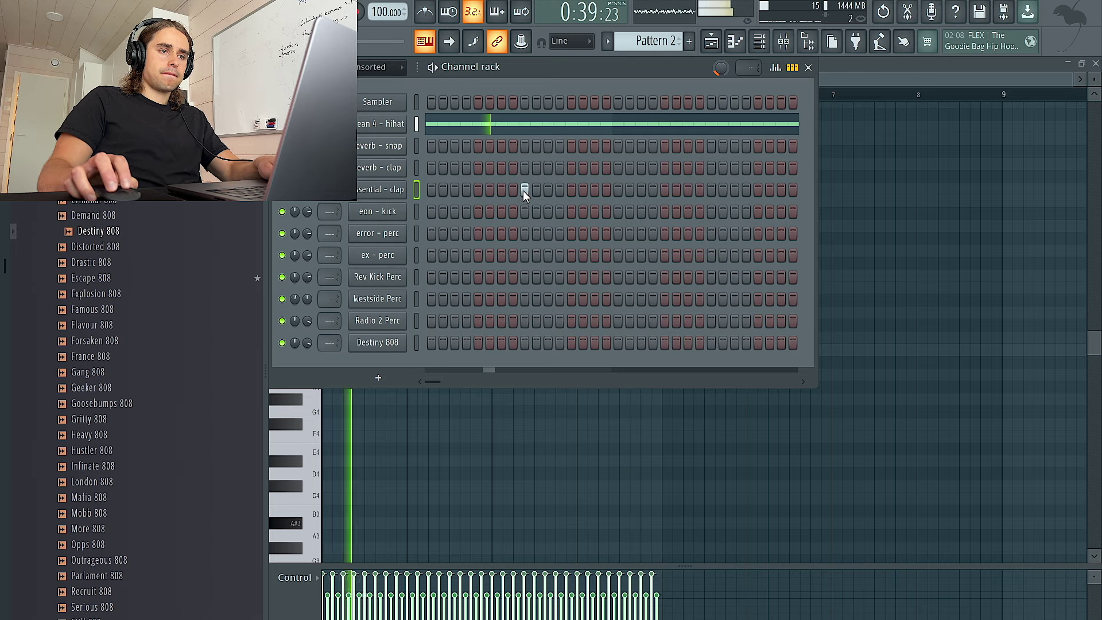
{"action": "left_click", "coordinate": [711, 41]}
{"action": "left_click_drag", "start_coordinate": [857, 98], "coordinate": [845, 100]}
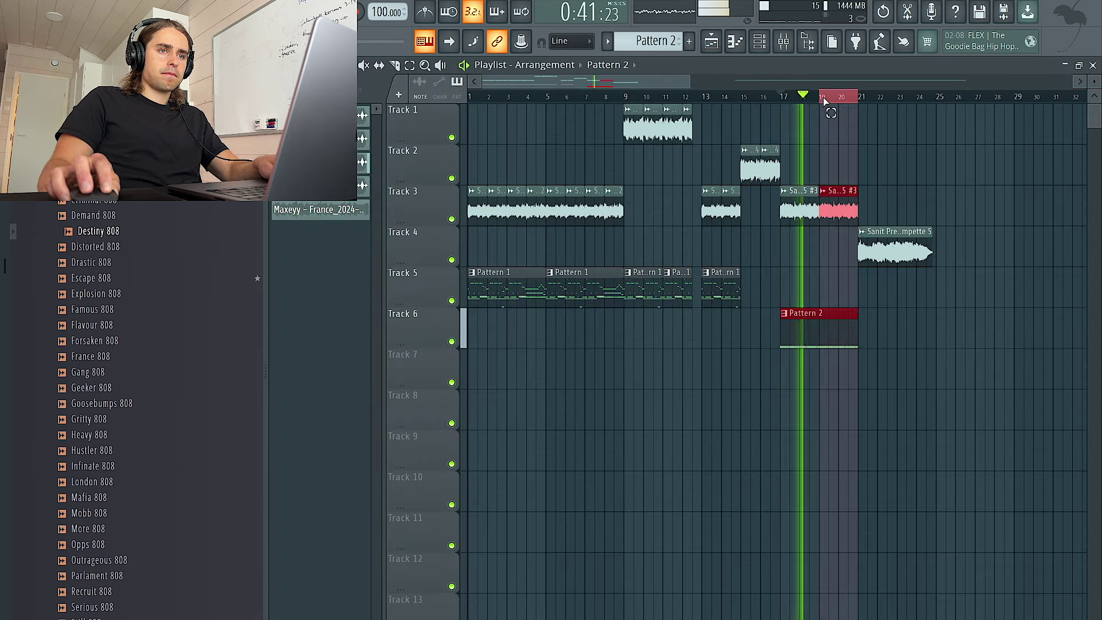
Repeat the essential – clap hit in all four bars of Pattern 2 and raise the velocity of the notes
{"action": "left_click", "coordinate": [758, 43]}
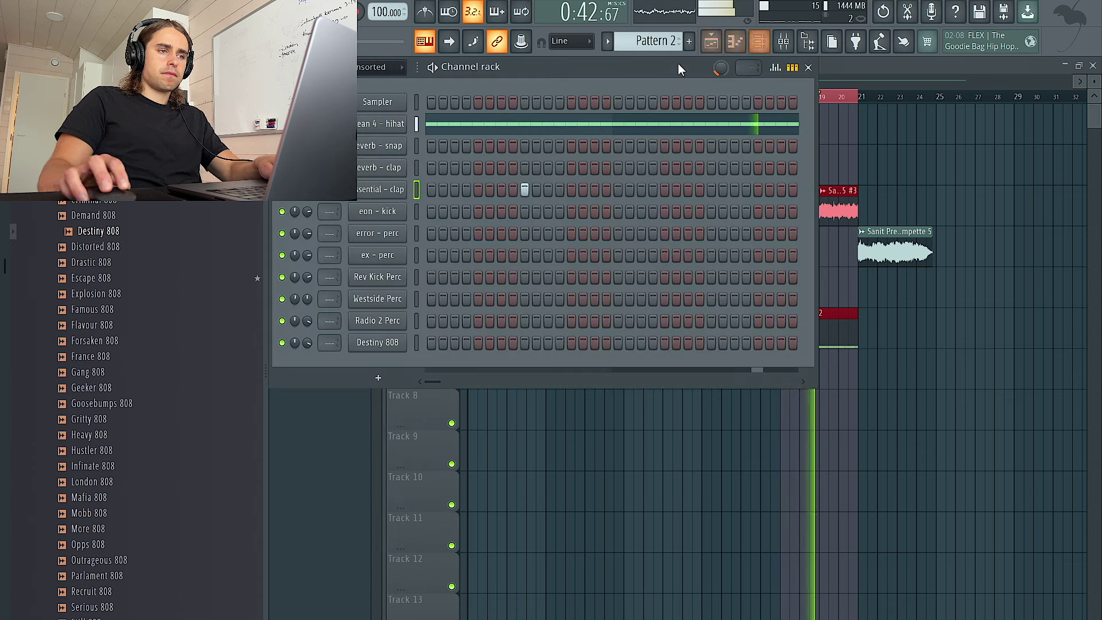
{"action": "left_click", "coordinate": [401, 197]}
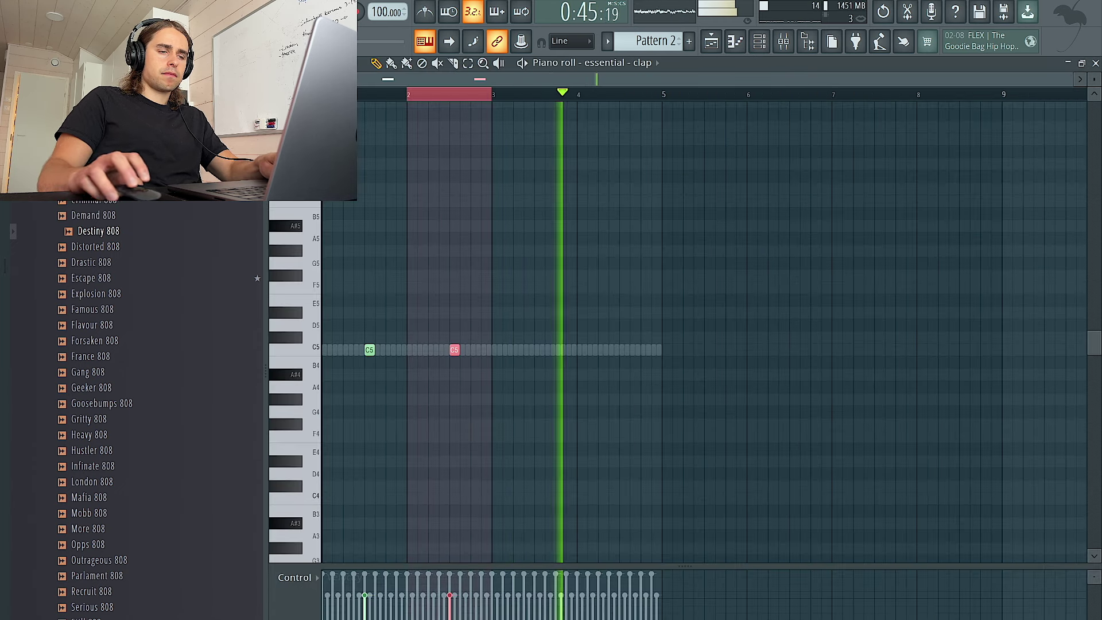
{"action": "key", "text": "ctrl+b"}
{"action": "key", "text": "ctrl+b"}
{"action": "key", "text": "ctrl+a"}
{"action": "scroll", "coordinate": [450, 190], "scroll_direction": "up", "scroll_amount": 2}
{"action": "key", "text": "ctrl+d"}
Place a Destiny 808 note at the start of Pattern 2 and set its pitch to A#5
{"action": "left_click", "coordinate": [761, 44]}
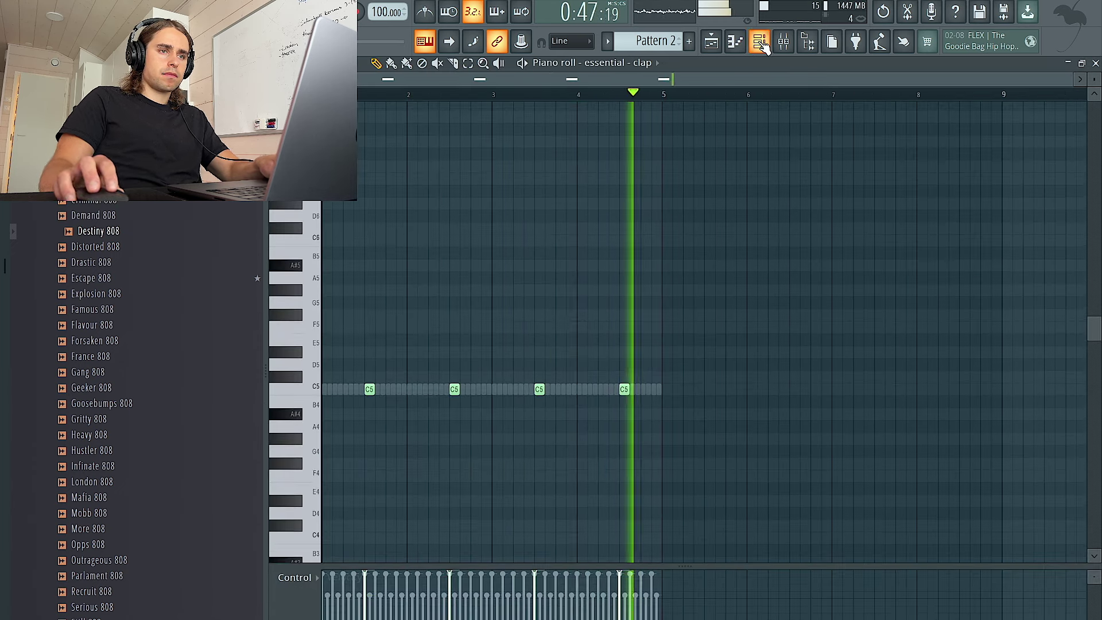
{"action": "left_click", "coordinate": [760, 43]}
{"action": "right_click", "coordinate": [382, 343]}
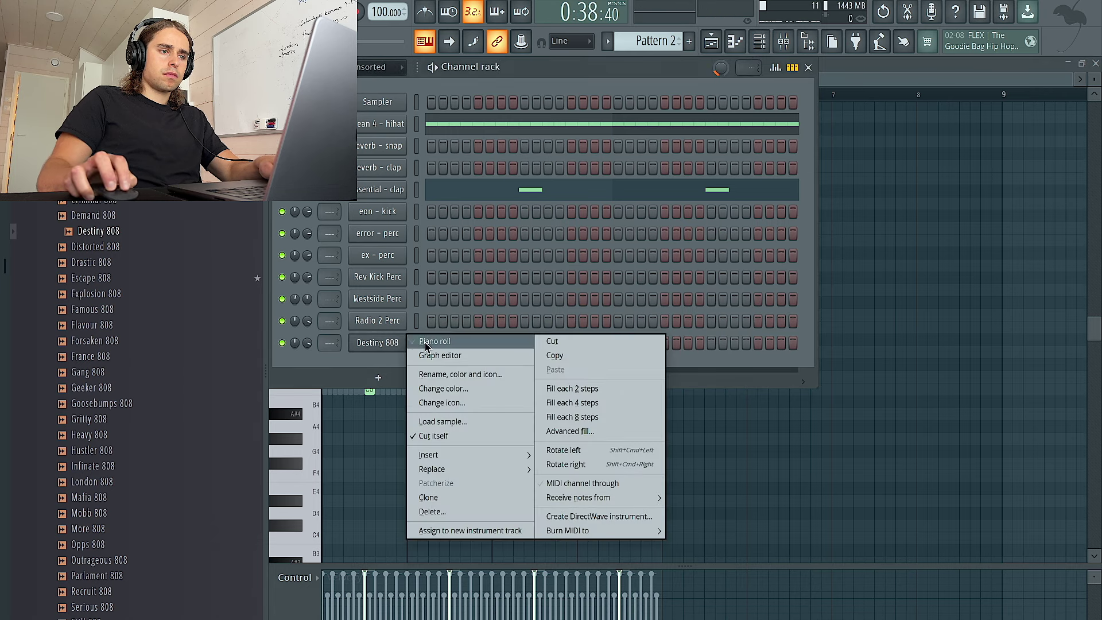
{"action": "left_click", "coordinate": [435, 343]}
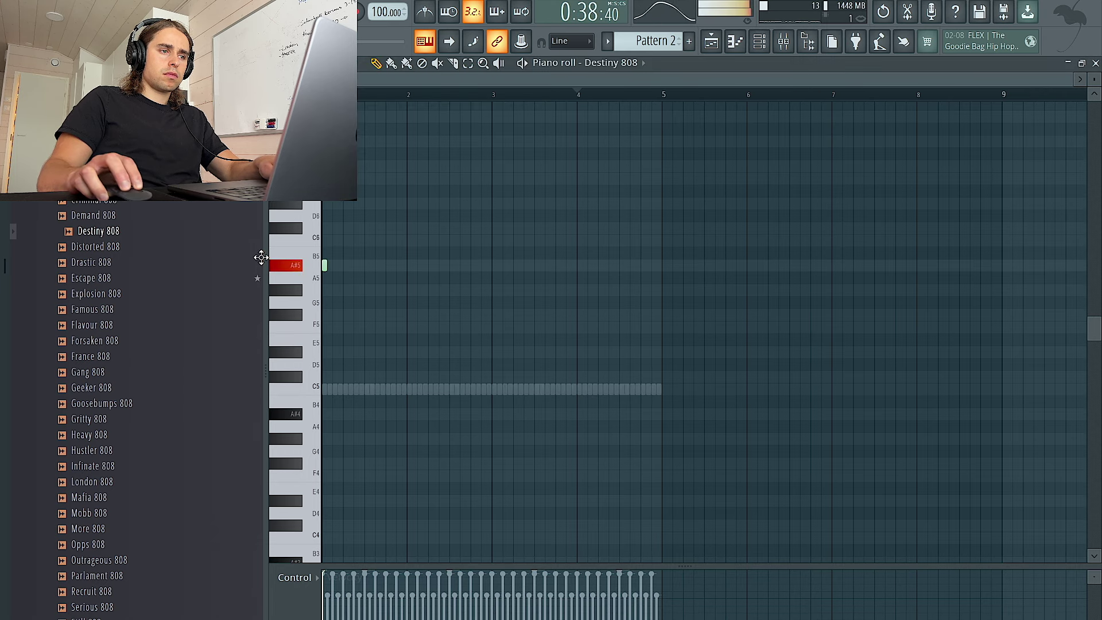
{"action": "scroll", "coordinate": [321, 267], "scroll_direction": "up", "scroll_amount": 4}
{"action": "key", "text": "ctrl+a"}
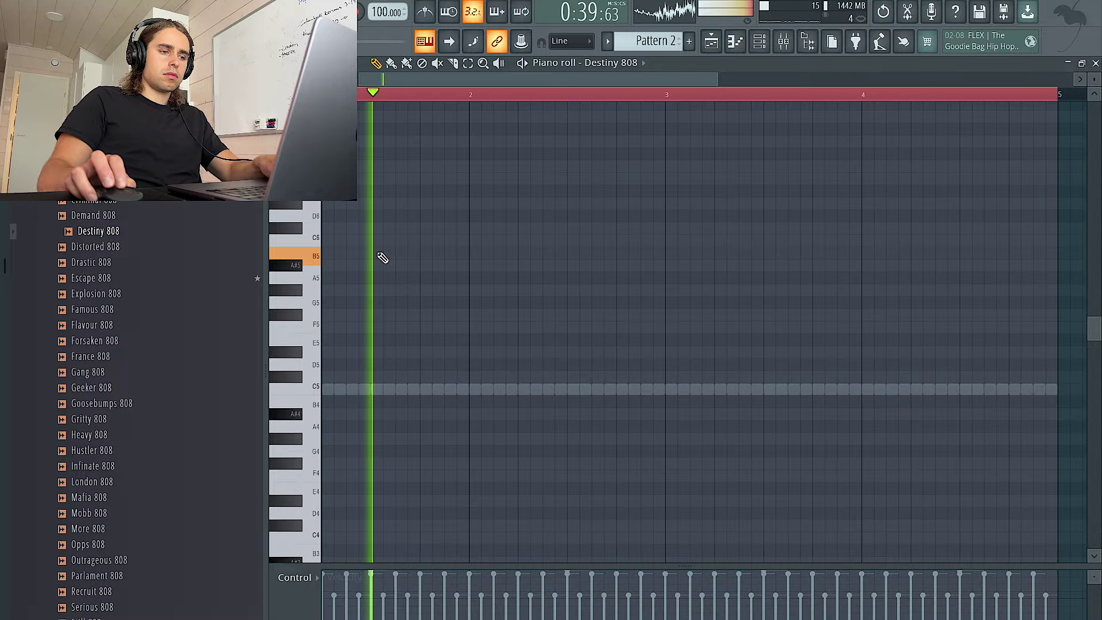
{"action": "scroll", "coordinate": [381, 256], "scroll_direction": "up", "scroll_amount": 1}
{"action": "key", "text": "space"}
{"action": "key", "text": "space"}
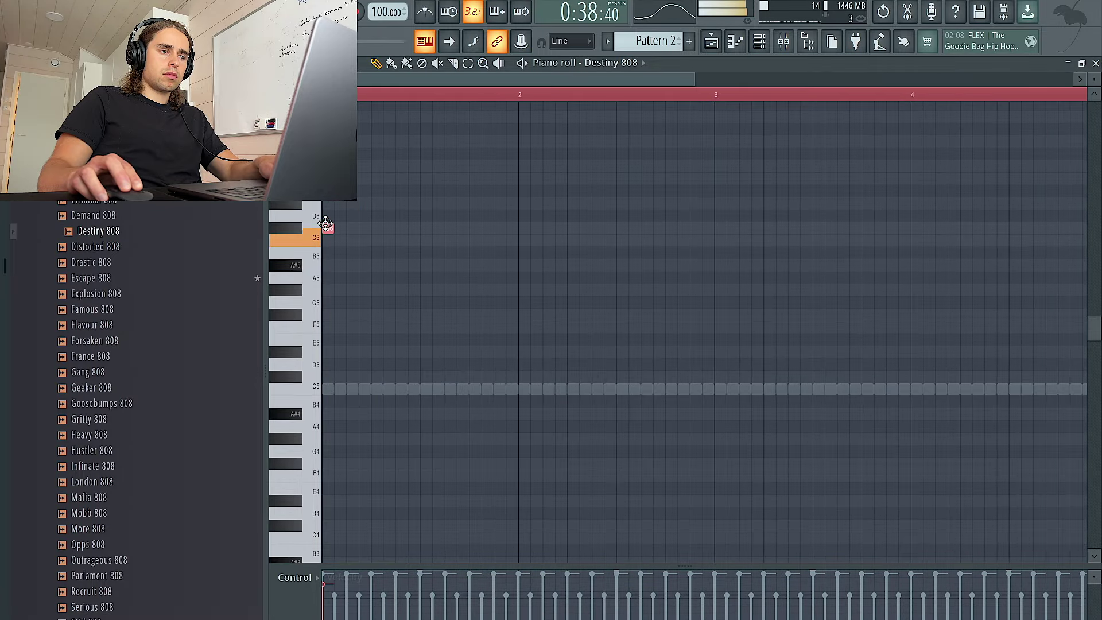
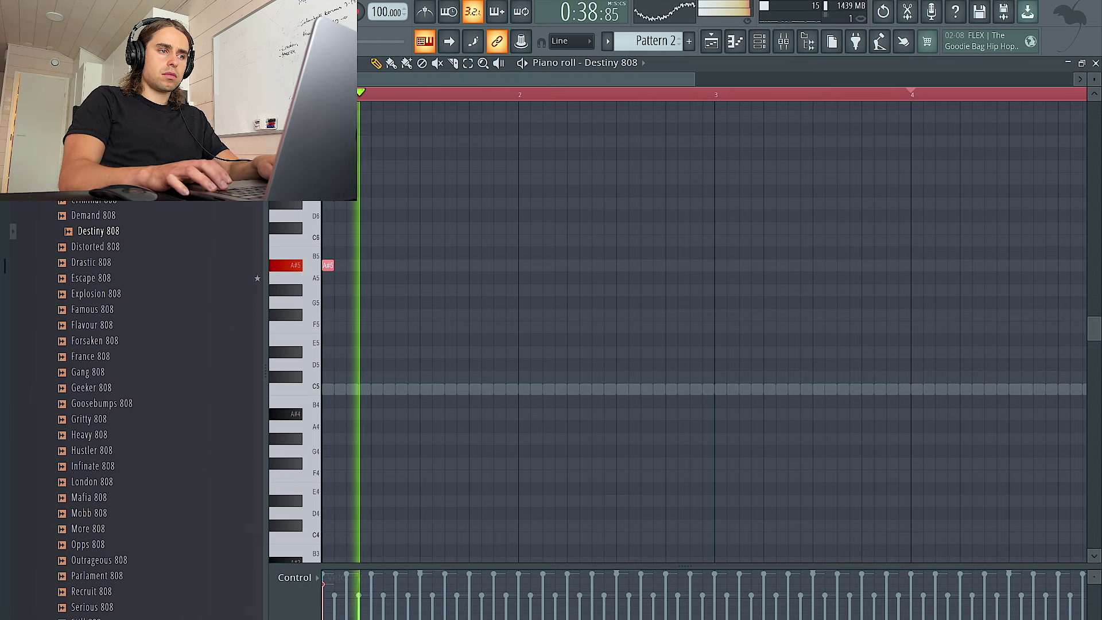
{"action": "key", "text": "ctrl+d"}
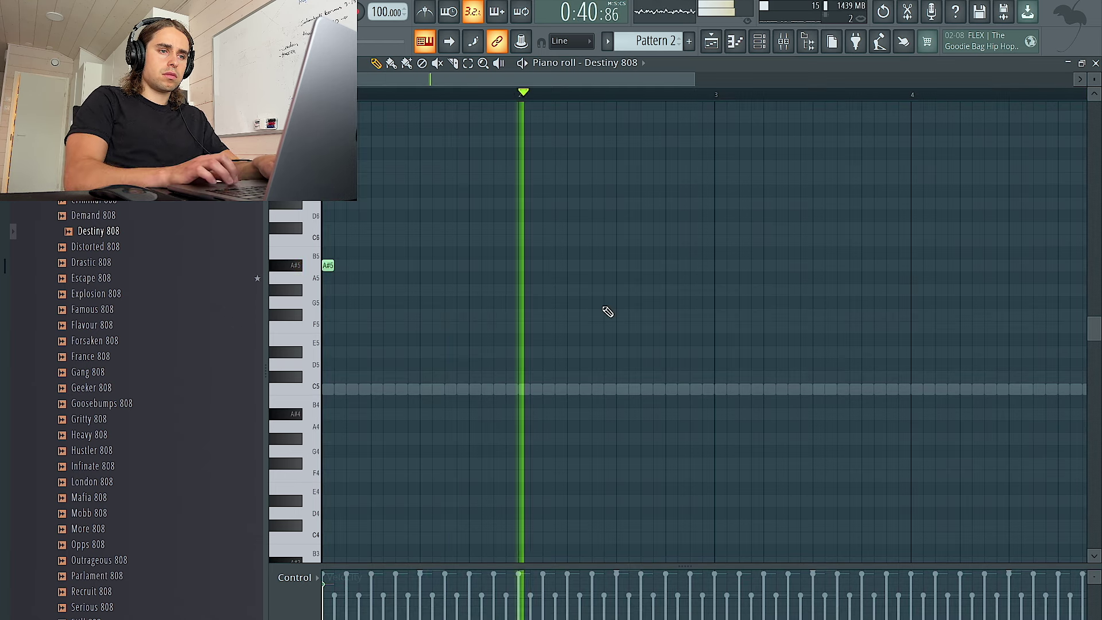
Add a second A#5 note to the Destiny 808 line at the start of bar 3
{"action": "key", "text": "ctrl+a"}
{"action": "scroll", "coordinate": [609, 311], "scroll_direction": "right", "scroll_amount": 1}
{"action": "key", "text": "Delete"}
{"action": "left_click", "coordinate": [693, 268]}
{"action": "scroll", "coordinate": [693, 268], "scroll_direction": "down", "scroll_amount": 3}
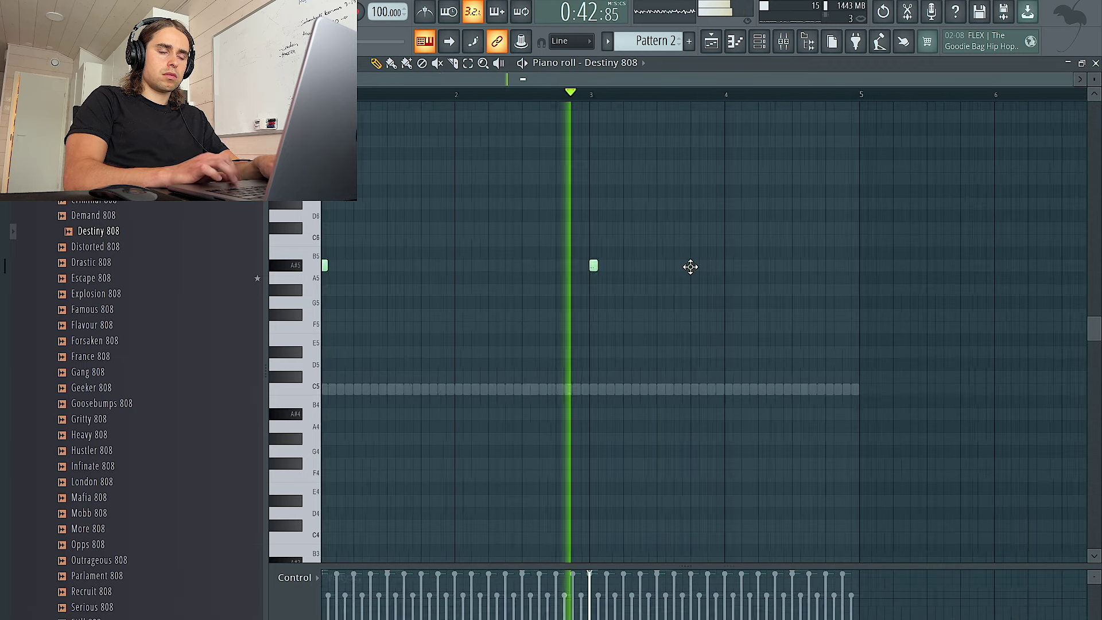
{"action": "key", "text": "ctrl+a"}
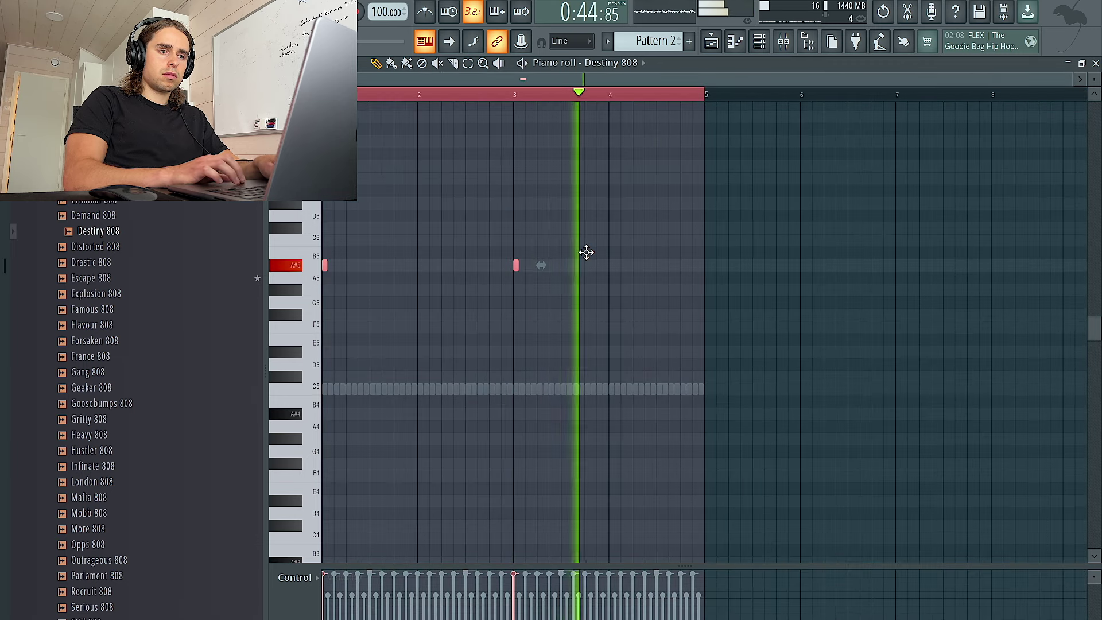
Add F#5 notes to the Destiny 808 line at the start of bars 2 and 4 and play it back
{"action": "key", "text": "ctrl+d"}
{"action": "key", "text": "space"}
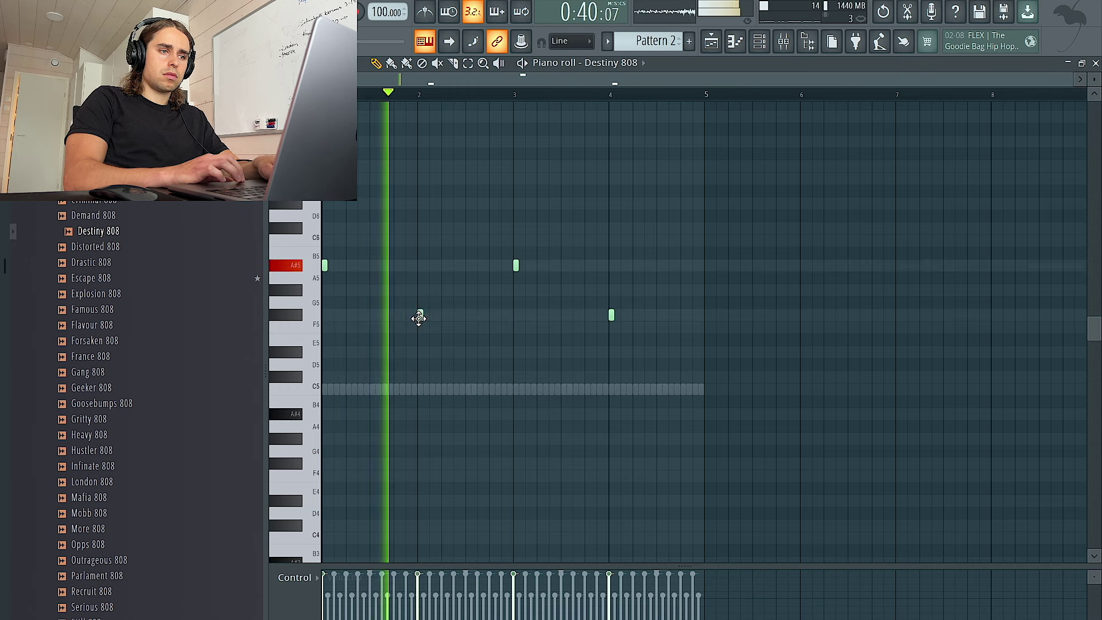
{"action": "left_click", "coordinate": [420, 316]}
{"action": "key", "text": "ctrl+a"}
{"action": "key", "text": "space"}
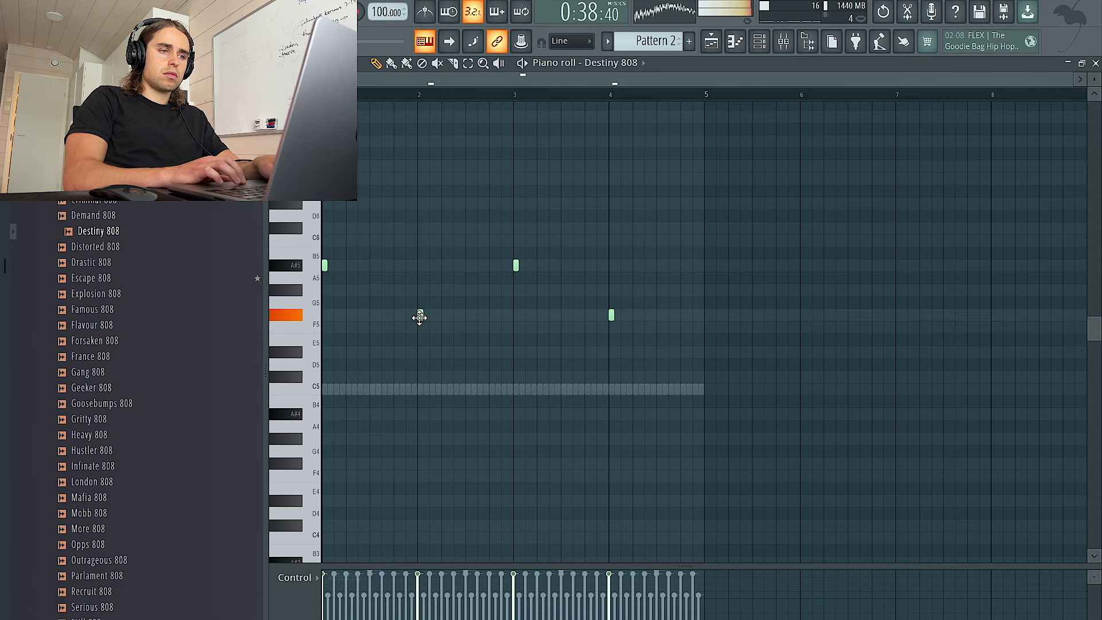
Lower the two F#5 notes in the Destiny 808 line to F5 and shift them one beat later
{"action": "key", "text": "ctrl+Up"}
{"action": "key", "text": "space"}
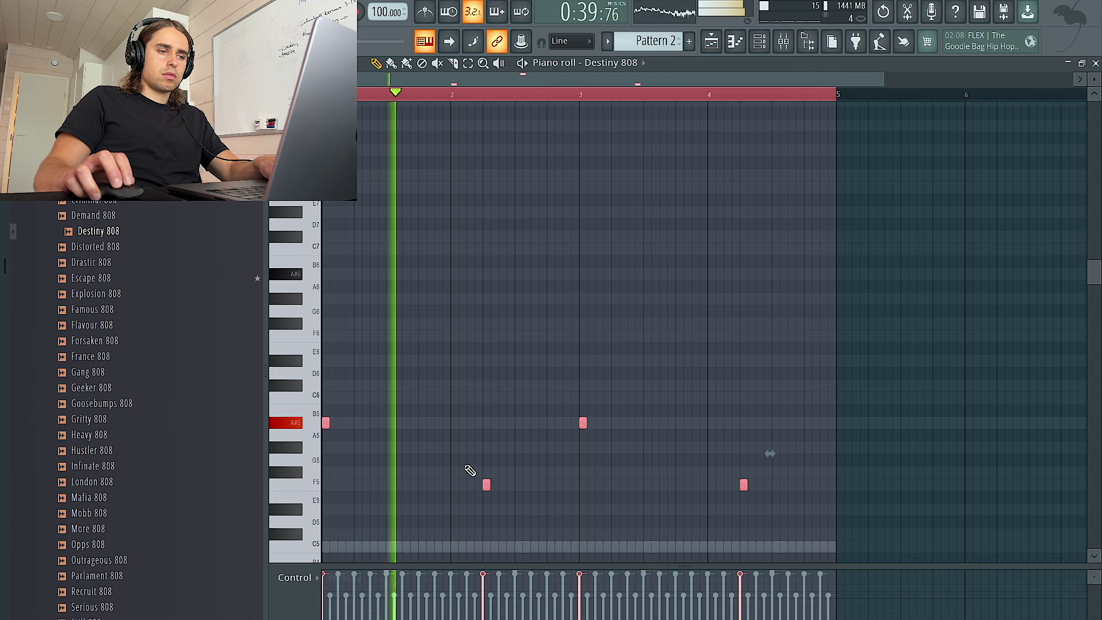
{"action": "right_click", "coordinate": [482, 486]}
{"action": "key", "text": "ctrl+a"}
Add a reverb – clap hit on step 9 of Pattern 2 and repeat it in all four bars
{"action": "left_click", "coordinate": [759, 40]}
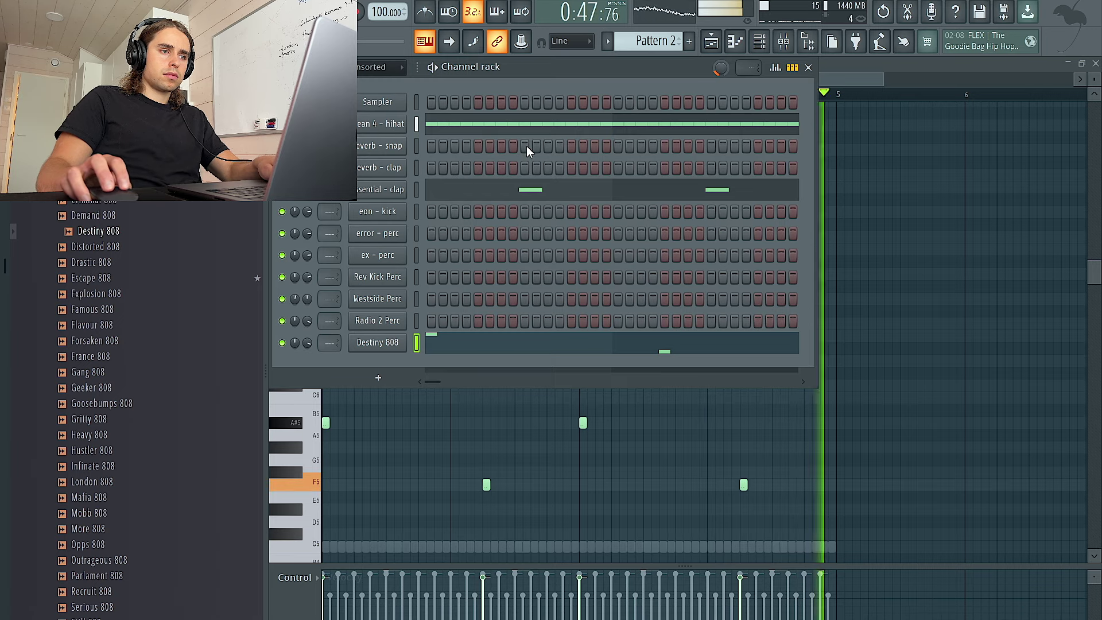
{"action": "left_click", "coordinate": [524, 168]}
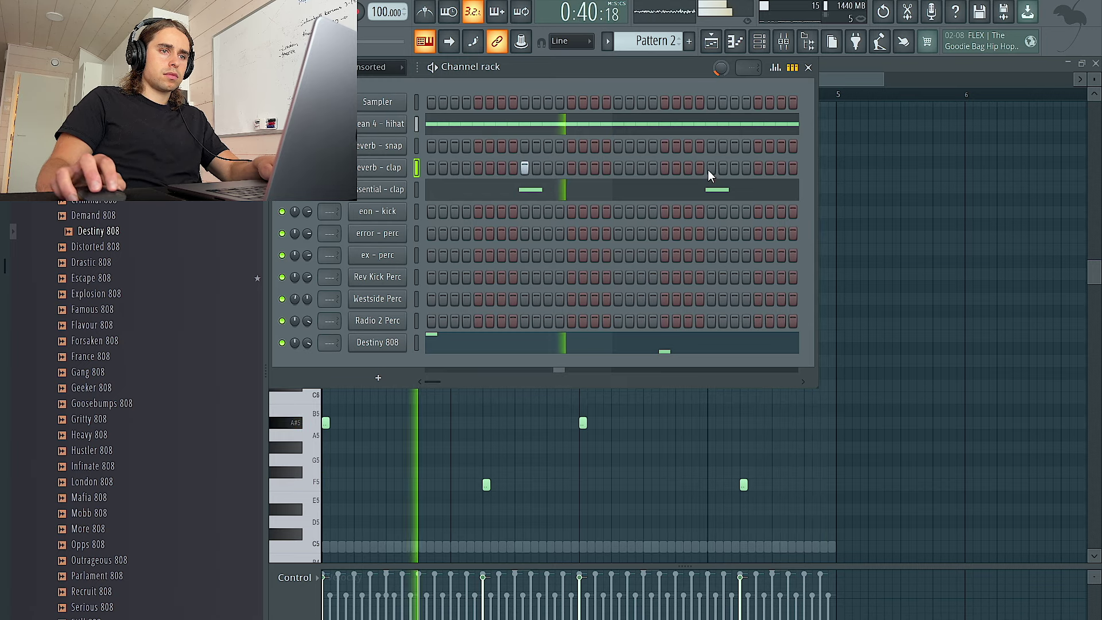
{"action": "right_click", "coordinate": [364, 163]}
{"action": "left_click", "coordinate": [390, 163]}
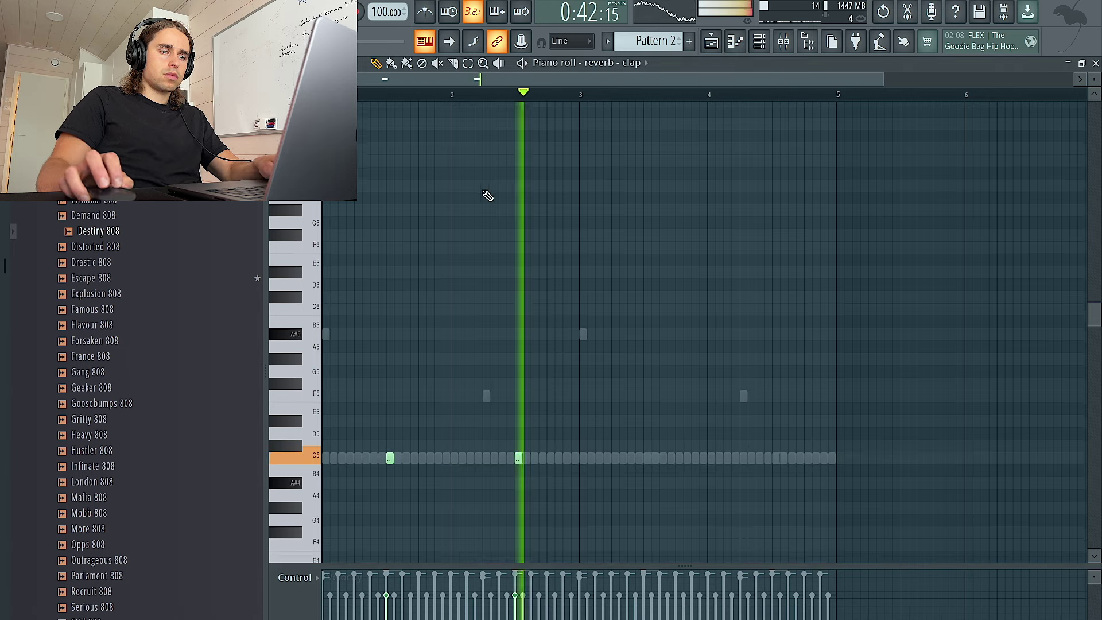
{"action": "scroll", "coordinate": [487, 195], "scroll_direction": "down", "scroll_amount": 2}
{"action": "key", "text": "ctrl+a"}
{"action": "key", "text": "ctrl+b"}
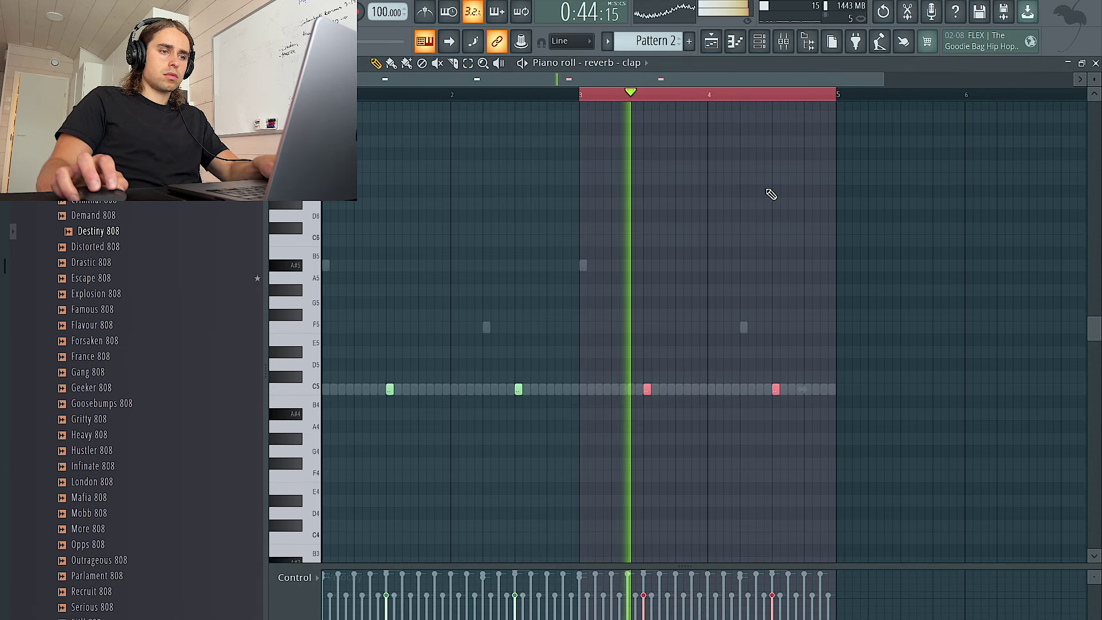
Create Pattern 3 with the four reverb – clap notes, shifted one step earlier
{"action": "left_click", "coordinate": [689, 41]}
{"action": "left_click", "coordinate": [712, 41]}
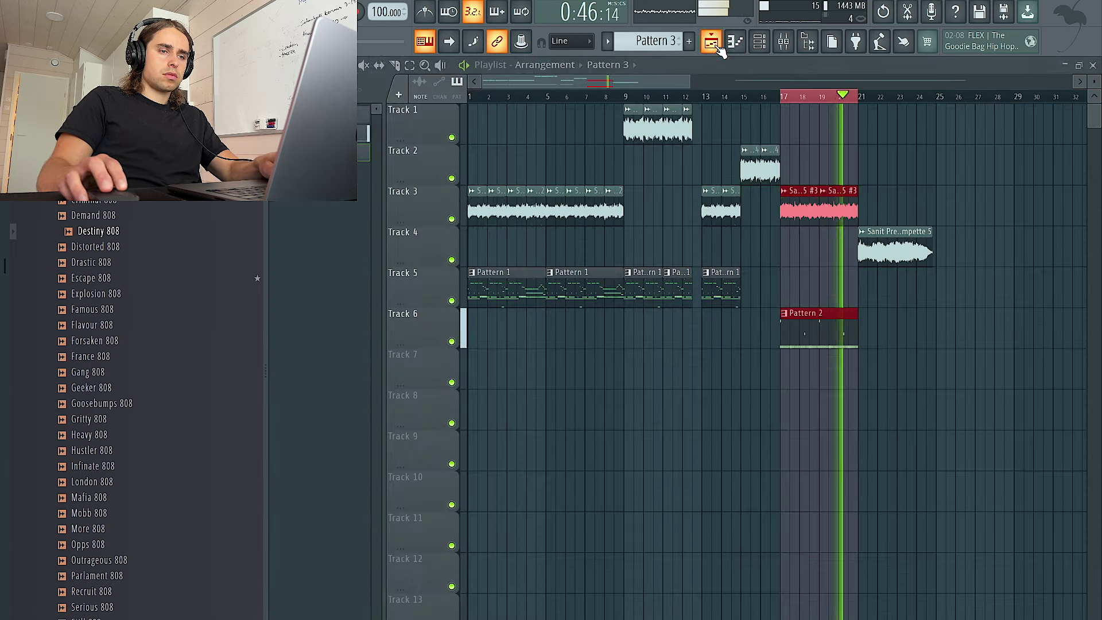
{"action": "left_click", "coordinate": [738, 44]}
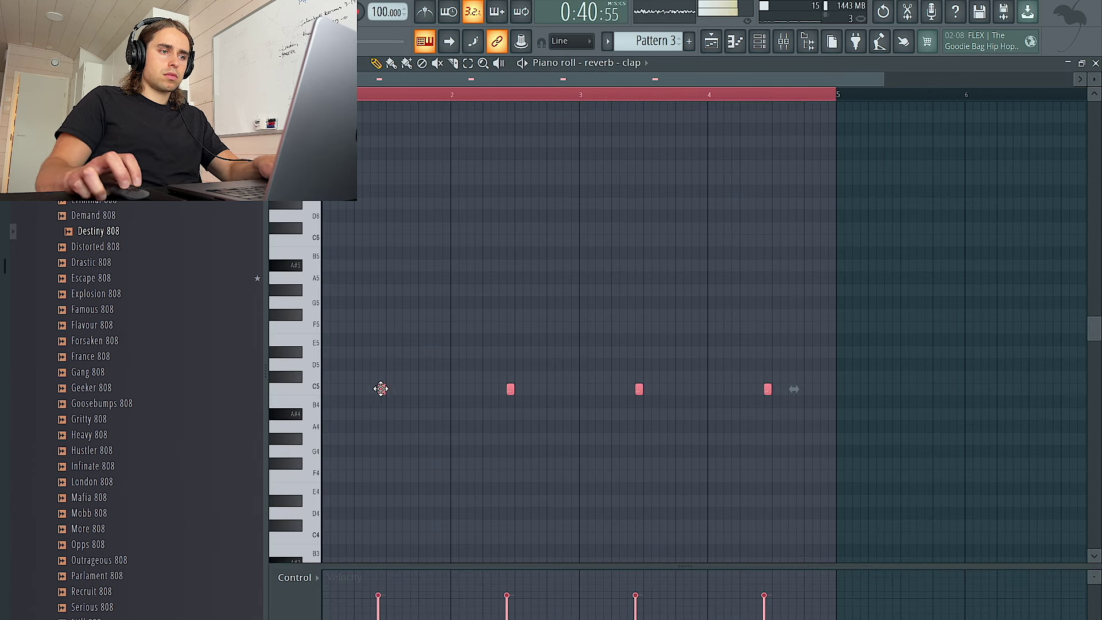
Place Pattern 3 on Track 7 at bar 21 and repeat the Pattern 2 clip at bar 21 on Track 6
{"action": "left_click", "coordinate": [712, 42]}
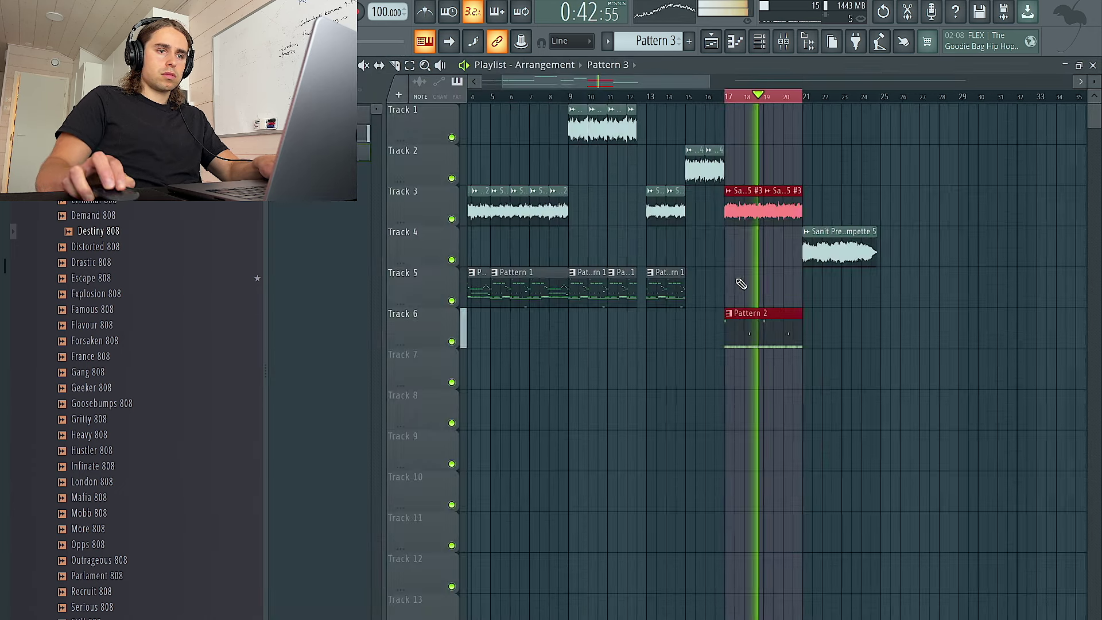
{"action": "left_click", "coordinate": [790, 371]}
{"action": "left_click_drag", "start_coordinate": [834, 329], "coordinate": [783, 320]}
{"action": "key", "text": "ctrl+b"}
Move the long Track 4 trumpet clip from bar 21 to bar 29 and repeat the two Track 3 chops from bar 17 at bar 21
{"action": "left_click_drag", "start_coordinate": [840, 241], "coordinate": [996, 237]}
{"action": "left_click_drag", "start_coordinate": [850, 215], "coordinate": [727, 206]}
{"action": "key", "text": "ctrl+b"}
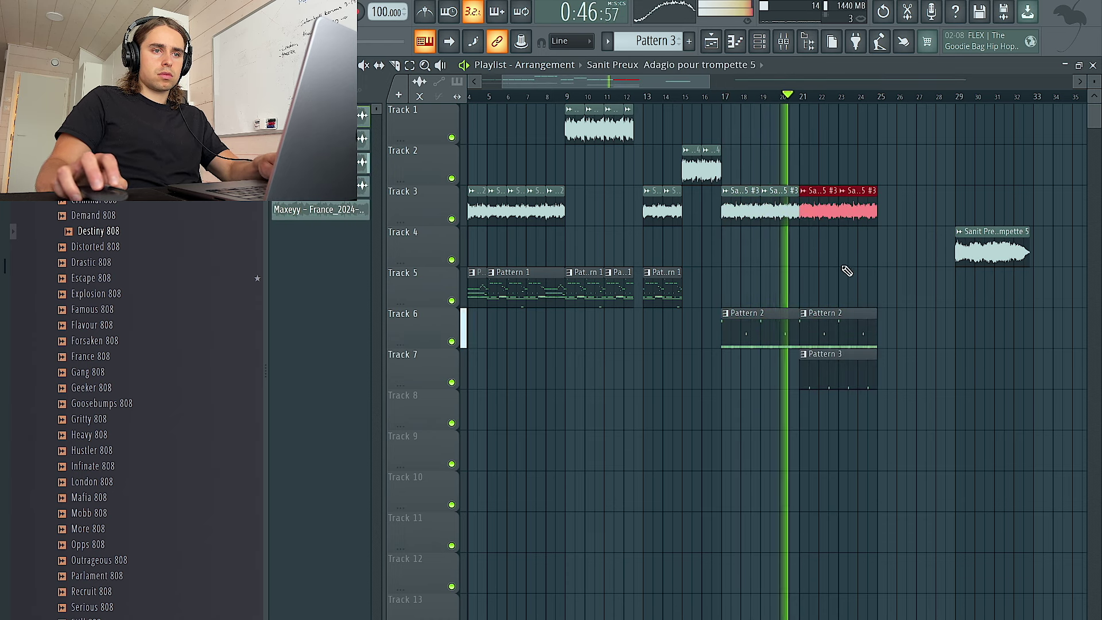
Make Pattern 2 the active pattern and select the section from bar 17 to bar 25 for looped playback
{"action": "left_click", "coordinate": [842, 325]}
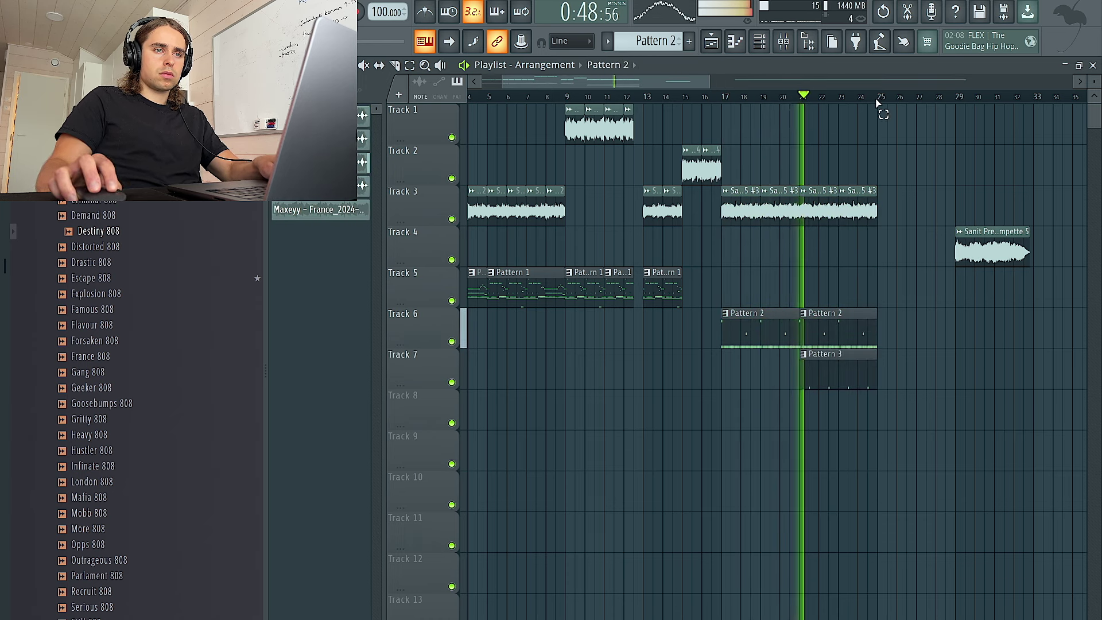
{"action": "left_click_drag", "start_coordinate": [877, 102], "coordinate": [725, 101]}
{"action": "double_click", "coordinate": [776, 198]}
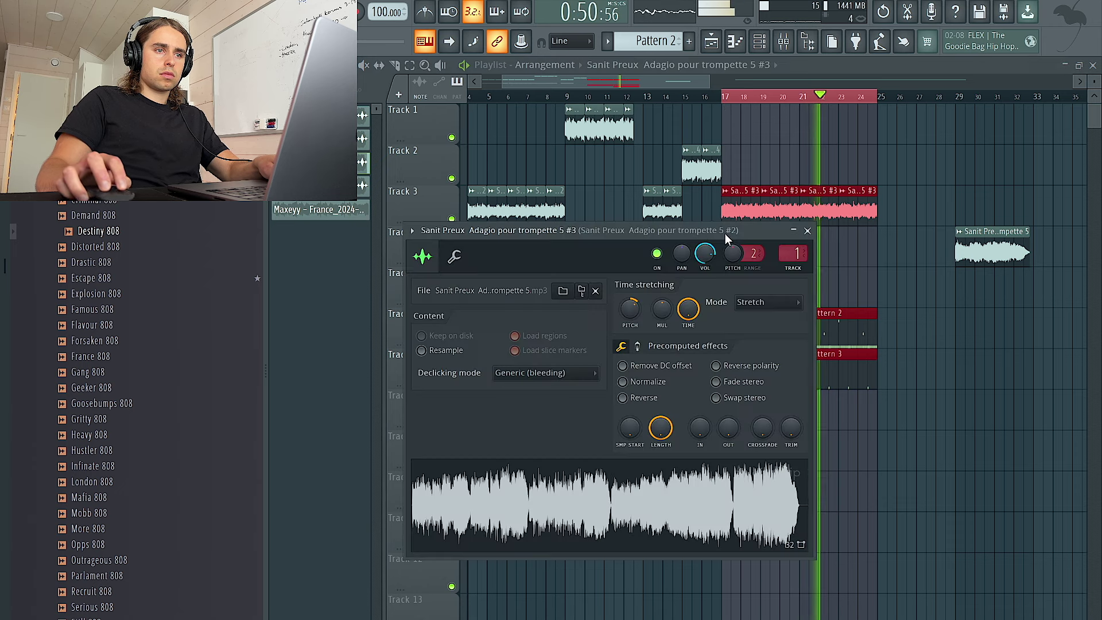
{"action": "key", "text": "Escape"}
Show the unsorted channels and add Westside Perc hits on steps 1 and 21 of Pattern 2
{"action": "left_click", "coordinate": [759, 42]}
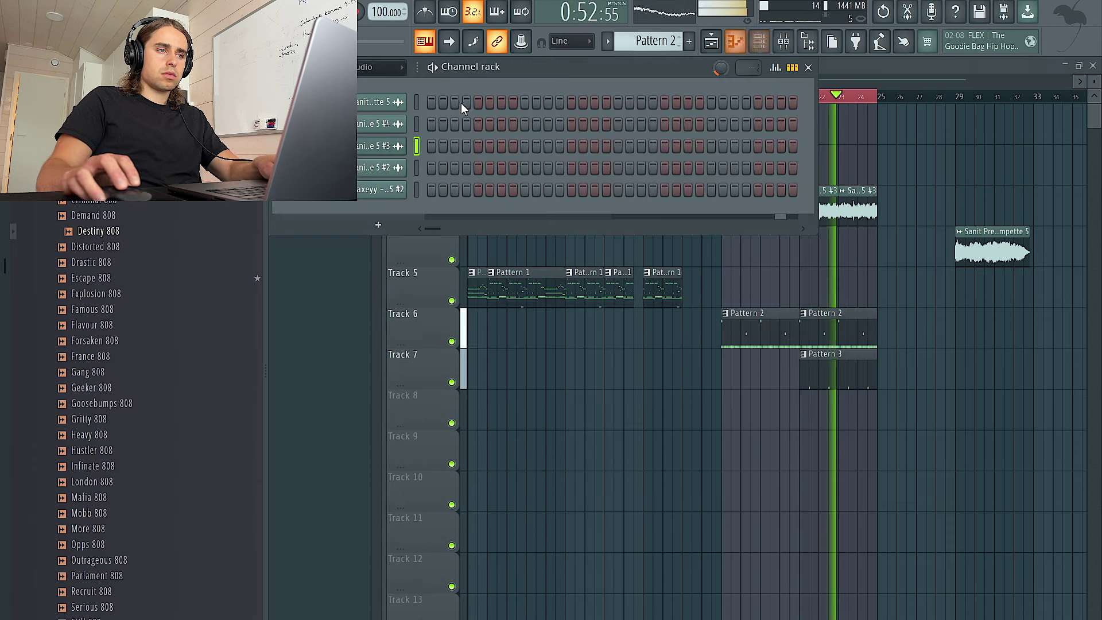
{"action": "left_click", "coordinate": [372, 71]}
{"action": "left_click", "coordinate": [396, 131]}
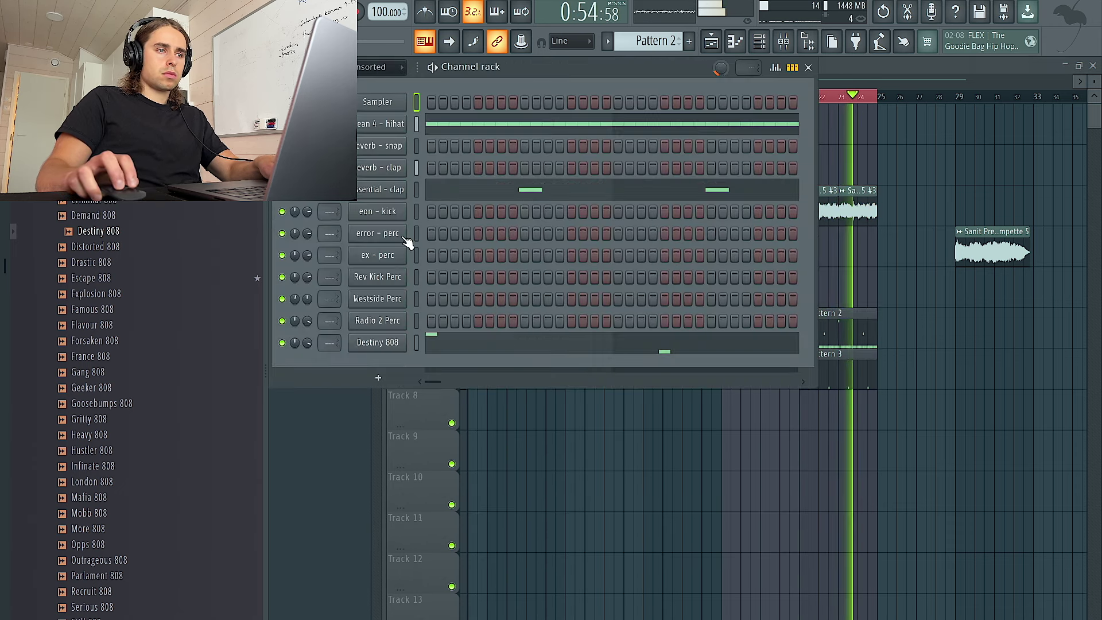
{"action": "left_click", "coordinate": [431, 299]}
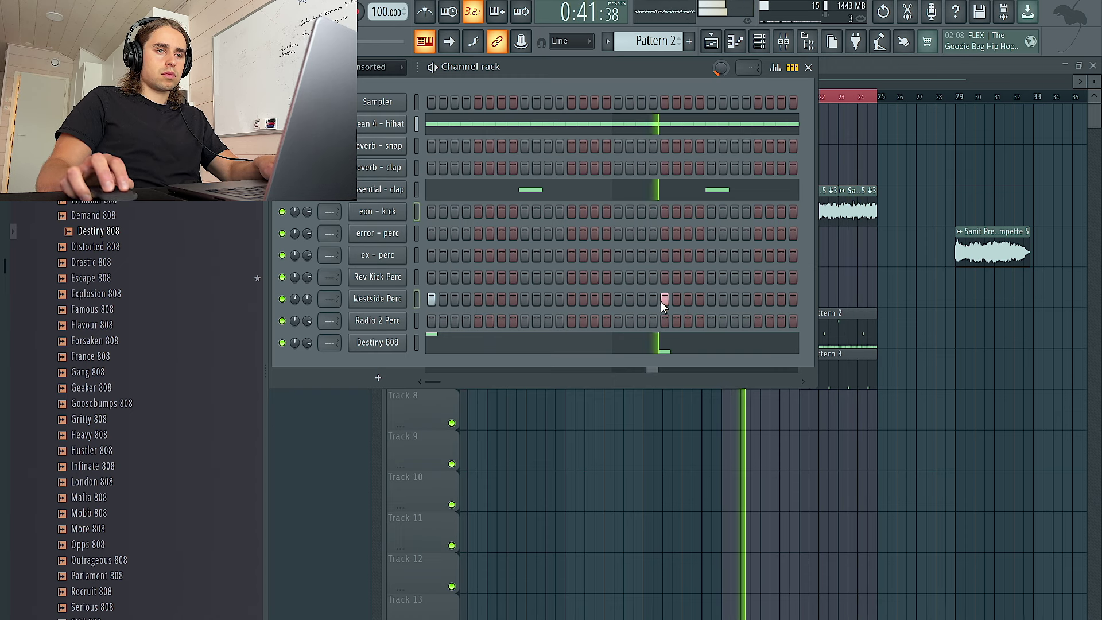
Duplicate the two Westside Perc notes in the piano roll so they repeat from bar 3 of Pattern 2
{"action": "right_click", "coordinate": [402, 299]}
{"action": "left_click", "coordinate": [430, 297]}
{"action": "key", "text": "ctrl+a"}
{"action": "key", "text": "ctrl+b"}
{"action": "key", "text": "ctrl+d"}
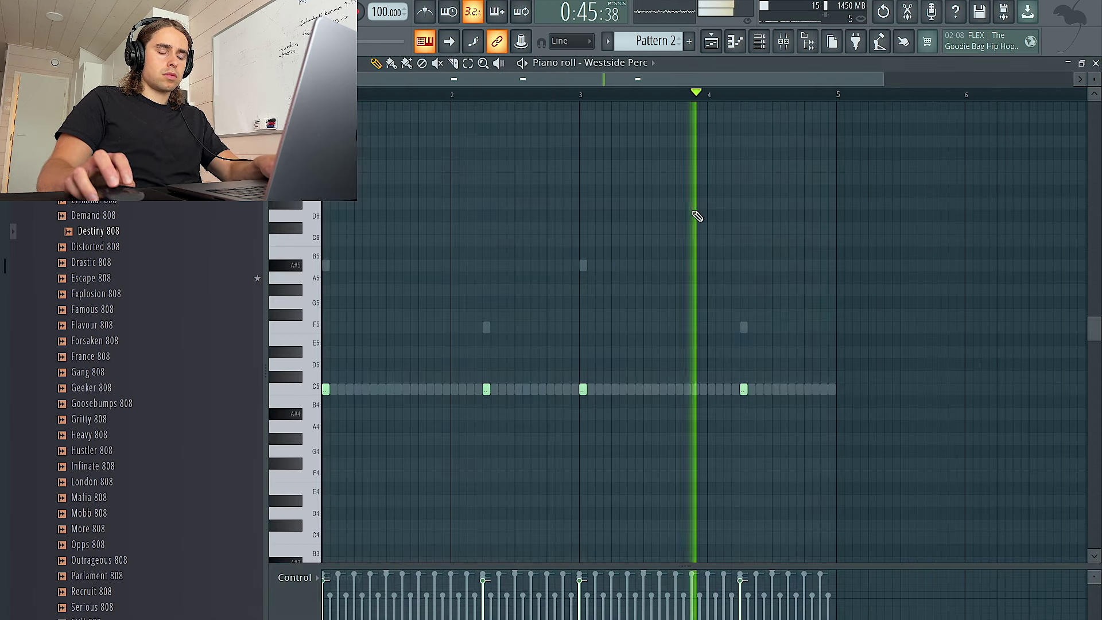
Display note panning for Westside Perc and select all four of its notes
{"action": "left_click", "coordinate": [296, 578]}
{"action": "left_click", "coordinate": [311, 598]}
{"action": "key", "text": "ctrl+a"}
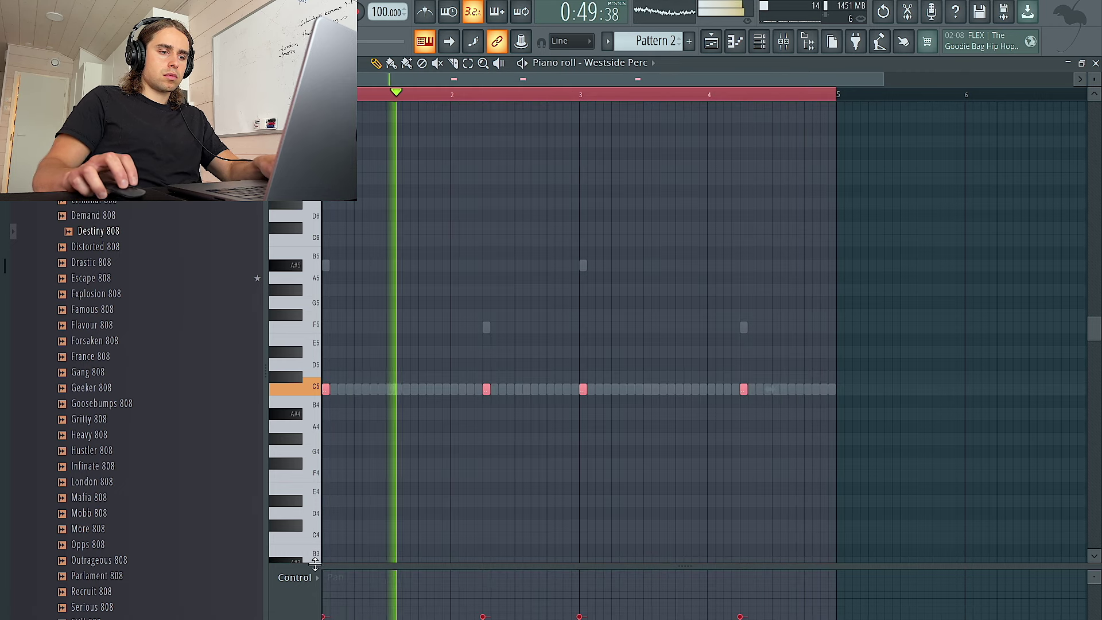
Show note velocity in the control lane of the Westside Perc piano roll
{"action": "left_click", "coordinate": [298, 579]}
{"action": "left_click", "coordinate": [307, 598]}
{"action": "left_click", "coordinate": [299, 579]}
{"action": "left_click", "coordinate": [317, 611]}
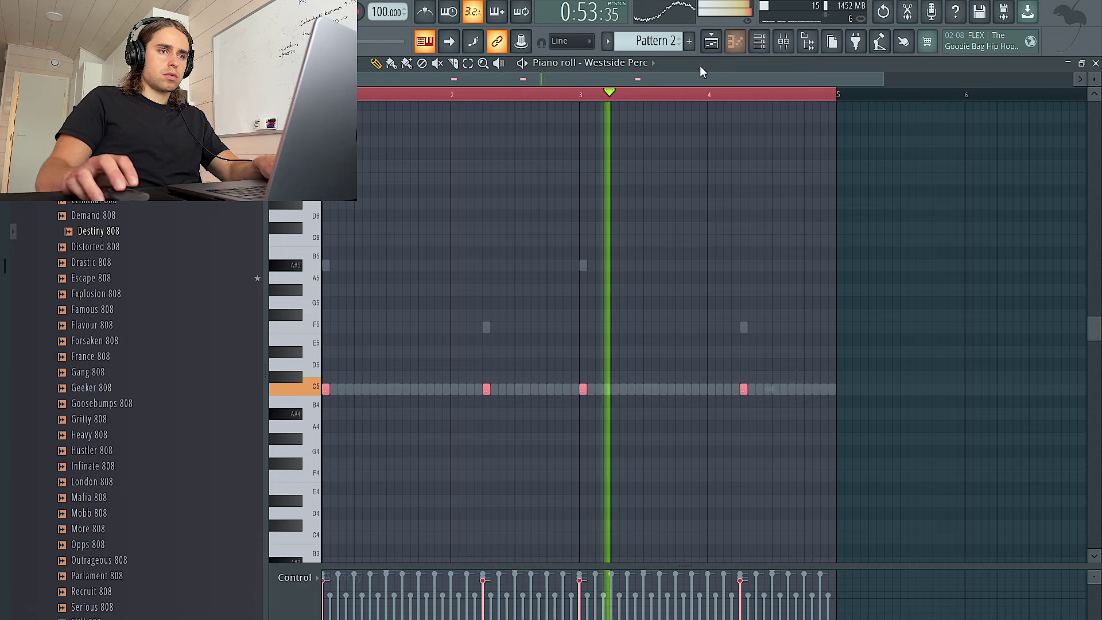
Open the Radio 2 Perc channel in the piano roll and place its C5 note just after the start of bar 4
{"action": "key", "text": "F6"}
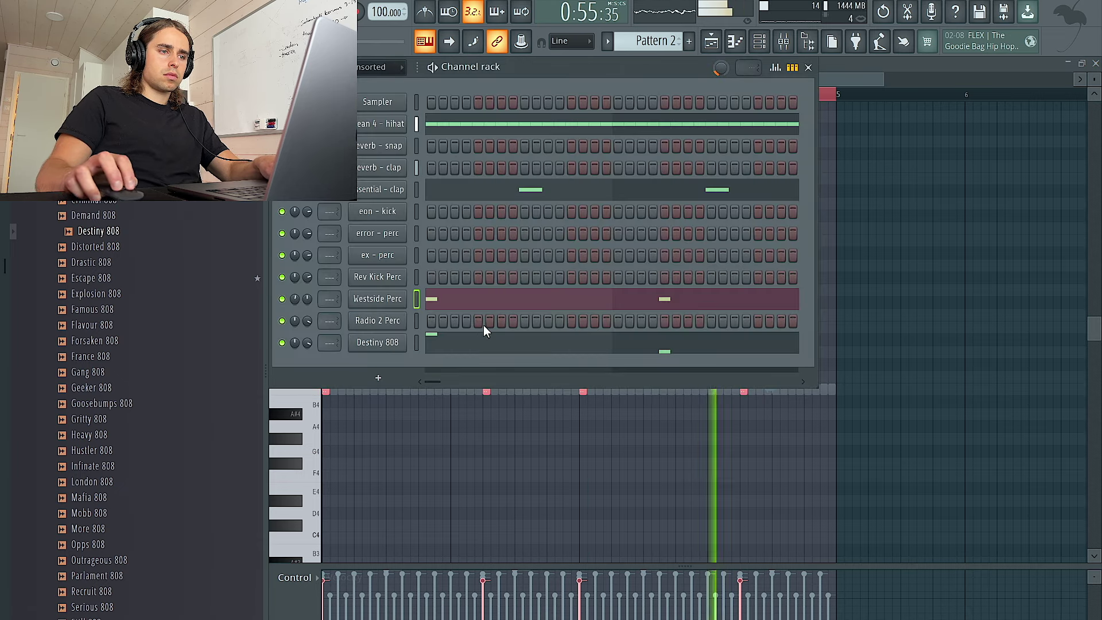
{"action": "right_click", "coordinate": [387, 324]}
{"action": "left_click", "coordinate": [502, 336]}
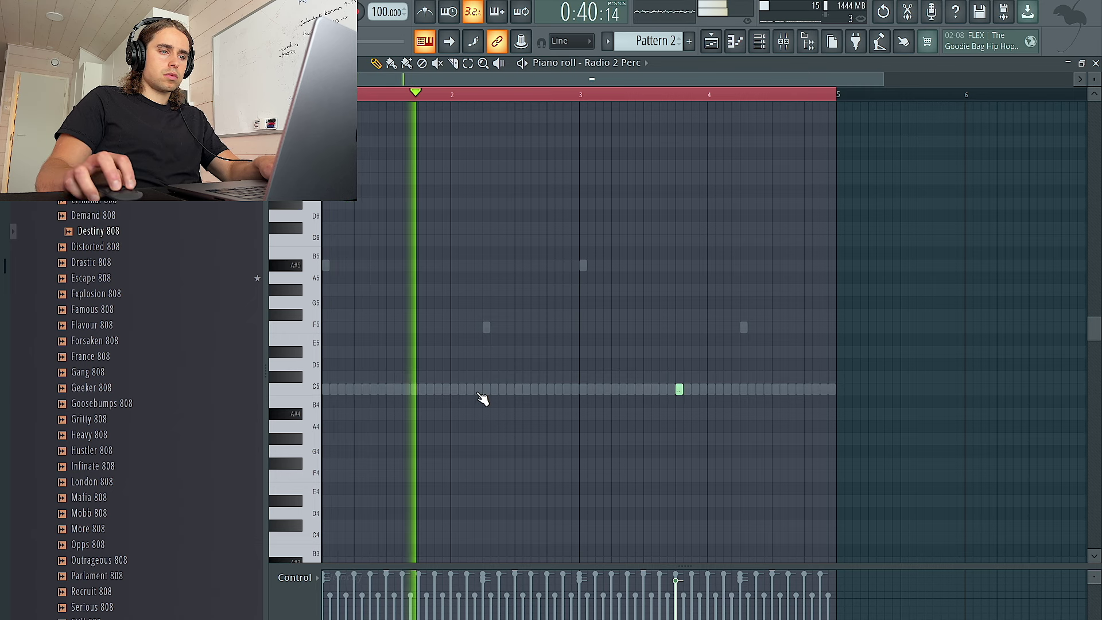
{"action": "left_click", "coordinate": [727, 390]}
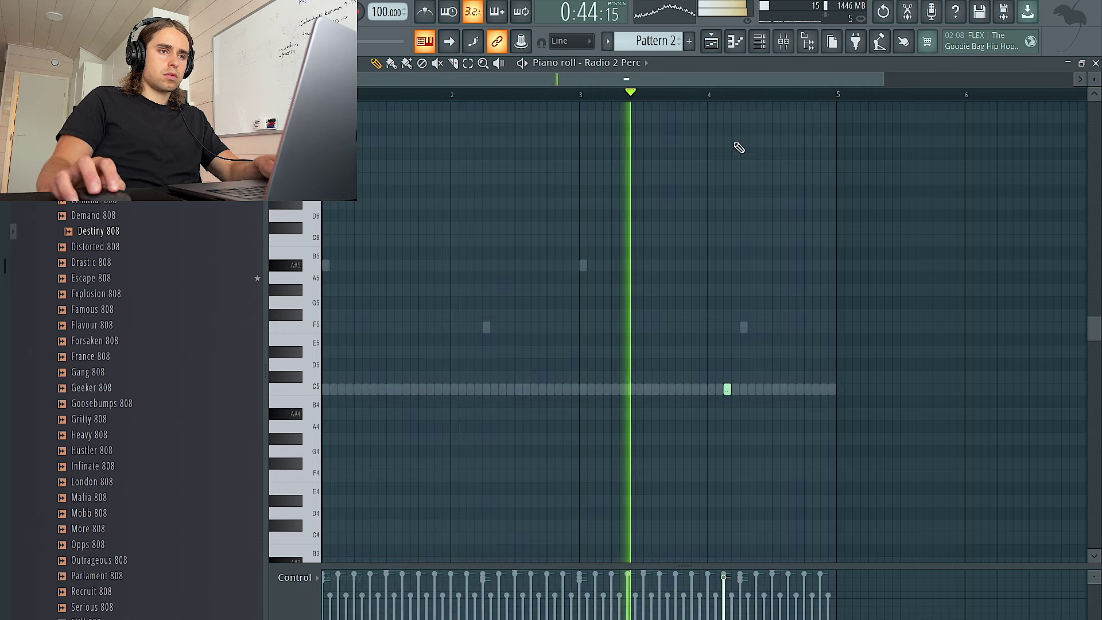
Replace the Destiny 808 sample in the channel rack with London 808 from the drum kit
{"action": "left_click", "coordinate": [760, 42]}
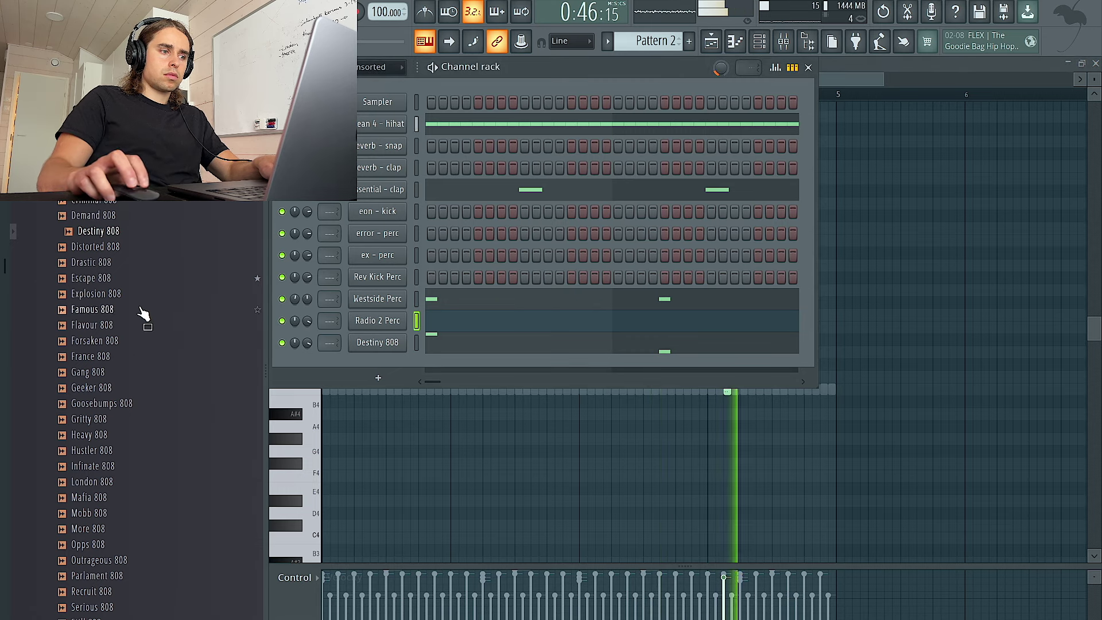
{"action": "scroll", "coordinate": [143, 313], "scroll_direction": "down", "scroll_amount": 2}
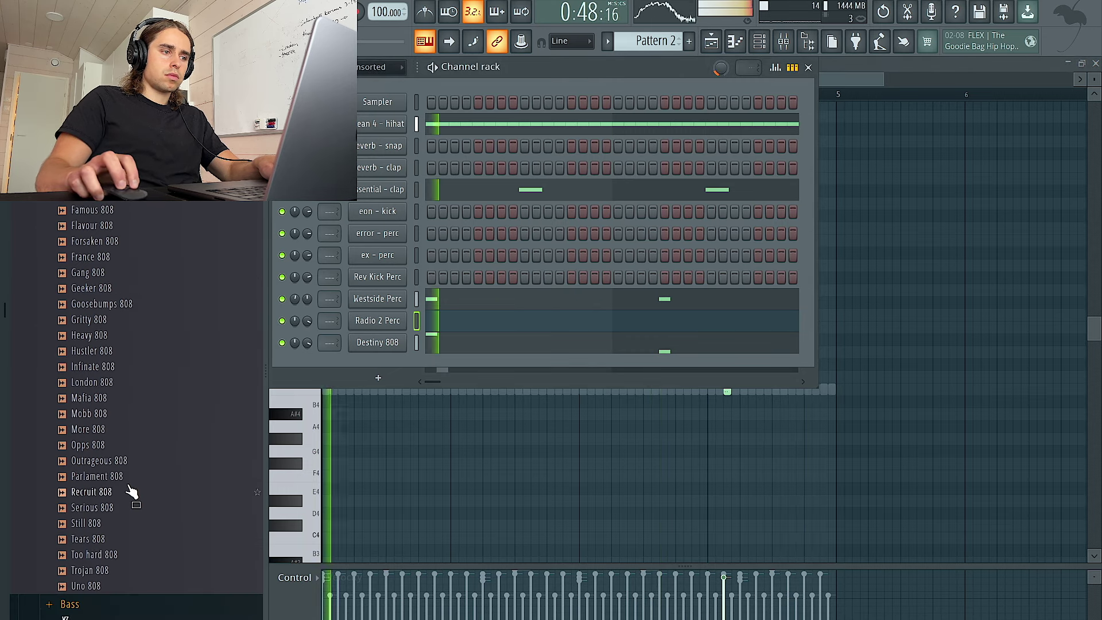
{"action": "left_click_drag", "start_coordinate": [100, 383], "coordinate": [376, 344]}
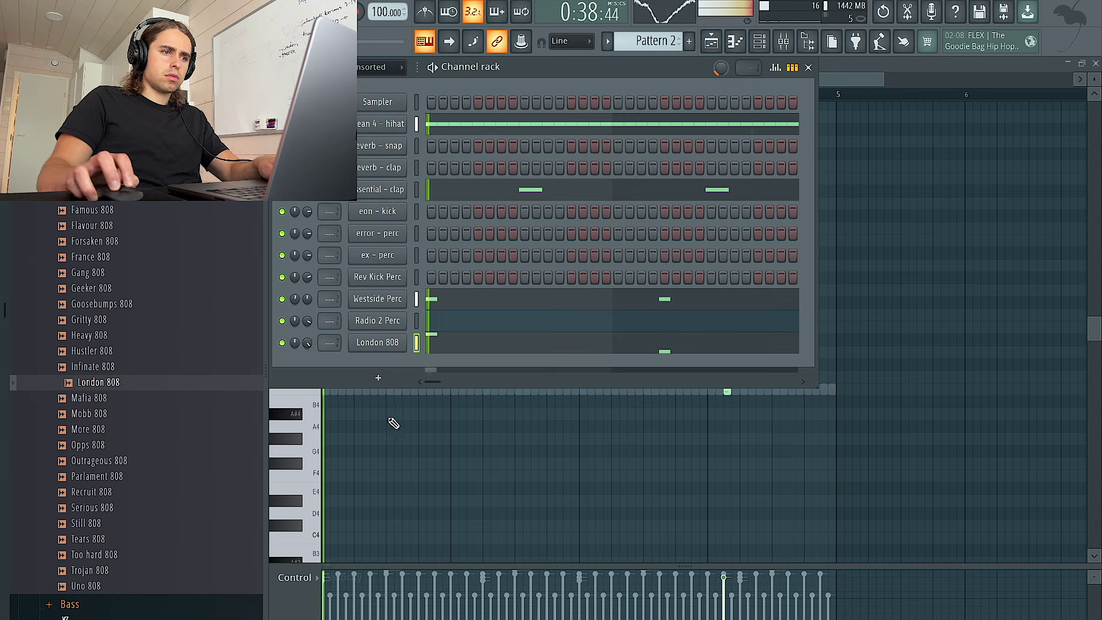
In the London 808 piano roll, lower the bar 3 A#5 note one octave to A#4 and lengthen all notes
{"action": "key", "text": "F6"}
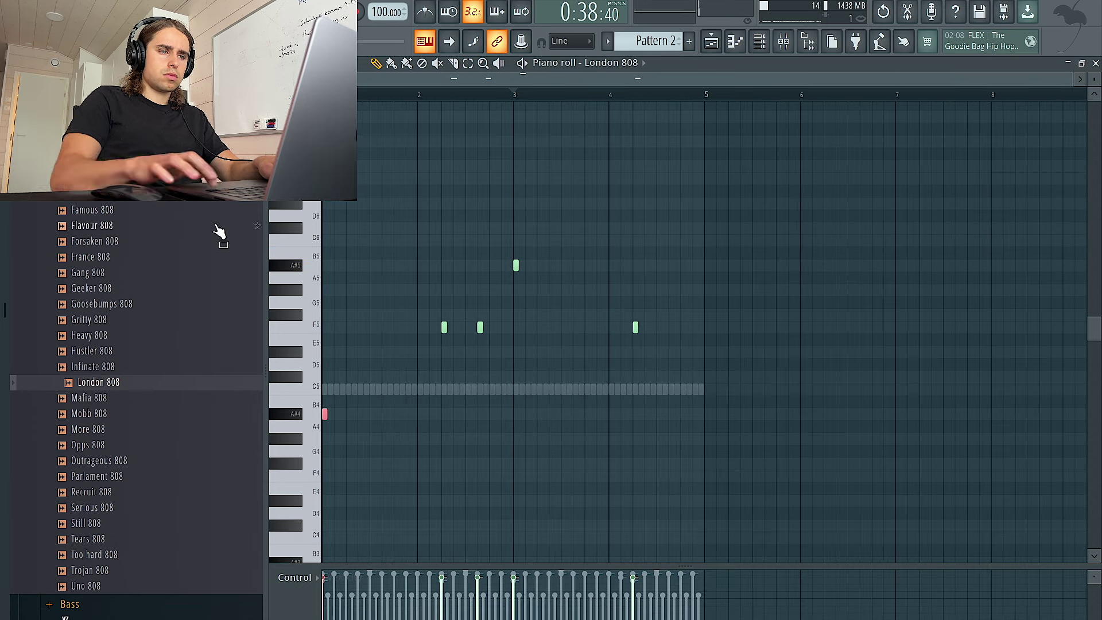
{"action": "key", "text": "space"}
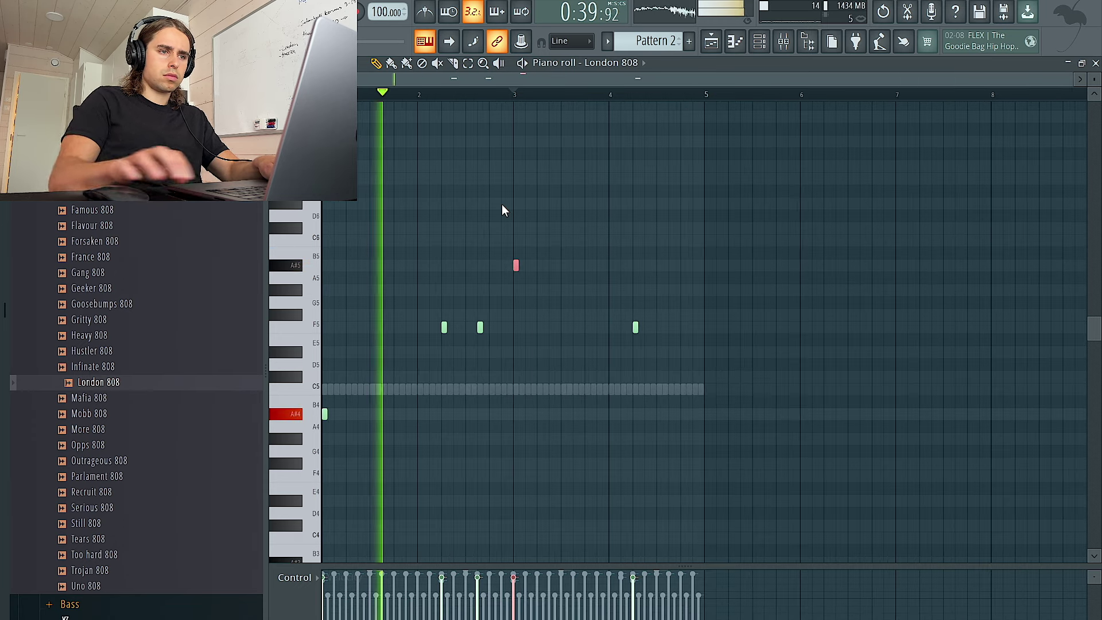
{"action": "key", "text": "ctrl+Down"}
{"action": "key", "text": "ctrl+a"}
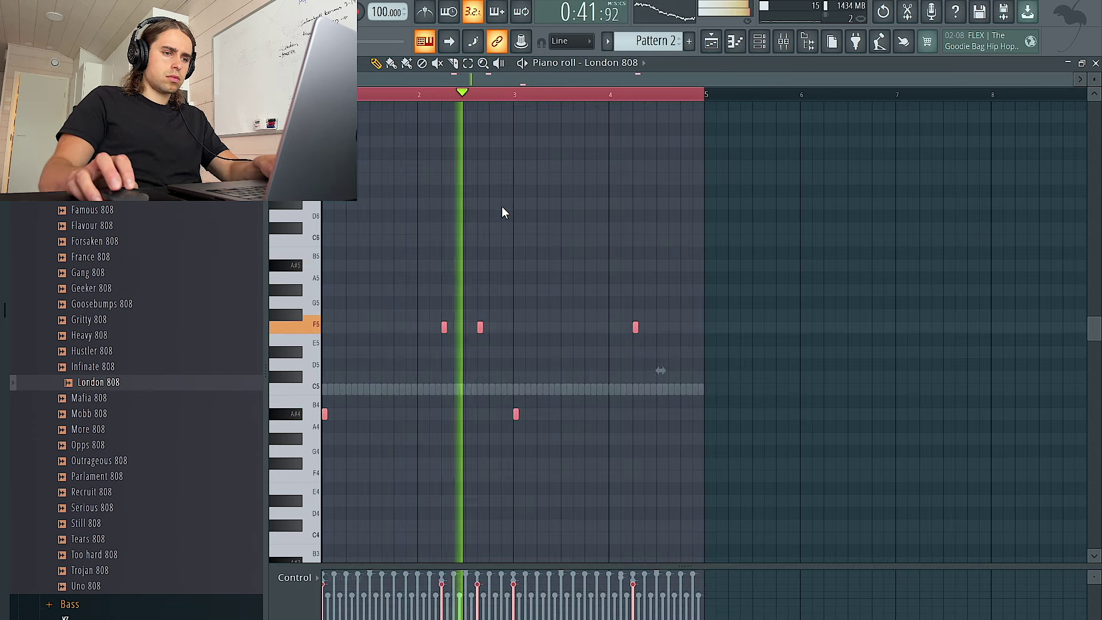
{"action": "left_click", "coordinate": [502, 205]}
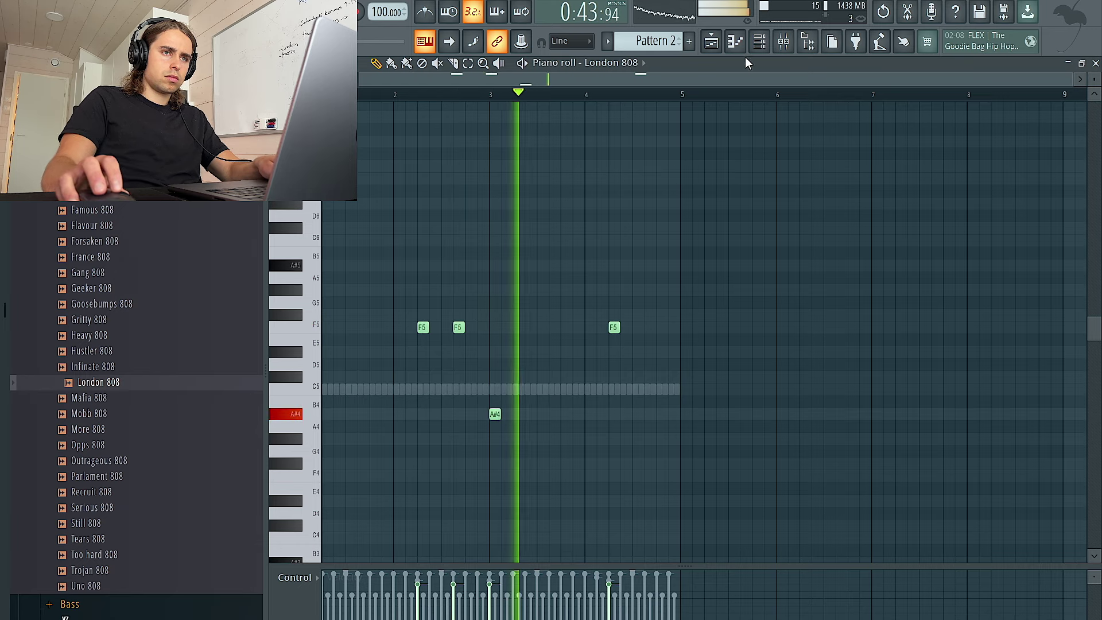
Open the clean 4 - hihat channel in the piano roll and review its notes during playback
{"action": "left_click", "coordinate": [760, 41]}
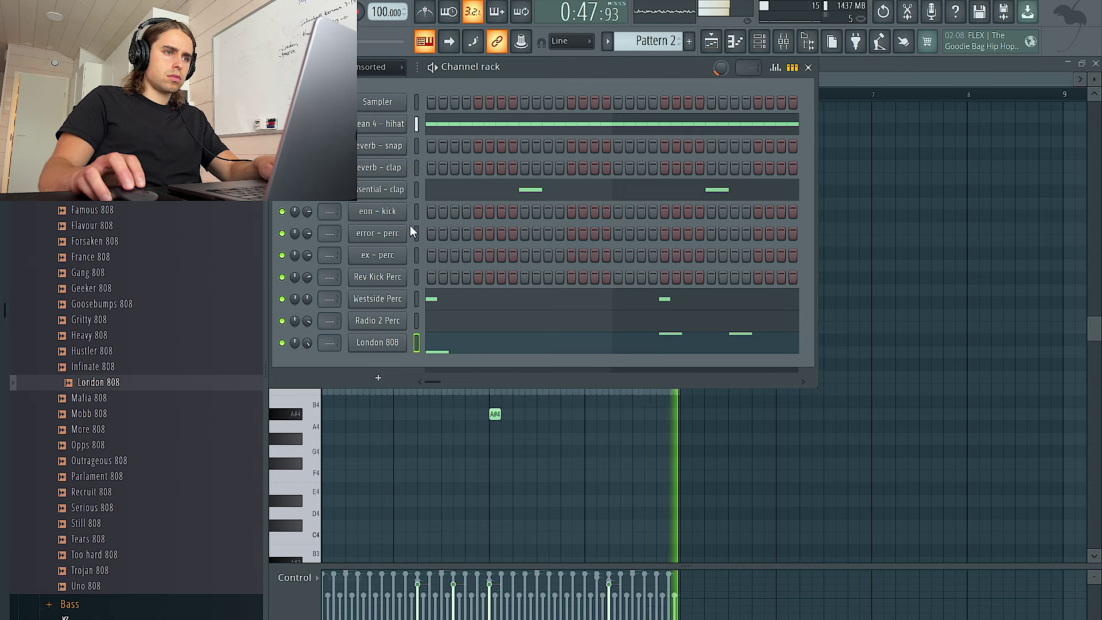
{"action": "right_click", "coordinate": [383, 124]}
{"action": "left_click", "coordinate": [427, 118]}
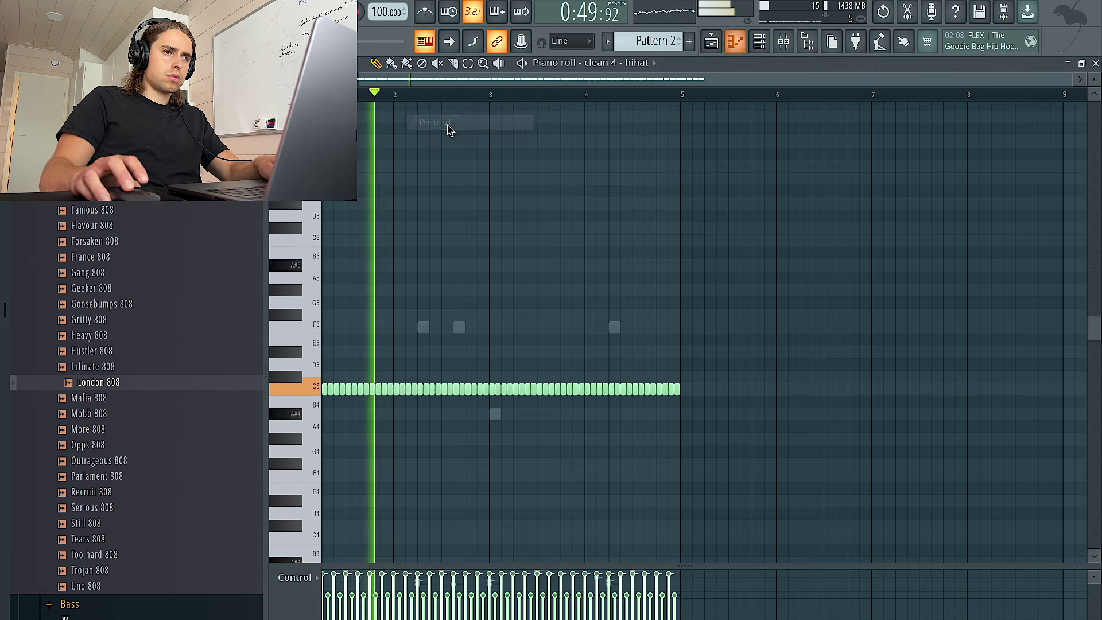
{"action": "scroll", "coordinate": [453, 172], "scroll_direction": "down", "scroll_amount": 3}
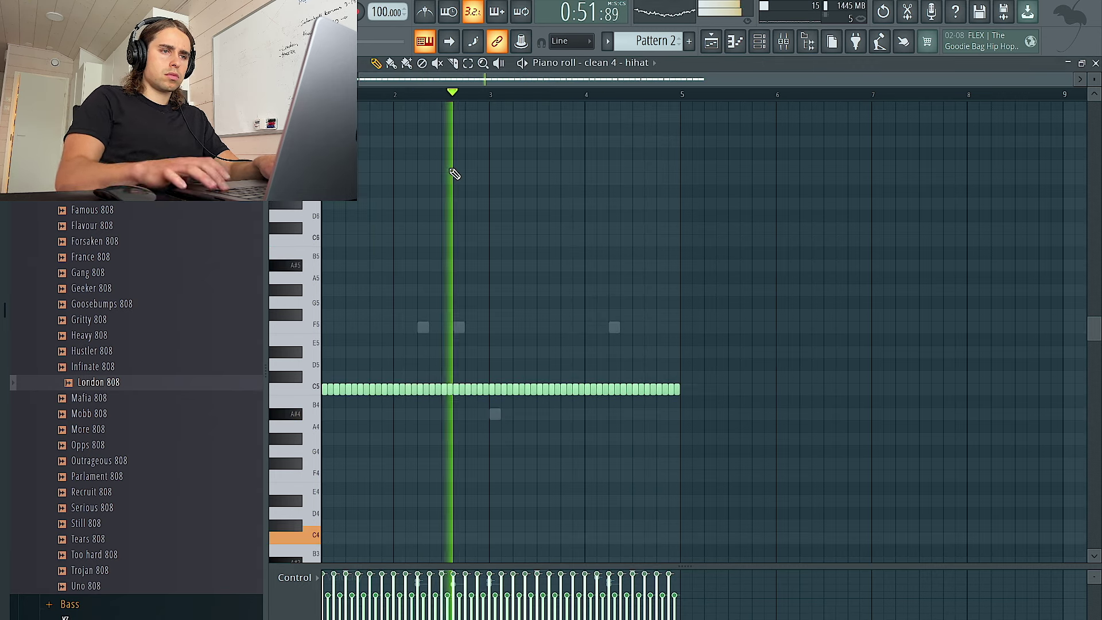
Load the HalfTime effect into slot 2 of mixer Insert 2 and close its window
{"action": "left_click", "coordinate": [759, 41]}
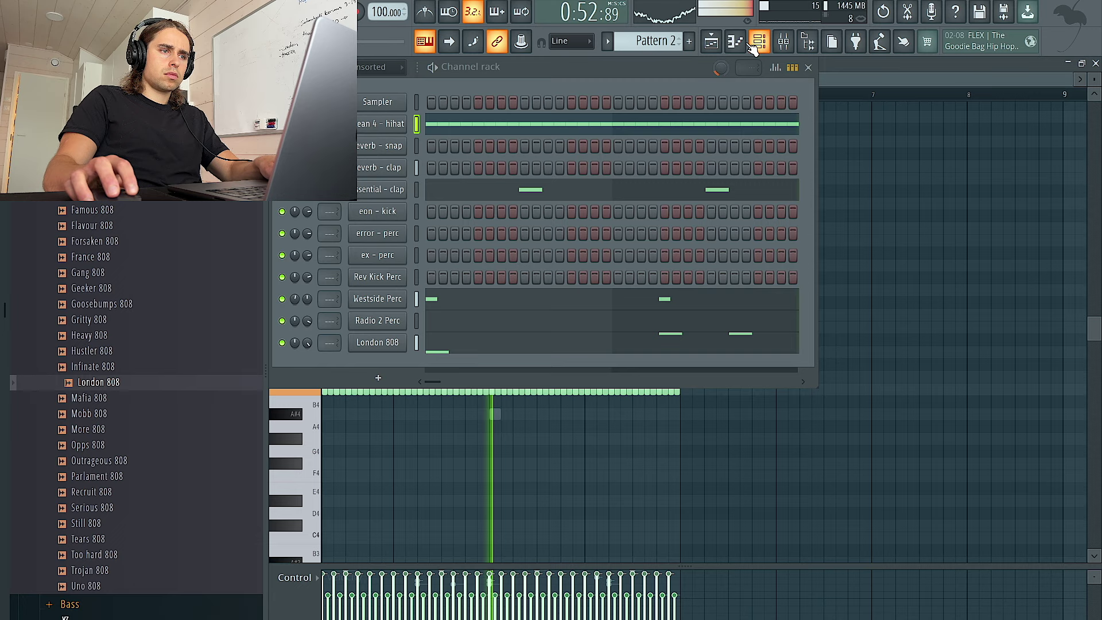
{"action": "left_click", "coordinate": [787, 42]}
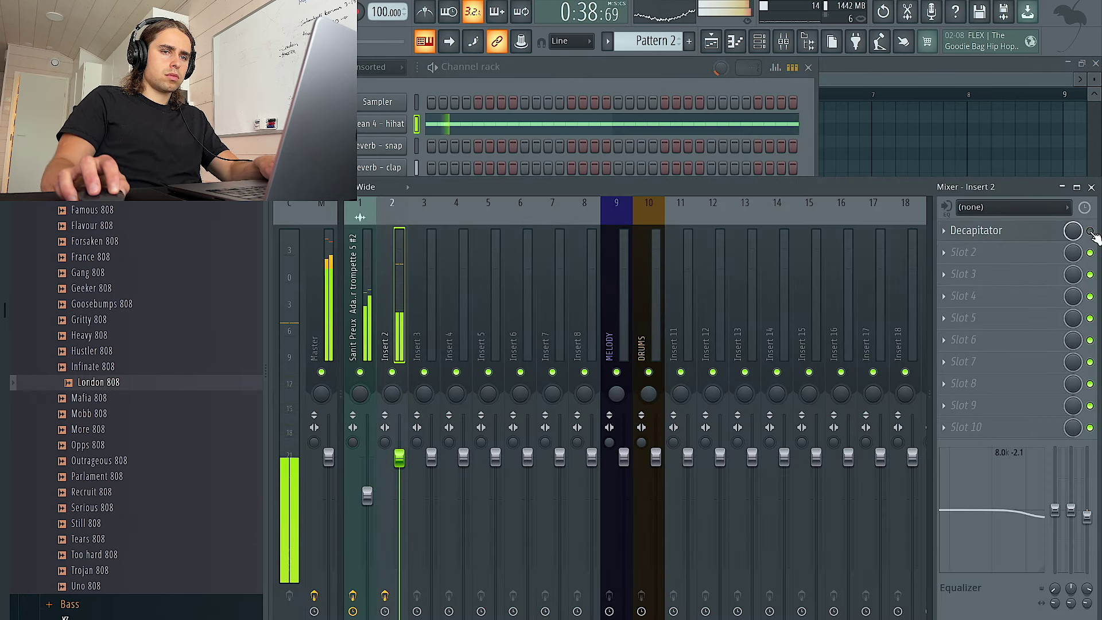
{"action": "left_click", "coordinate": [996, 253]}
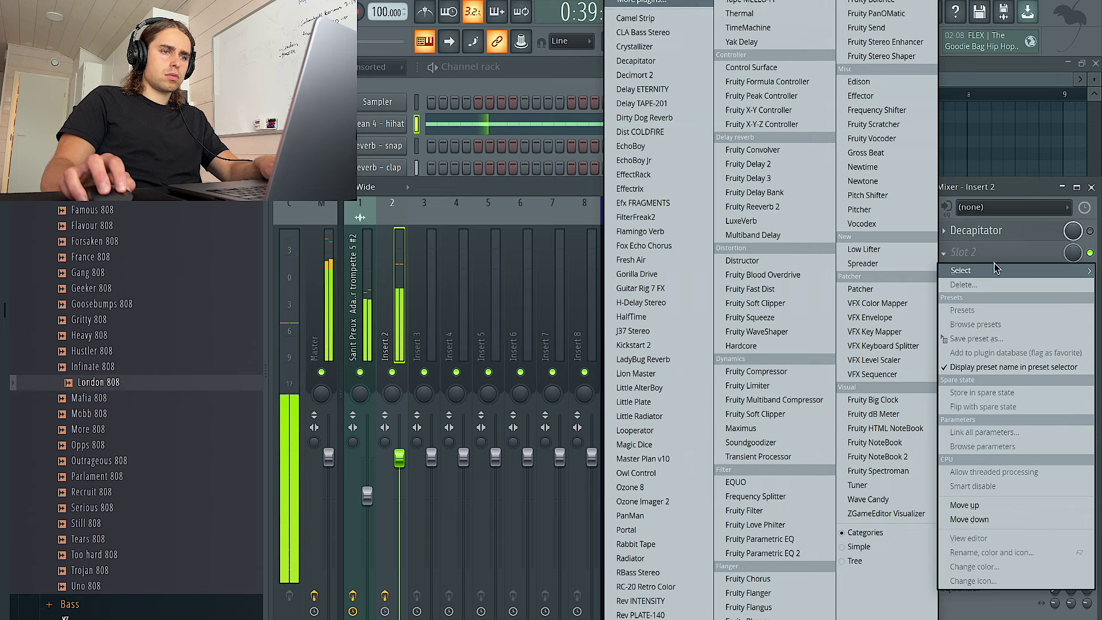
{"action": "left_click", "coordinate": [632, 317]}
{"action": "left_click", "coordinate": [498, 144]}
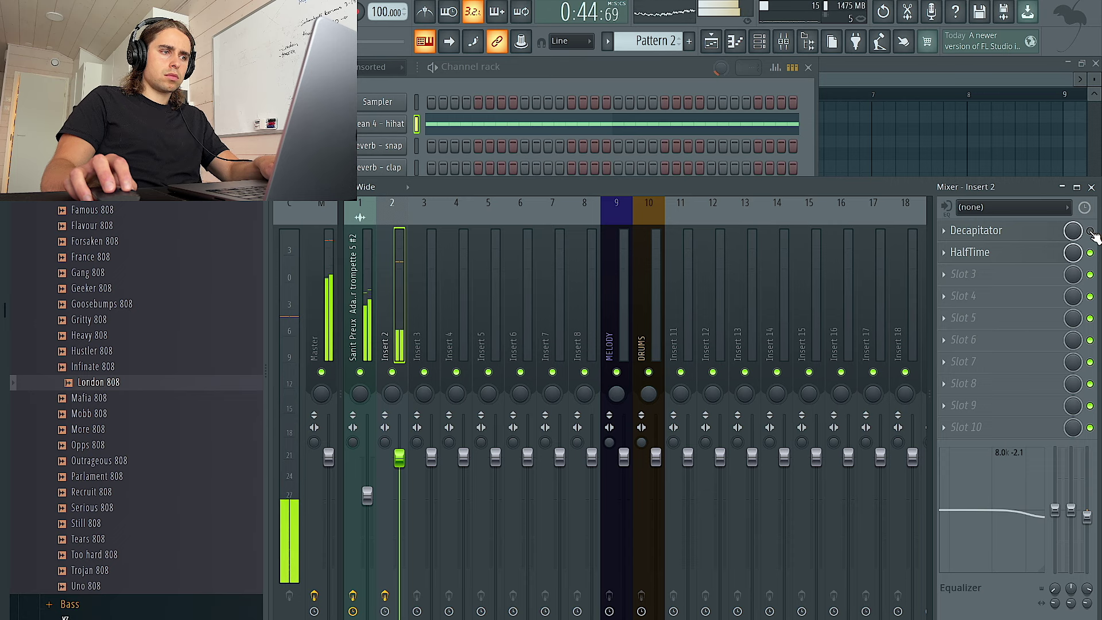
Create an automation clip for HalfTime's mix level and show it in the playlist
{"action": "right_click", "coordinate": [1056, 250]}
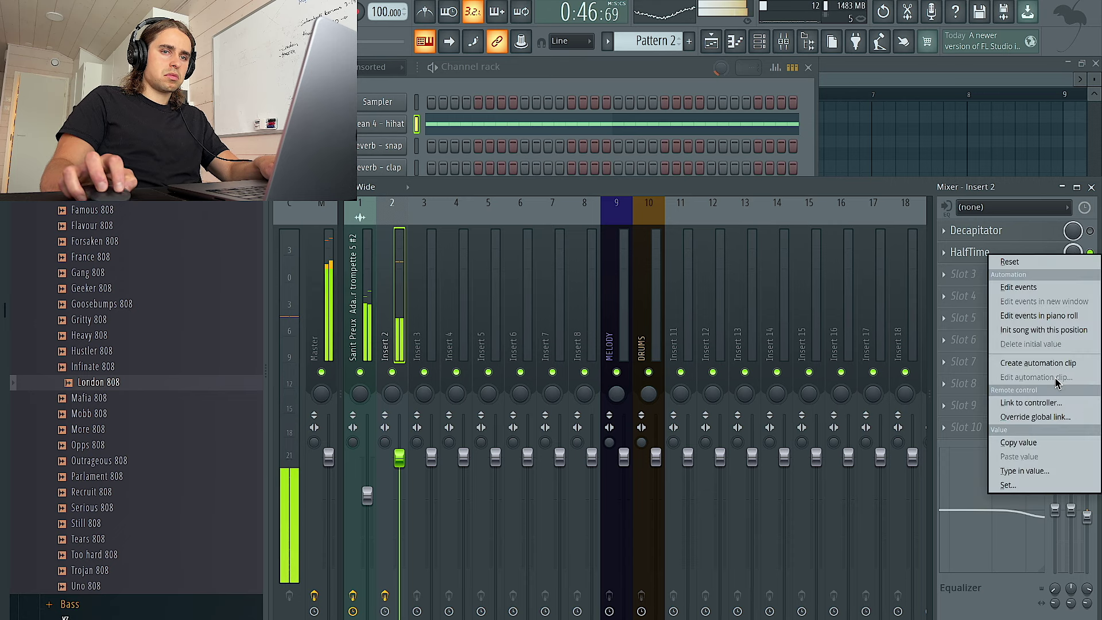
{"action": "left_click", "coordinate": [1028, 368]}
{"action": "left_click", "coordinate": [711, 43]}
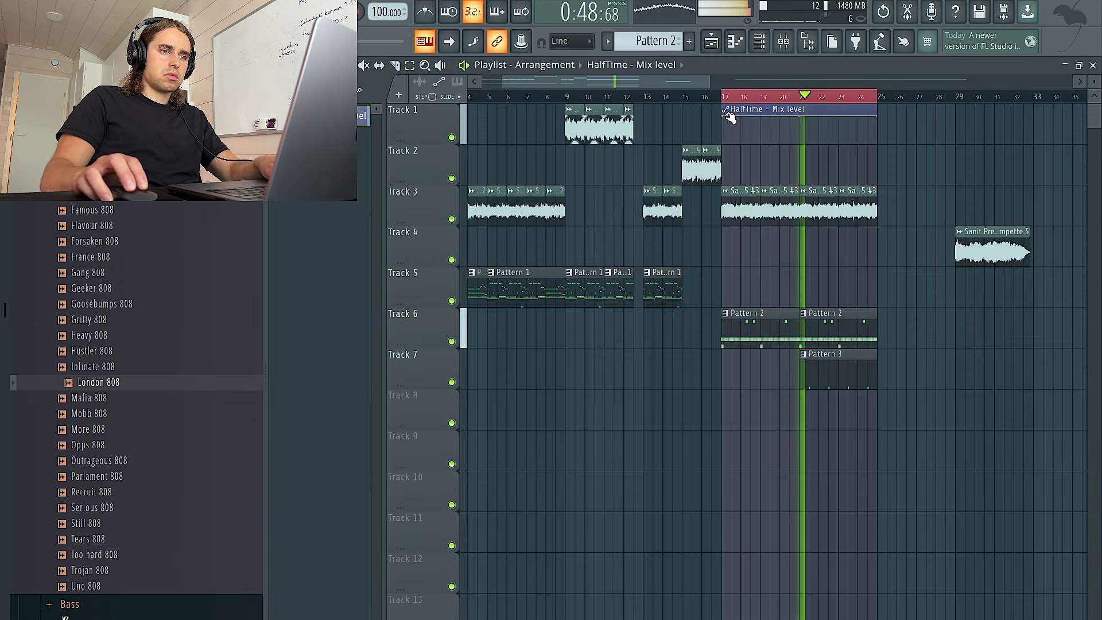
Lower the start point of the HalfTime mix level automation and add a control point at bar 21
{"action": "left_click_drag", "start_coordinate": [724, 116], "coordinate": [726, 145]}
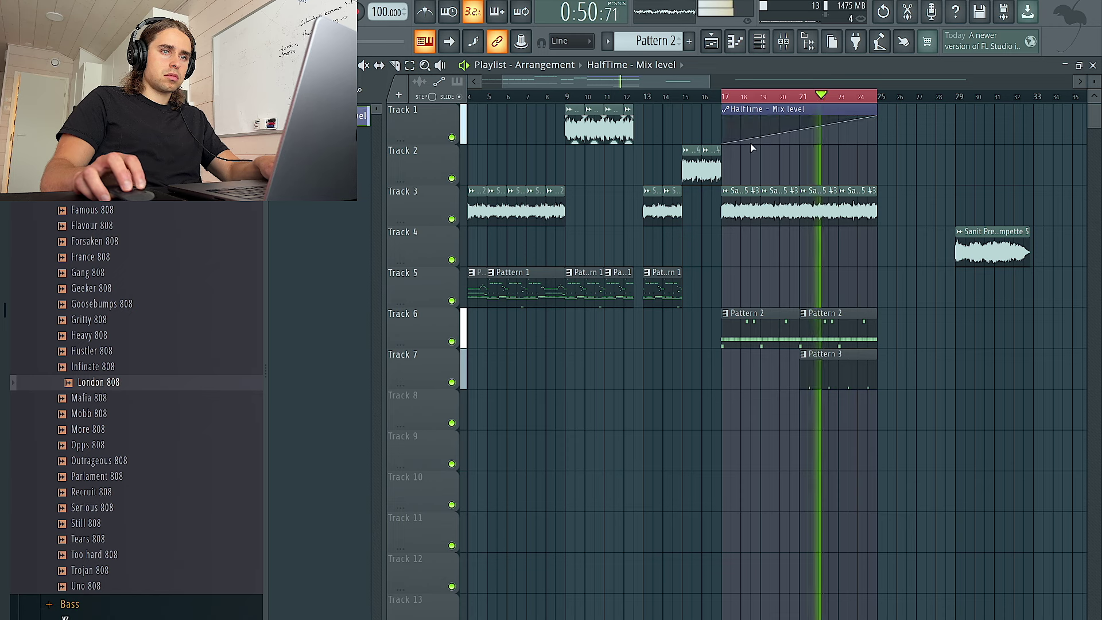
{"action": "right_click", "coordinate": [803, 142]}
{"action": "right_click", "coordinate": [803, 135]}
Slice the HalfTime mix level clip at bar 21 and arrange the pieces along Track 1
{"action": "left_click", "coordinate": [395, 65]}
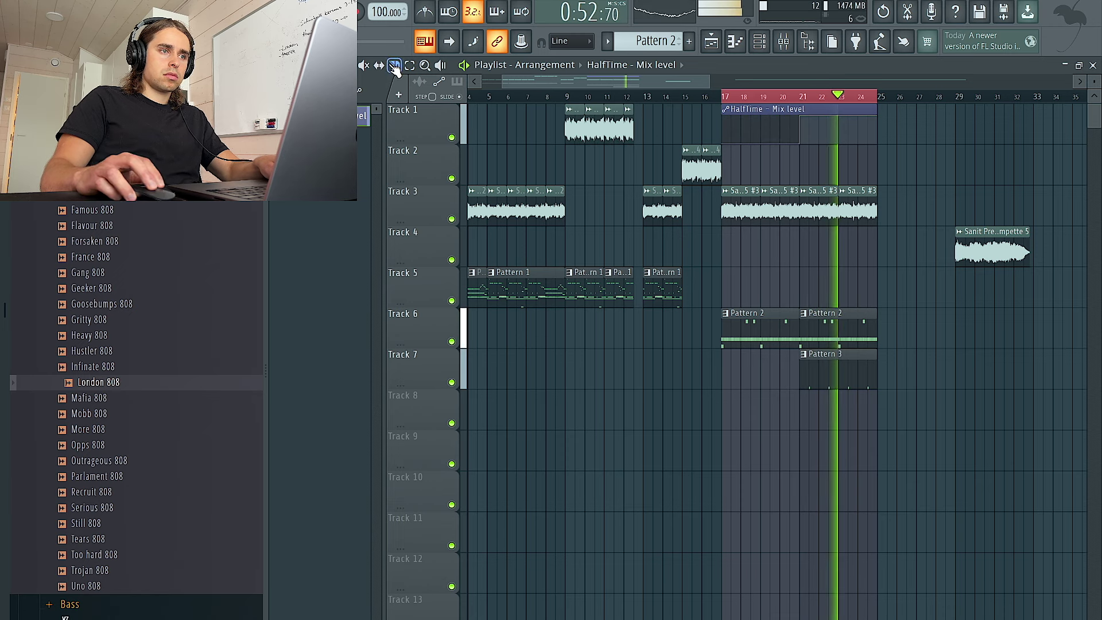
{"action": "left_click_drag", "start_coordinate": [807, 159], "coordinate": [500, 409]}
{"action": "left_click", "coordinate": [911, 112]}
{"action": "left_click", "coordinate": [783, 121]}
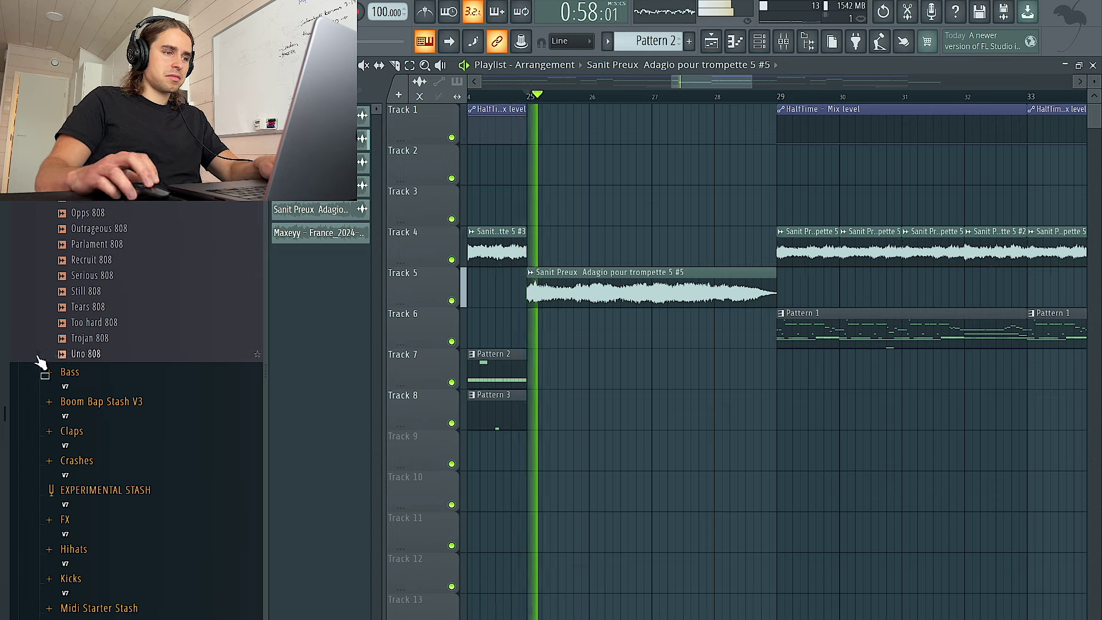
Browse to the Risers & Fills folder of the Maxeyy Stash V7 Drum Kit
{"action": "scroll", "coordinate": [51, 373], "scroll_direction": "down", "scroll_amount": 5}
{"action": "scroll", "coordinate": [112, 349], "scroll_direction": "up", "scroll_amount": 15}
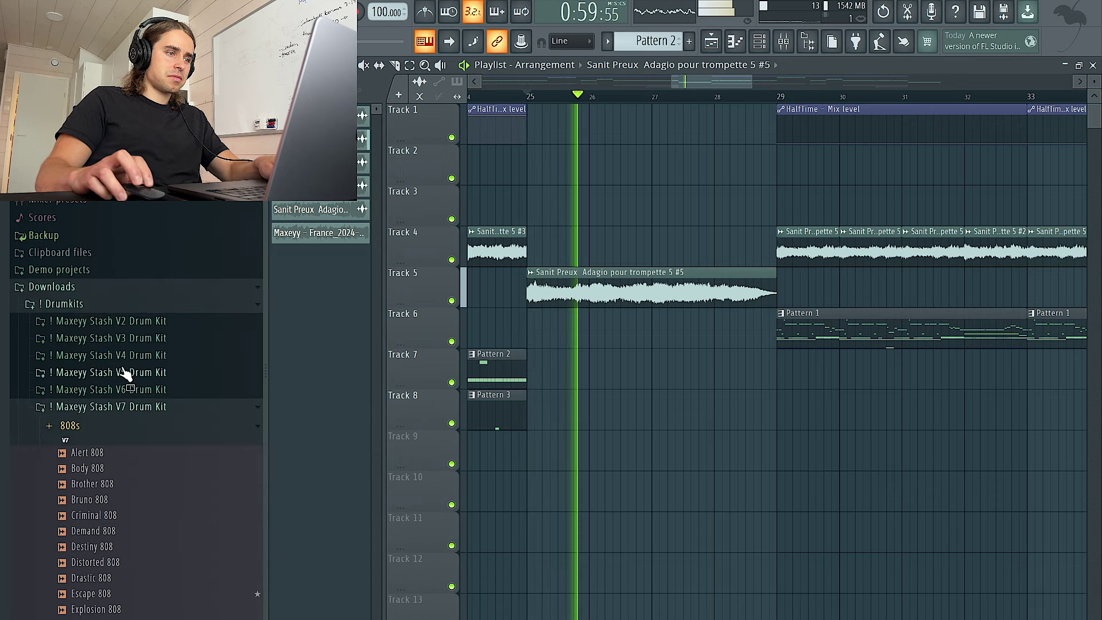
{"action": "left_click", "coordinate": [132, 376]}
{"action": "left_click", "coordinate": [97, 264]}
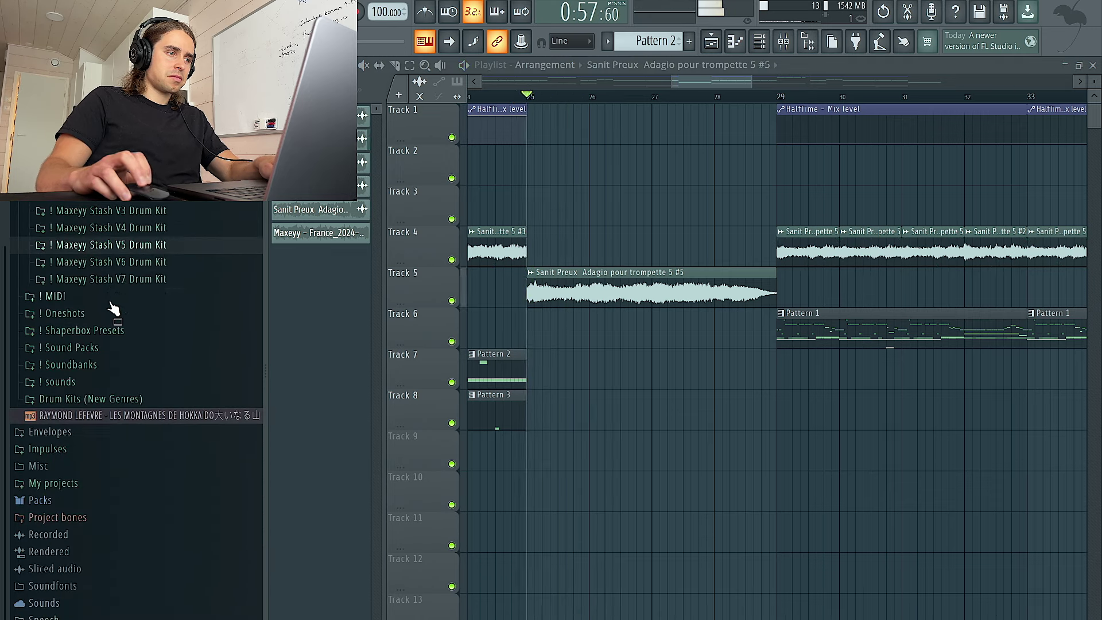
{"action": "left_click", "coordinate": [118, 281]}
{"action": "scroll", "coordinate": [131, 423], "scroll_direction": "down", "scroll_amount": 15}
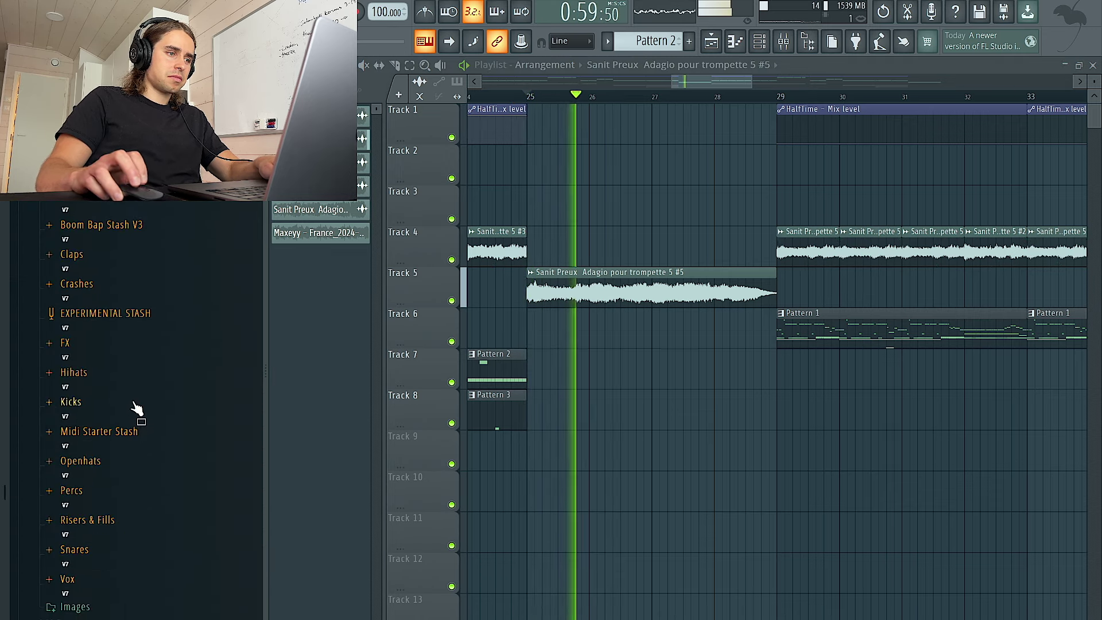
{"action": "left_click", "coordinate": [144, 532]}
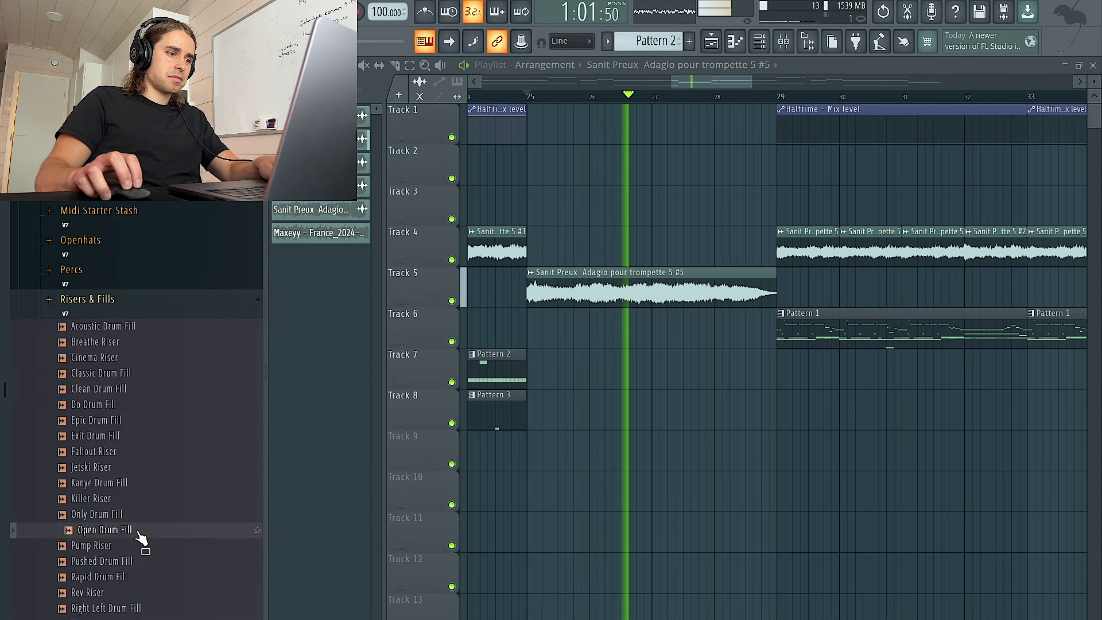
Place the Exit Drum Fill sample on Track 8 so that it ends at bar 29
{"action": "left_click", "coordinate": [133, 436]}
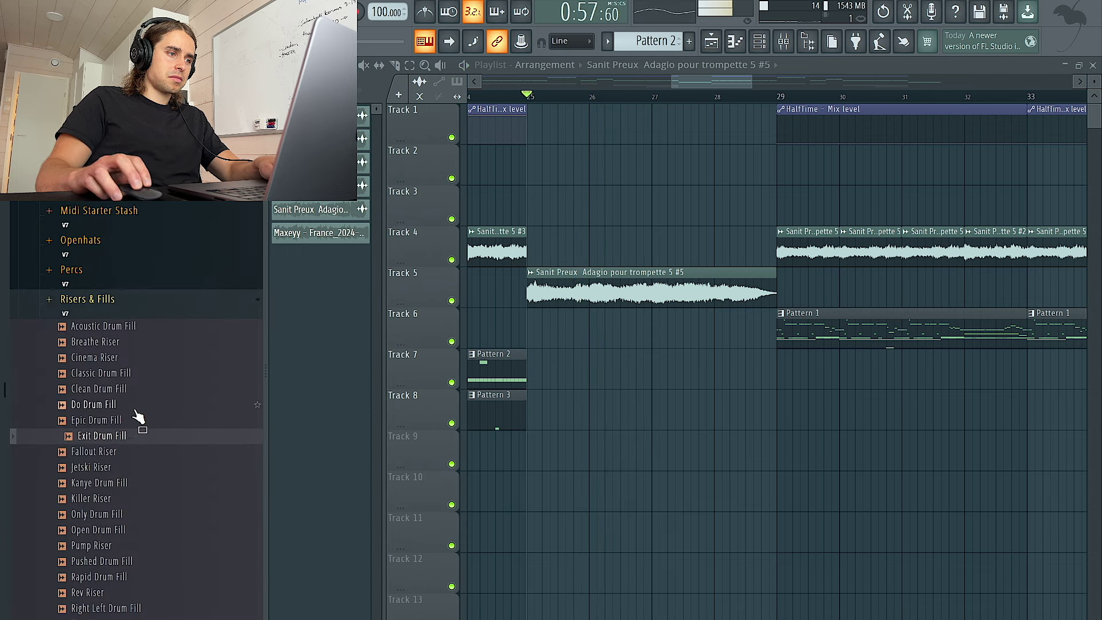
{"action": "left_click_drag", "start_coordinate": [123, 438], "coordinate": [762, 421]}
{"action": "scroll", "coordinate": [761, 420], "scroll_direction": "up", "scroll_amount": 4}
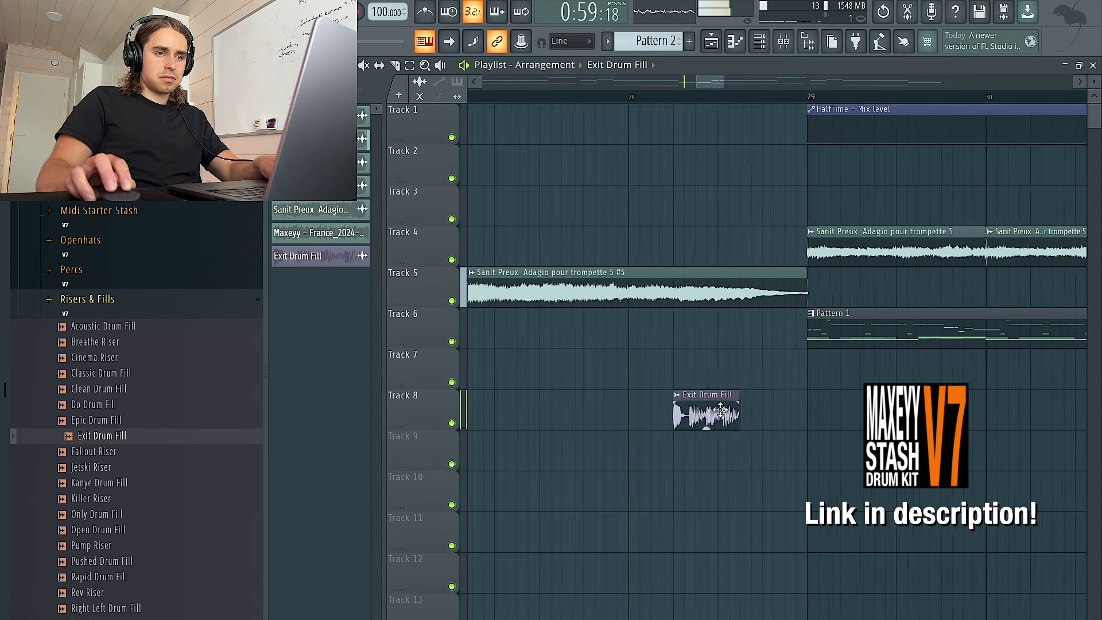
{"action": "scroll", "coordinate": [781, 409], "scroll_direction": "up", "scroll_amount": 5}
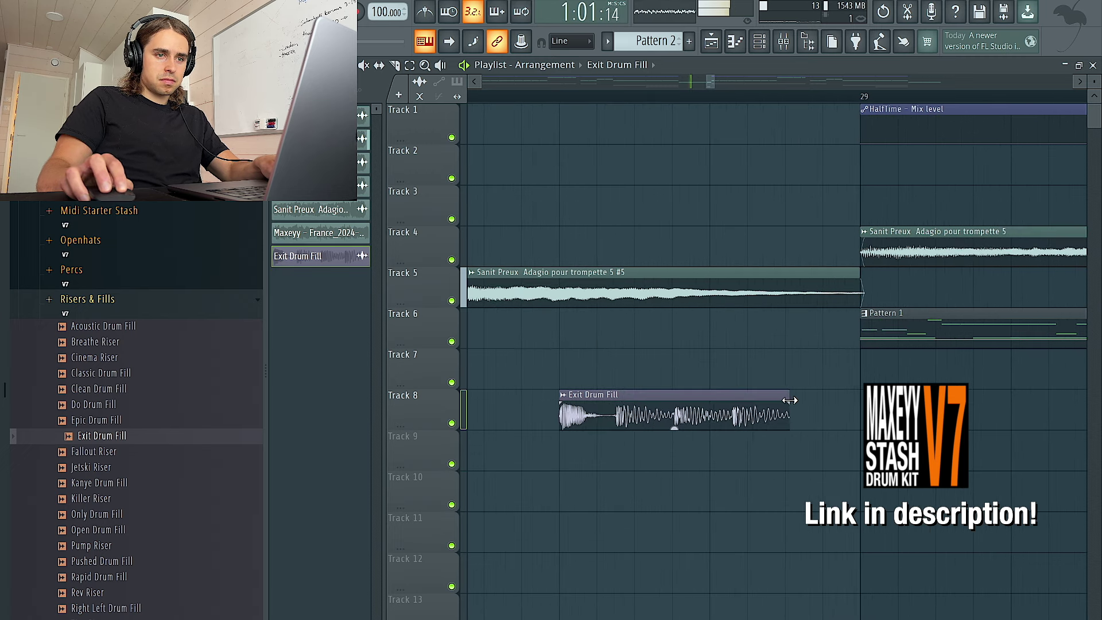
{"action": "scroll", "coordinate": [611, 161], "scroll_direction": "down", "scroll_amount": 5}
Play the drum fill transition into bar 29 and inspect the Exit Drum Fill clip's settings
{"action": "key", "text": "space"}
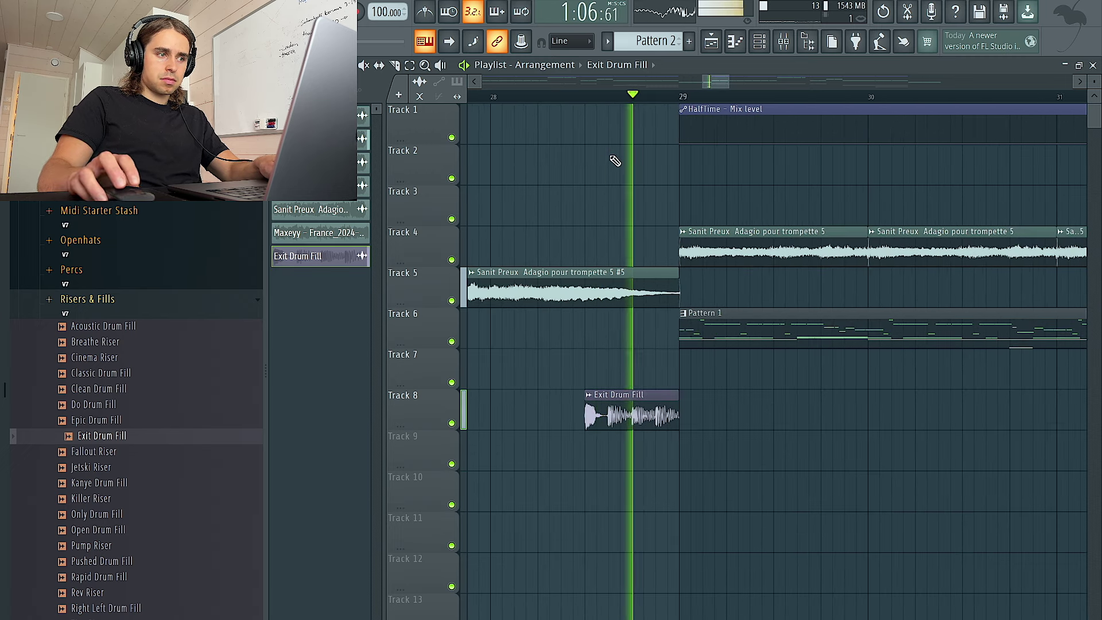
{"action": "double_click", "coordinate": [633, 415]}
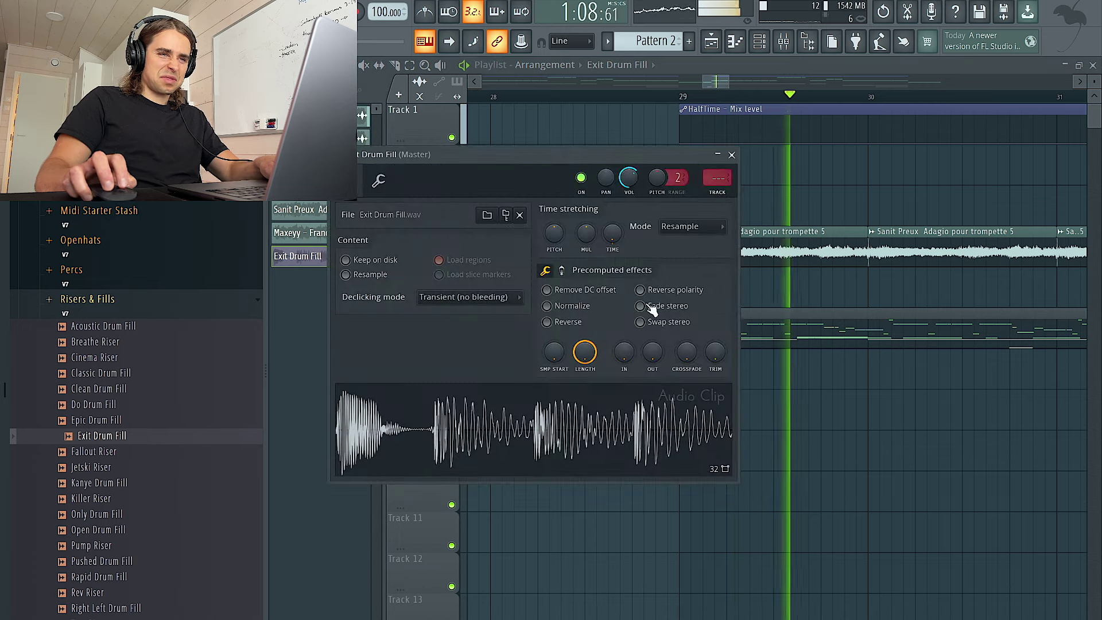
{"action": "left_click", "coordinate": [731, 155]}
Add the Coming Down Fall sample on Track 9 at bar 25 with Stretch time-stretching, closing its settings
{"action": "scroll", "coordinate": [608, 127], "scroll_direction": "down", "scroll_amount": 5}
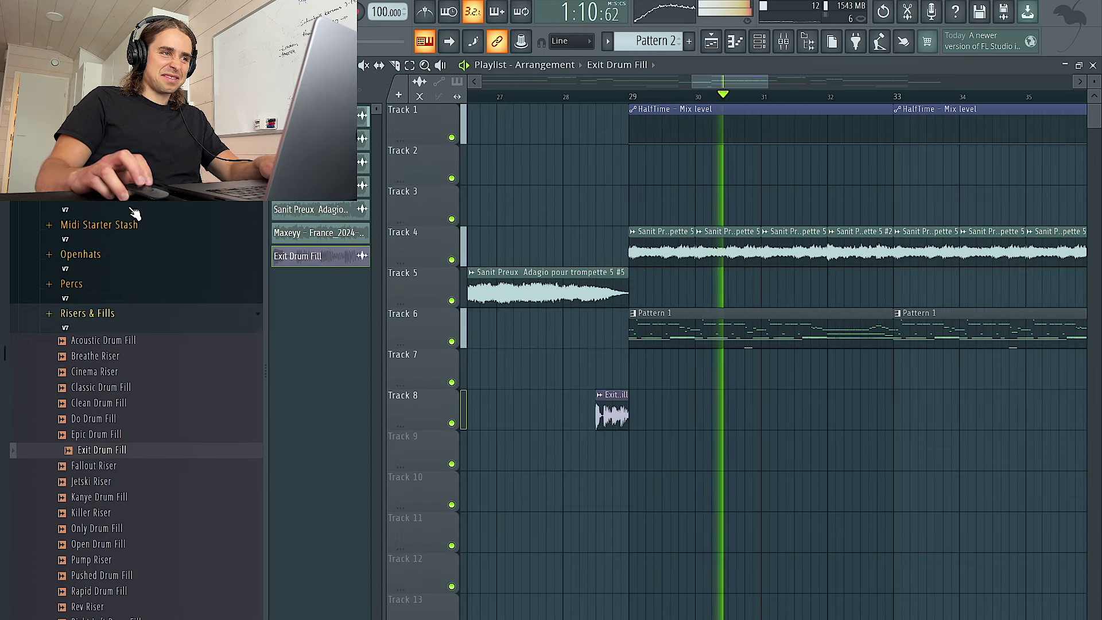
{"action": "scroll", "coordinate": [136, 216], "scroll_direction": "up", "scroll_amount": 5}
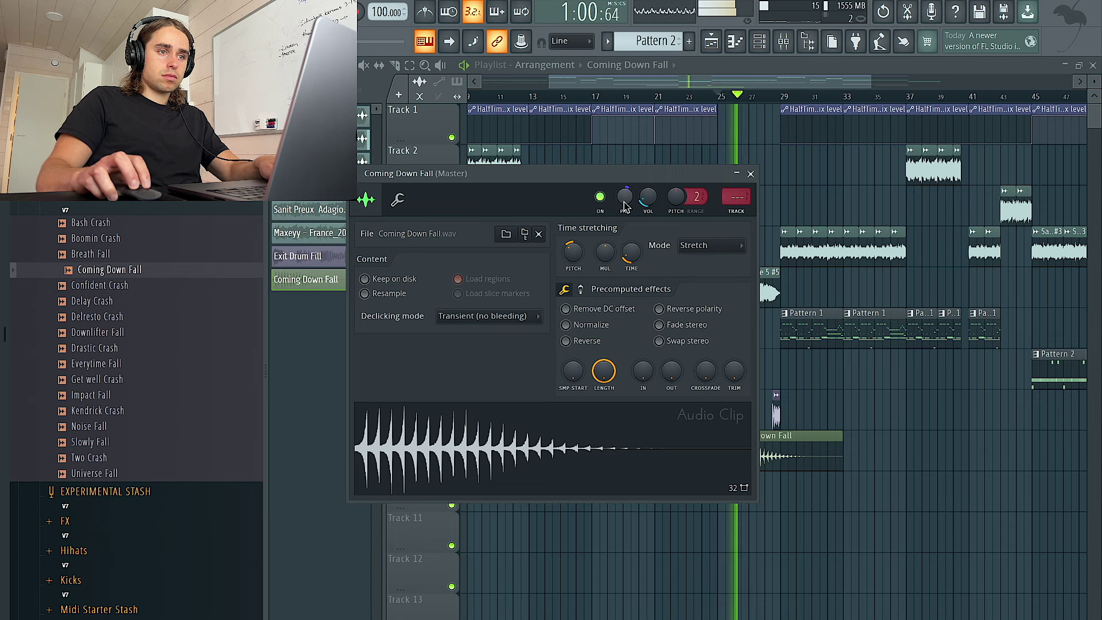
{"action": "right_click", "coordinate": [713, 160]}
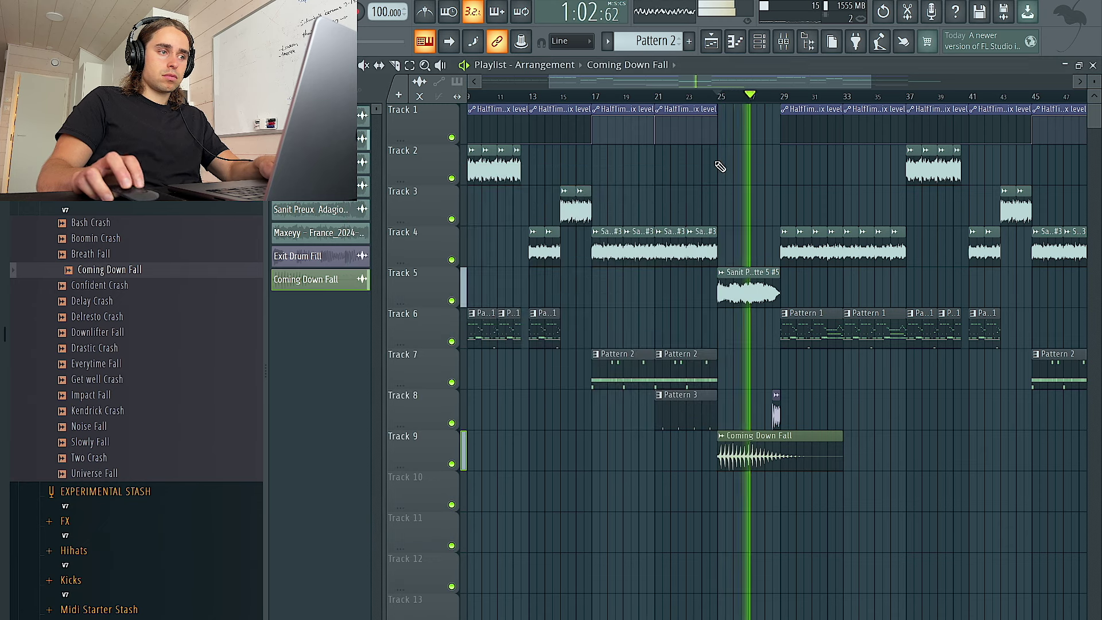
Play the section from bar 25 to check how the Coming Down Fall sample sounds in the transition
{"action": "scroll", "coordinate": [720, 167], "scroll_direction": "up", "scroll_amount": 2}
{"action": "key", "text": "space"}
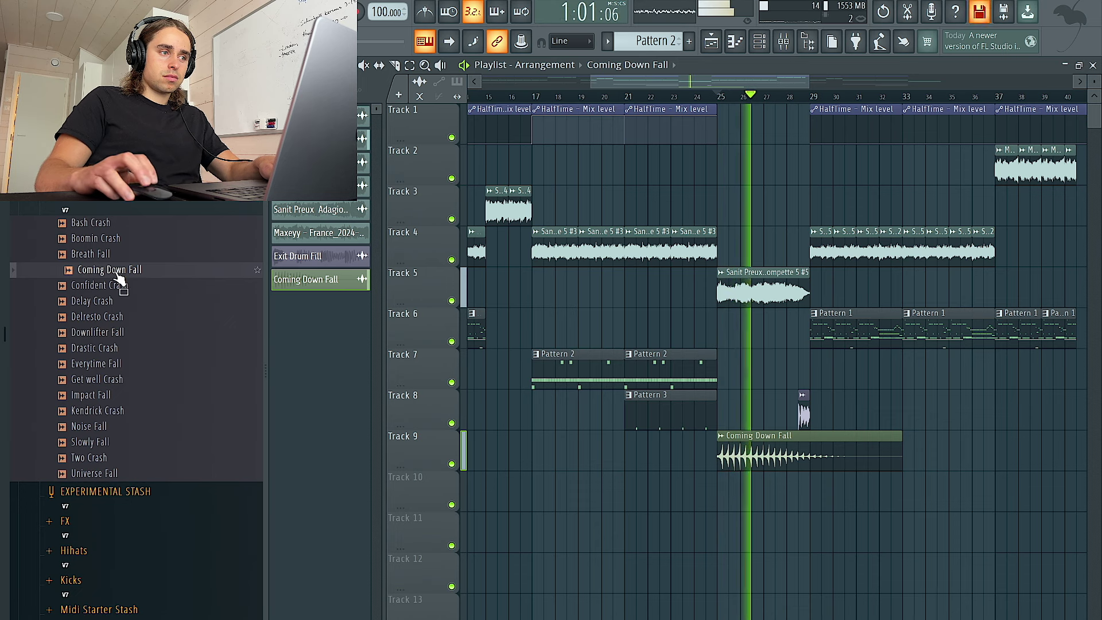
{"action": "scroll", "coordinate": [102, 206], "scroll_direction": "up", "scroll_amount": 3}
{"action": "key", "text": "space"}
{"action": "key", "text": "space"}
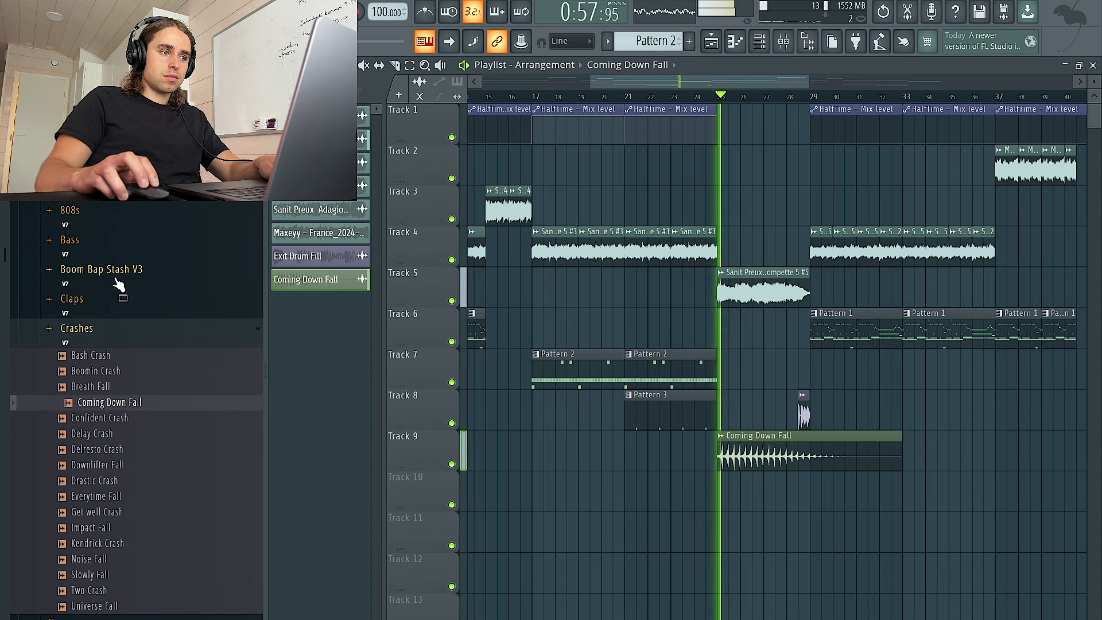
Audition crashes in the Boom Bap Stash V3 folder and place Crash Quick on Track 7 at bar 29
{"action": "left_click", "coordinate": [116, 279]}
{"action": "scroll", "coordinate": [121, 299], "scroll_direction": "down", "scroll_amount": 5}
{"action": "left_click", "coordinate": [136, 389]}
{"action": "left_click", "coordinate": [134, 405]}
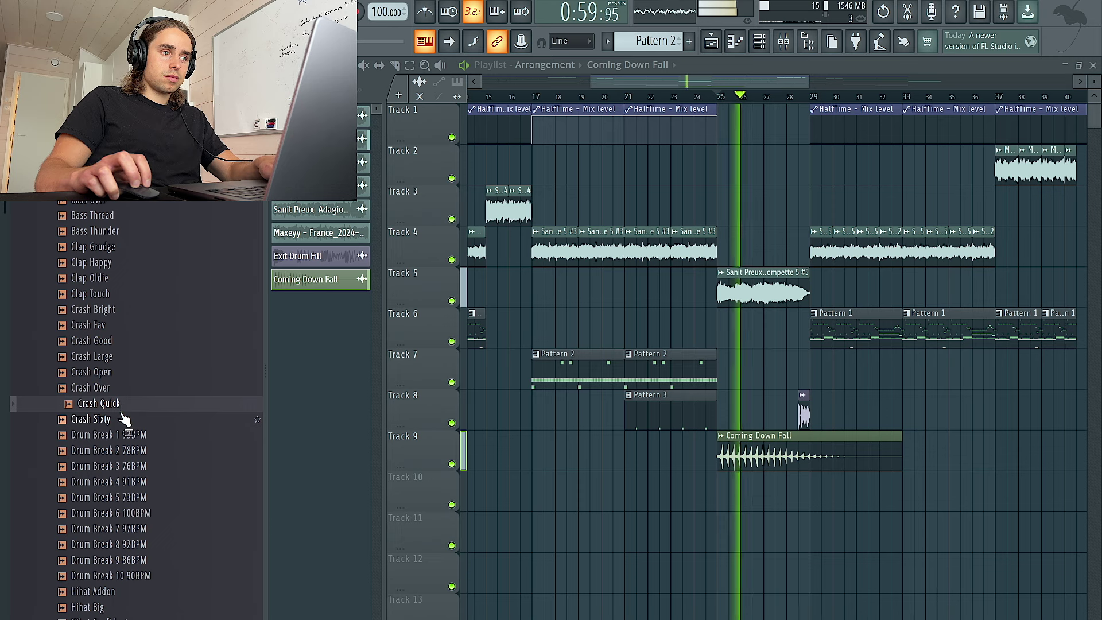
{"action": "left_click", "coordinate": [123, 419]}
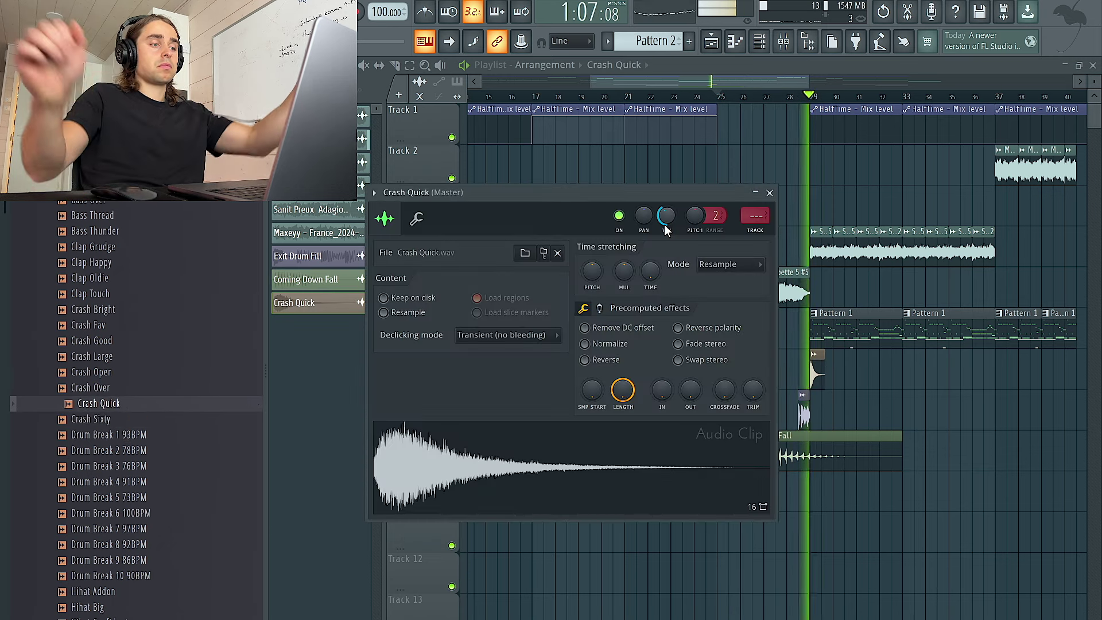
{"action": "key", "text": "space"}
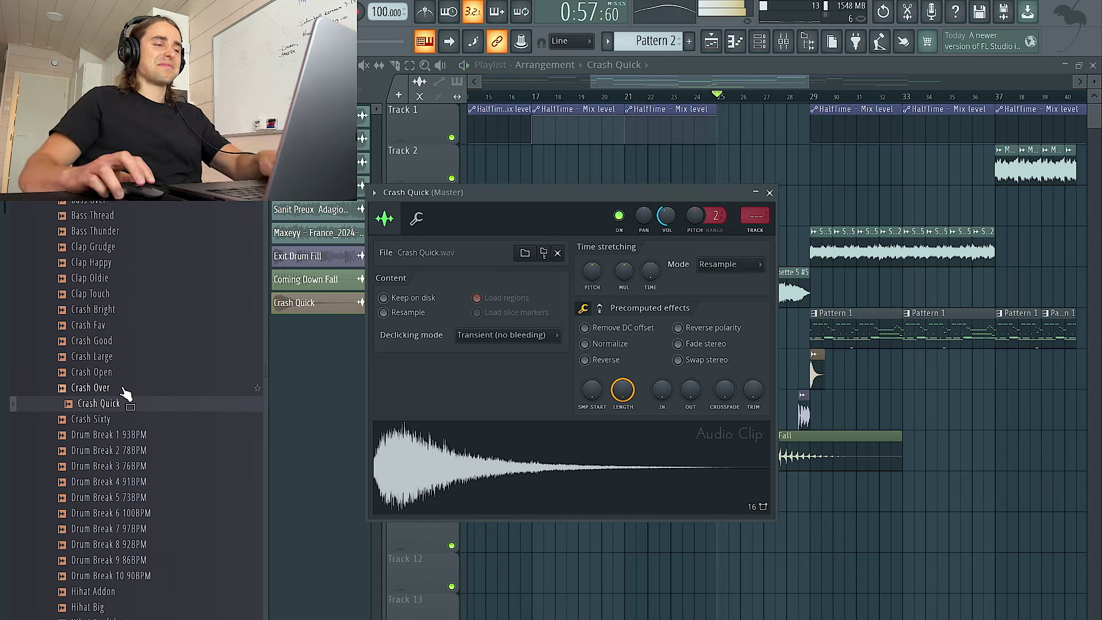
Swap the crash clip's sample to Crash Good and finally Crash Over with Stretch time-stretching, closing its settings
{"action": "left_click", "coordinate": [98, 341]}
{"action": "left_click_drag", "start_coordinate": [108, 349], "coordinate": [598, 426]}
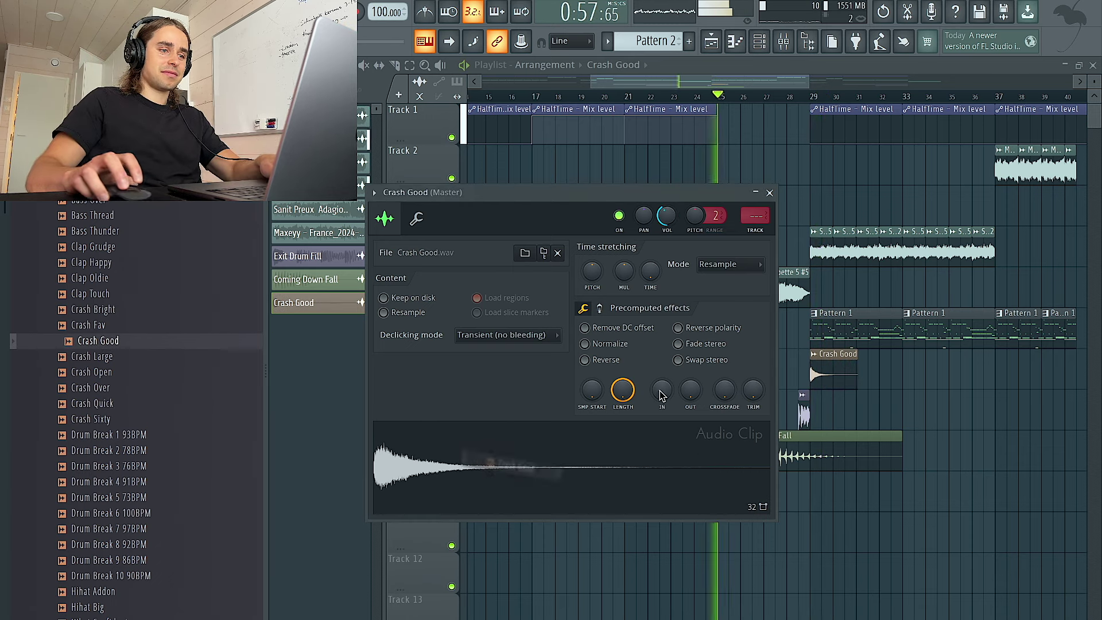
{"action": "left_click", "coordinate": [808, 97]}
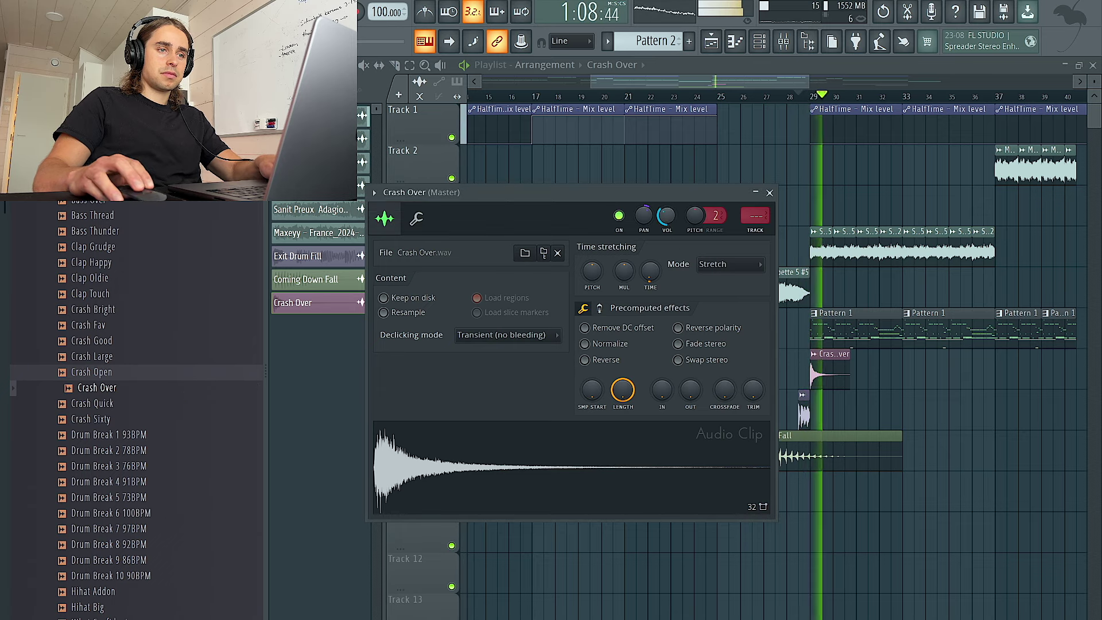
{"action": "left_click", "coordinate": [770, 193]}
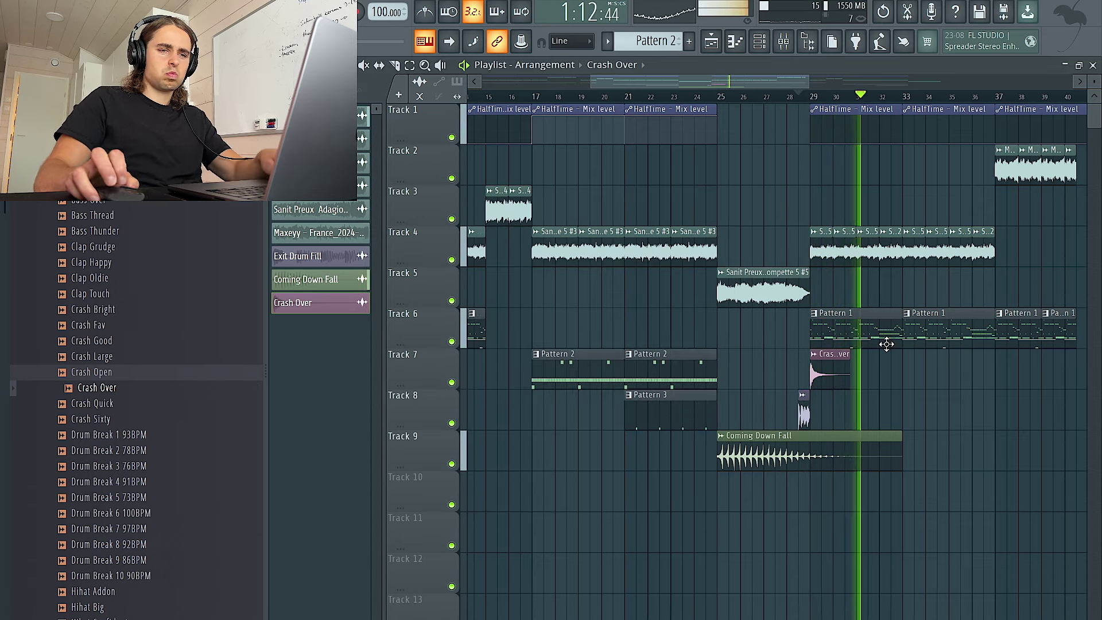
Play the arrangement from bar 29 and examine Pattern 1's Westside Perc notes in the piano roll
{"action": "scroll", "coordinate": [886, 344], "scroll_direction": "down", "scroll_amount": 4}
{"action": "scroll", "coordinate": [847, 333], "scroll_direction": "up", "scroll_amount": 3}
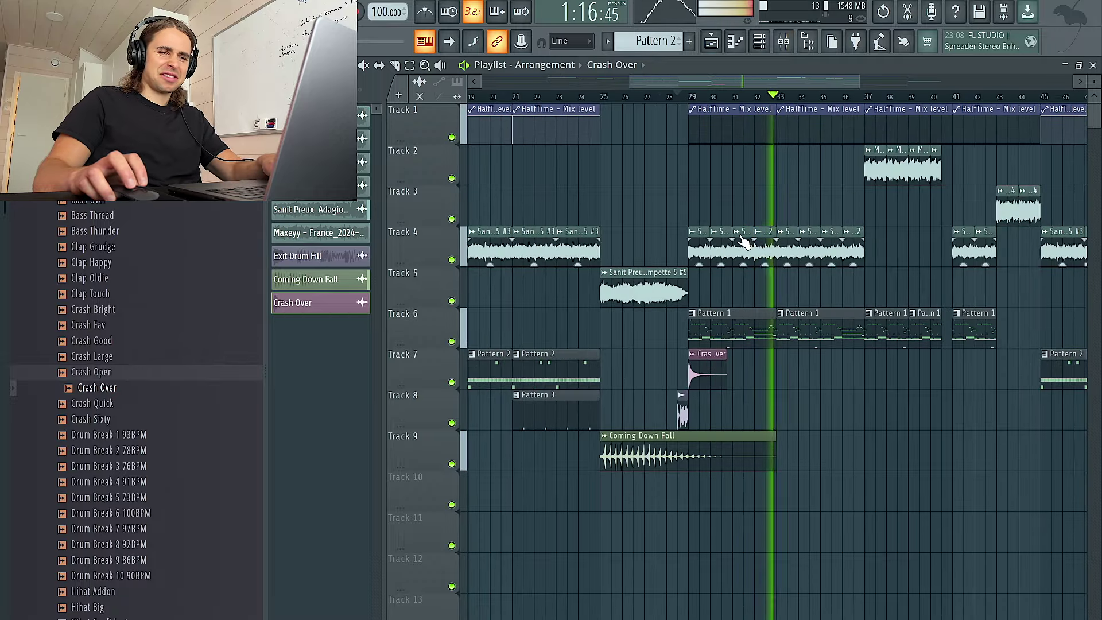
{"action": "double_click", "coordinate": [755, 325]}
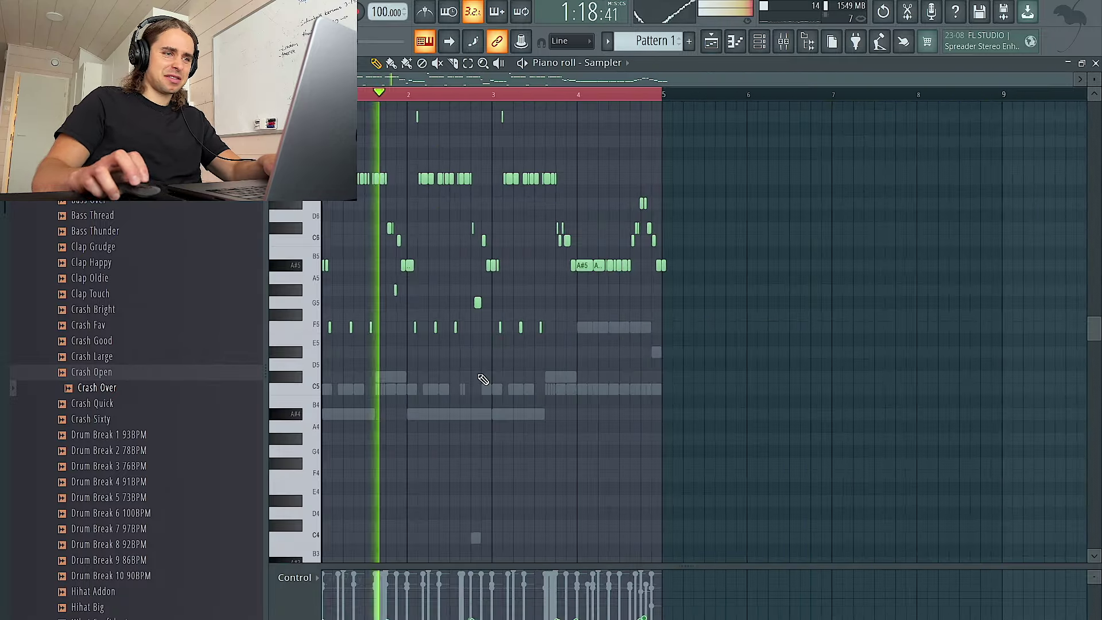
{"action": "left_click", "coordinate": [608, 64]}
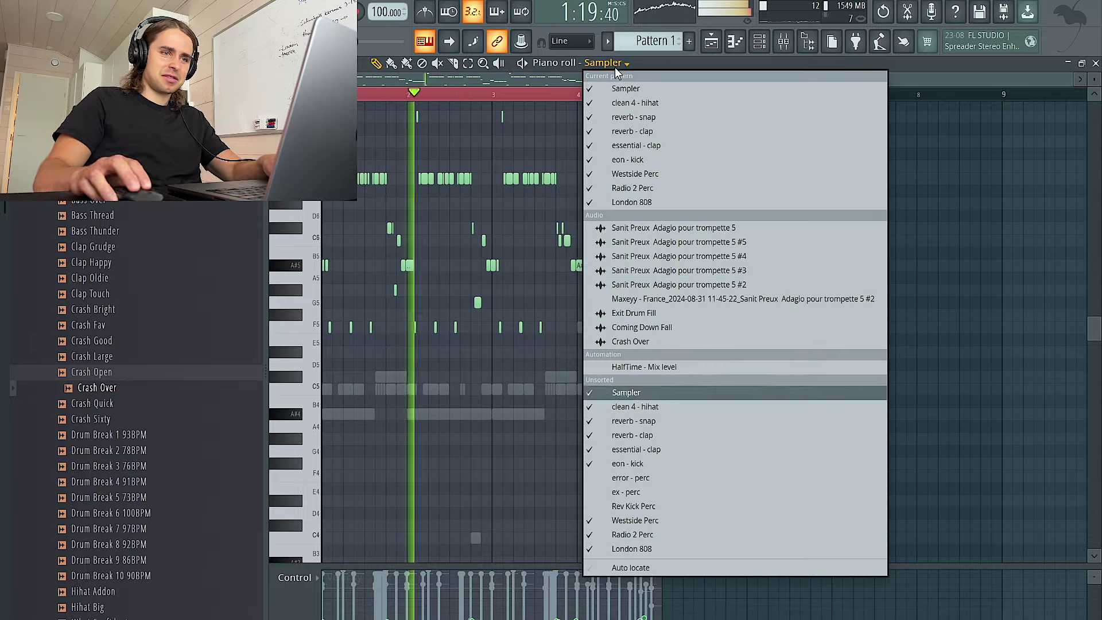
{"action": "left_click", "coordinate": [649, 521]}
{"action": "left_click", "coordinate": [712, 41]}
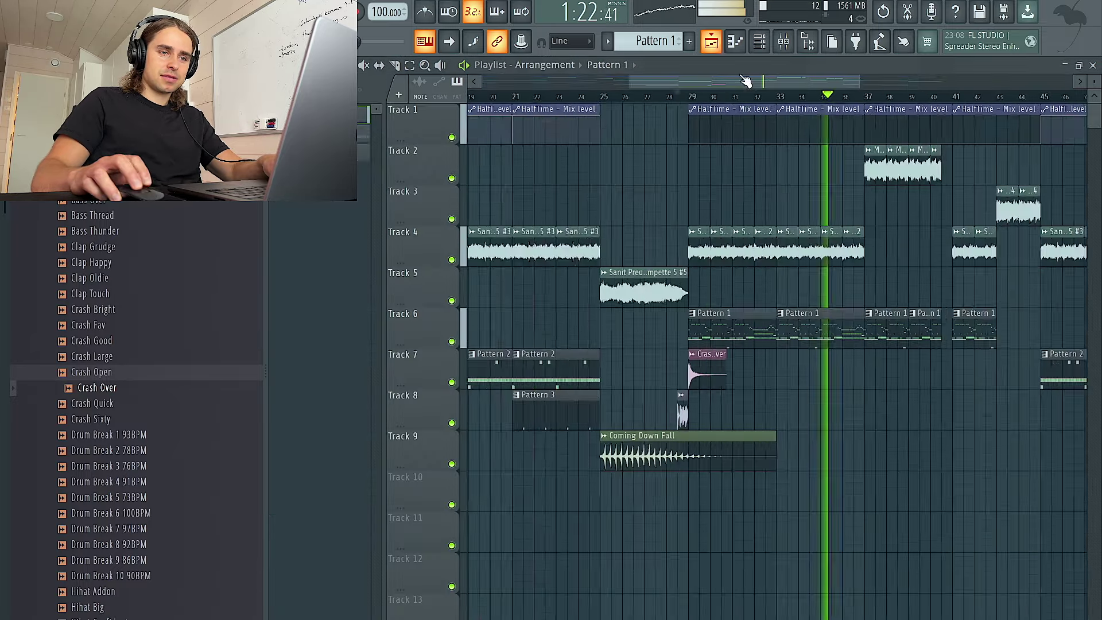
Replace the Track 2 sample clips at bar 37 with the Track 4 sample chops, filling Track 4 through to bar 43
{"action": "scroll", "coordinate": [856, 235], "scroll_direction": "up", "scroll_amount": 5}
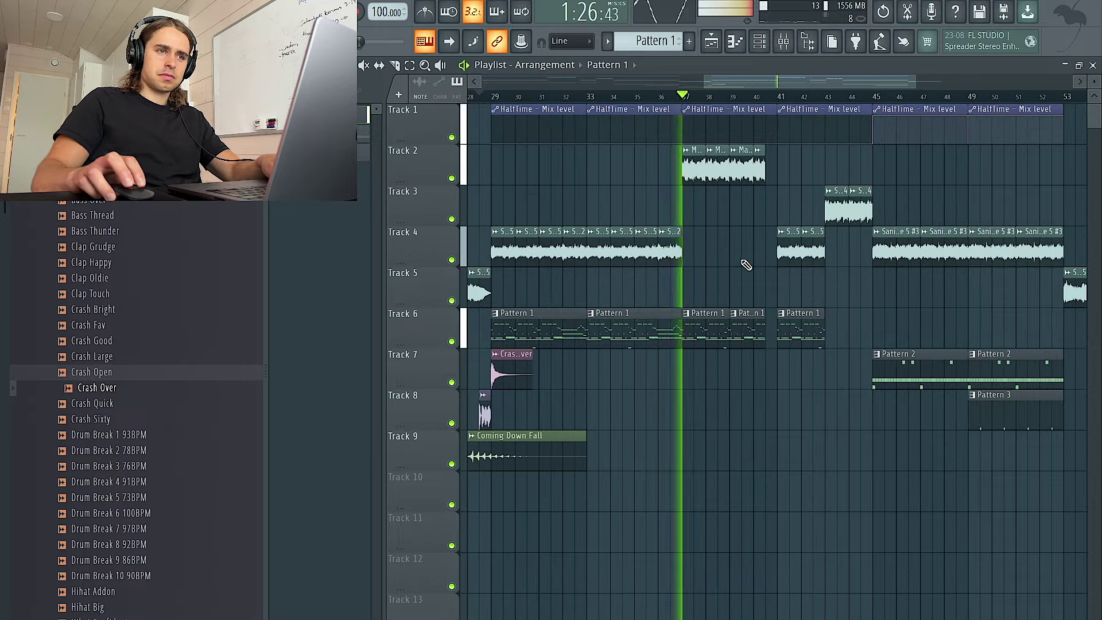
{"action": "scroll", "coordinate": [746, 262], "scroll_direction": "down", "scroll_amount": 5}
{"action": "scroll", "coordinate": [758, 257], "scroll_direction": "down", "scroll_amount": 3}
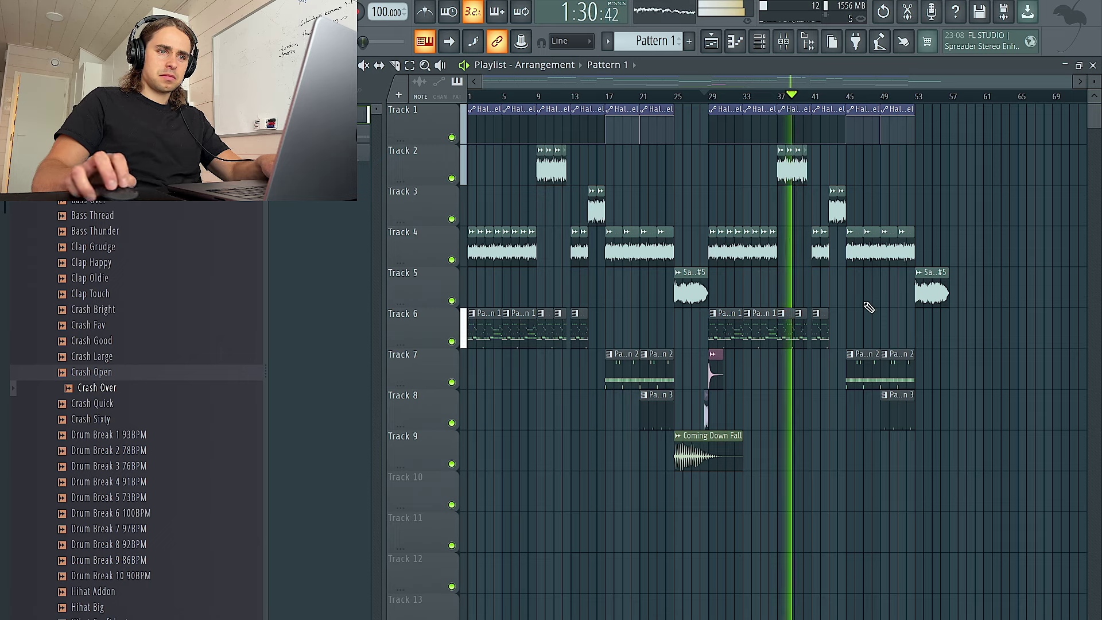
{"action": "left_click_drag", "start_coordinate": [771, 166], "coordinate": [778, 248]}
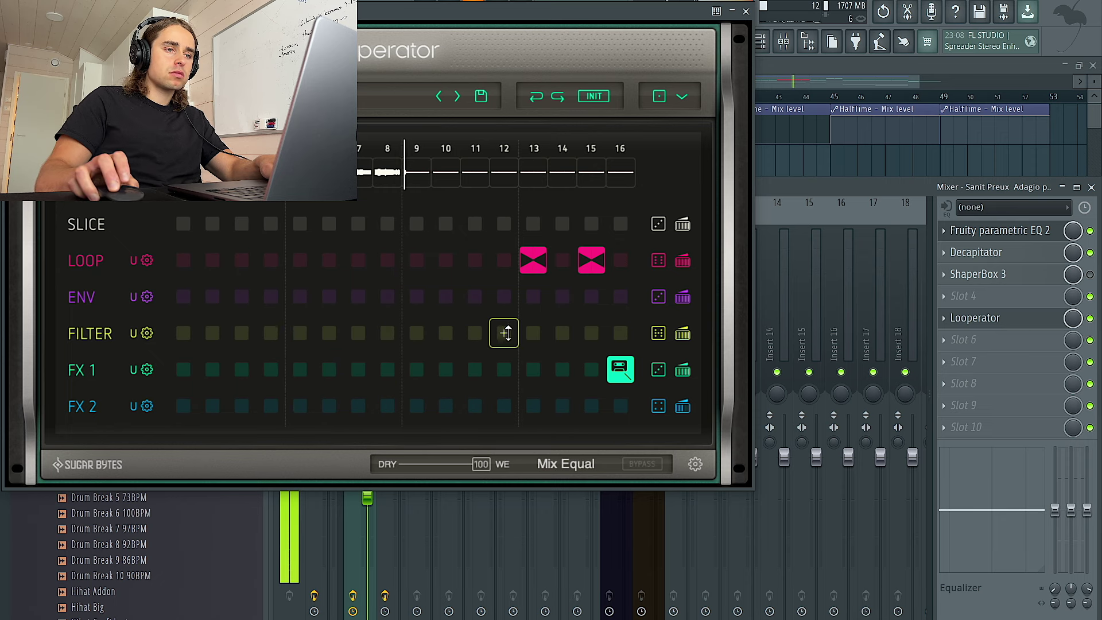
Create an automation clip for Looperator's mix level on Track 10 starting at bar 37
{"action": "left_click", "coordinate": [746, 12]}
{"action": "right_click", "coordinate": [1068, 322]}
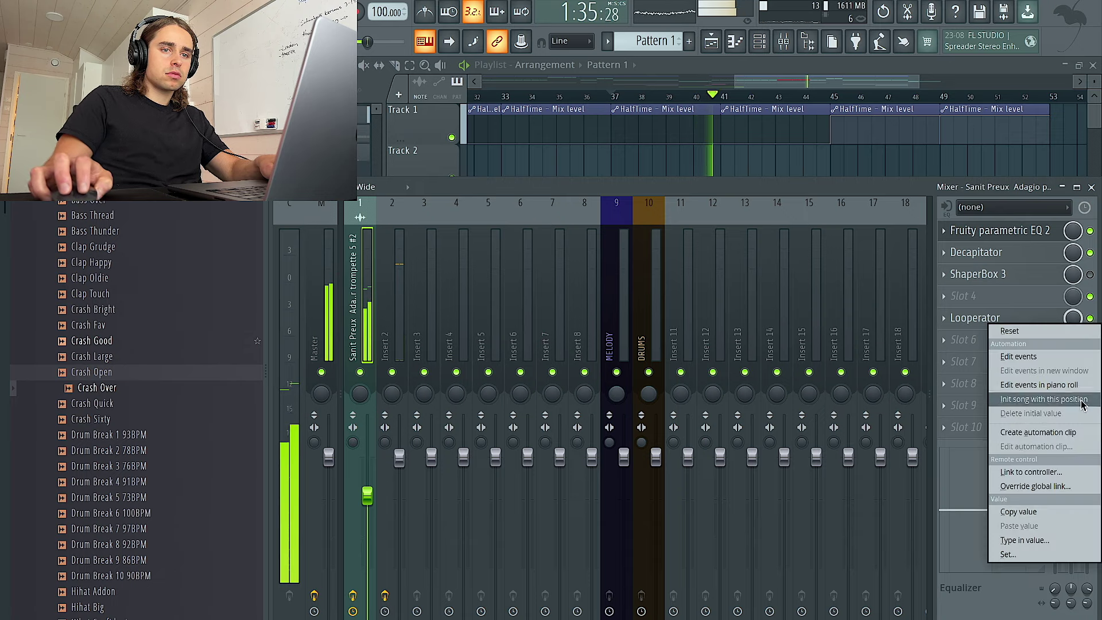
{"action": "left_click", "coordinate": [1033, 432]}
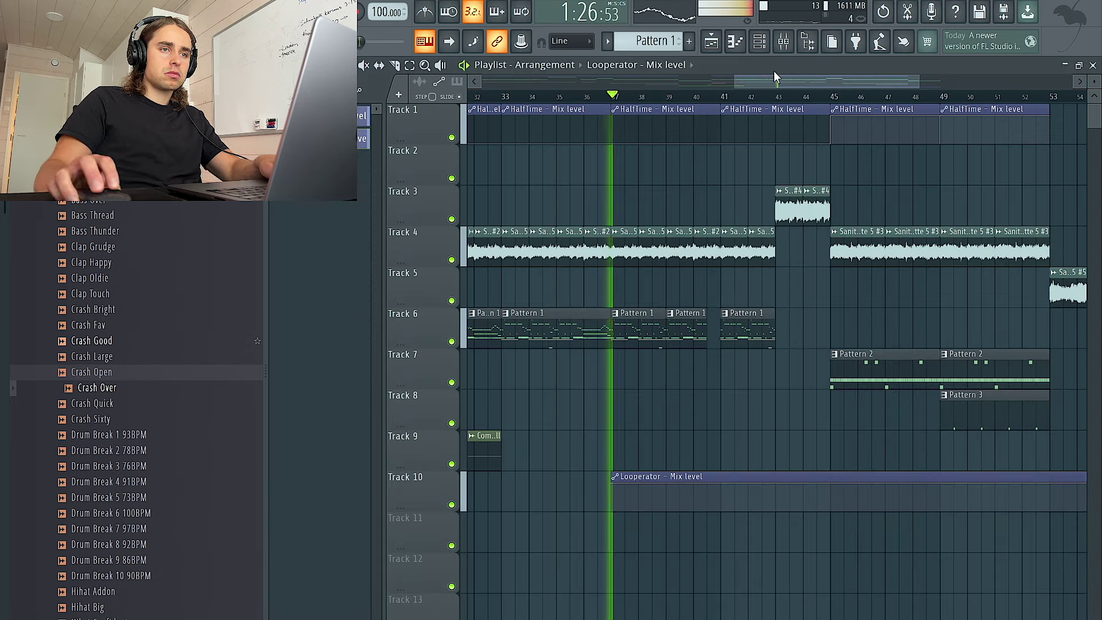
Set step 16 of Looperator's FX 1 row to a tape effect, trying several variants, and close the plugin
{"action": "key", "text": "F9"}
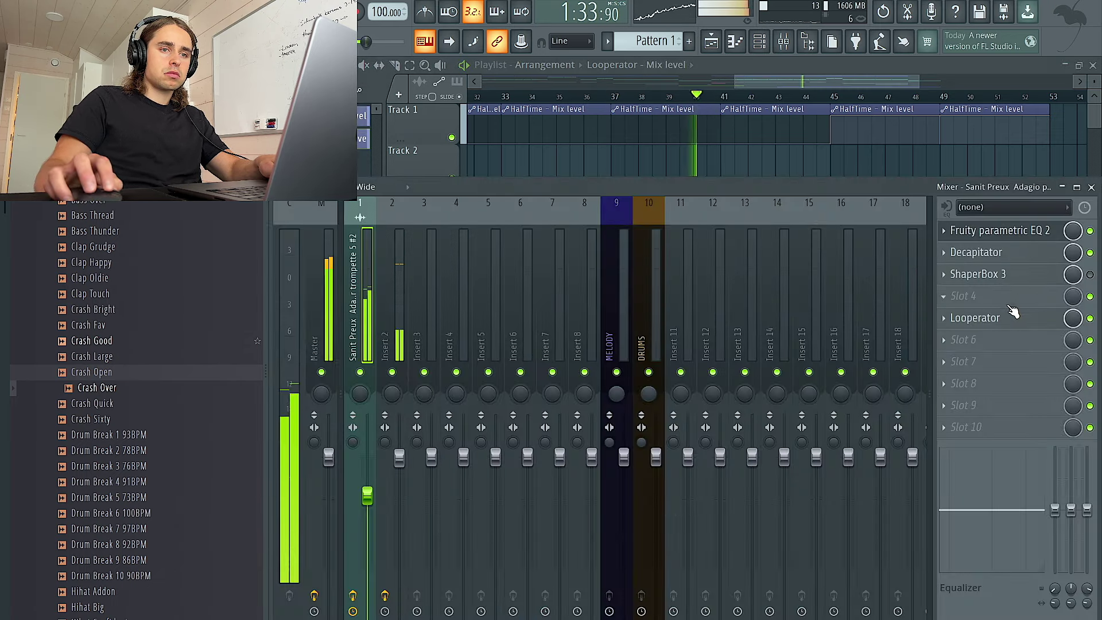
{"action": "left_click", "coordinate": [998, 320]}
{"action": "left_click", "coordinate": [621, 372]}
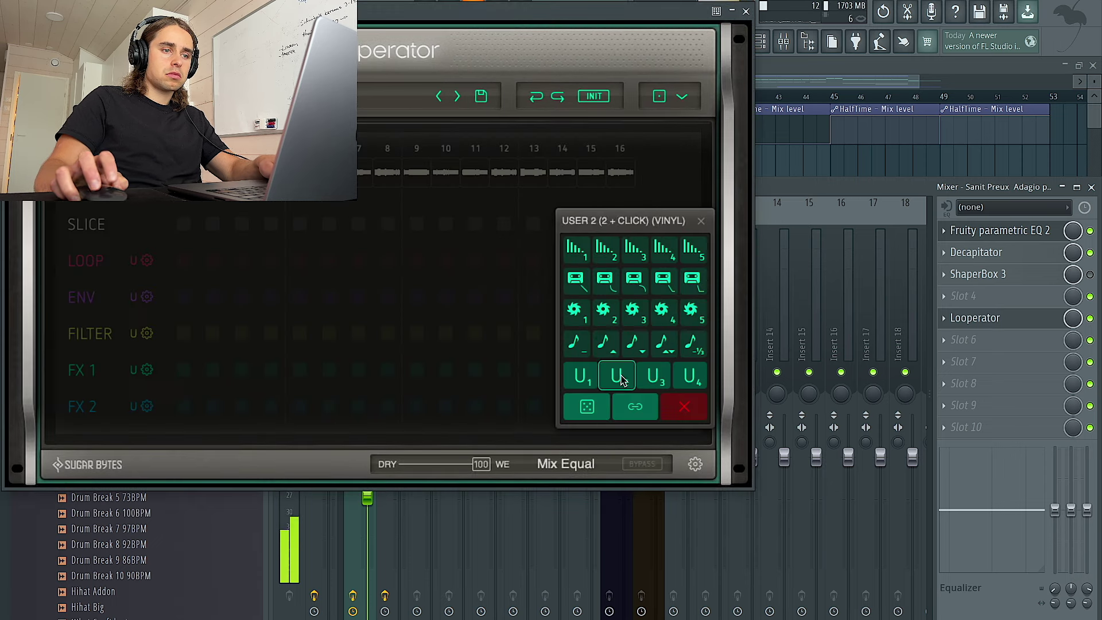
{"action": "left_click", "coordinate": [608, 289]}
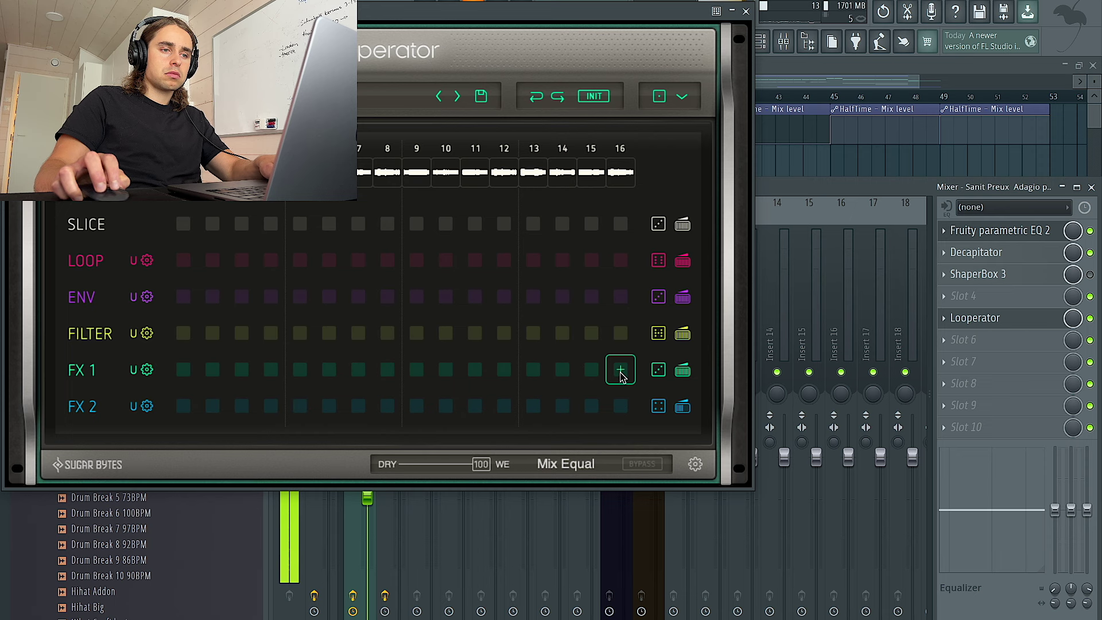
{"action": "left_click", "coordinate": [620, 373]}
{"action": "left_click", "coordinate": [581, 294]}
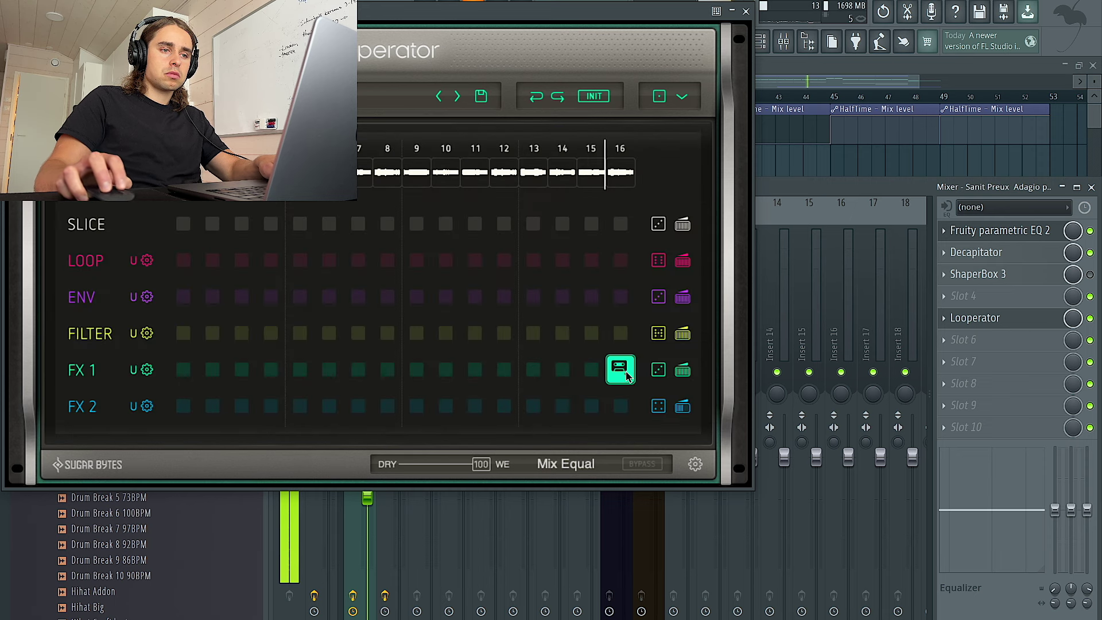
{"action": "left_click", "coordinate": [623, 376]}
{"action": "left_click", "coordinate": [682, 294]}
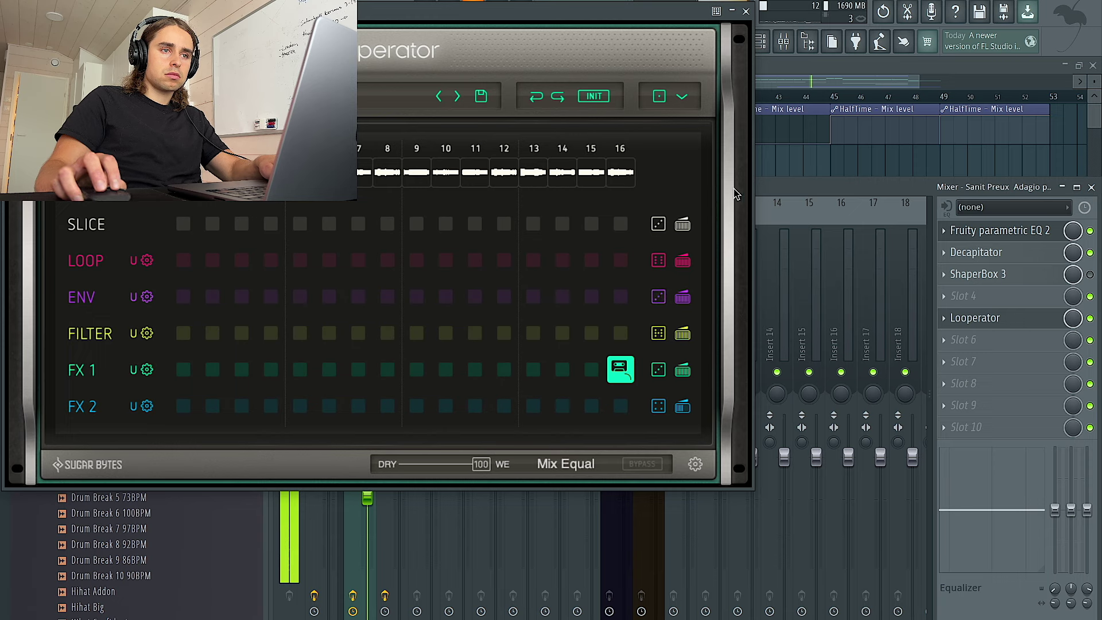
{"action": "left_click", "coordinate": [747, 12]}
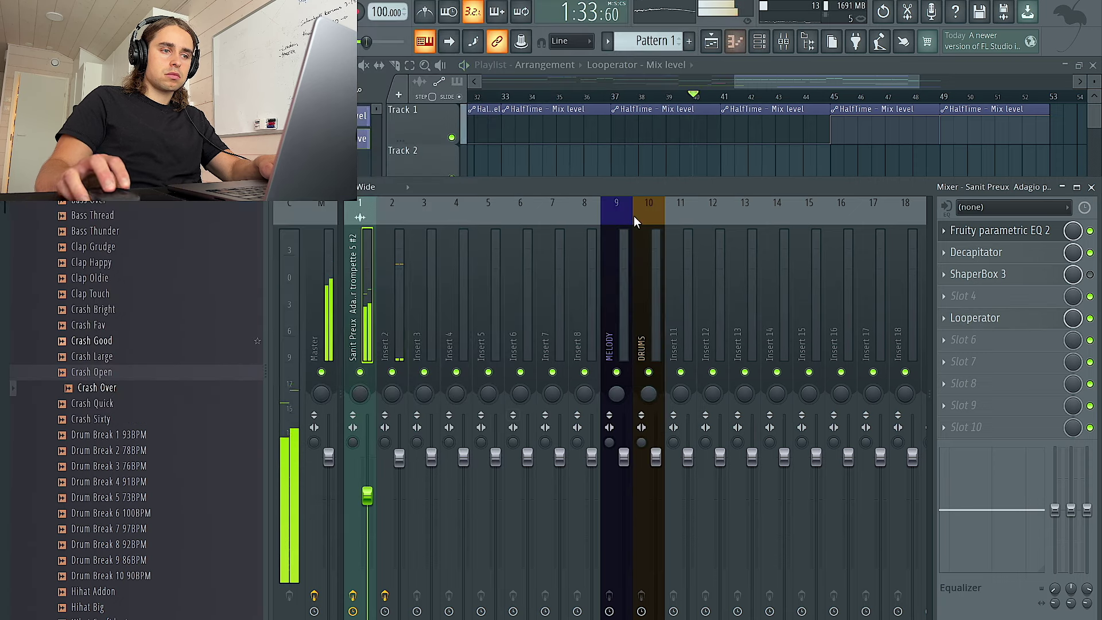
Shape the Looperator mix level automation so the effect is fully on only from bar 40 to bar 41, and play it
{"action": "right_click", "coordinate": [1072, 318]}
{"action": "left_click", "coordinate": [1068, 426]}
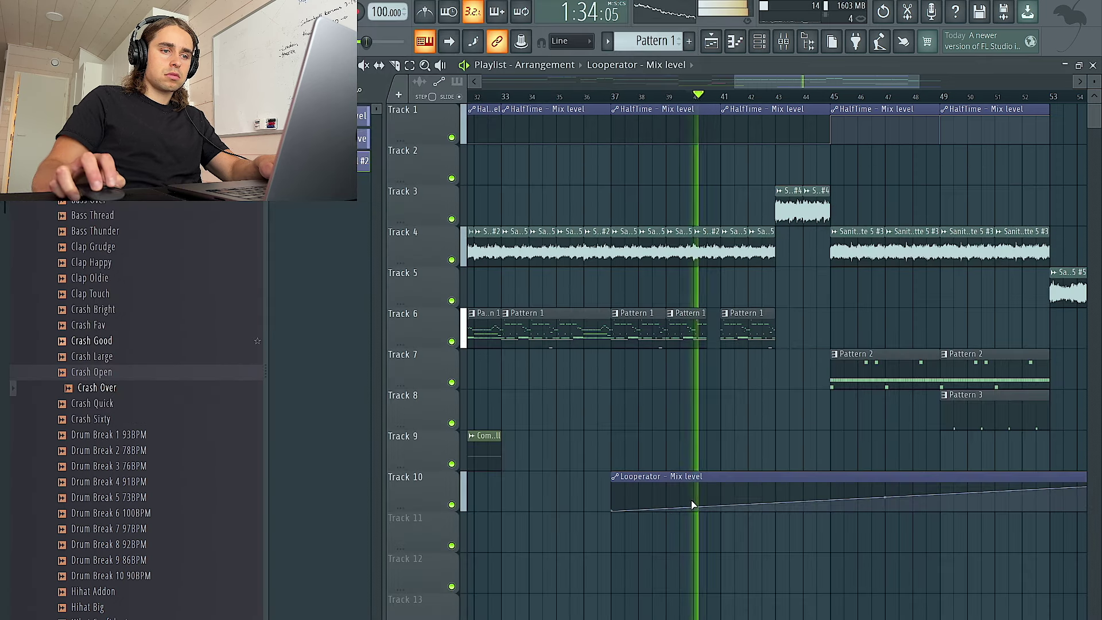
{"action": "right_click", "coordinate": [721, 487]}
{"action": "right_click", "coordinate": [726, 504]}
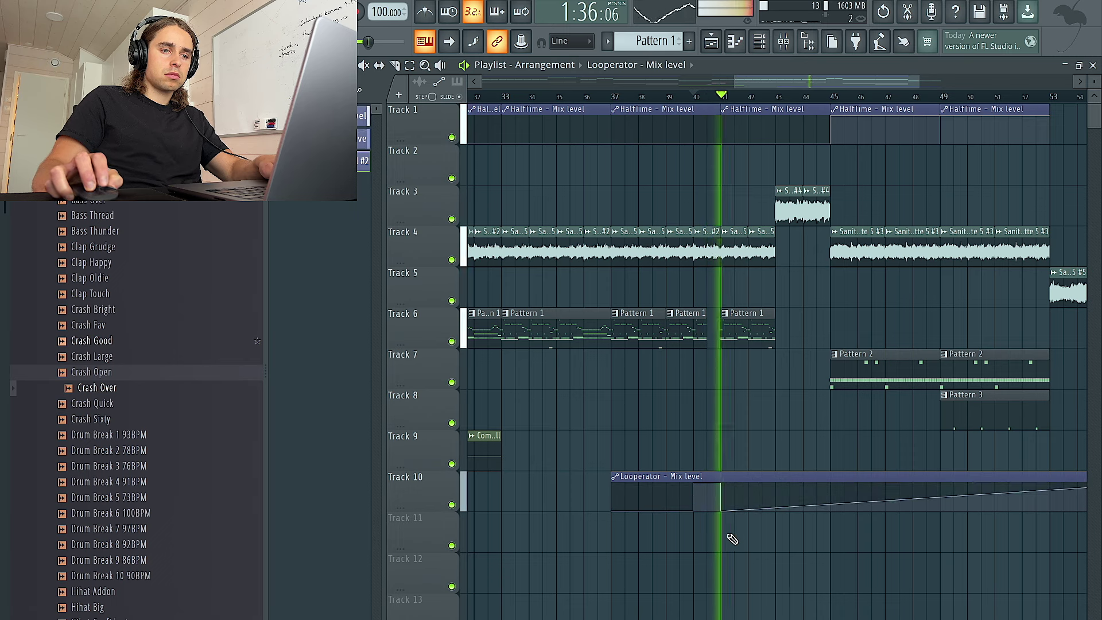
{"action": "scroll", "coordinate": [733, 535], "scroll_direction": "down", "scroll_amount": 4}
{"action": "left_click_drag", "start_coordinate": [950, 484], "coordinate": [950, 532]}
{"action": "key", "text": "space"}
{"action": "key", "text": "space"}
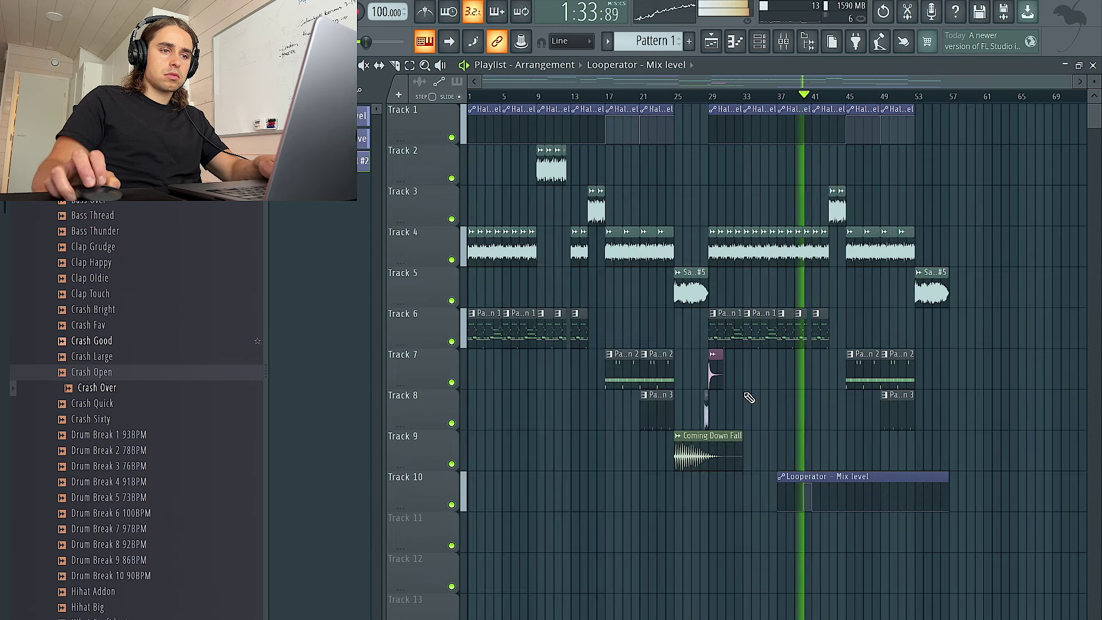
Copy the Crash Over clip on Track 7 to bar 41
{"action": "scroll", "coordinate": [746, 394], "scroll_direction": "up", "scroll_amount": 4}
{"action": "left_click", "coordinate": [688, 373]}
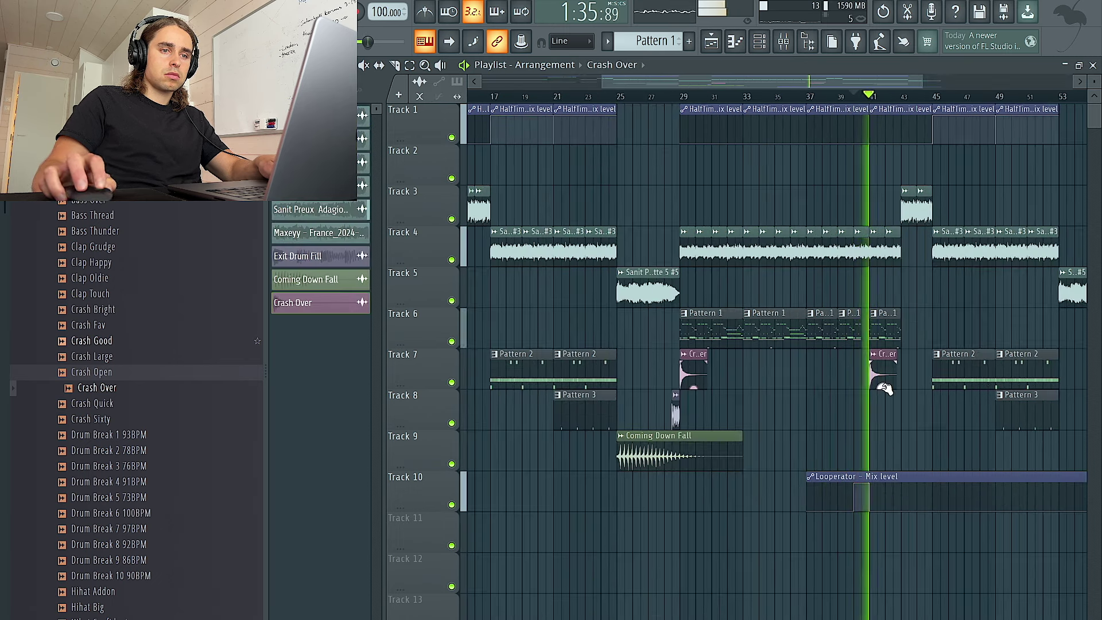
{"action": "scroll", "coordinate": [882, 383], "scroll_direction": "up", "scroll_amount": 5}
{"action": "left_click_drag", "start_coordinate": [859, 370], "coordinate": [978, 373]}
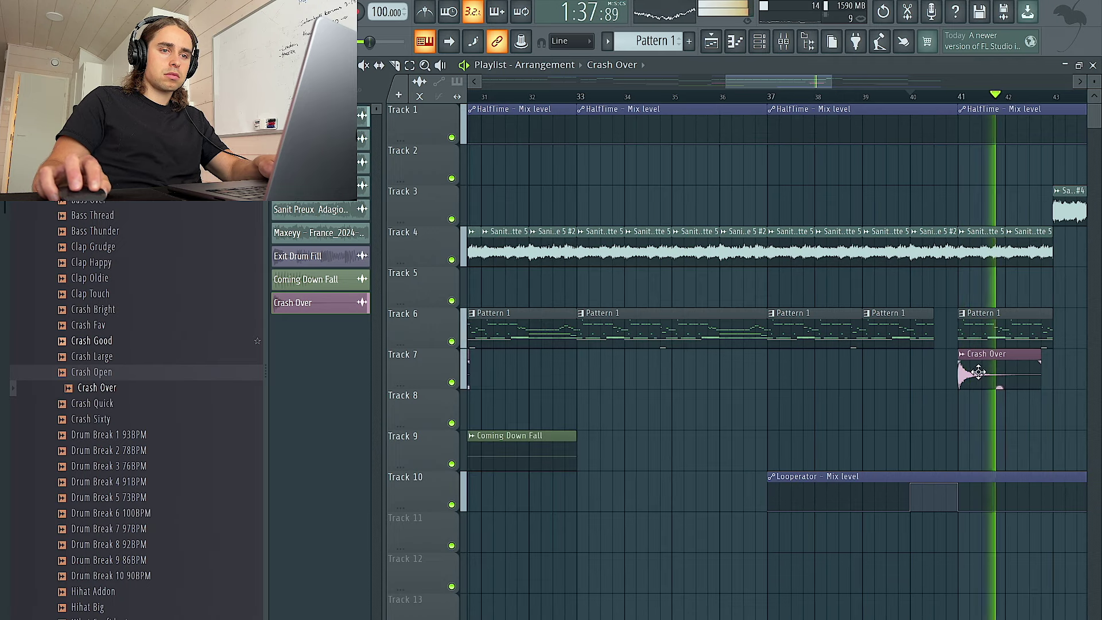
Add Crash Over copies at bars 33 and 37, and extend Pattern 1 and the Track 4 sample to bar 44
{"action": "double_click", "coordinate": [978, 373]}
{"action": "key", "text": "Escape"}
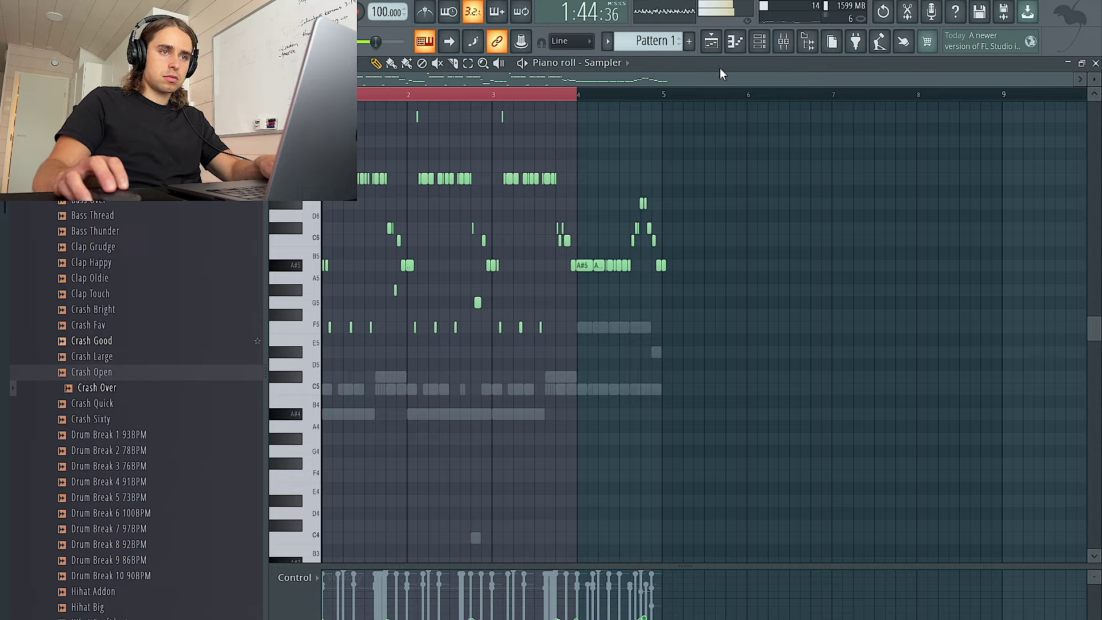
{"action": "left_click", "coordinate": [716, 48]}
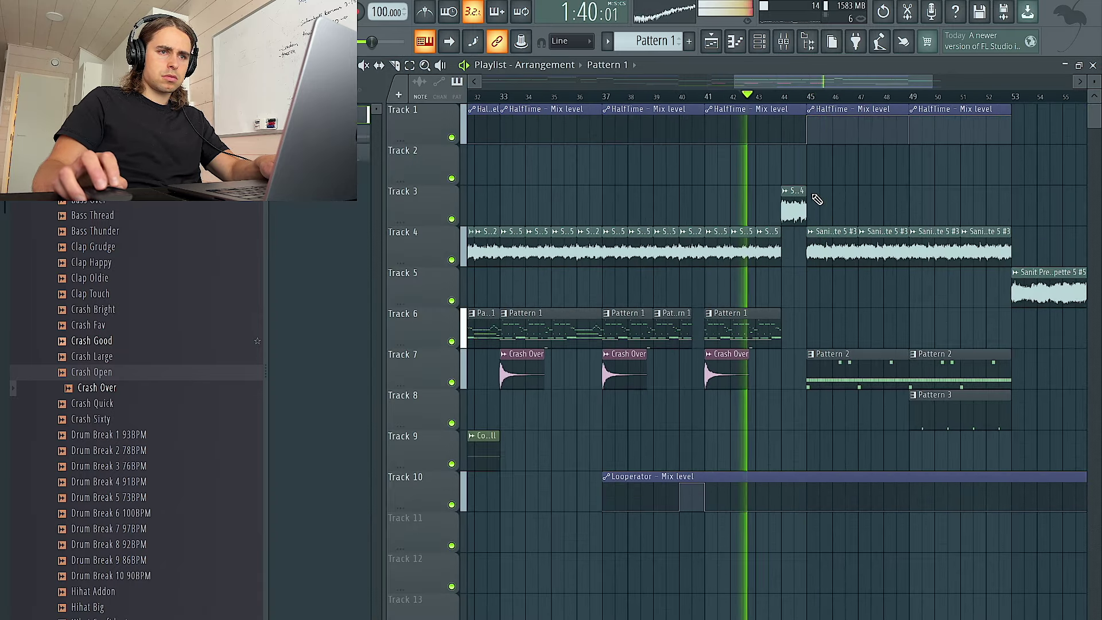
Make the Track 3 sample clip at bar 44 unique and try reversing it
{"action": "scroll", "coordinate": [852, 214], "scroll_direction": "up", "scroll_amount": 3}
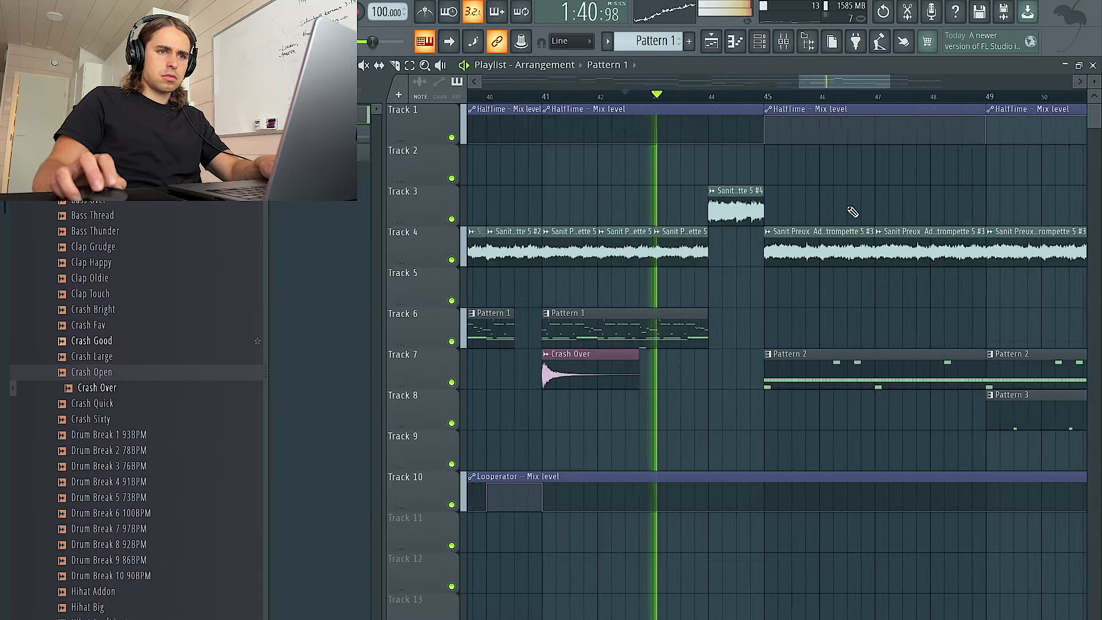
{"action": "right_click", "coordinate": [712, 200]}
{"action": "left_click", "coordinate": [748, 315]}
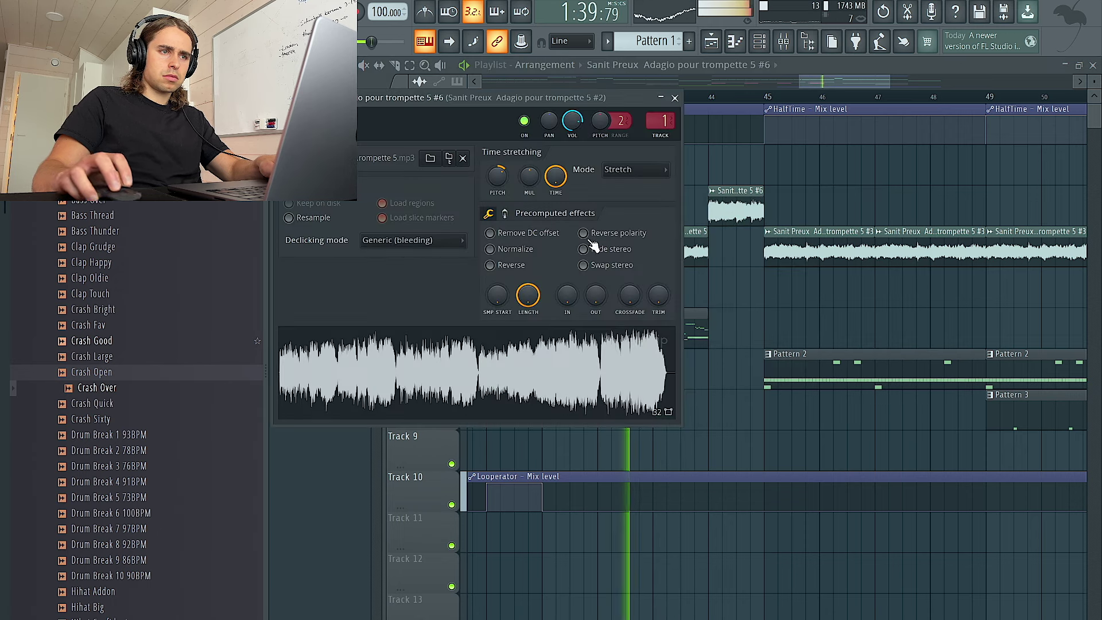
{"action": "left_click", "coordinate": [490, 266]}
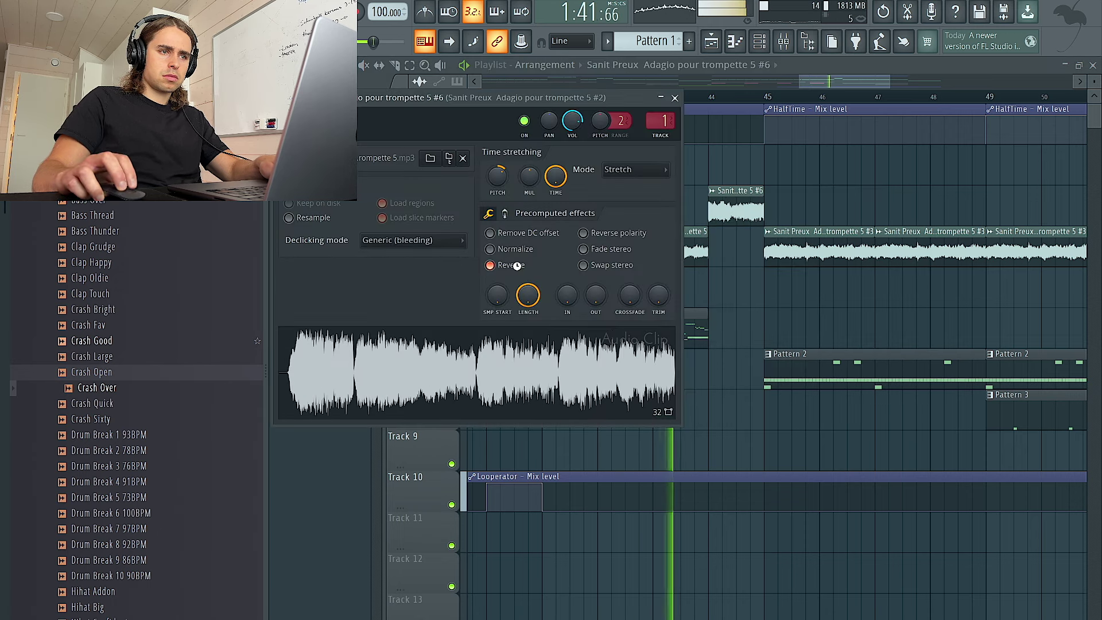
{"action": "left_click", "coordinate": [517, 266]}
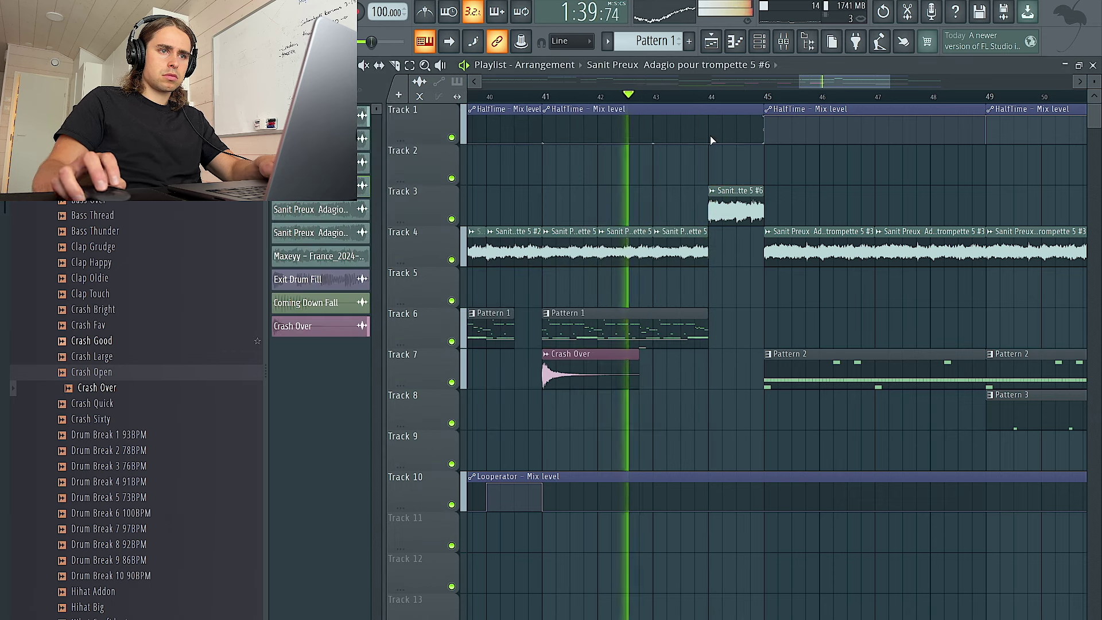
Place the Cinema Riser sample from Risers & Fills on Track 9 starting at bar 43 and open its channel settings
{"action": "key", "text": "space"}
{"action": "scroll", "coordinate": [129, 290], "scroll_direction": "down", "scroll_amount": 10}
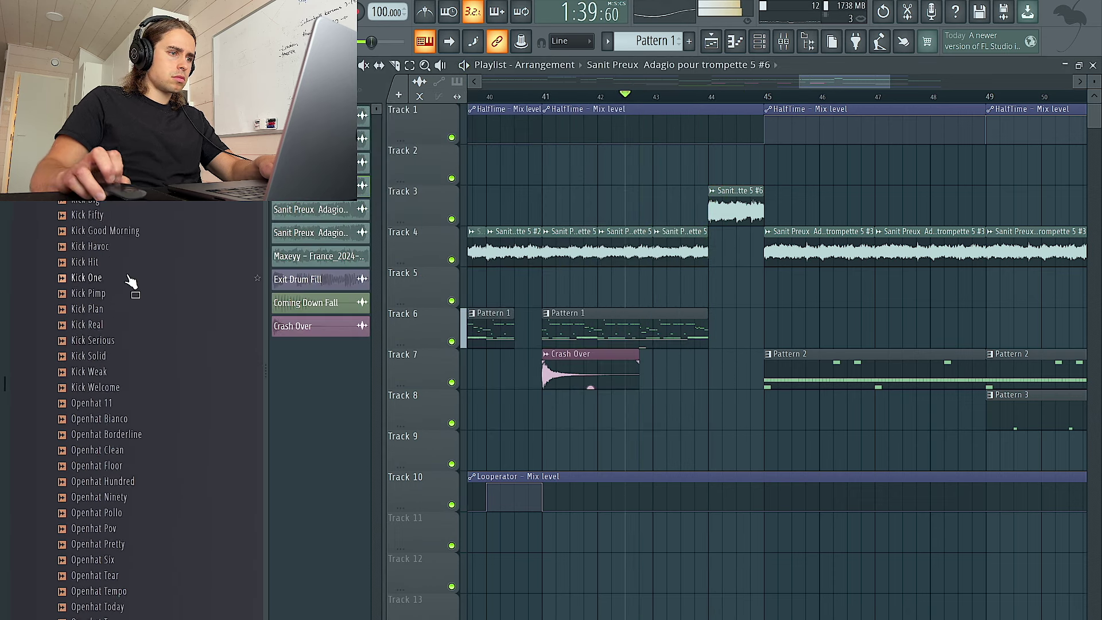
{"action": "scroll", "coordinate": [130, 282], "scroll_direction": "down", "scroll_amount": 15}
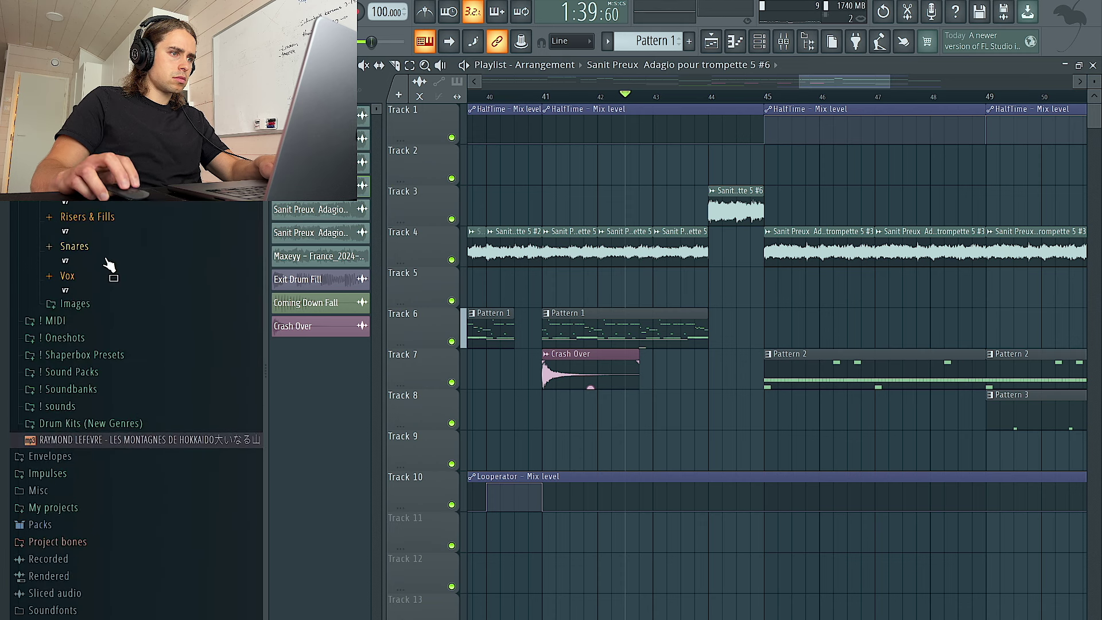
{"action": "left_click", "coordinate": [106, 225]}
{"action": "left_click_drag", "start_coordinate": [109, 282], "coordinate": [699, 445]}
{"action": "key", "text": "space"}
{"action": "left_click_drag", "start_coordinate": [781, 454], "coordinate": [741, 454]}
{"action": "double_click", "coordinate": [739, 456]}
{"action": "key", "text": "space"}
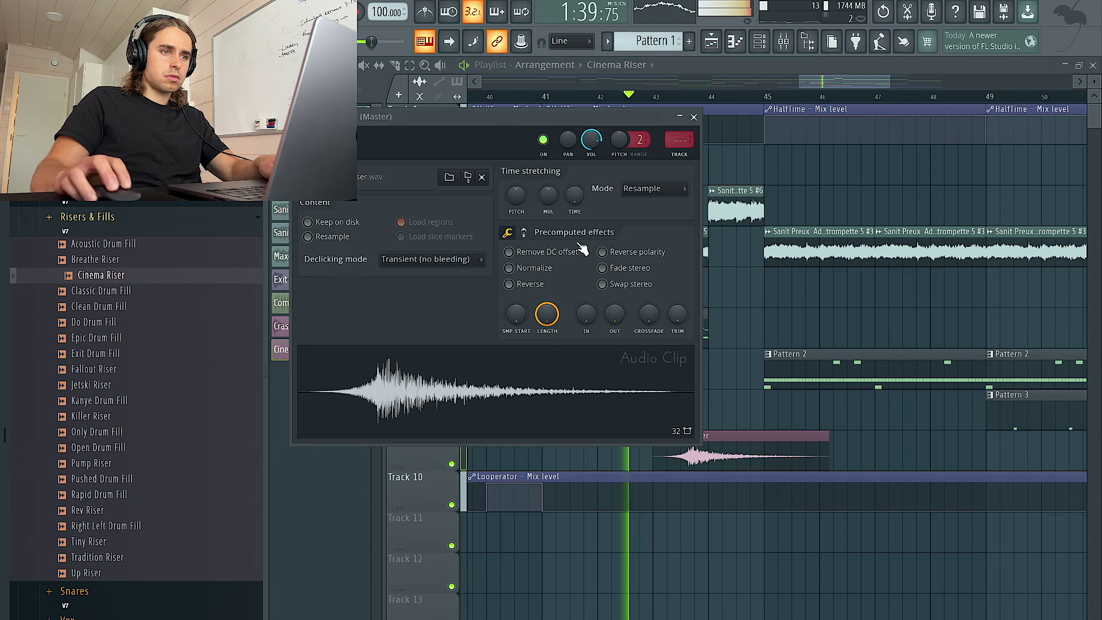
Time-stretch the Cinema Riser longer, set its stretching mode to Stretch and lower its volume
{"action": "left_click_drag", "start_coordinate": [575, 196], "coordinate": [575, 173]}
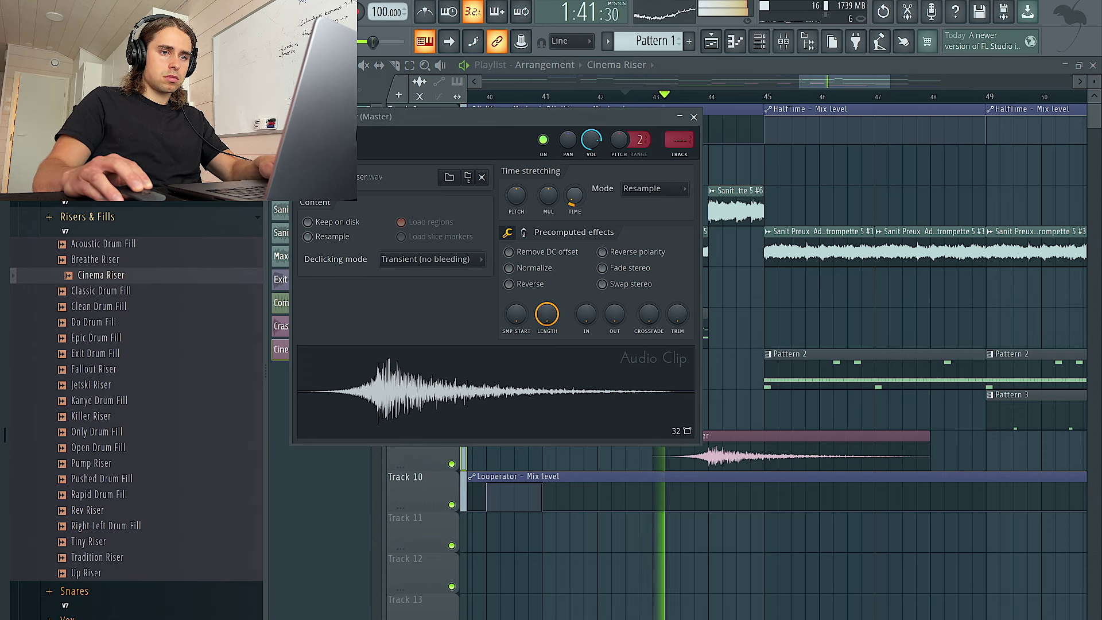
{"action": "left_click", "coordinate": [648, 193]}
{"action": "left_click", "coordinate": [638, 230]}
{"action": "left_click_drag", "start_coordinate": [594, 145], "coordinate": [593, 147]}
Play the transition and shift the Cinema Riser clip so it starts at about bar 43.5
{"action": "key", "text": "space"}
{"action": "key", "text": "space"}
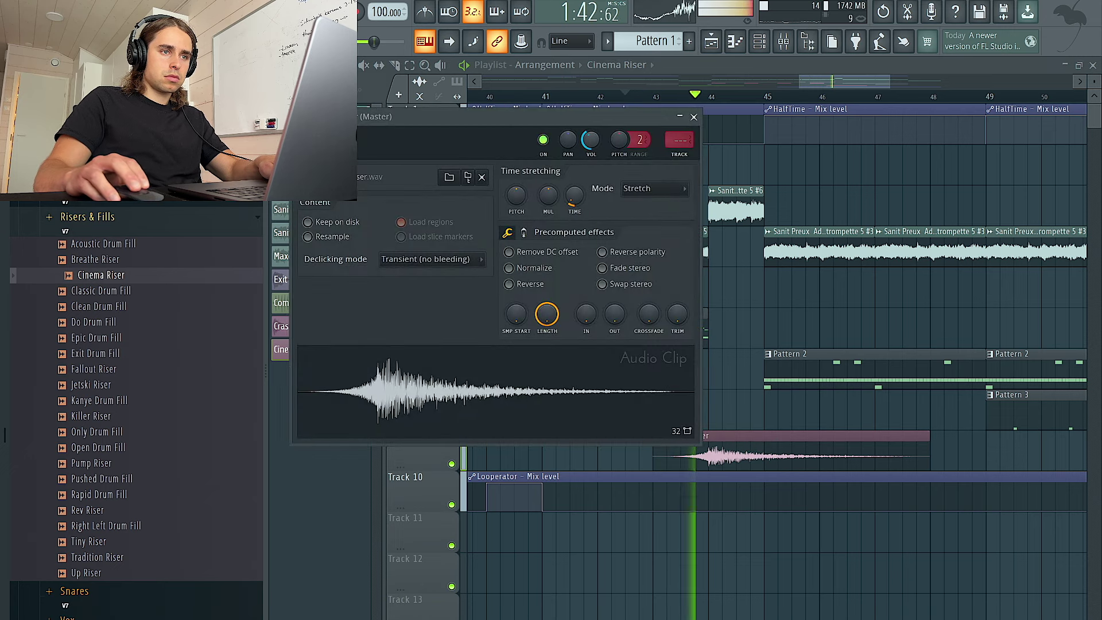
{"action": "key", "text": "space"}
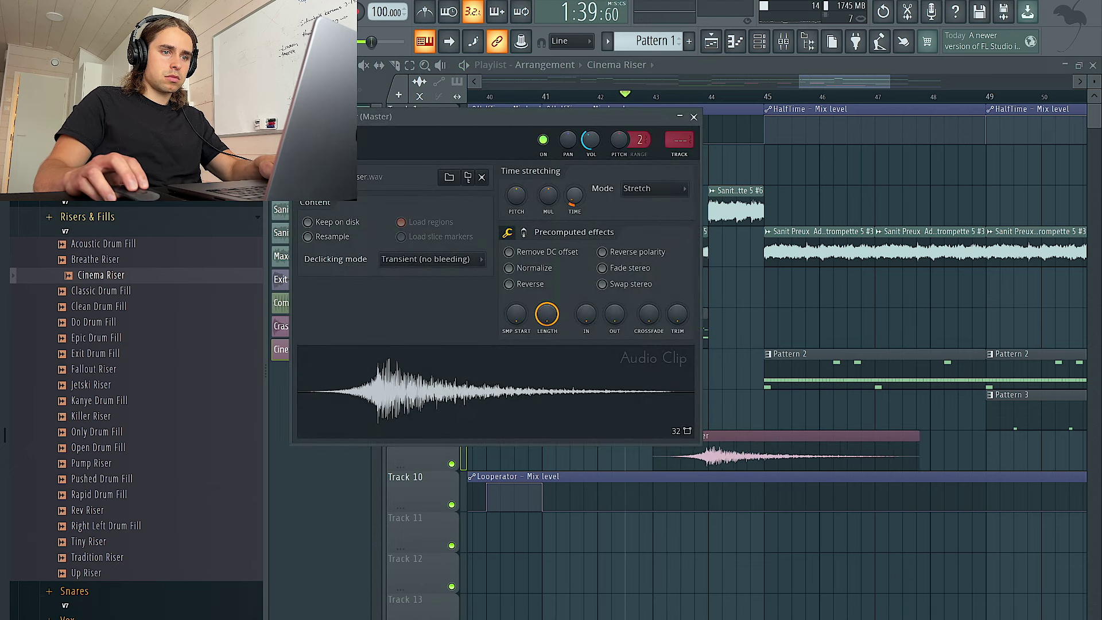
{"action": "mouse_move", "coordinate": [726, 448]}
{"action": "left_mouse_down"}
{"action": "mouse_move", "coordinate": [752, 449]}
{"action": "mouse_move", "coordinate": [740, 448]}
{"action": "left_mouse_up"}
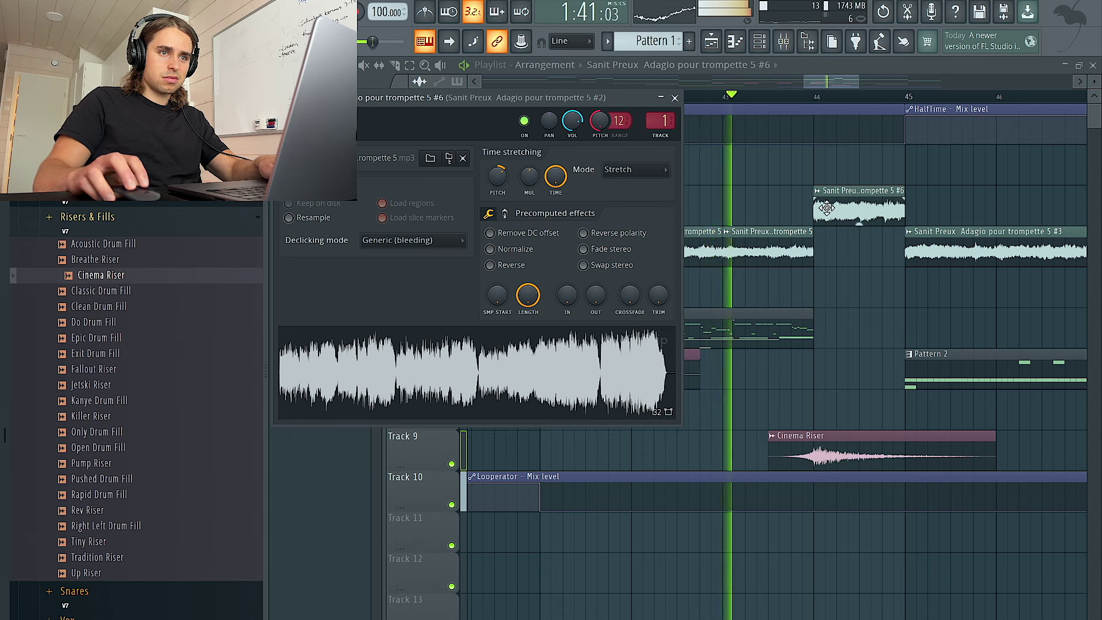
Route the Track 3 sample clip at bar 44 to mixer track 3 and insert Fruity Parametric EQ 2 there
{"action": "double_click", "coordinate": [831, 218]}
{"action": "key", "text": "space"}
{"action": "key", "text": "ctrl+l"}
{"action": "key", "text": "space"}
{"action": "left_click", "coordinate": [978, 235]}
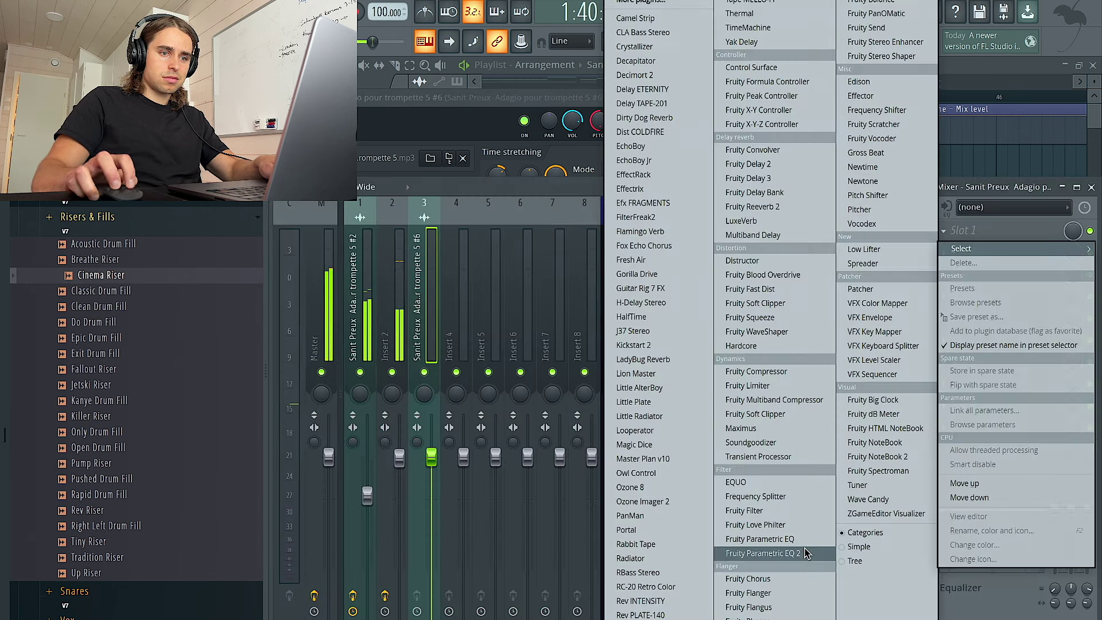
{"action": "left_click", "coordinate": [806, 552]}
Add Fruity Love Philter after the EQ with the Simple triangle lowpass LFO preset
{"action": "left_click", "coordinate": [965, 253]}
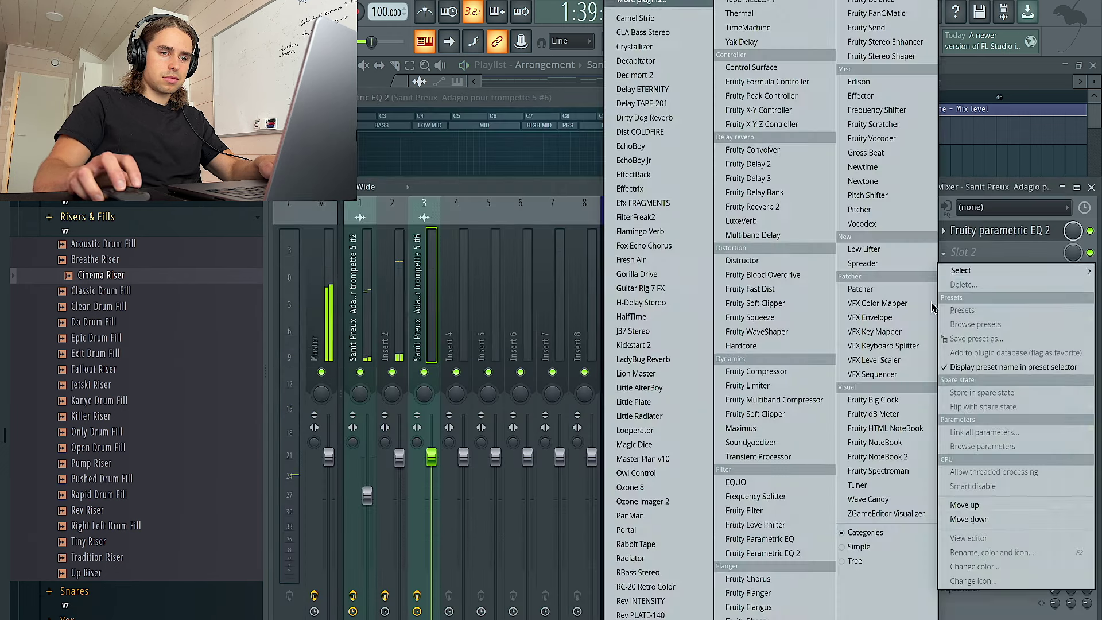
{"action": "left_click", "coordinate": [764, 524]}
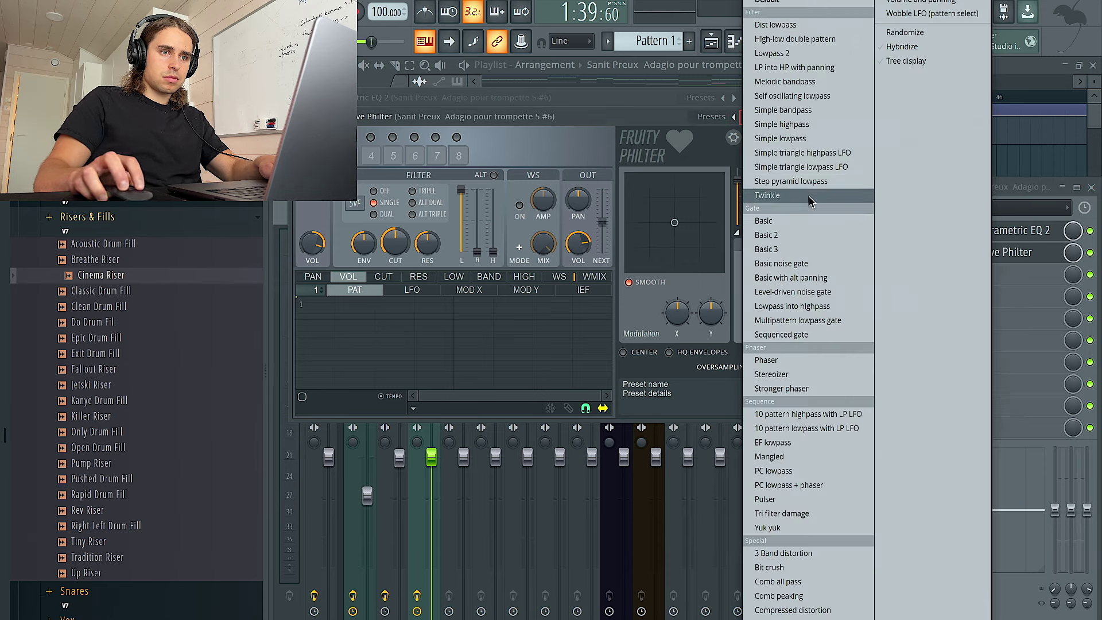
{"action": "left_click", "coordinate": [813, 167]}
Cut the sample's lows to just above 100 Hz with the 20Hz + 18kHz cut EQ preset, and lower mixer track 3's volume
{"action": "left_click", "coordinate": [1001, 234]}
{"action": "key", "text": "space"}
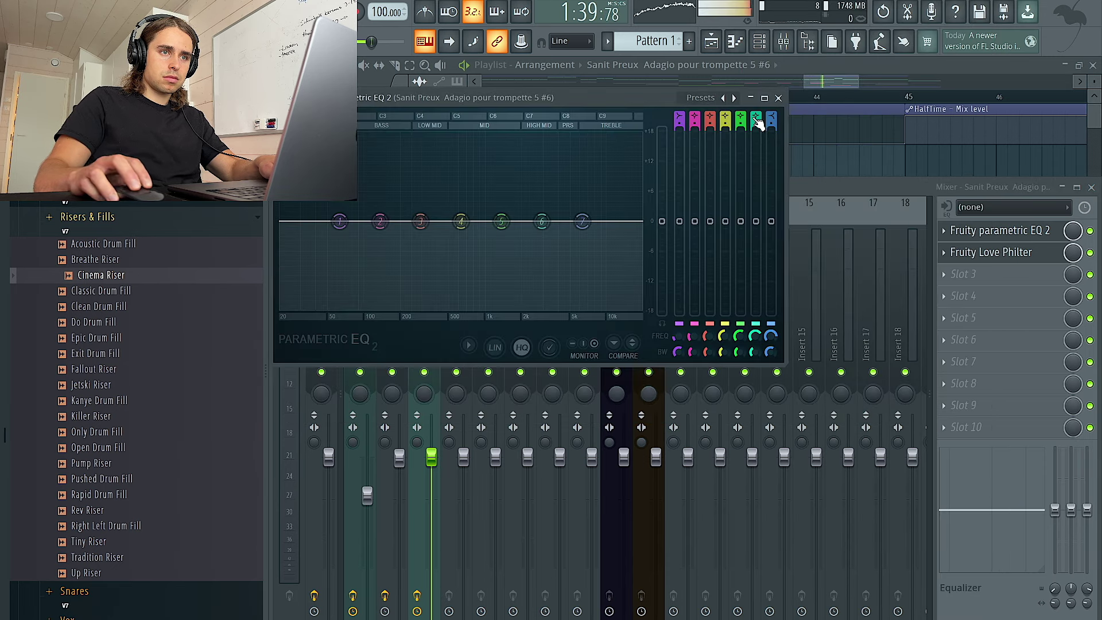
{"action": "left_click_drag", "start_coordinate": [304, 229], "coordinate": [381, 221]}
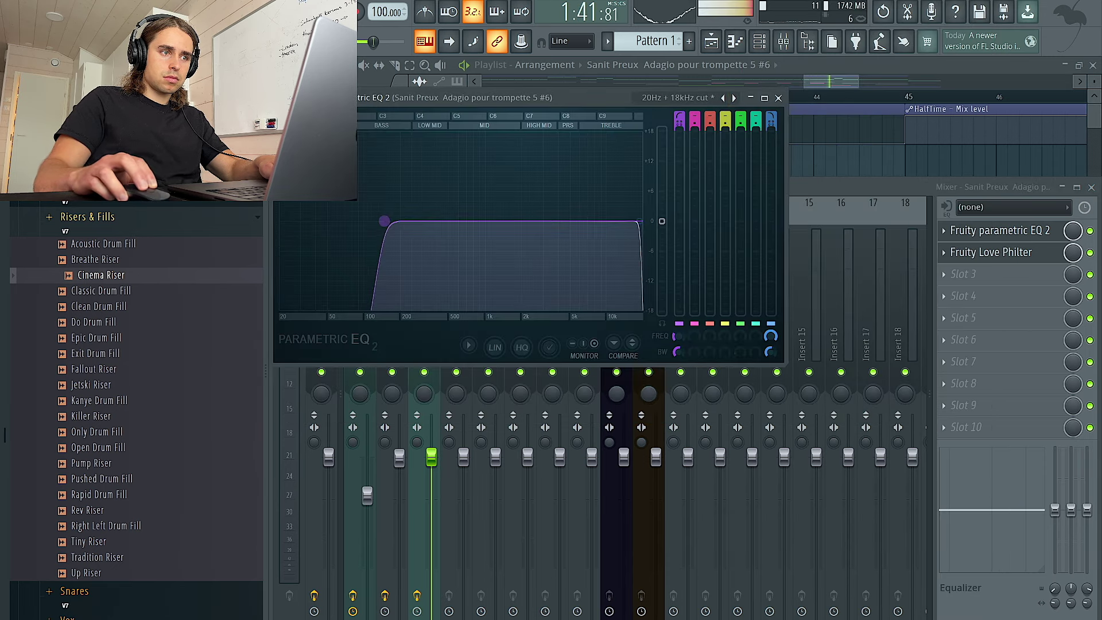
{"action": "left_click_drag", "start_coordinate": [431, 456], "coordinate": [432, 499]}
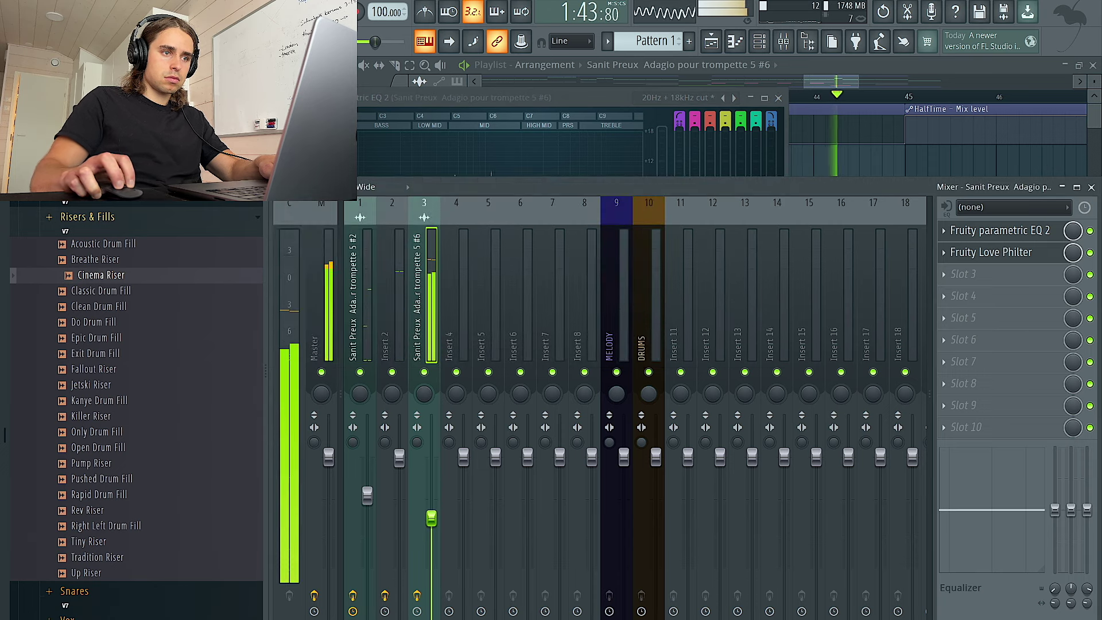
{"action": "left_click", "coordinate": [866, 171]}
Place the Rev Riser sample on Track 11 leading into bar 45 and change its time-stretching mode
{"action": "scroll", "coordinate": [832, 184], "scroll_direction": "down", "scroll_amount": 1}
{"action": "scroll", "coordinate": [836, 207], "scroll_direction": "right", "scroll_amount": 1}
{"action": "left_click", "coordinate": [662, 369]}
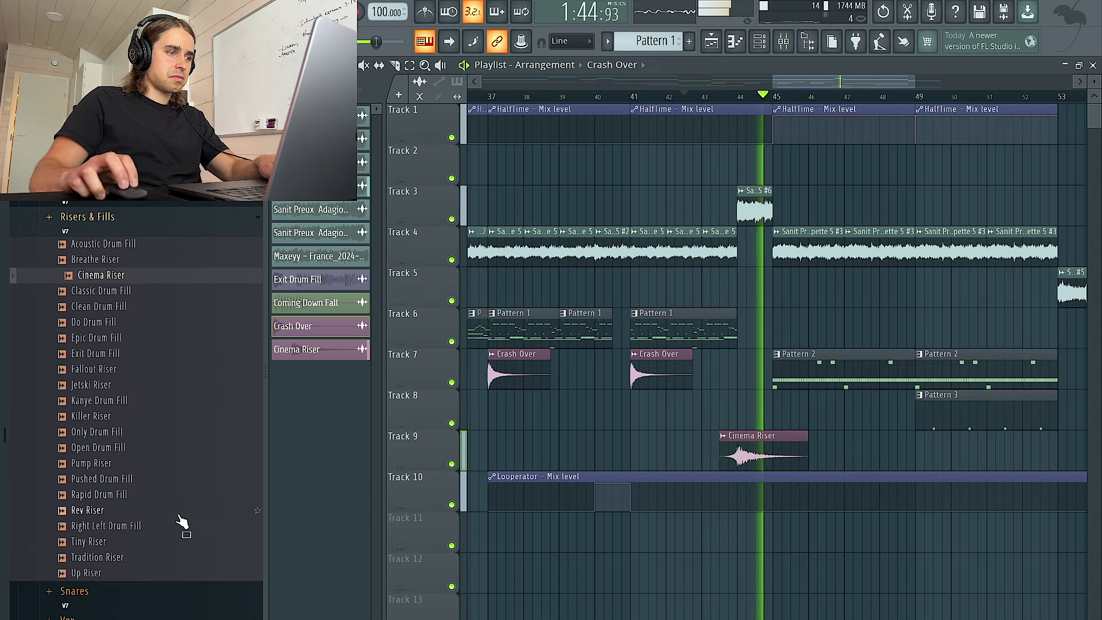
{"action": "scroll", "coordinate": [167, 468], "scroll_direction": "down", "scroll_amount": 3}
{"action": "key", "text": "space"}
{"action": "key", "text": "space"}
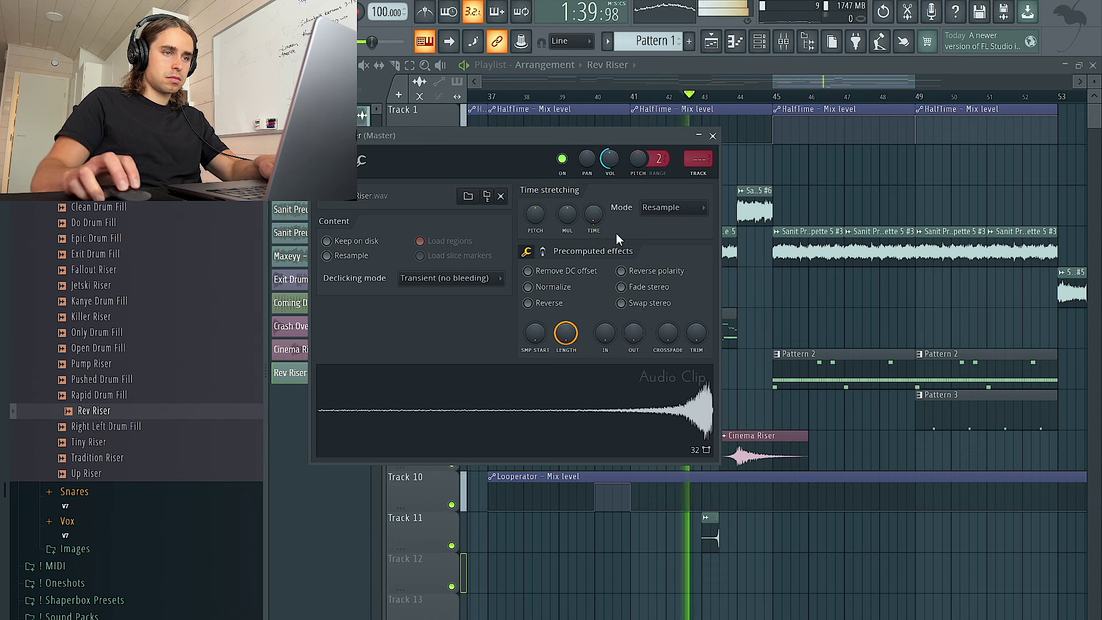
{"action": "left_click_drag", "start_coordinate": [711, 528], "coordinate": [764, 535]}
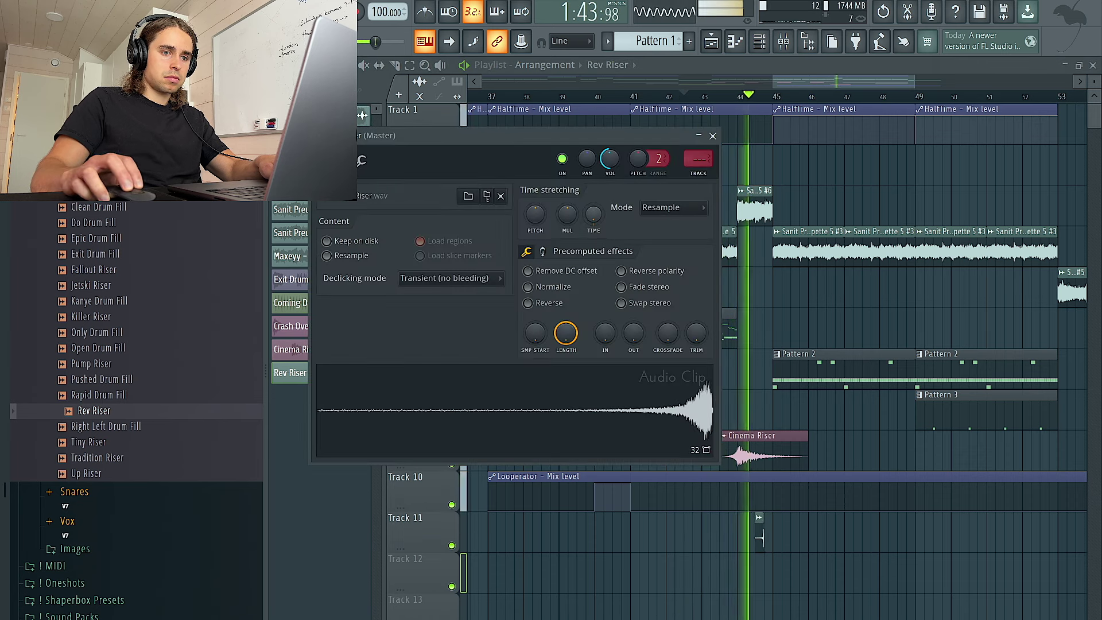
{"action": "left_click", "coordinate": [660, 208]}
{"action": "left_click", "coordinate": [659, 235]}
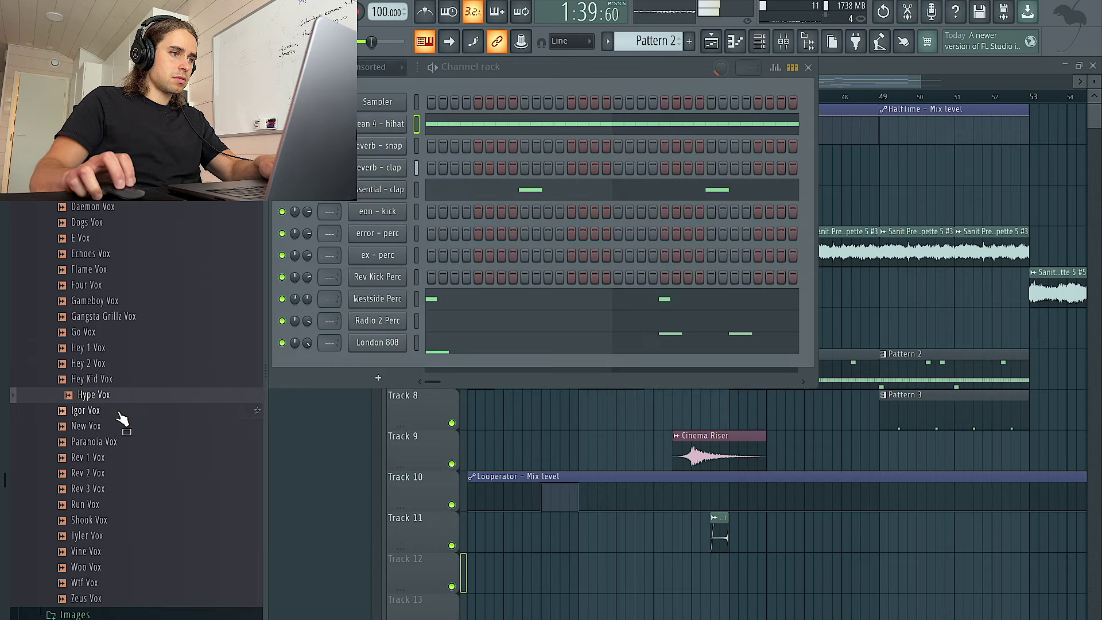
Audition the Vox samples and try Paranoia Vox on Track 12 at bar 45
{"action": "left_click", "coordinate": [119, 416]}
{"action": "key", "text": "space"}
{"action": "left_click_drag", "start_coordinate": [121, 441], "coordinate": [741, 576]}
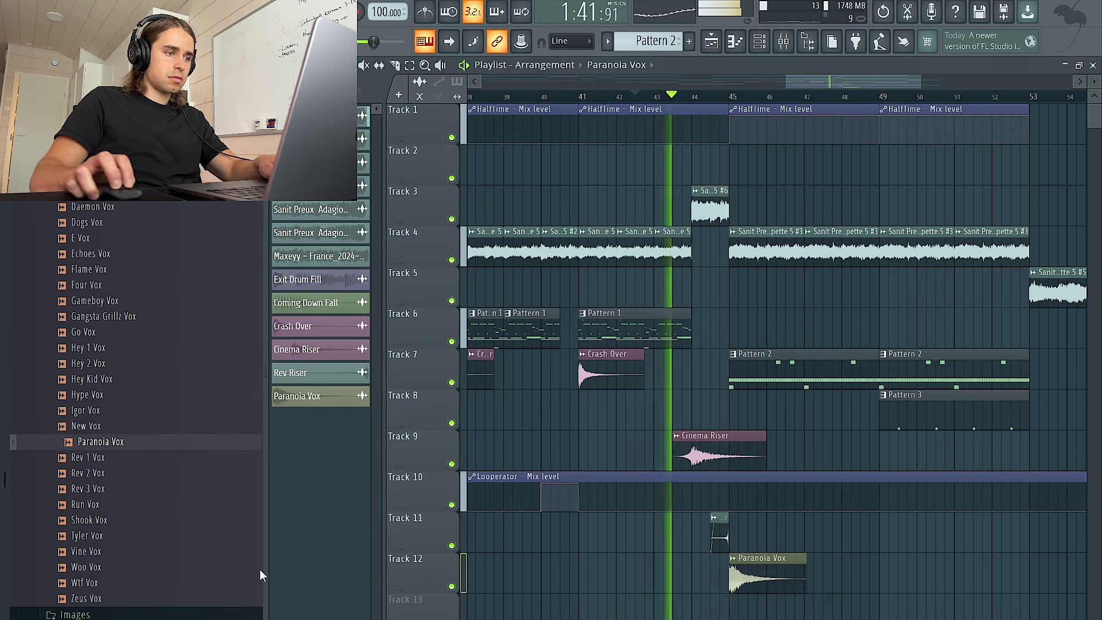
{"action": "left_click", "coordinate": [143, 522]}
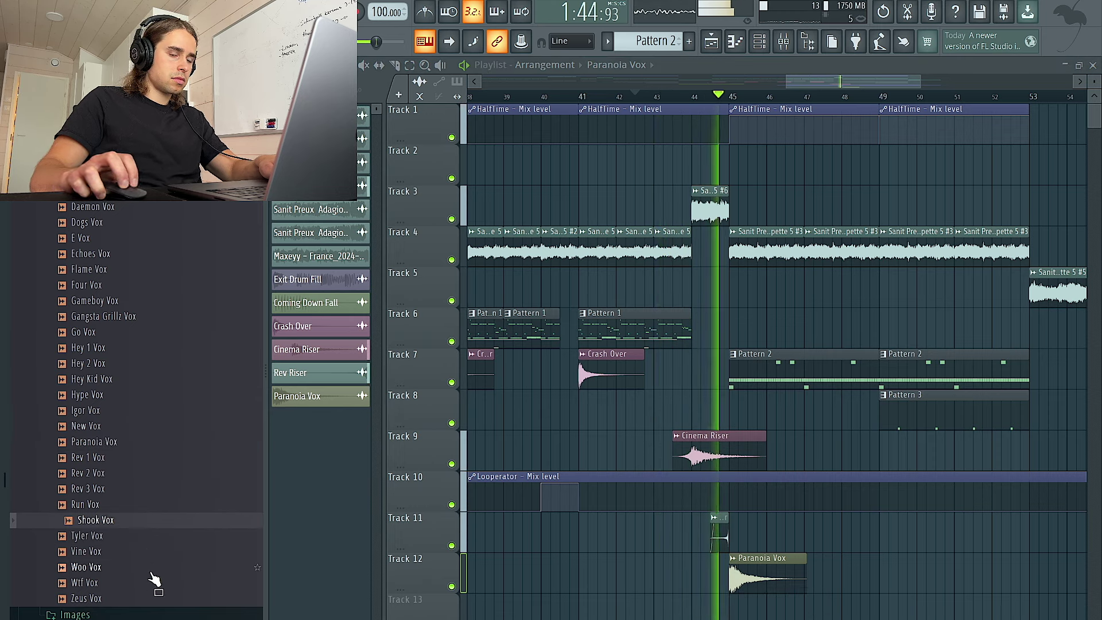
Open the channel settings of the Track 12 vox clip, replace its sample with E Vox and play it
{"action": "double_click", "coordinate": [754, 574]}
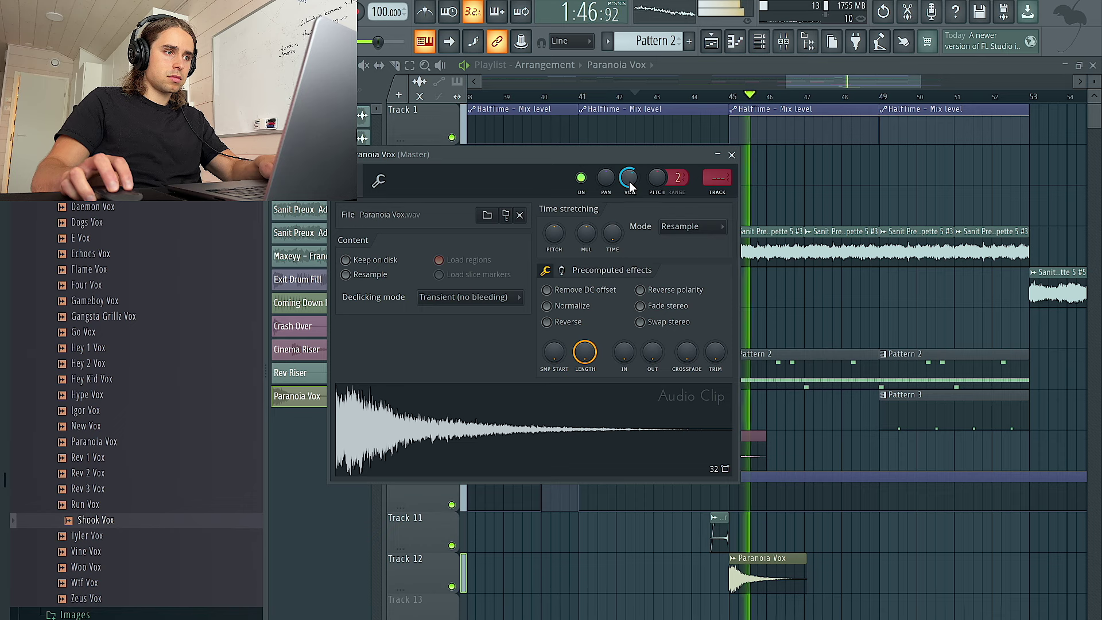
{"action": "key", "text": "space"}
{"action": "left_click", "coordinate": [179, 194]}
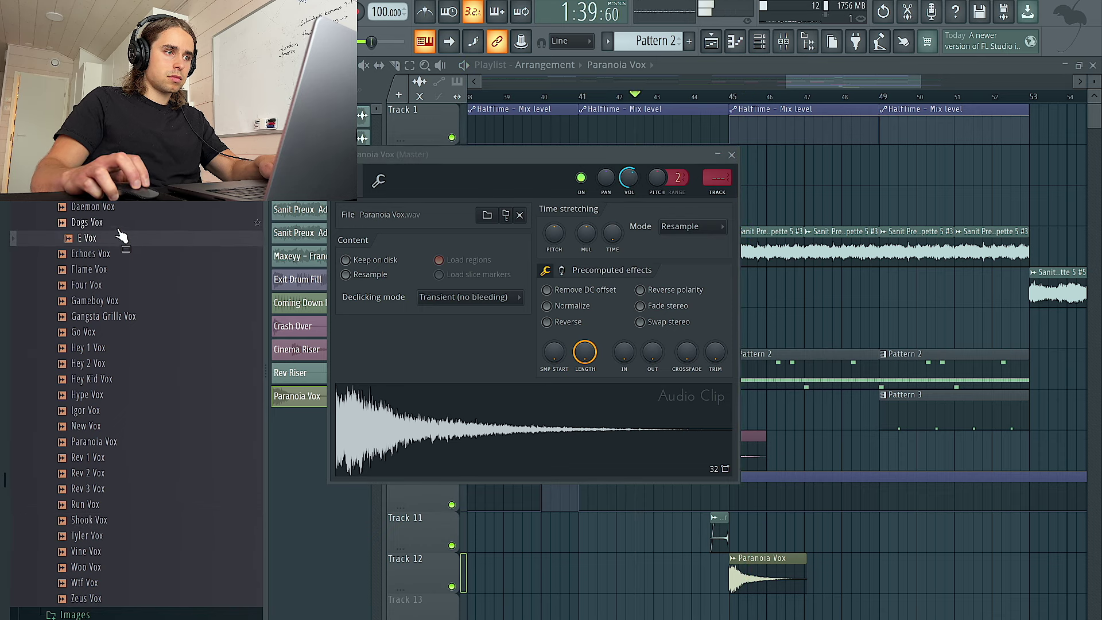
{"action": "left_click_drag", "start_coordinate": [119, 246], "coordinate": [443, 438]}
{"action": "key", "text": "space"}
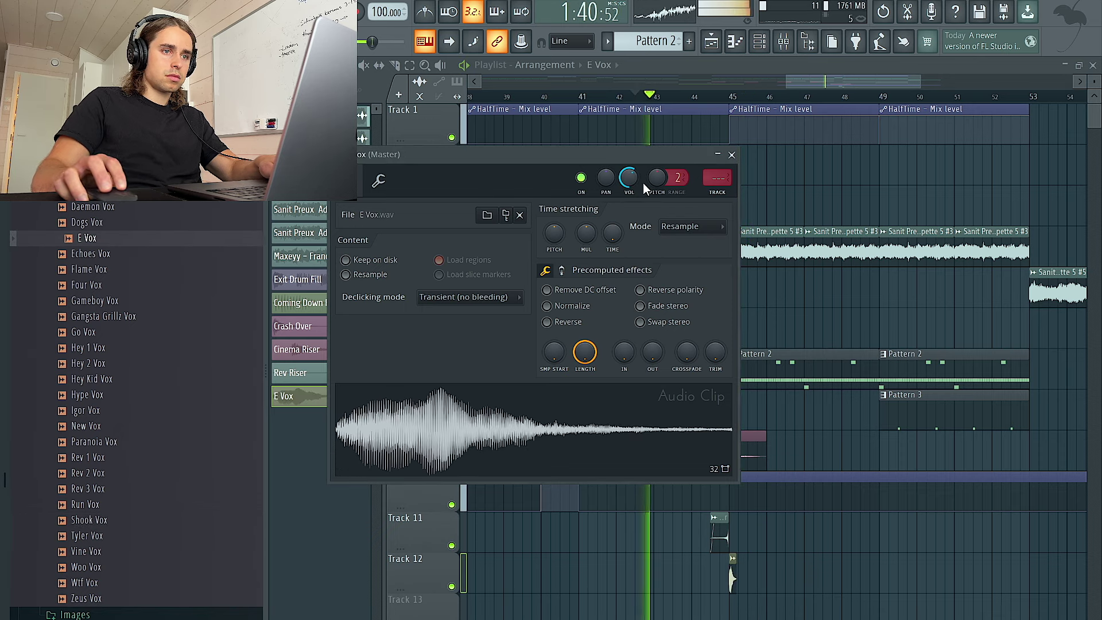
Route E Vox to mixer track 4 and add Fruity Delay 3 with the Ping pong preset
{"action": "left_click", "coordinate": [717, 192]}
{"action": "left_click", "coordinate": [976, 230]}
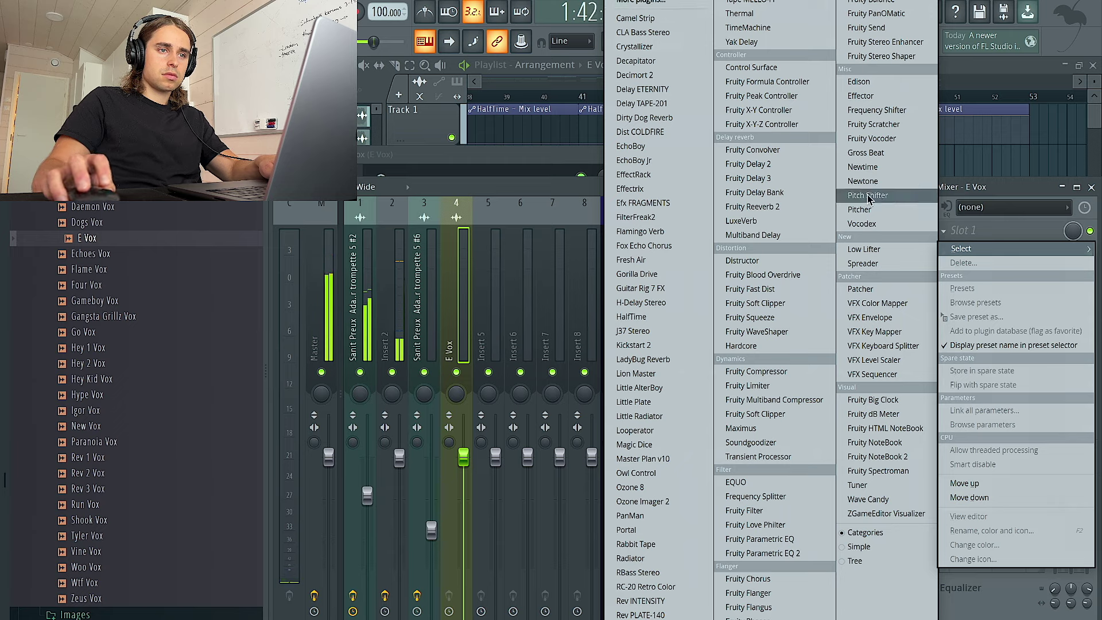
{"action": "left_click", "coordinate": [770, 182]}
{"action": "left_click", "coordinate": [822, 140]}
{"action": "left_click", "coordinate": [838, 211]}
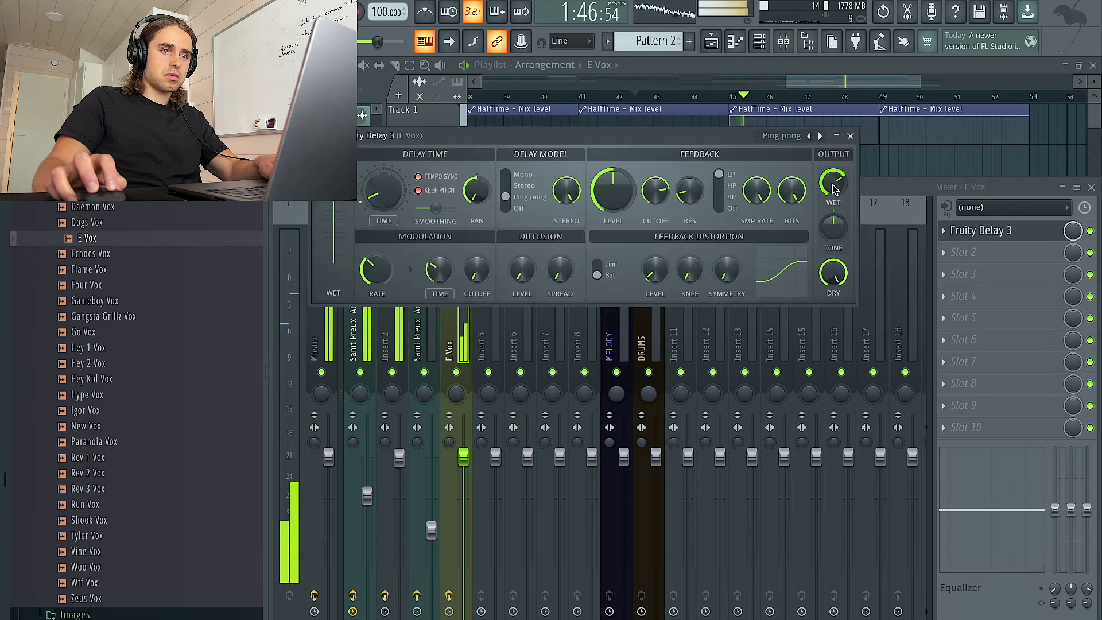
{"action": "left_click", "coordinate": [850, 136]}
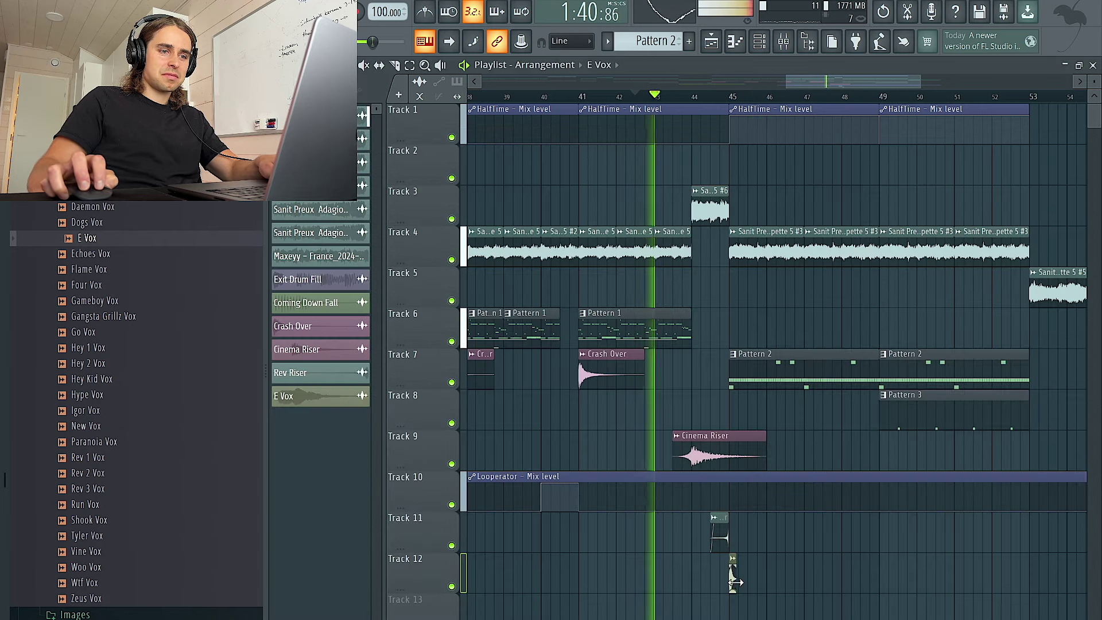
Set the E Vox clip's time-stretching mode to Auto and raise its pitch
{"action": "double_click", "coordinate": [733, 574]}
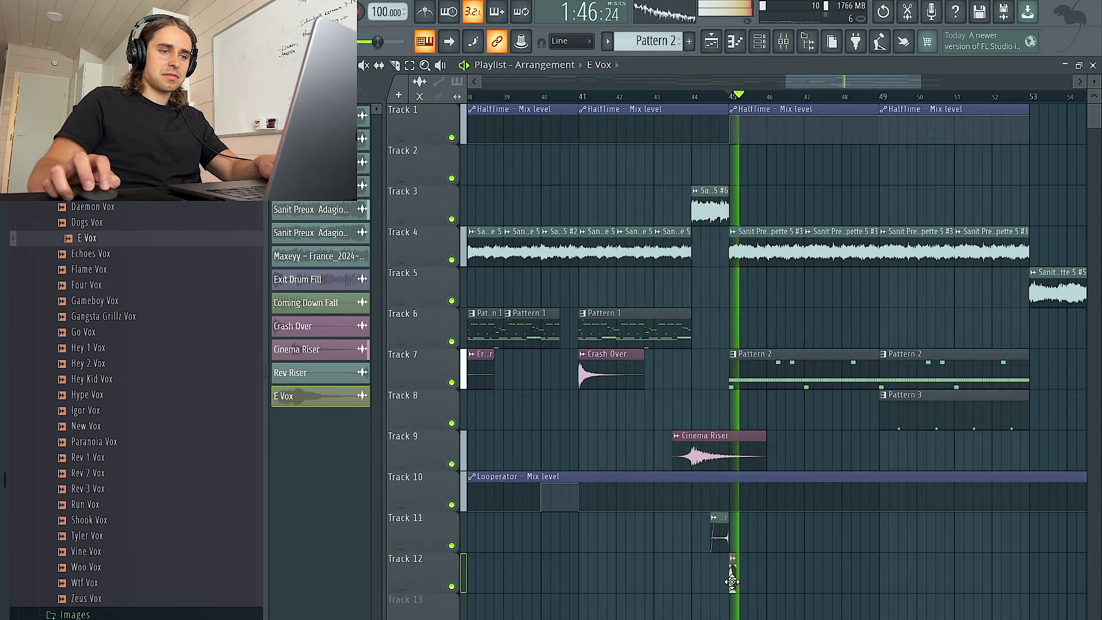
{"action": "double_click", "coordinate": [731, 581]}
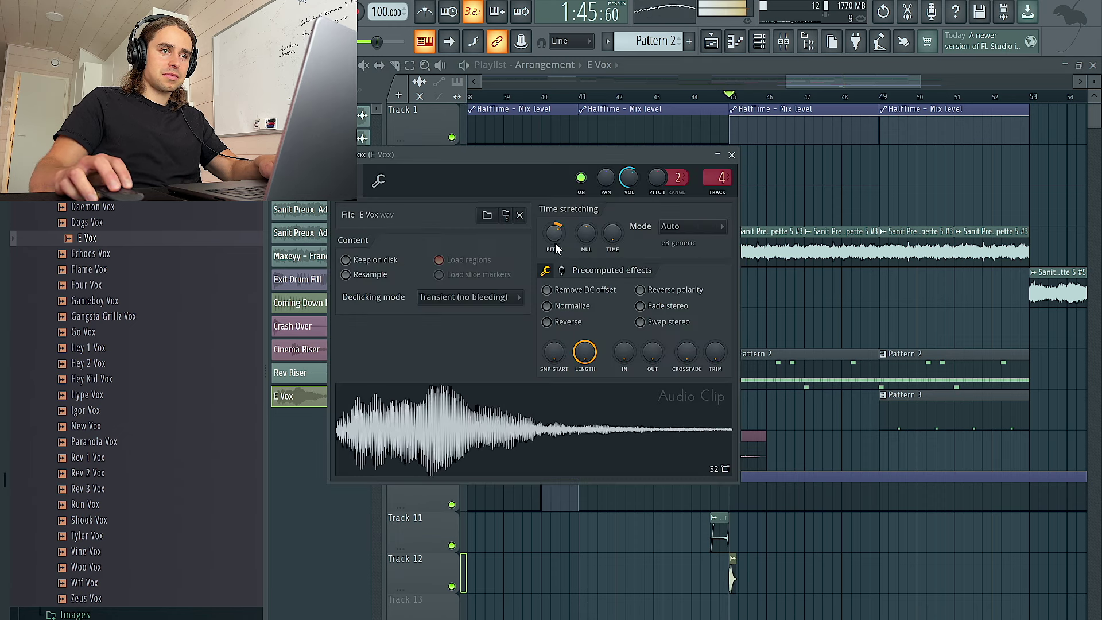
Play from bar 45 and adjust the Fruity Reeverb 2 levels on Insert 2
{"action": "key", "text": "space"}
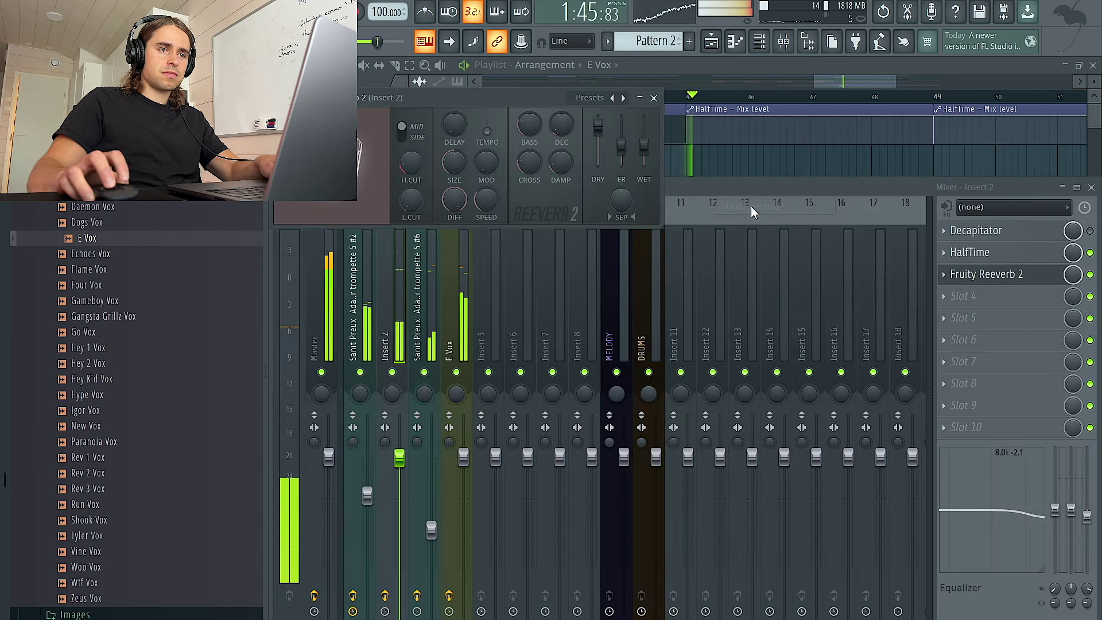
{"action": "left_click_drag", "start_coordinate": [643, 157], "coordinate": [594, 135]}
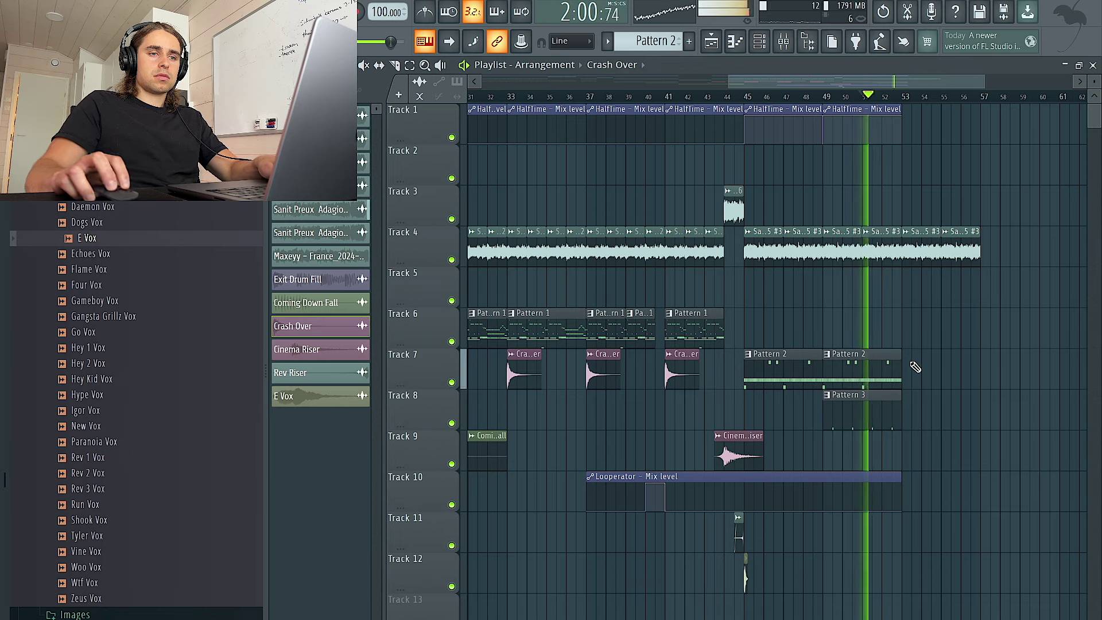
Add a Crash Over clip at bar 53 on Track 7 and move it down to Track 12
{"action": "left_click", "coordinate": [913, 336]}
{"action": "left_click", "coordinate": [913, 335], "text": "ctrl"}
{"action": "key", "text": "shift+Down"}
{"action": "key", "text": "shift+Down"}
{"action": "key", "text": "shift+Down"}
{"action": "key", "text": "shift+Down"}
{"action": "key", "text": "shift+Down"}
{"action": "key", "text": "shift+Down"}
Move the Crash Over clips at bars 33, 37 and 41 from Track 7 down to Track 13
{"action": "left_click_drag", "start_coordinate": [697, 394], "coordinate": [537, 373]}
{"action": "key", "text": "shift+Down"}
{"action": "key", "text": "shift+Down"}
{"action": "key", "text": "shift+Down"}
{"action": "key", "text": "shift+Down"}
{"action": "key", "text": "shift+Down"}
{"action": "key", "text": "shift+Down"}
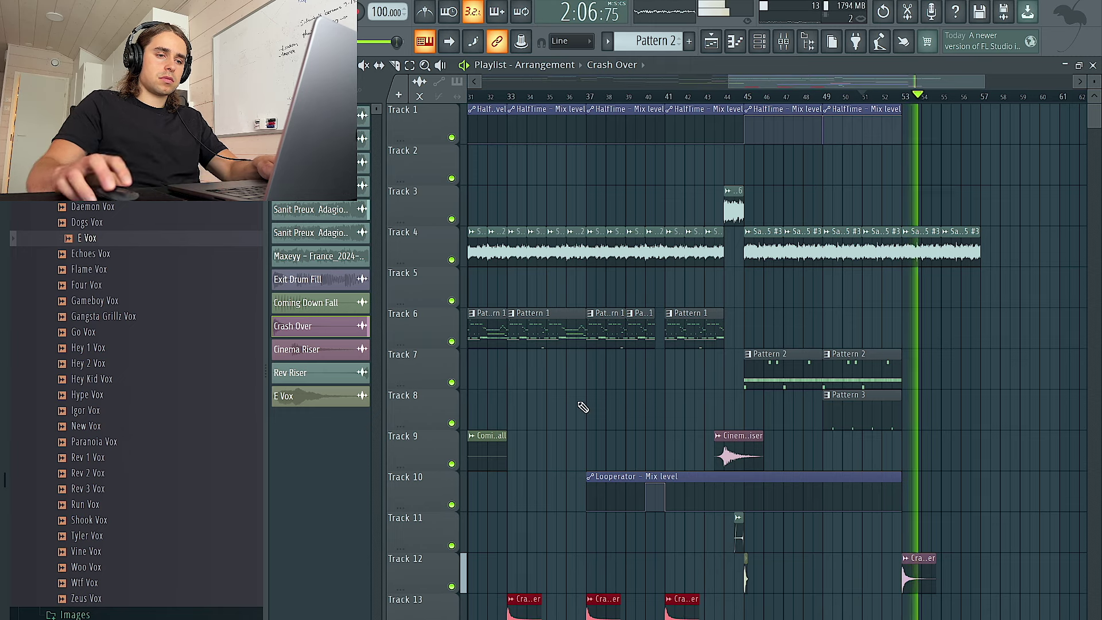
Copy the Track 13 crashes into the first section at bars 1, 5, 9, 13, 17 and 21
{"action": "scroll", "coordinate": [583, 407], "scroll_direction": "down", "scroll_amount": 4}
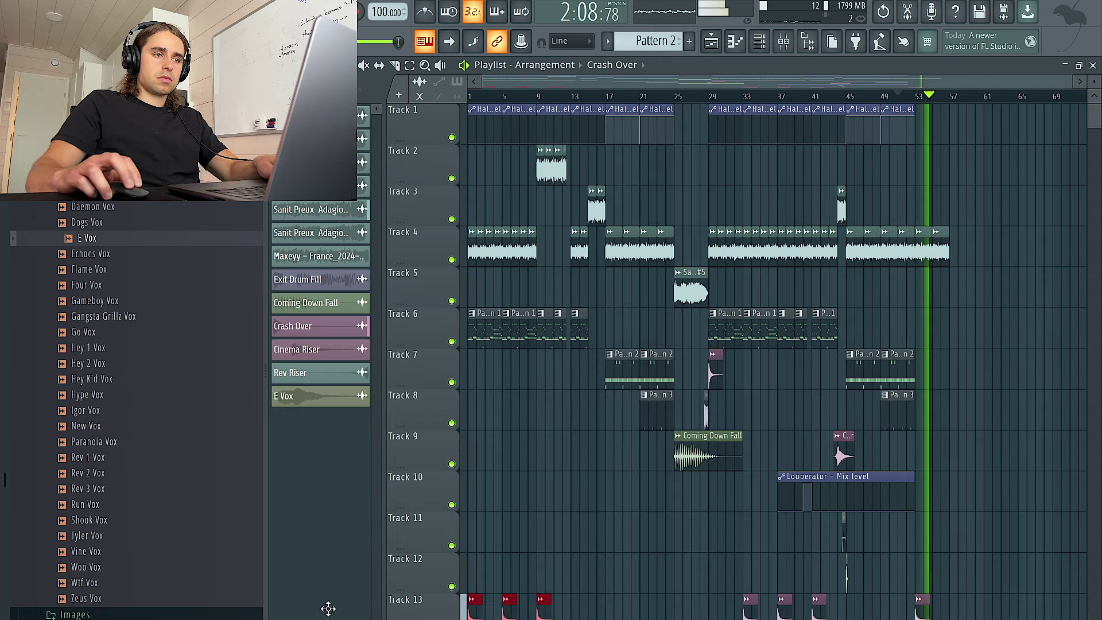
{"action": "left_click_drag", "start_coordinate": [475, 615], "coordinate": [585, 615]}
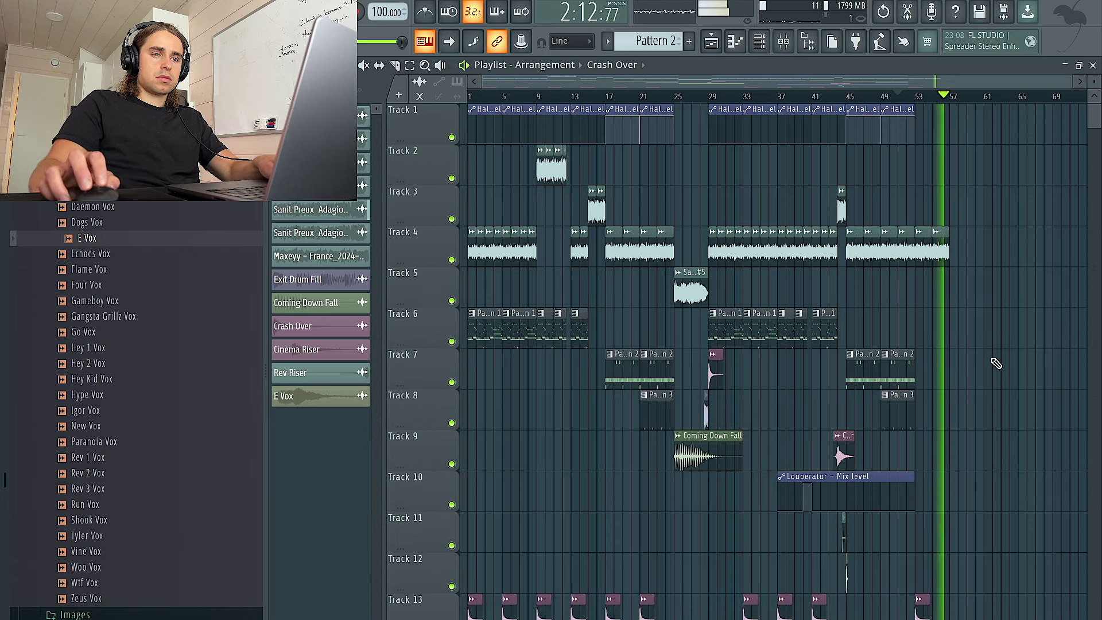
{"action": "left_click_drag", "start_coordinate": [1037, 517], "coordinate": [722, 223]}
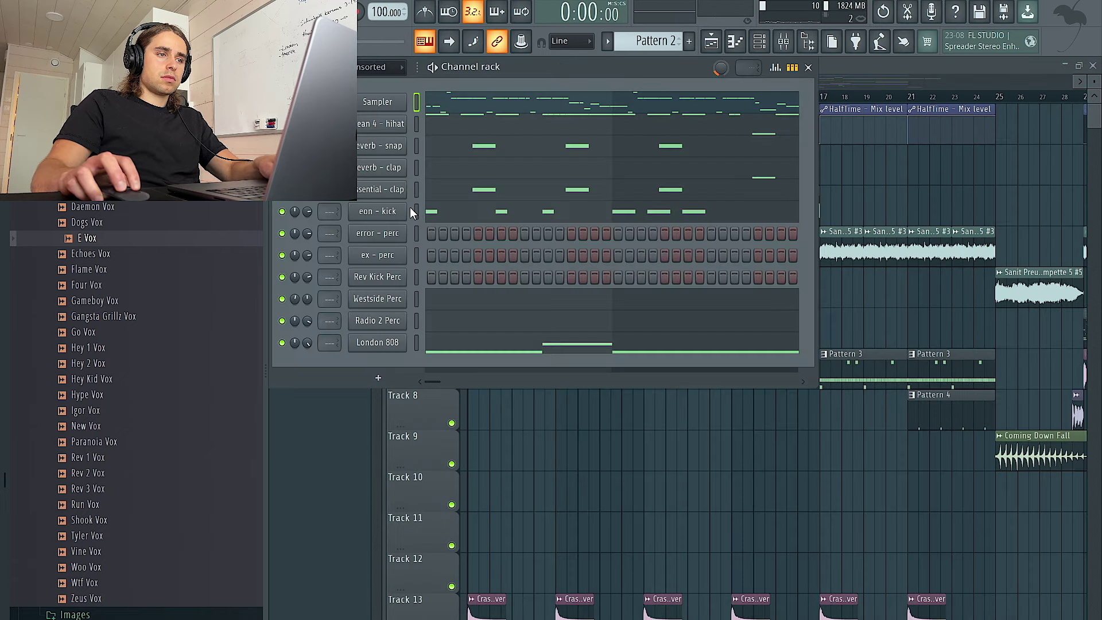
Try Pattern 2 without the kick by cutting its notes, play it, and undo the cut
{"action": "left_click", "coordinate": [416, 210]}
{"action": "key", "text": "ctrl+x"}
{"action": "key", "text": "space"}
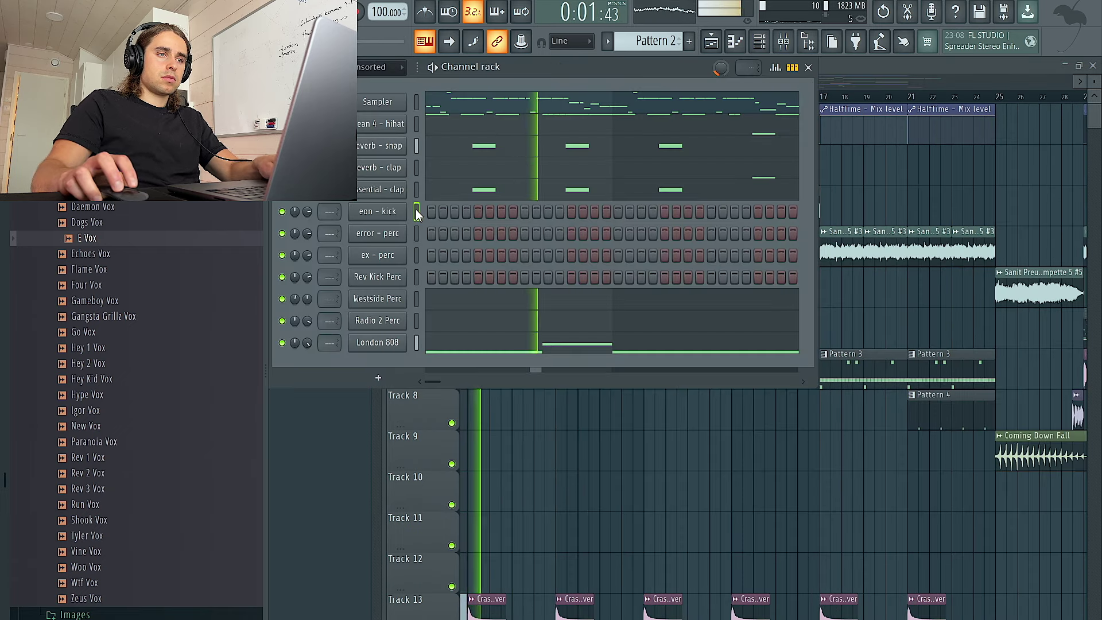
{"action": "key", "text": "space"}
{"action": "key", "text": "ctrl+z"}
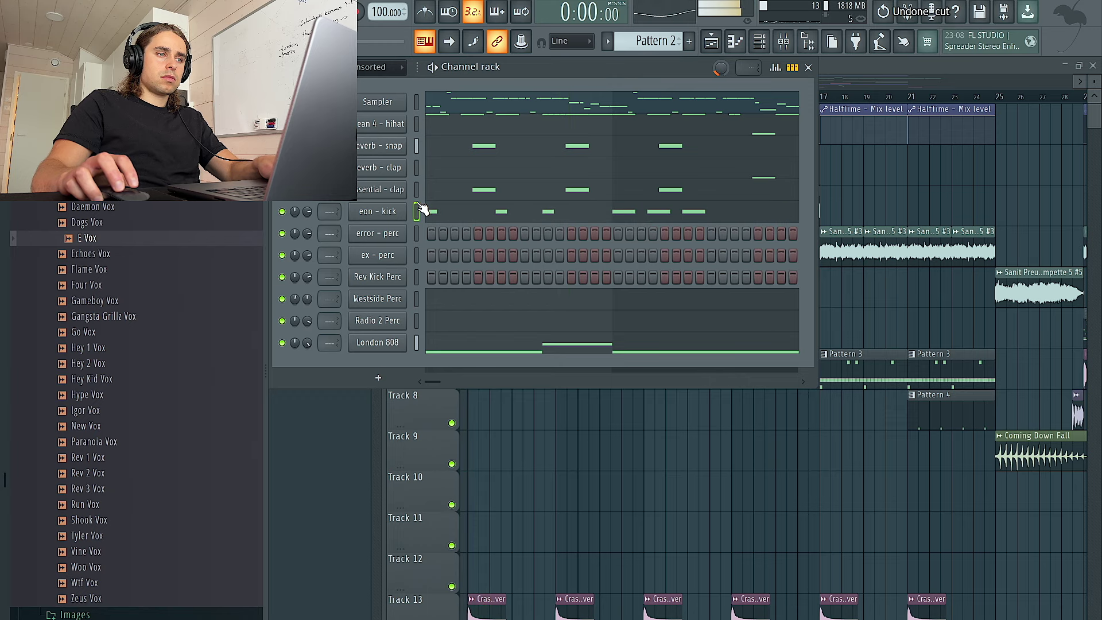
Play the arrangement and cut the Radio 2 Perc notes from Pattern 2
{"action": "key", "text": "space"}
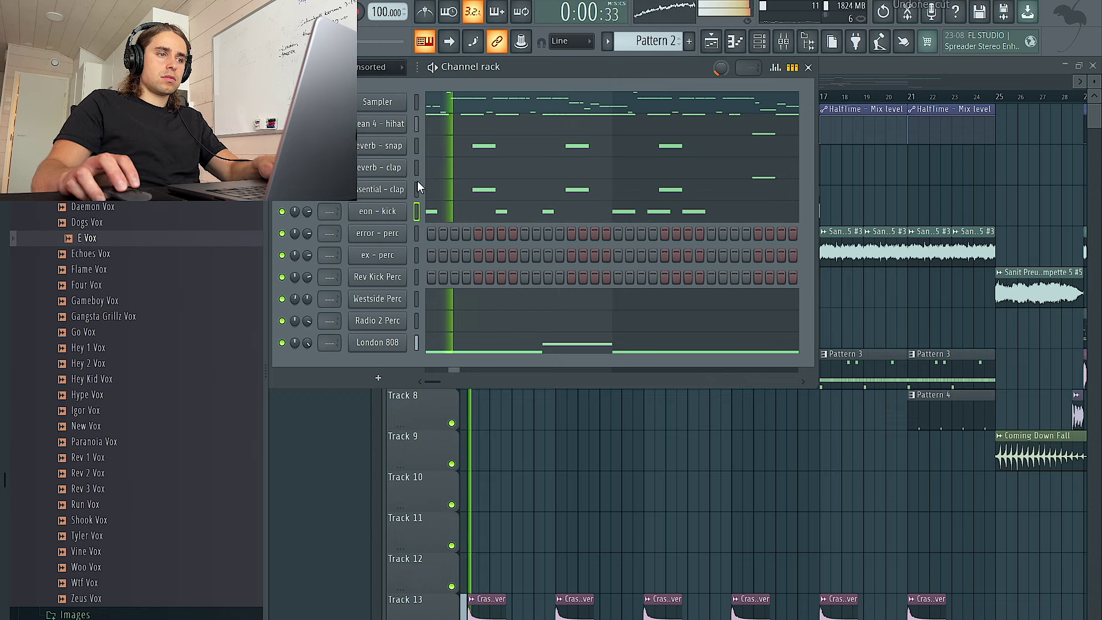
{"action": "left_click", "coordinate": [415, 321]}
{"action": "key", "text": "ctrl+x"}
{"action": "right_click", "coordinate": [893, 187]}
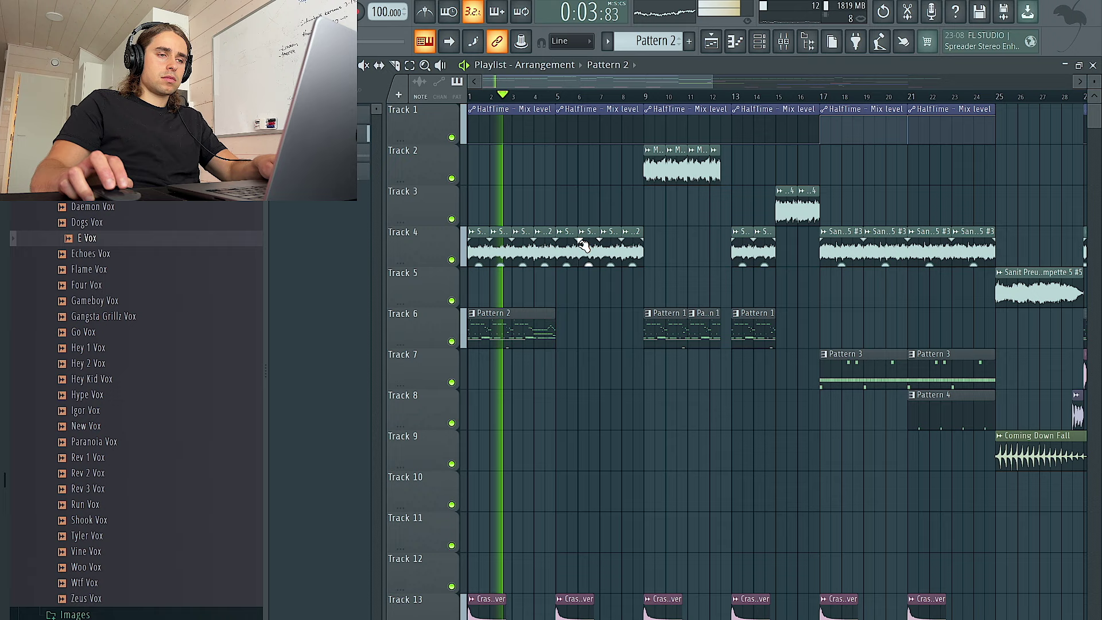
Copy the Looperator – Mix level automation clip from the second section to bar 1 on Track 10
{"action": "scroll", "coordinate": [836, 175], "scroll_direction": "down", "scroll_amount": 4}
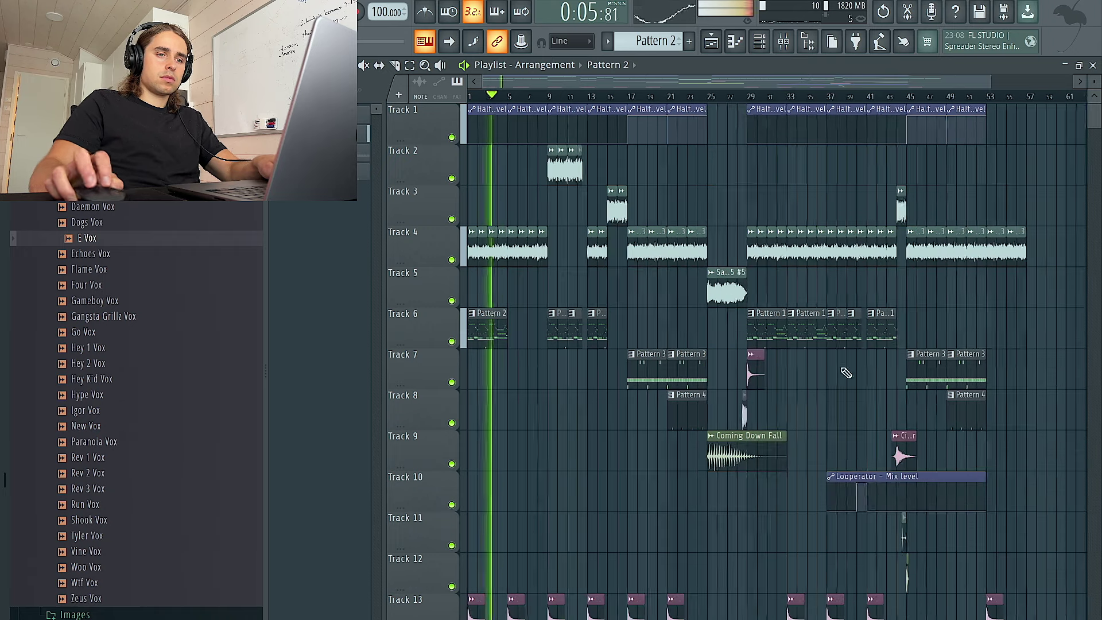
{"action": "left_click", "coordinate": [901, 480]}
{"action": "left_click", "coordinate": [473, 496]}
{"action": "scroll", "coordinate": [477, 388], "scroll_direction": "up", "scroll_amount": 5}
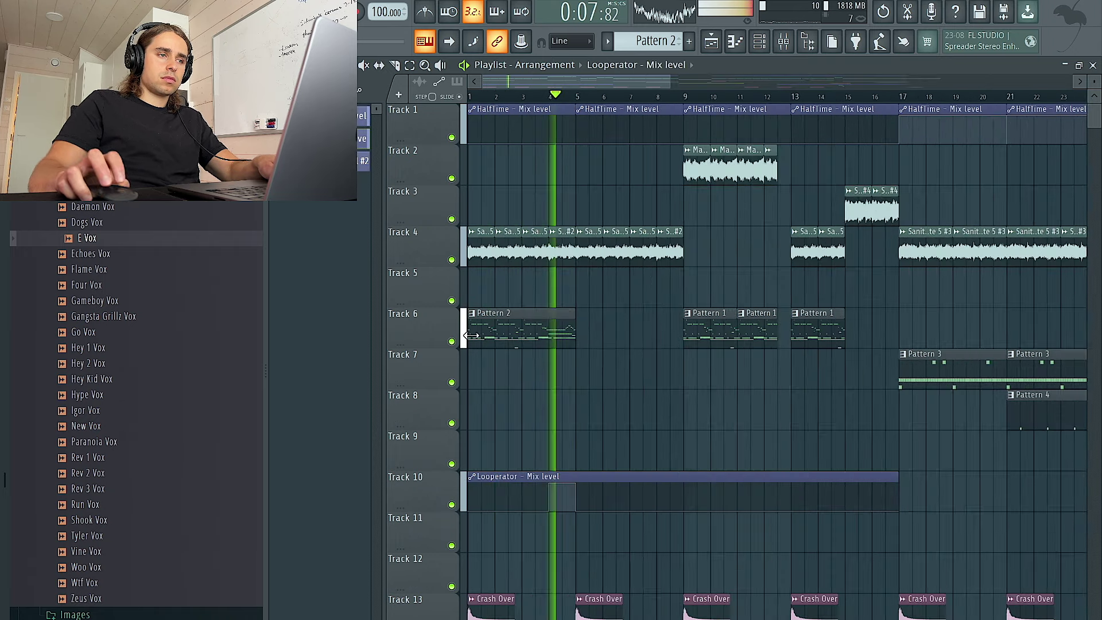
Slice off the end of the first Pattern 2 clip before bar 5 and make that slice unique as Pattern 3
{"action": "scroll", "coordinate": [551, 499], "scroll_direction": "up", "scroll_amount": 4}
{"action": "right_click", "coordinate": [829, 321]}
{"action": "left_click", "coordinate": [854, 439]}
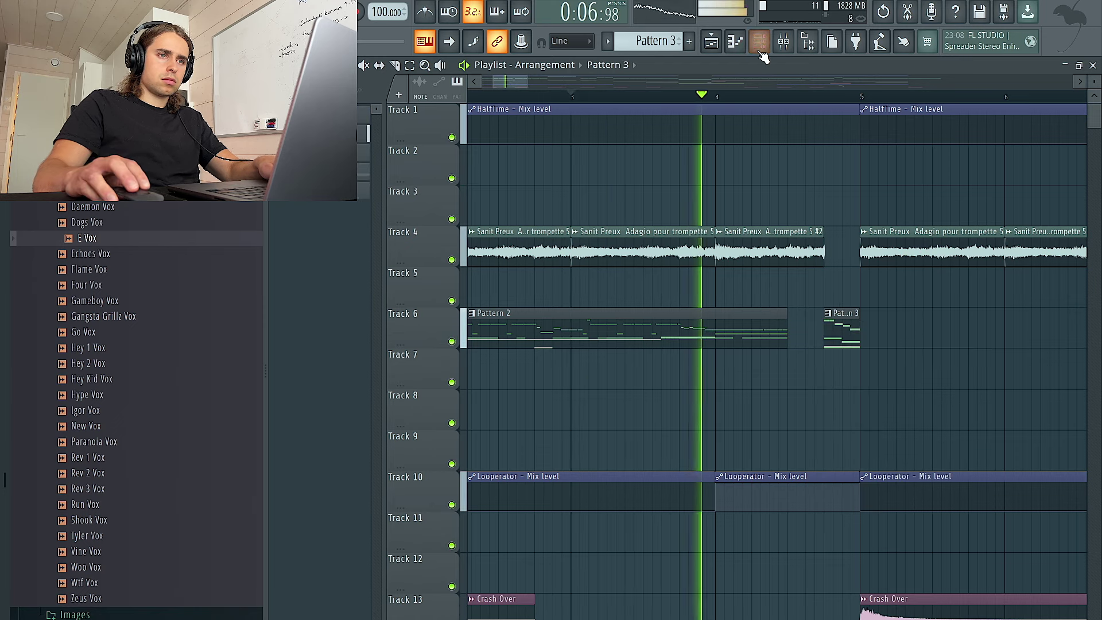
Cut the kick, London 808, hihat, snap and essential clap notes from Pattern 3
{"action": "key", "text": "F6"}
{"action": "left_click", "coordinate": [418, 213]}
{"action": "key", "text": "ctrl+x"}
{"action": "left_click", "coordinate": [418, 343]}
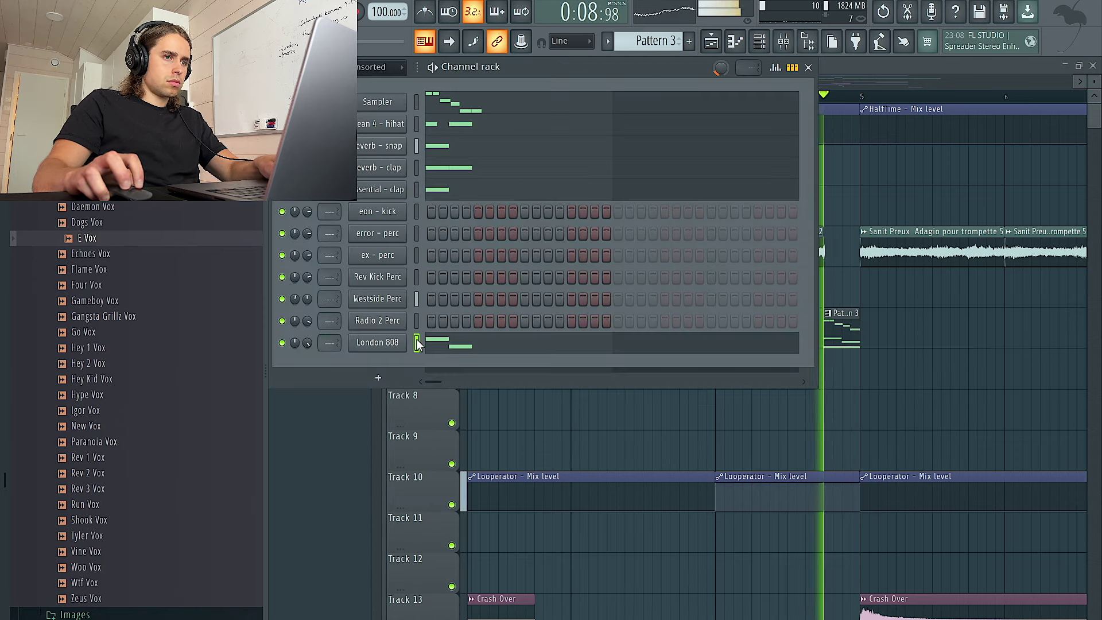
{"action": "key", "text": "ctrl+x"}
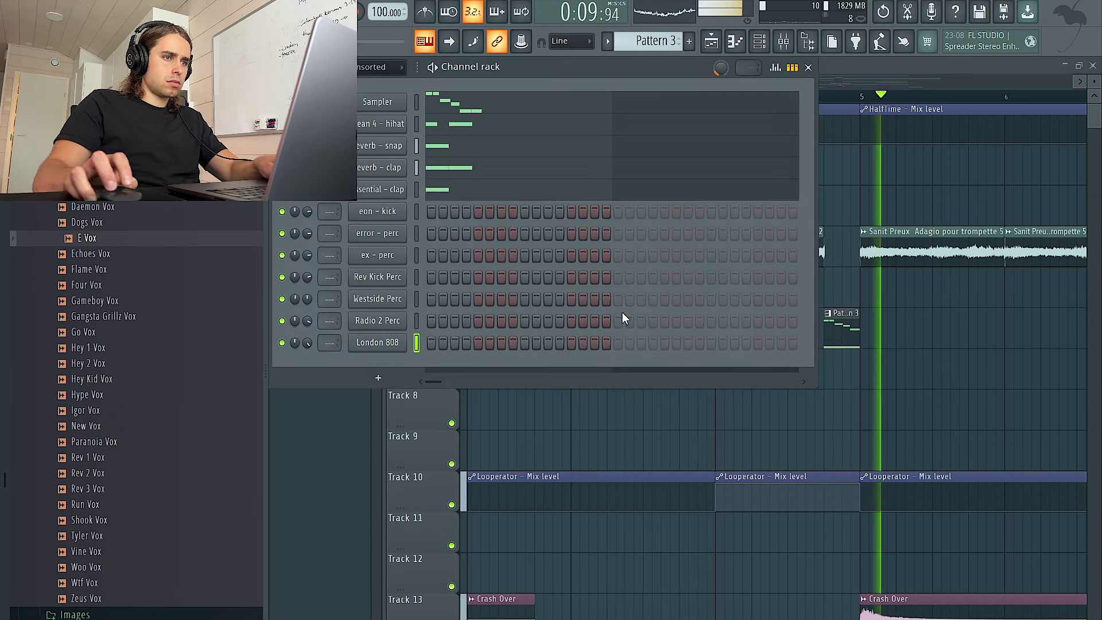
{"action": "left_click", "coordinate": [417, 124]}
{"action": "key", "text": "ctrl+x"}
{"action": "left_click", "coordinate": [417, 146]}
{"action": "key", "text": "ctrl+x"}
{"action": "left_click", "coordinate": [416, 191]}
{"action": "key", "text": "ctrl+x"}
{"action": "key", "text": "F6"}
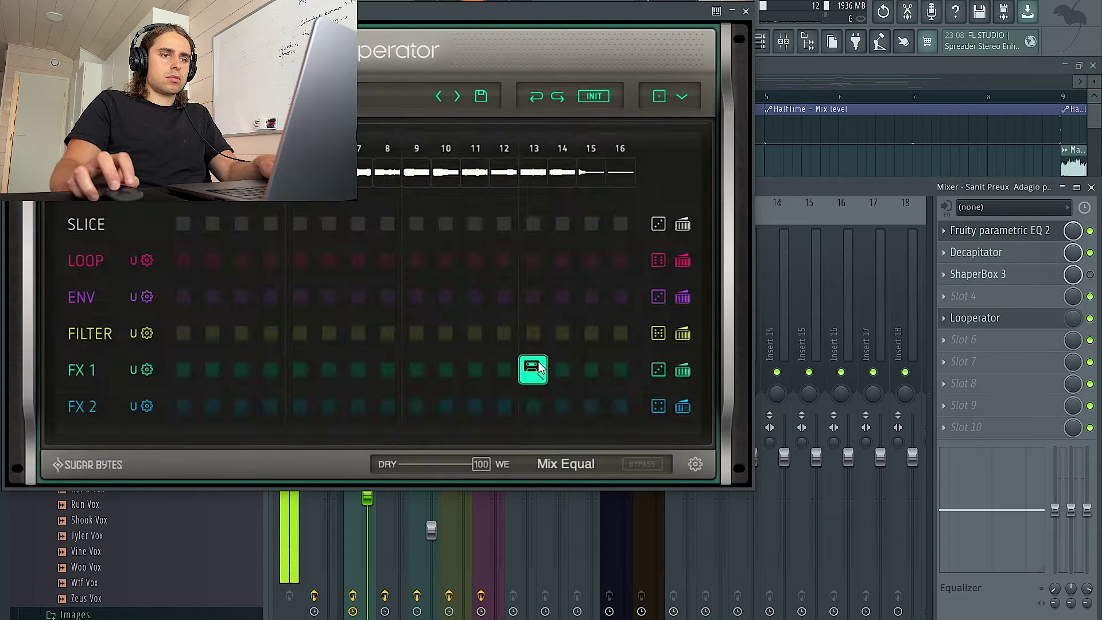
Choose a different FX 1 effect for step 13 in Looperator and return to the playlist
{"action": "left_click", "coordinate": [540, 367]}
{"action": "left_click", "coordinate": [523, 291]}
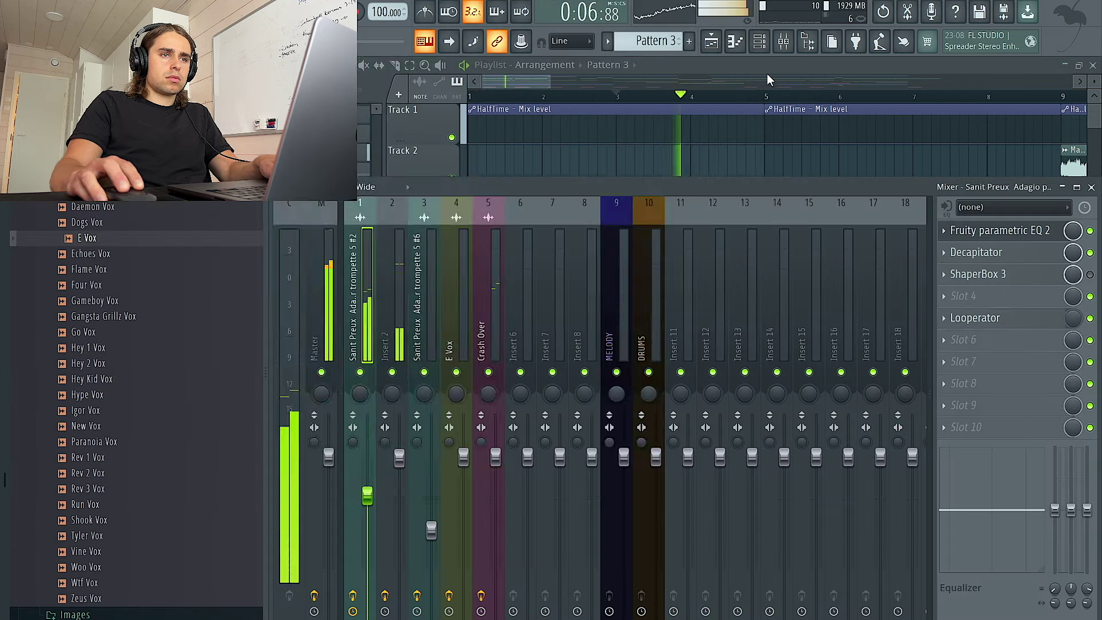
{"action": "key", "text": "F5"}
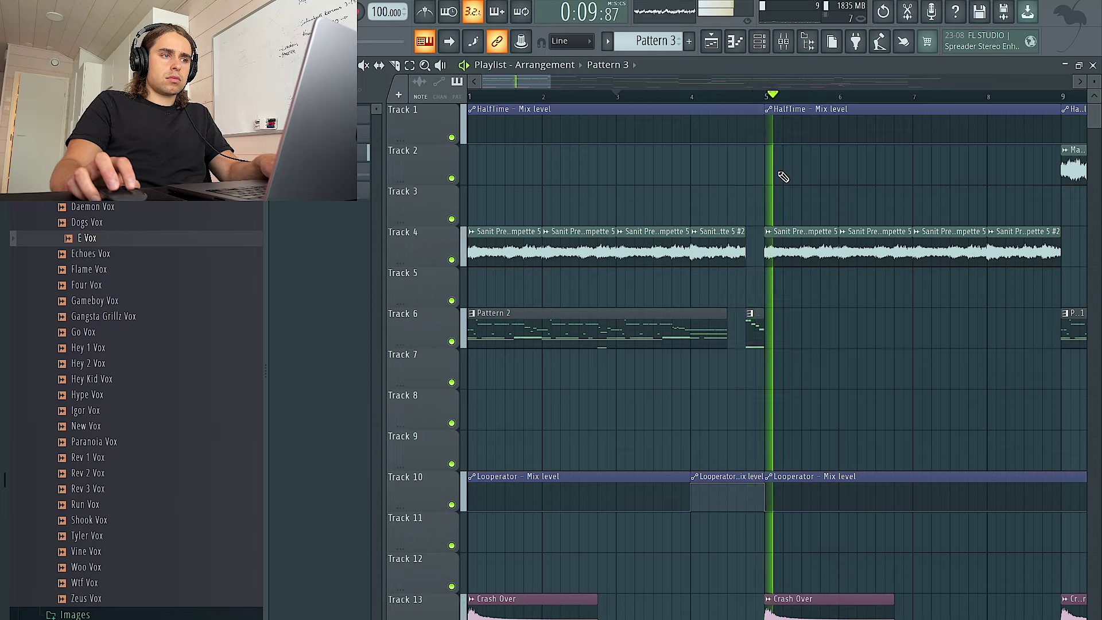
Add an E Vox clip at bar 5 on Track 12 and listen through the first section up to bar 17
{"action": "scroll", "coordinate": [766, 435], "scroll_direction": "down", "scroll_amount": 5}
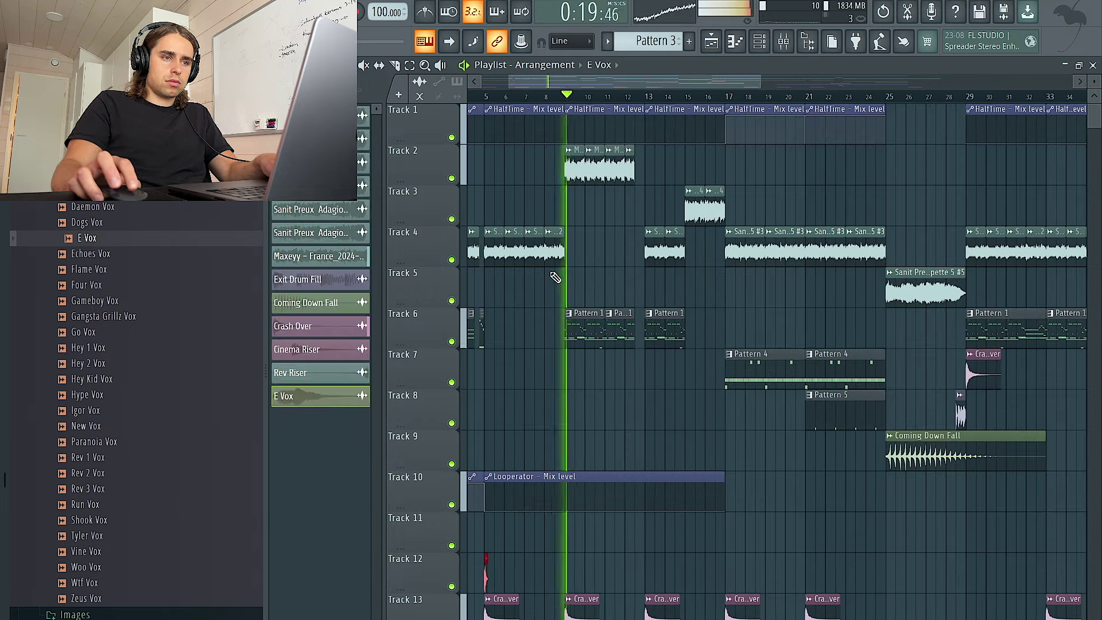
{"action": "scroll", "coordinate": [569, 276], "scroll_direction": "down", "scroll_amount": 3}
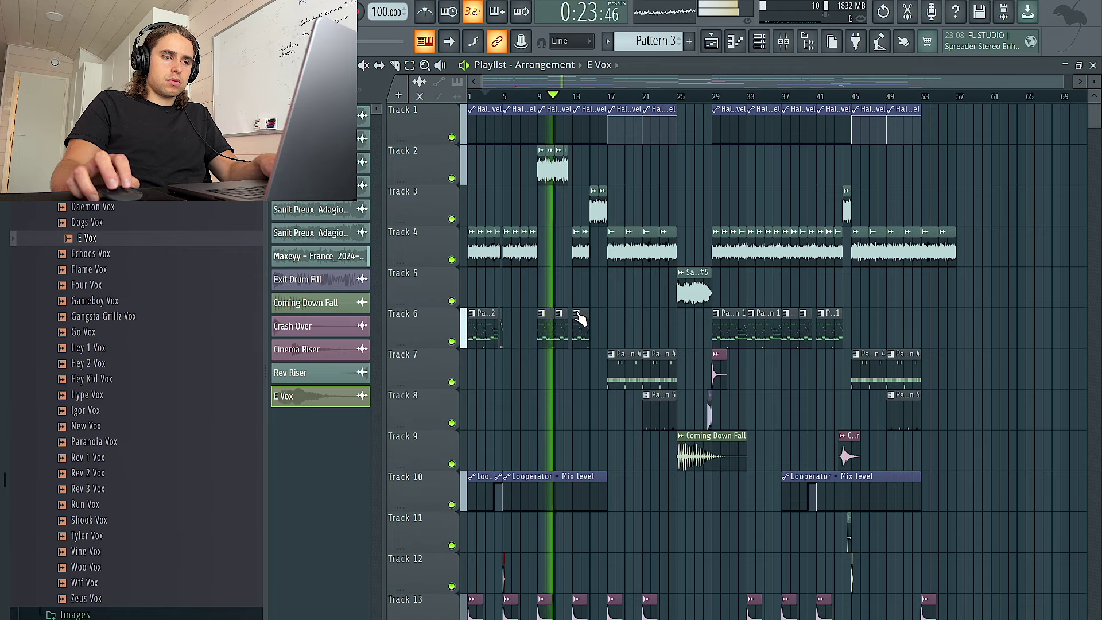
{"action": "scroll", "coordinate": [570, 290], "scroll_direction": "up", "scroll_amount": 3}
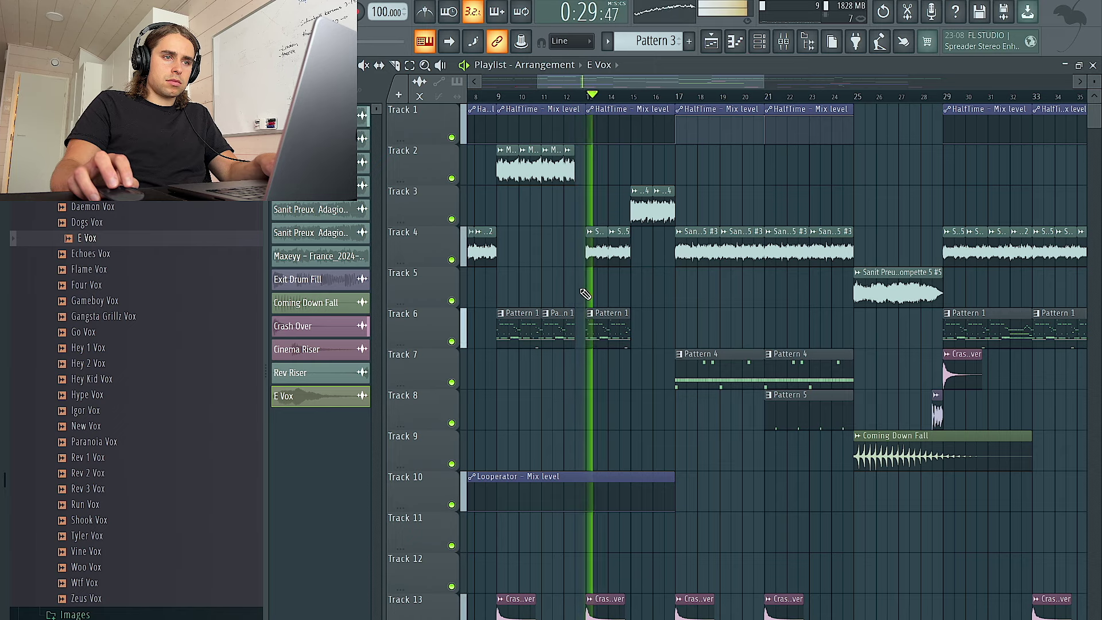
{"action": "scroll", "coordinate": [586, 293], "scroll_direction": "down", "scroll_amount": 2}
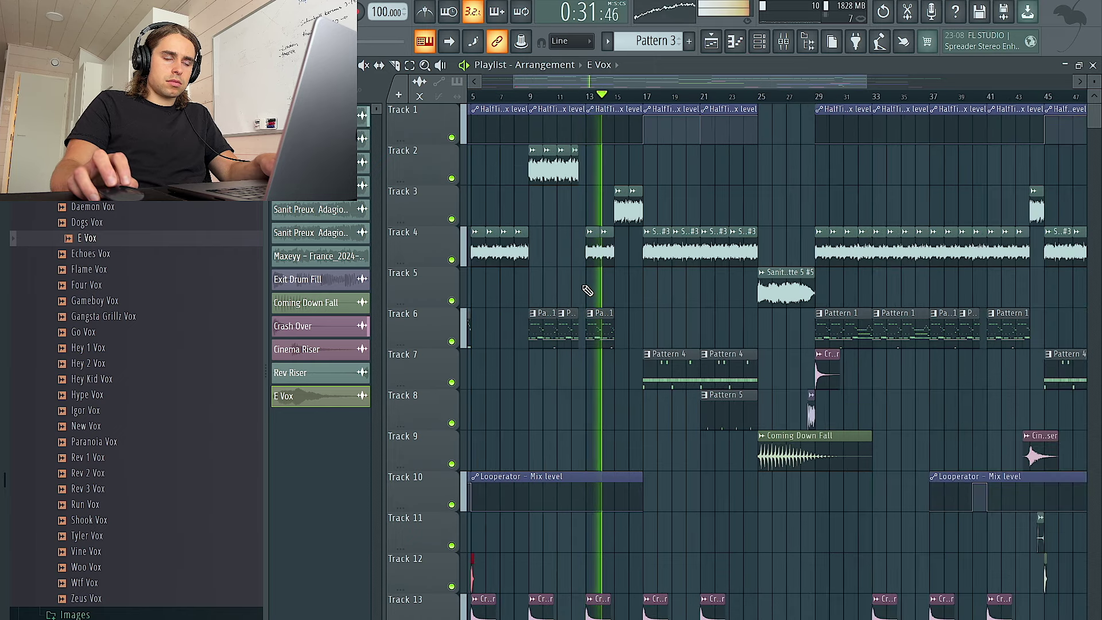
{"action": "scroll", "coordinate": [600, 287], "scroll_direction": "left", "scroll_amount": 4}
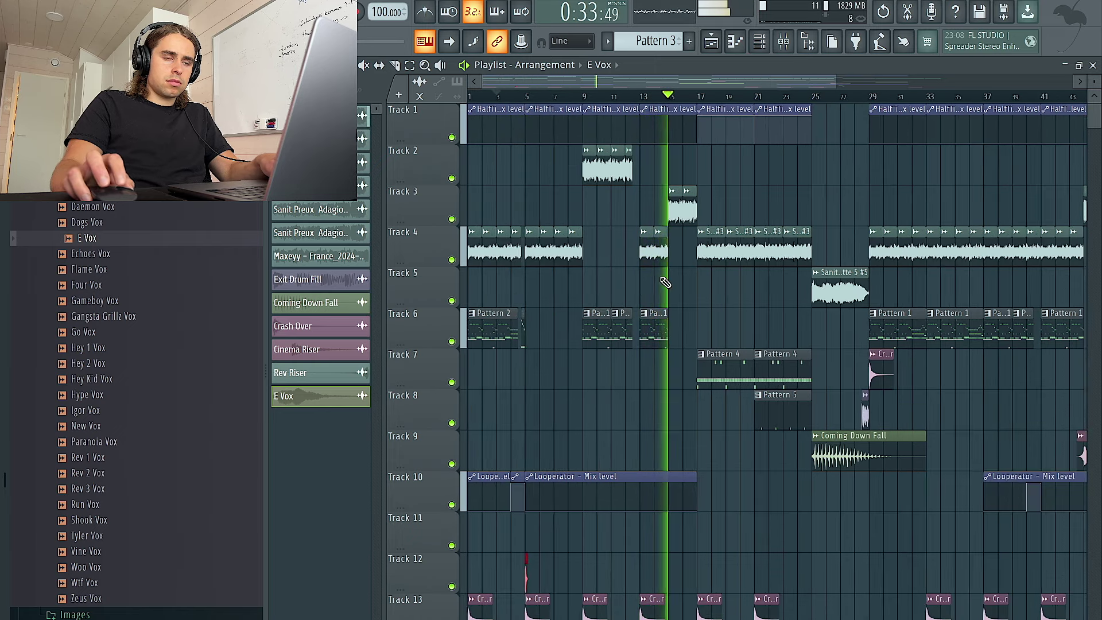
{"action": "scroll", "coordinate": [666, 284], "scroll_direction": "down", "scroll_amount": 2}
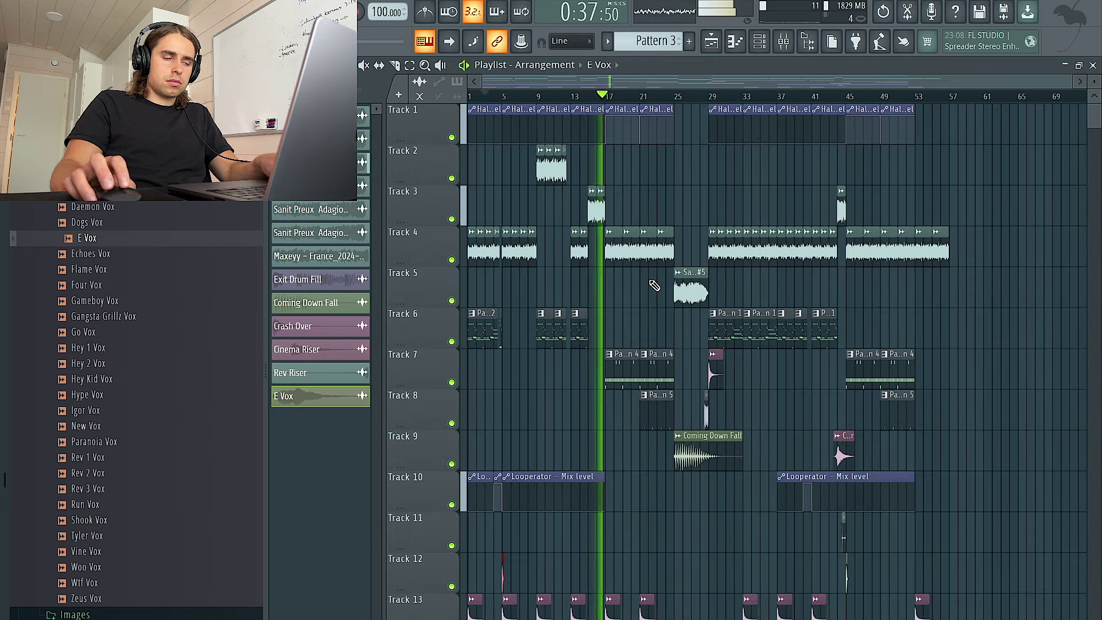
Fill bar 16 on Track 2 with a different part of the Maxeyy sample and shorten Pattern 1 to end at bar 16
{"action": "scroll", "coordinate": [591, 308], "scroll_direction": "up", "scroll_amount": 4}
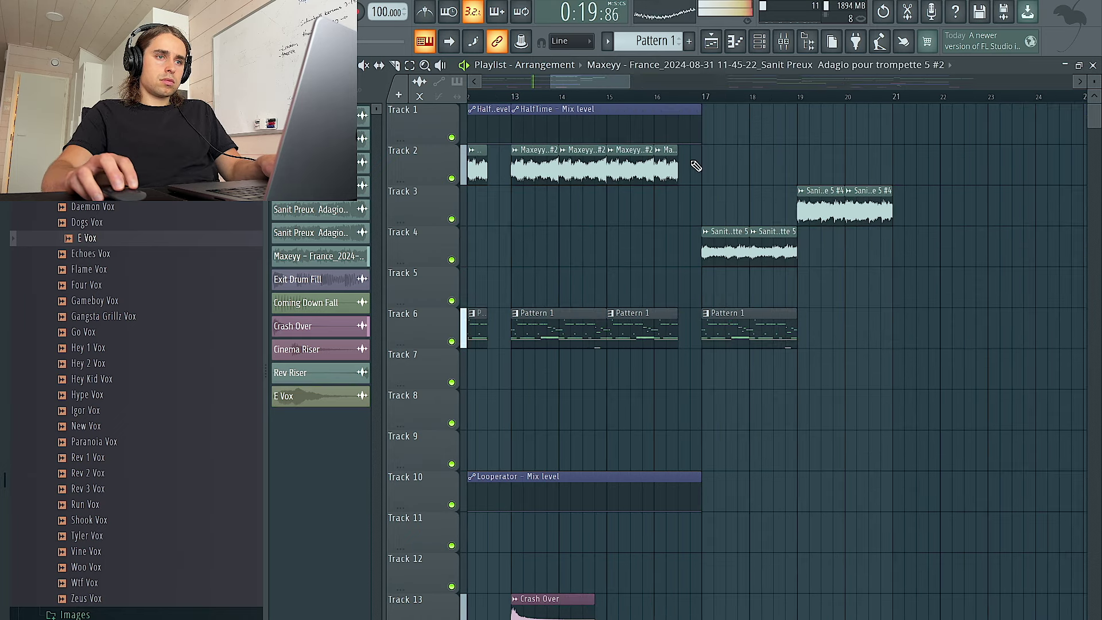
{"action": "left_click_drag", "start_coordinate": [681, 149], "coordinate": [955, 164]}
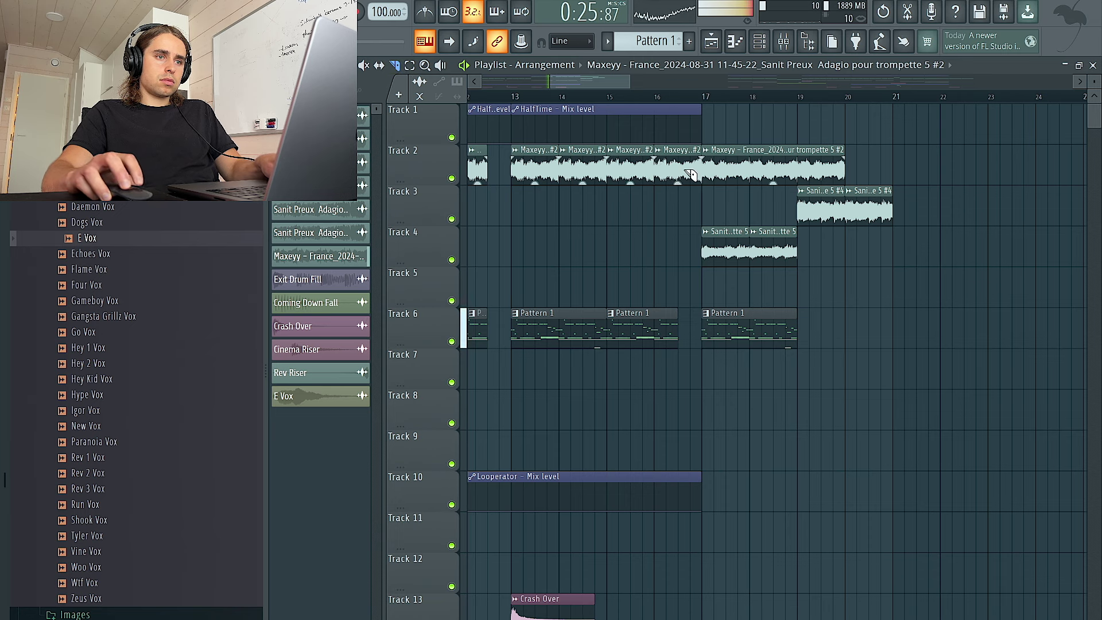
{"action": "key", "text": "b"}
{"action": "right_click", "coordinate": [669, 322]}
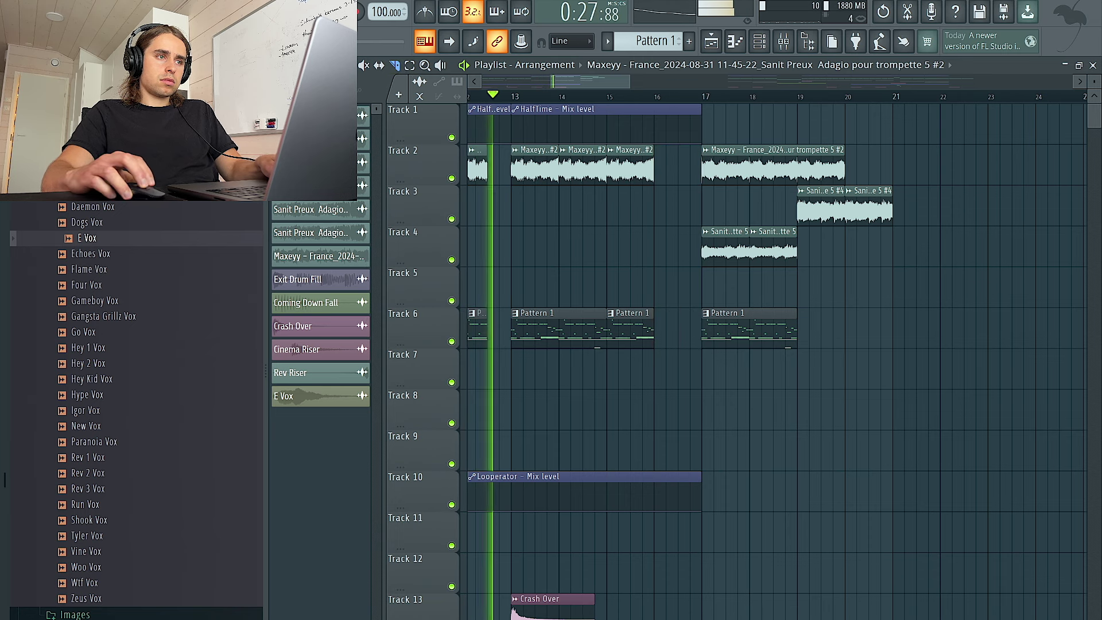
{"action": "left_click_drag", "start_coordinate": [745, 167], "coordinate": [701, 166]}
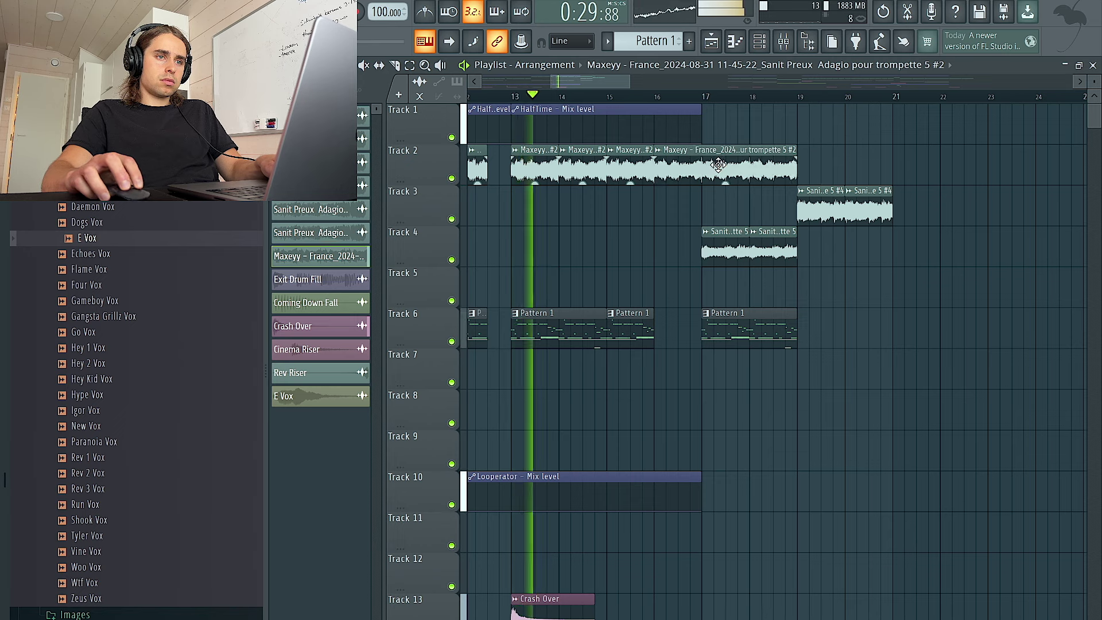
{"action": "left_click_drag", "start_coordinate": [796, 152], "coordinate": [712, 152]}
{"action": "scroll", "coordinate": [722, 168], "scroll_direction": "down", "scroll_amount": 2}
{"action": "scroll", "coordinate": [726, 277], "scroll_direction": "down", "scroll_amount": 1}
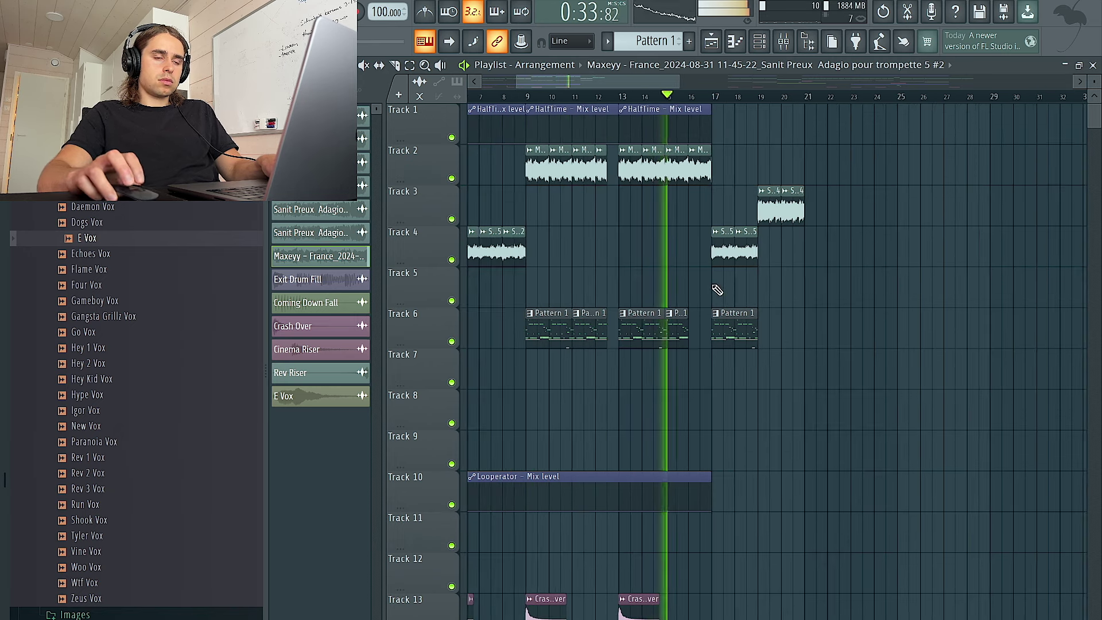
Open Looperator on the Sanit Preux mixer track and select another FX 1 effect for step 13
{"action": "scroll", "coordinate": [718, 290], "scroll_direction": "down", "scroll_amount": 3}
{"action": "left_click", "coordinate": [783, 45]}
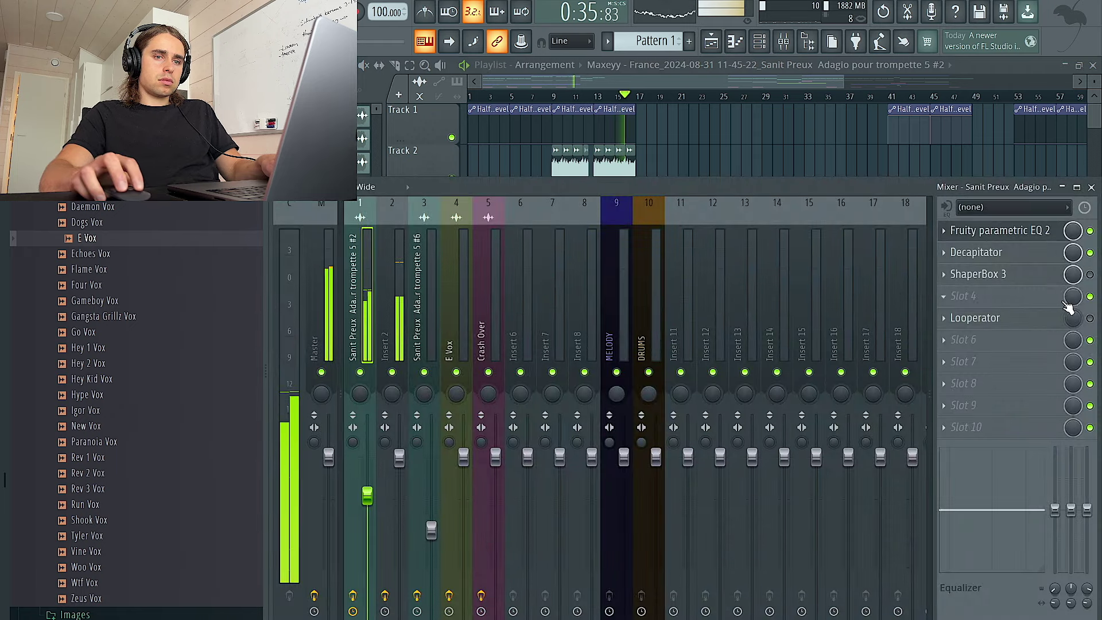
{"action": "left_click", "coordinate": [956, 319]}
{"action": "left_click", "coordinate": [534, 370]}
{"action": "left_click", "coordinate": [499, 282]}
{"action": "left_click", "coordinate": [746, 12]}
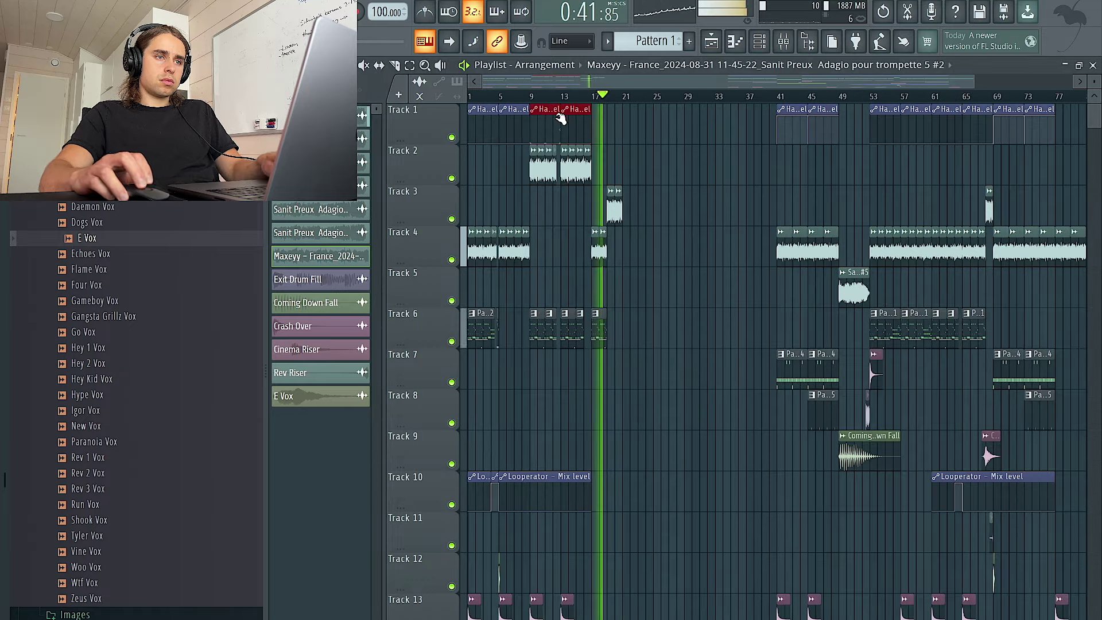
Duplicate the Track 4 samples and Pattern 1 from bar 17 to fill up to bar 21, removing the Track 3 clip at bar 19
{"action": "scroll", "coordinate": [561, 119], "scroll_direction": "up", "scroll_amount": 5}
{"action": "key", "text": "ctrl+b"}
{"action": "right_click", "coordinate": [630, 204]}
{"action": "left_click", "coordinate": [584, 174]}
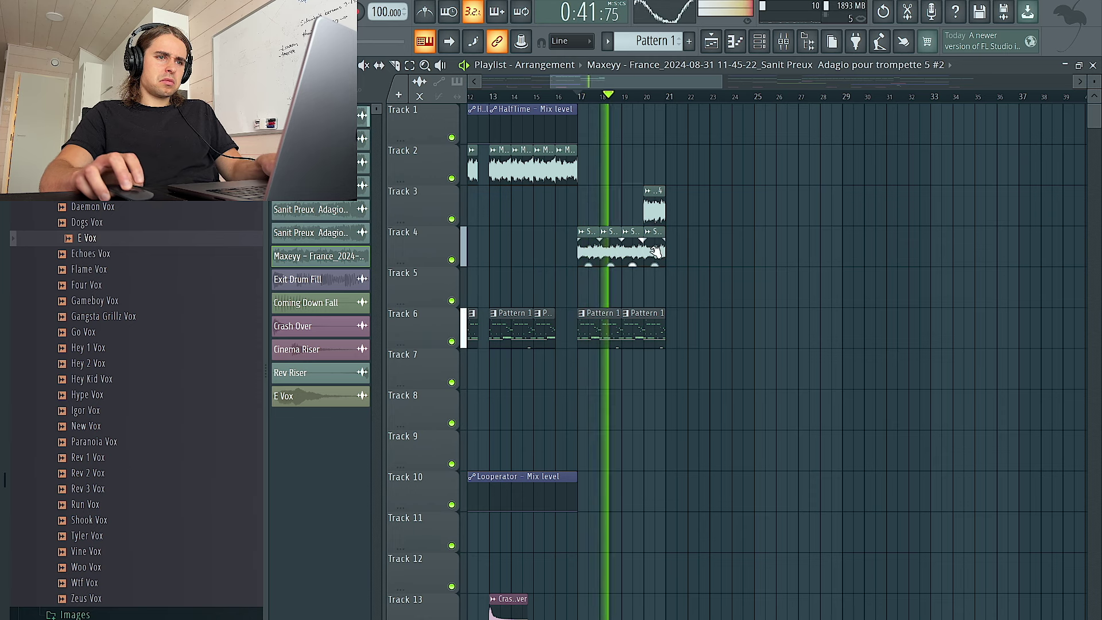
Duplicate the first section's Track 4 samples and Track 6 patterns so the copies start at bar 21
{"action": "scroll", "coordinate": [660, 278], "scroll_direction": "down", "scroll_amount": 5}
{"action": "left_click_drag", "start_coordinate": [691, 386], "coordinate": [346, 235]}
{"action": "key", "text": "ctrl+b"}
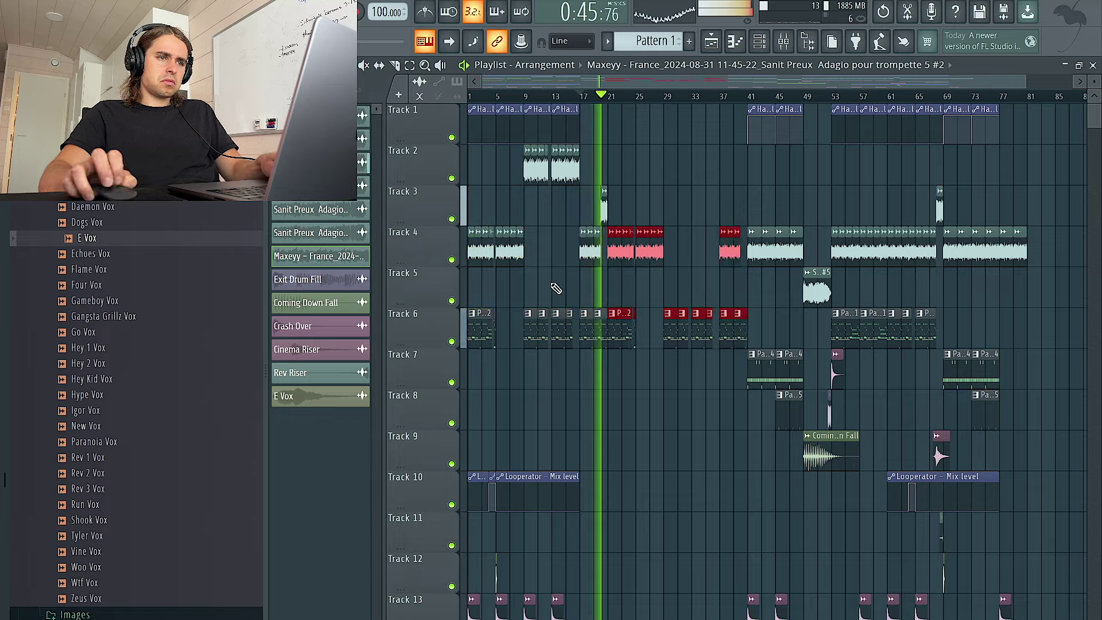
Add another Pattern 1 clip at bar 19 on Track 6 and trim it to end at bar 20
{"action": "scroll", "coordinate": [659, 300], "scroll_direction": "up", "scroll_amount": 5}
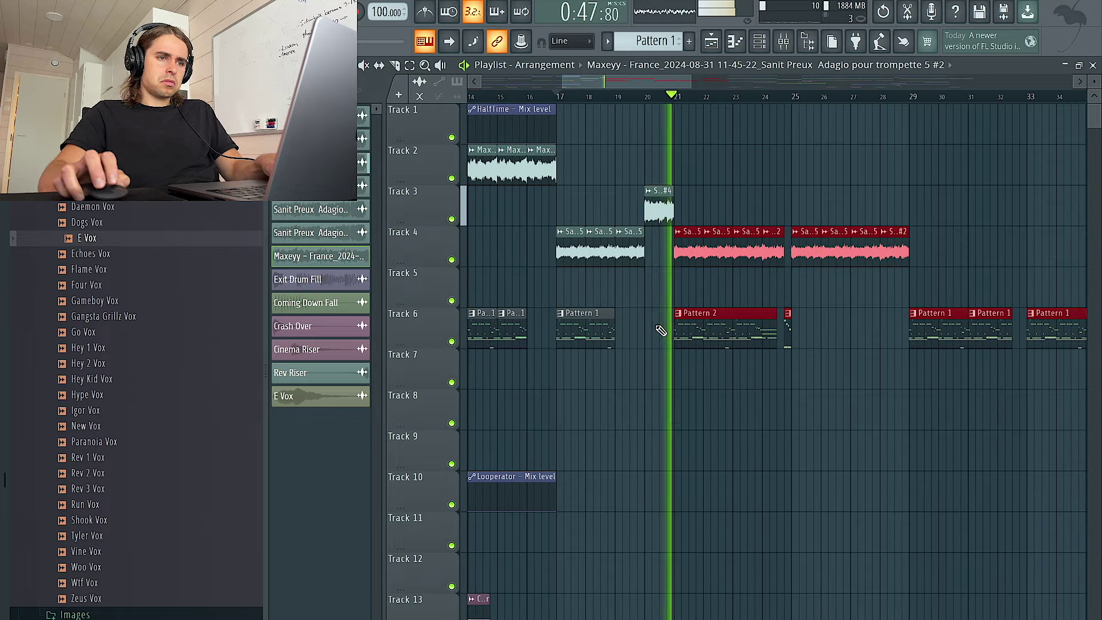
{"action": "left_click", "coordinate": [661, 329]}
{"action": "left_click_drag", "start_coordinate": [669, 313], "coordinate": [645, 313]}
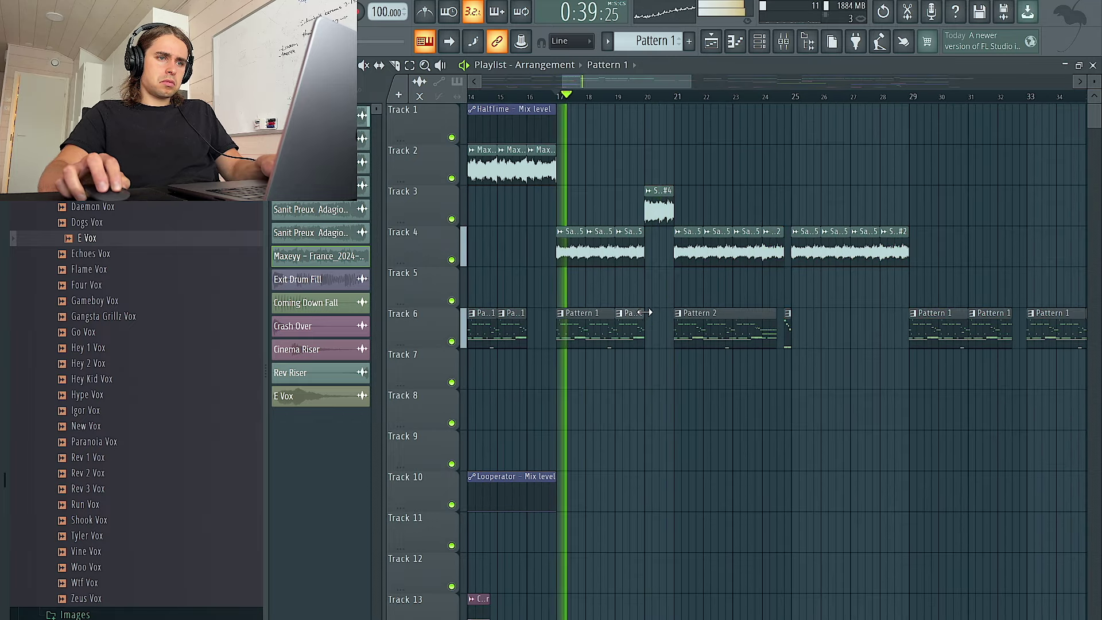
Duplicate the HalfTime – Mix level clip to bar 21 on Track 1, removing the copy between bars 17 and 21
{"action": "left_click", "coordinate": [523, 109]}
{"action": "key", "text": "ctrl+b"}
{"action": "key", "text": "ctrl+b"}
{"action": "right_click", "coordinate": [635, 124]}
{"action": "scroll", "coordinate": [664, 138], "scroll_direction": "down", "scroll_amount": 5}
{"action": "left_click", "coordinate": [874, 119]}
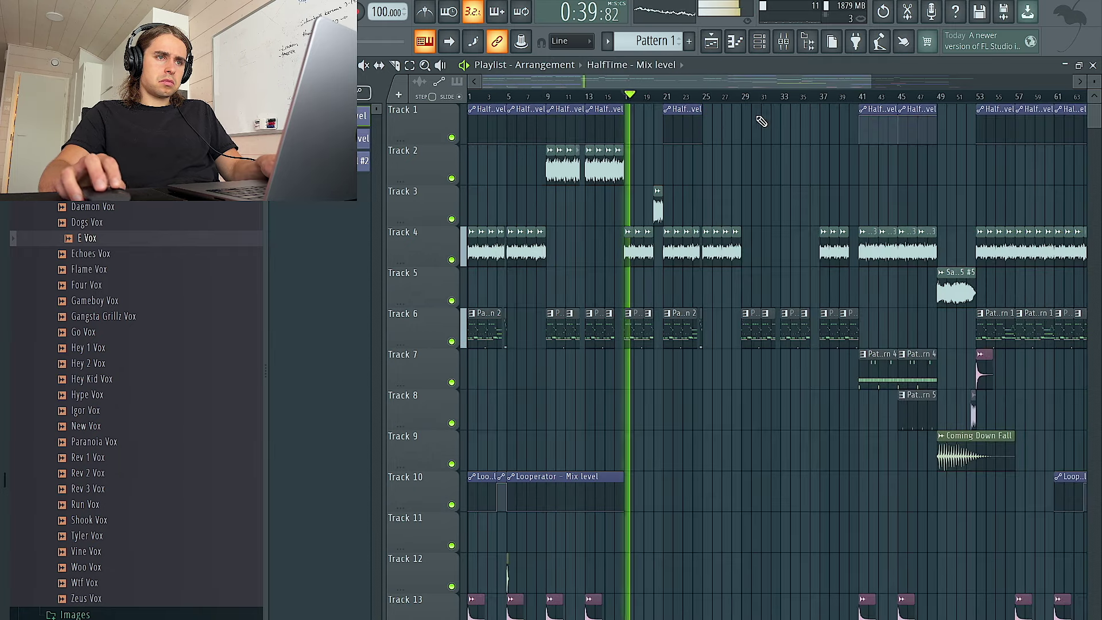
{"action": "scroll", "coordinate": [696, 162], "scroll_direction": "up", "scroll_amount": 2}
{"action": "scroll", "coordinate": [657, 211], "scroll_direction": "up", "scroll_amount": 4}
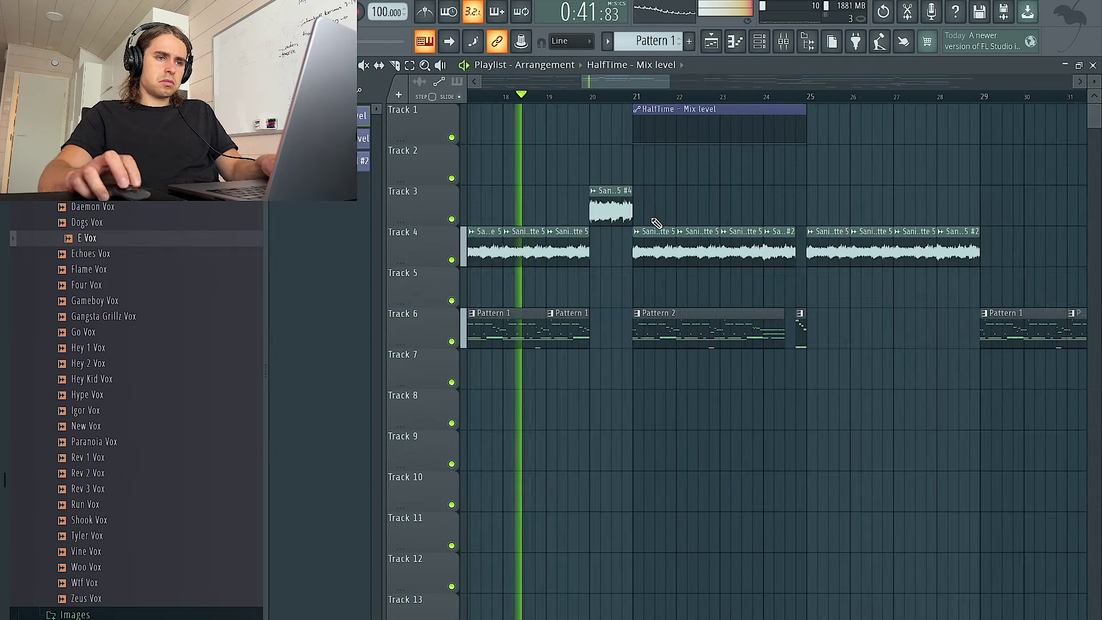
Replace Pattern 2 at bar 21 with Pattern 1 and extend the HalfTime and Looperator automation through to bar 29
{"action": "scroll", "coordinate": [664, 212], "scroll_direction": "down", "scroll_amount": 3}
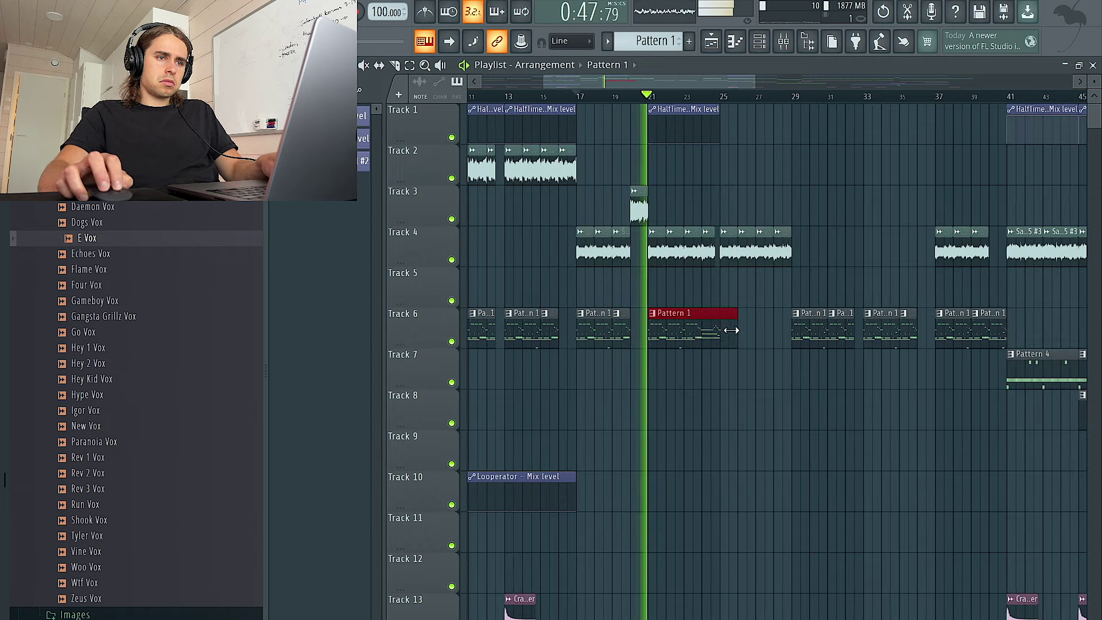
{"action": "left_click", "coordinate": [749, 148]}
{"action": "scroll", "coordinate": [717, 299], "scroll_direction": "down", "scroll_amount": 3}
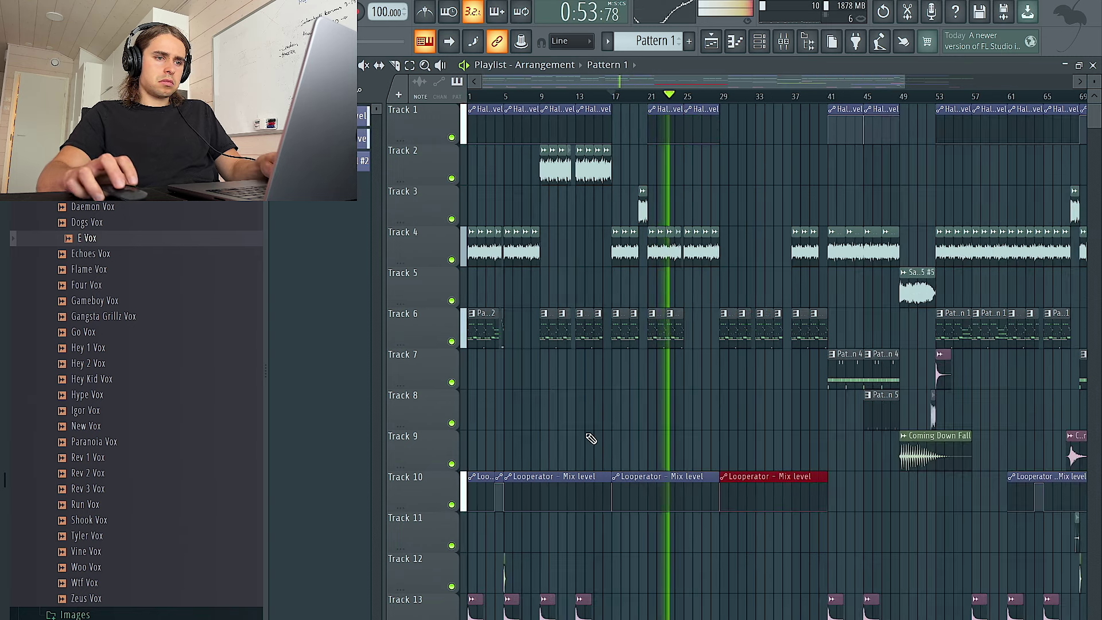
{"action": "scroll", "coordinate": [701, 396], "scroll_direction": "up", "scroll_amount": 3}
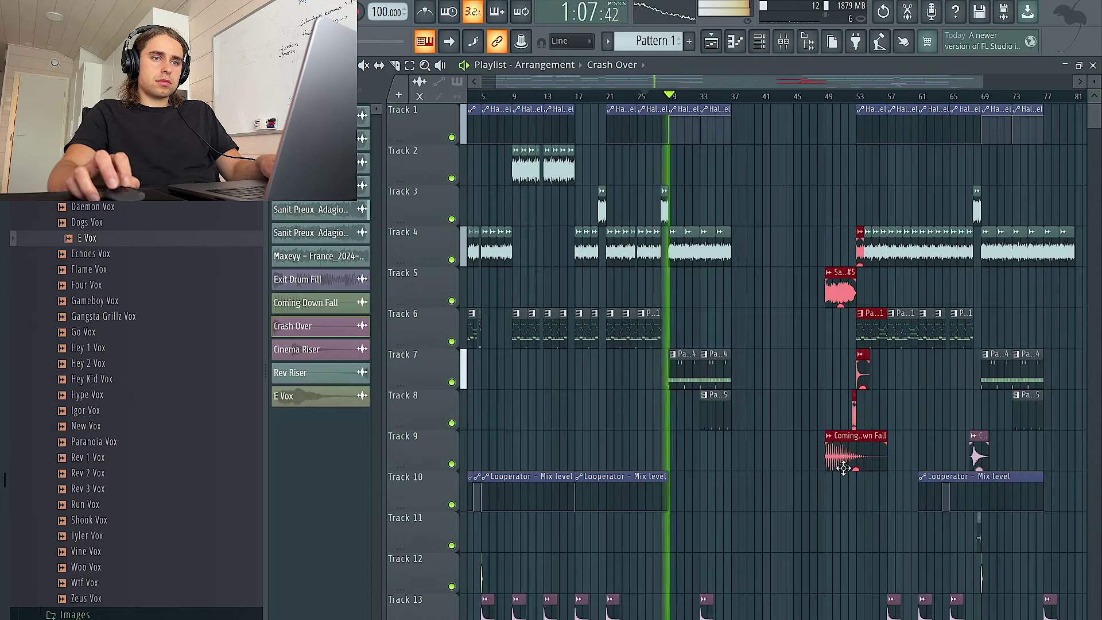
Select all clips from the bar 49 break onward and move them earlier to start at bar 37
{"action": "left_click", "coordinate": [860, 96]}
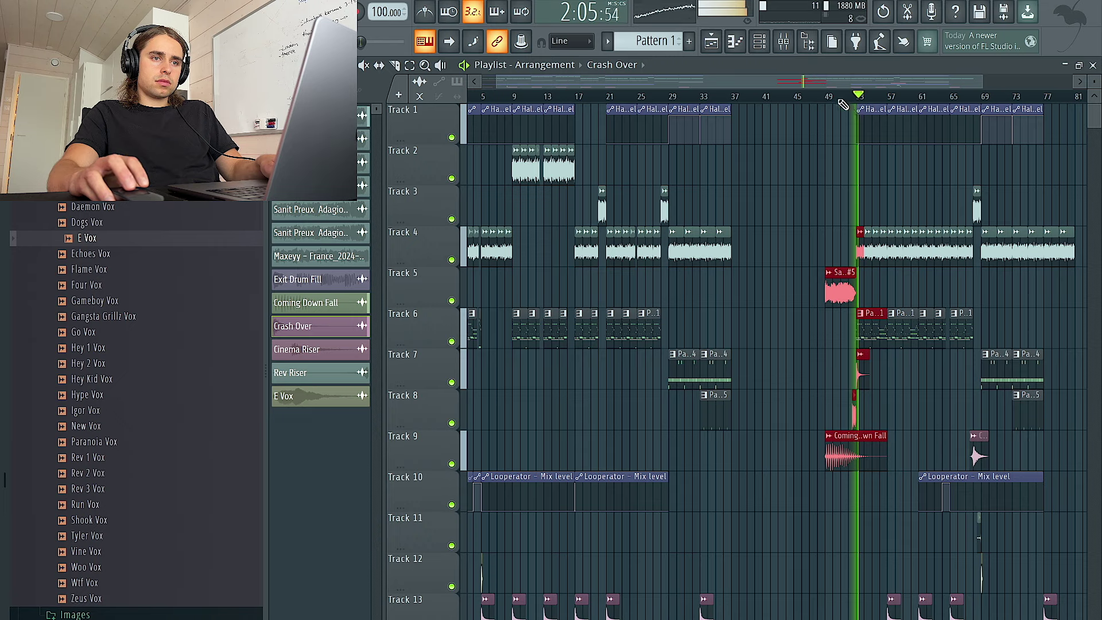
{"action": "left_click", "coordinate": [688, 95]}
{"action": "scroll", "coordinate": [848, 292], "scroll_direction": "down", "scroll_amount": 2}
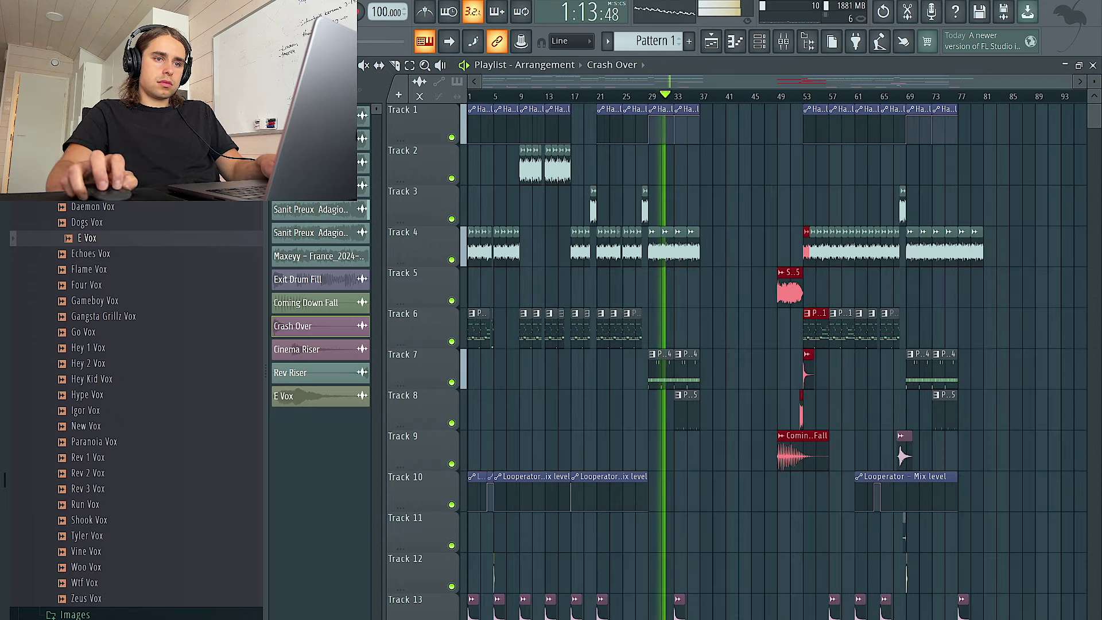
{"action": "left_click_drag", "start_coordinate": [1048, 616], "coordinate": [706, 91]}
{"action": "left_click_drag", "start_coordinate": [795, 455], "coordinate": [717, 454]}
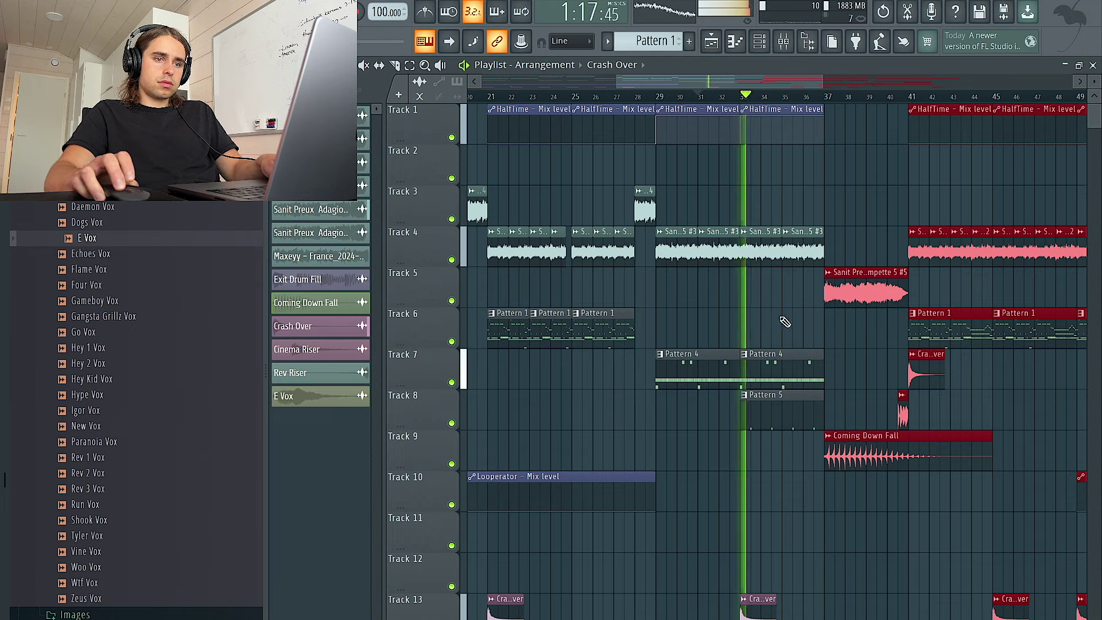
Add Crash Over clips at bars 29 and 37 on Track 13
{"action": "scroll", "coordinate": [783, 333], "scroll_direction": "down", "scroll_amount": 2}
{"action": "right_click", "coordinate": [748, 604]}
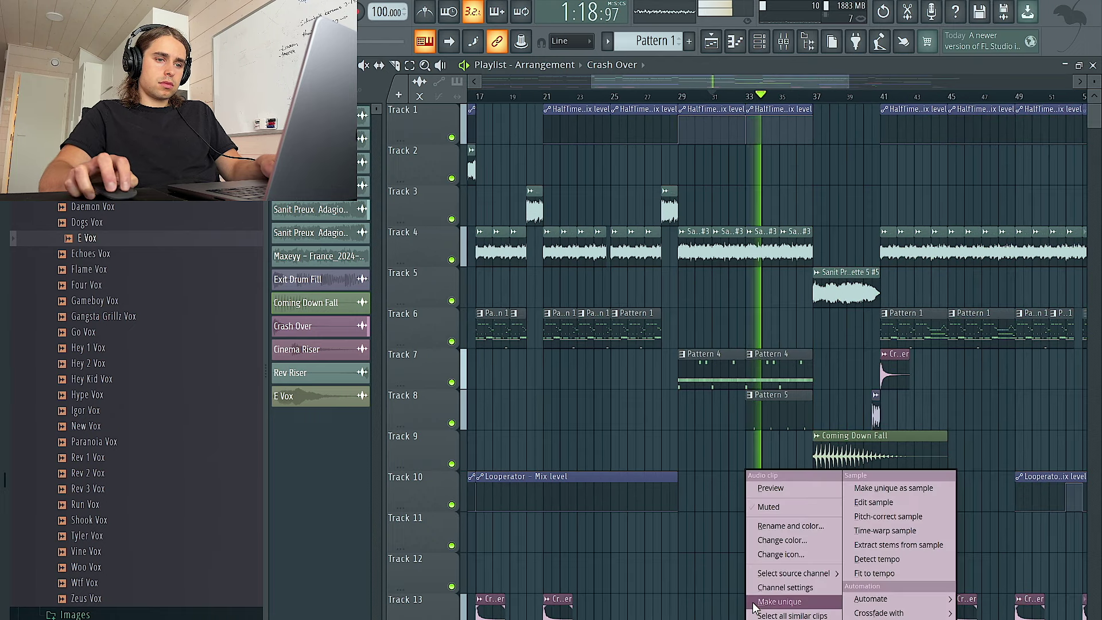
{"action": "left_click", "coordinate": [682, 604]}
{"action": "scroll", "coordinate": [679, 608], "scroll_direction": "down", "scroll_amount": 2}
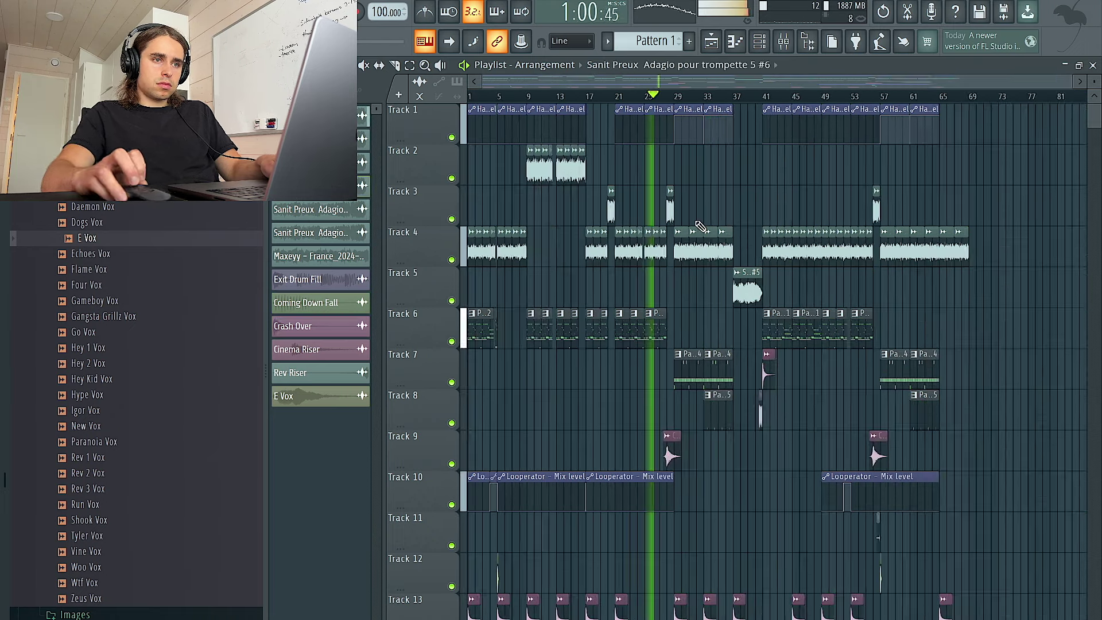
Copy the Rev Riser and E Vox transition clips around bar 57 to the bar 29 transition on Tracks 11 and 12
{"action": "scroll", "coordinate": [595, 208], "scroll_direction": "up", "scroll_amount": 2}
{"action": "scroll", "coordinate": [595, 208], "scroll_direction": "down", "scroll_amount": 3}
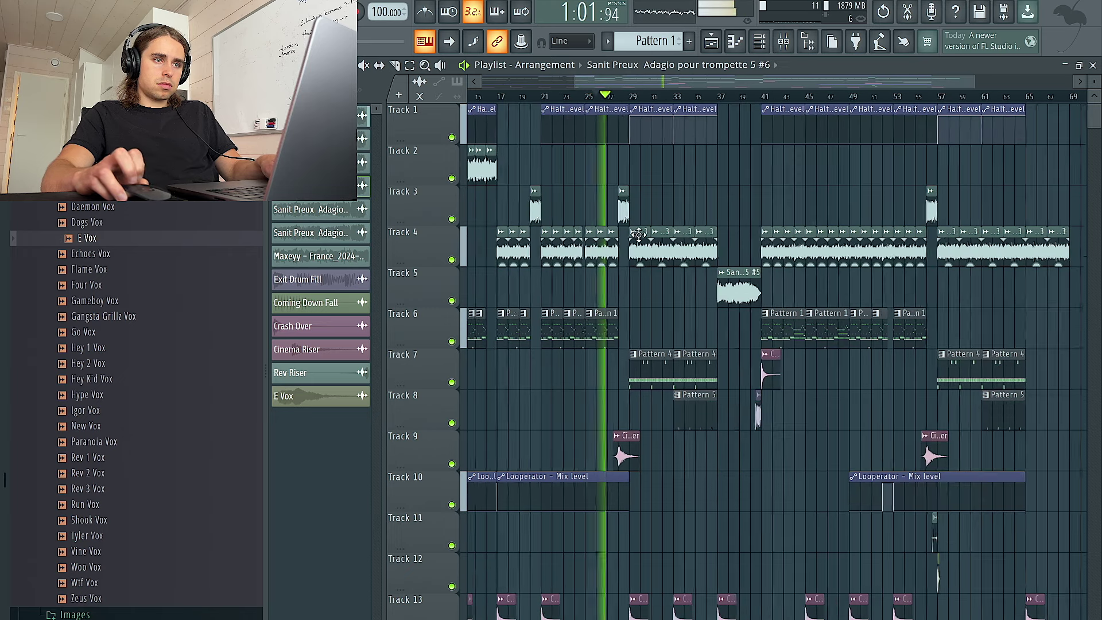
{"action": "left_click_drag", "start_coordinate": [969, 590], "coordinate": [920, 524]}
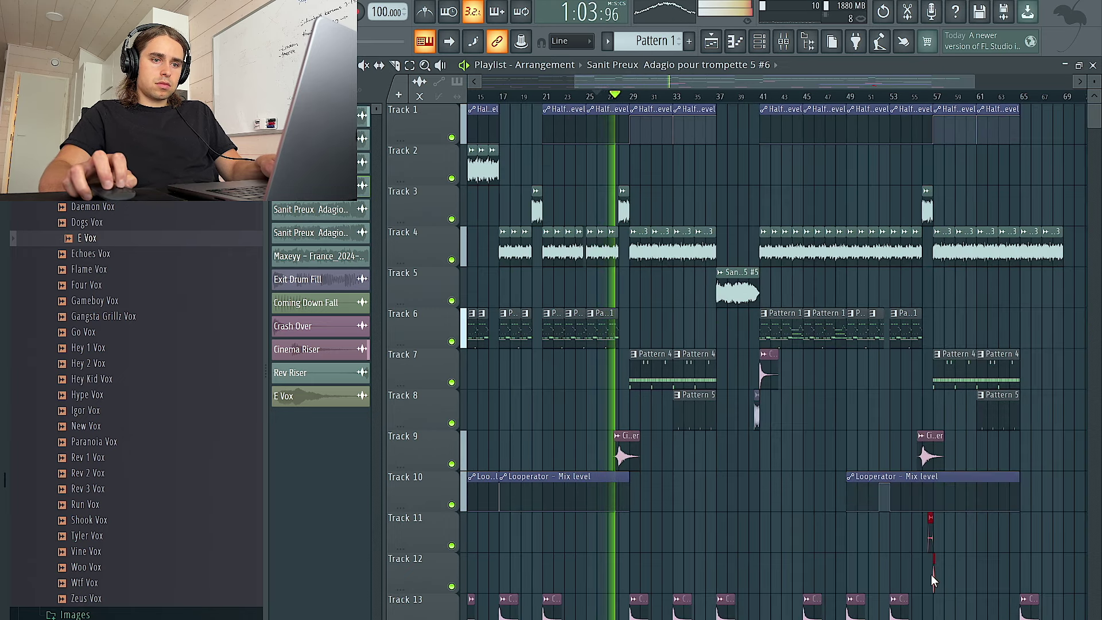
{"action": "left_click_drag", "start_coordinate": [934, 584], "coordinate": [634, 567]}
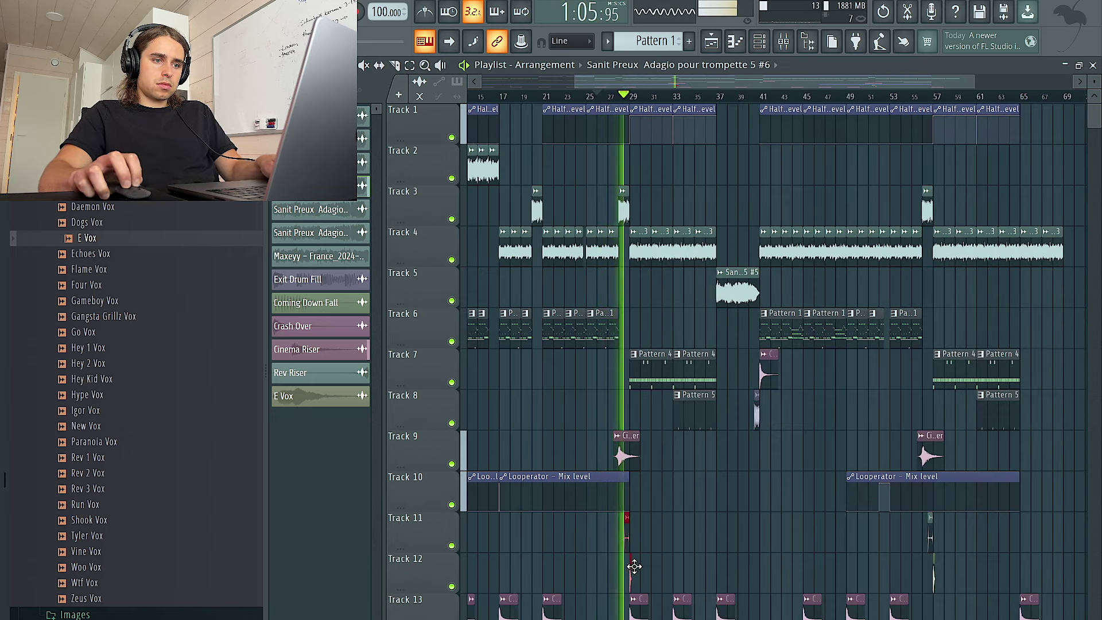
{"action": "scroll", "coordinate": [609, 552], "scroll_direction": "up", "scroll_amount": 5}
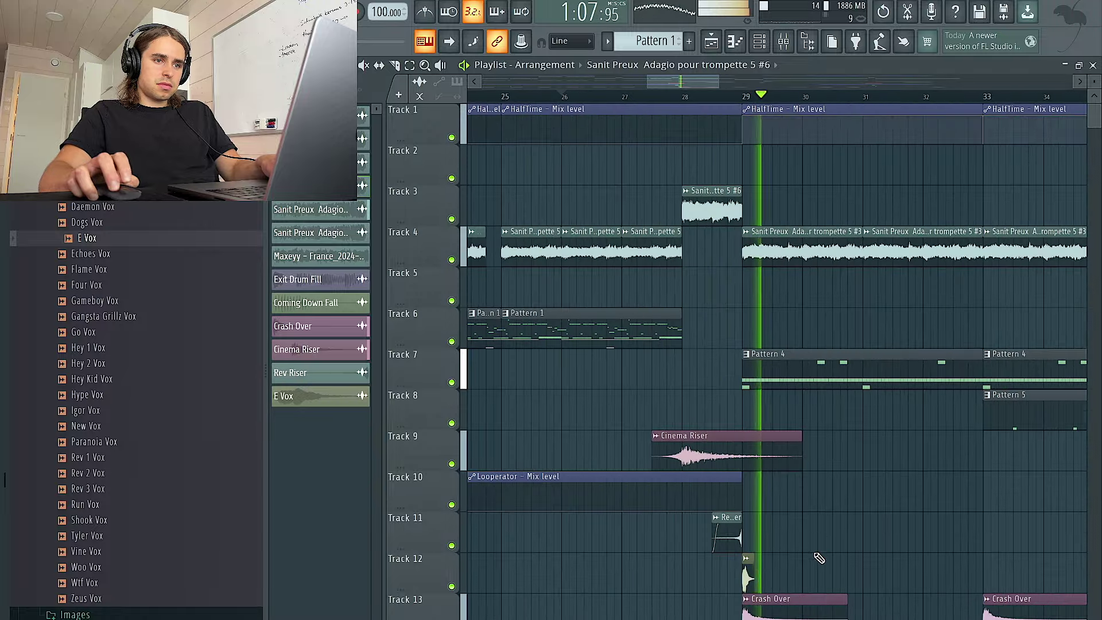
{"action": "scroll", "coordinate": [815, 559], "scroll_direction": "down", "scroll_amount": 5}
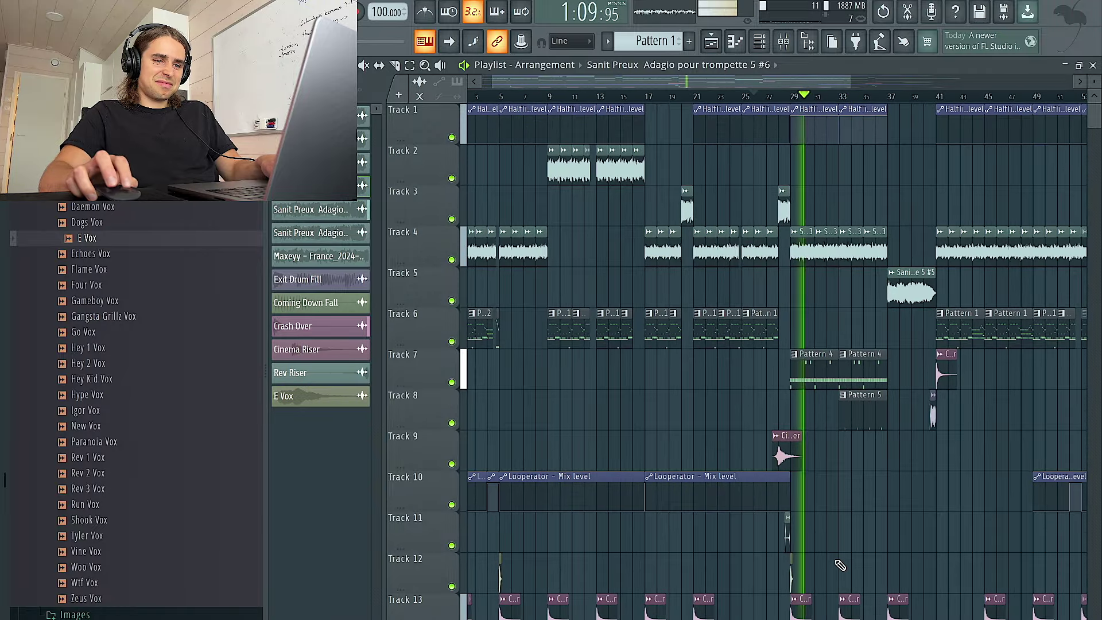
Review the arrangement during playback from bar 29 to the bar 37 break and check the levels in the mixer
{"action": "scroll", "coordinate": [833, 557], "scroll_direction": "right", "scroll_amount": 3}
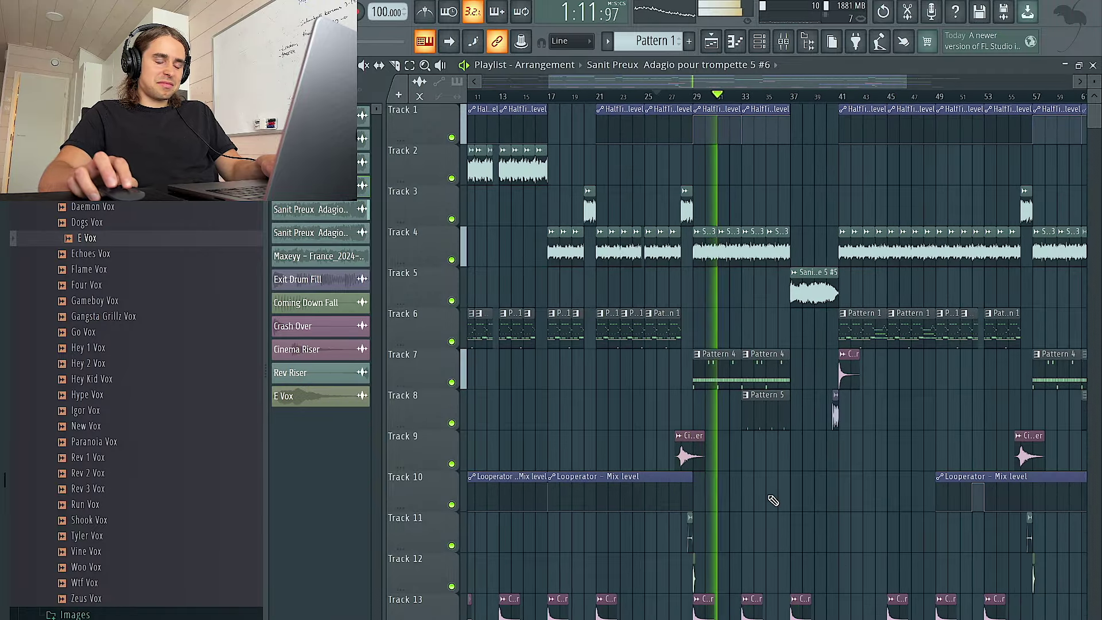
{"action": "scroll", "coordinate": [773, 501], "scroll_direction": "down", "scroll_amount": 3}
{"action": "scroll", "coordinate": [925, 546], "scroll_direction": "up", "scroll_amount": 3}
{"action": "scroll", "coordinate": [922, 544], "scroll_direction": "down", "scroll_amount": 4}
{"action": "scroll", "coordinate": [755, 402], "scroll_direction": "up", "scroll_amount": 3}
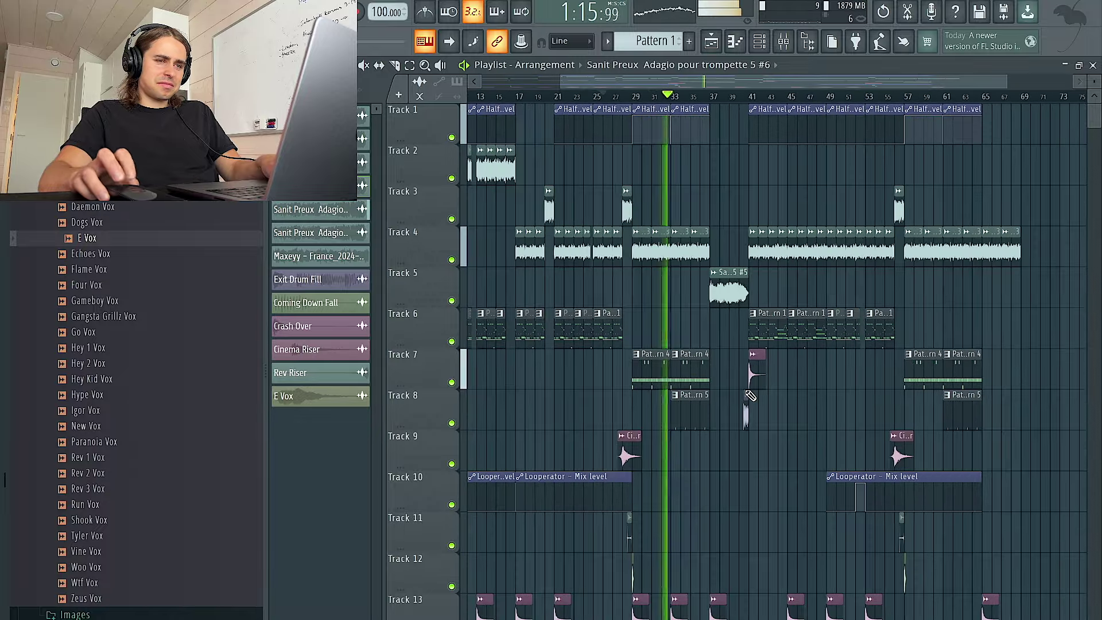
{"action": "scroll", "coordinate": [747, 406], "scroll_direction": "down", "scroll_amount": 3}
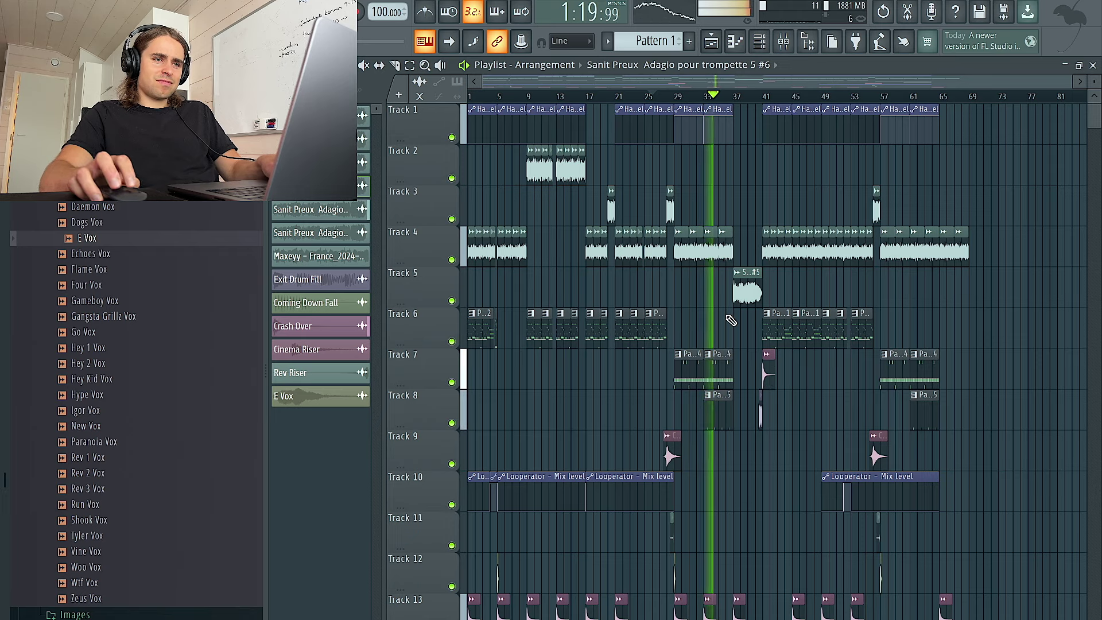
{"action": "left_click", "coordinate": [791, 40]}
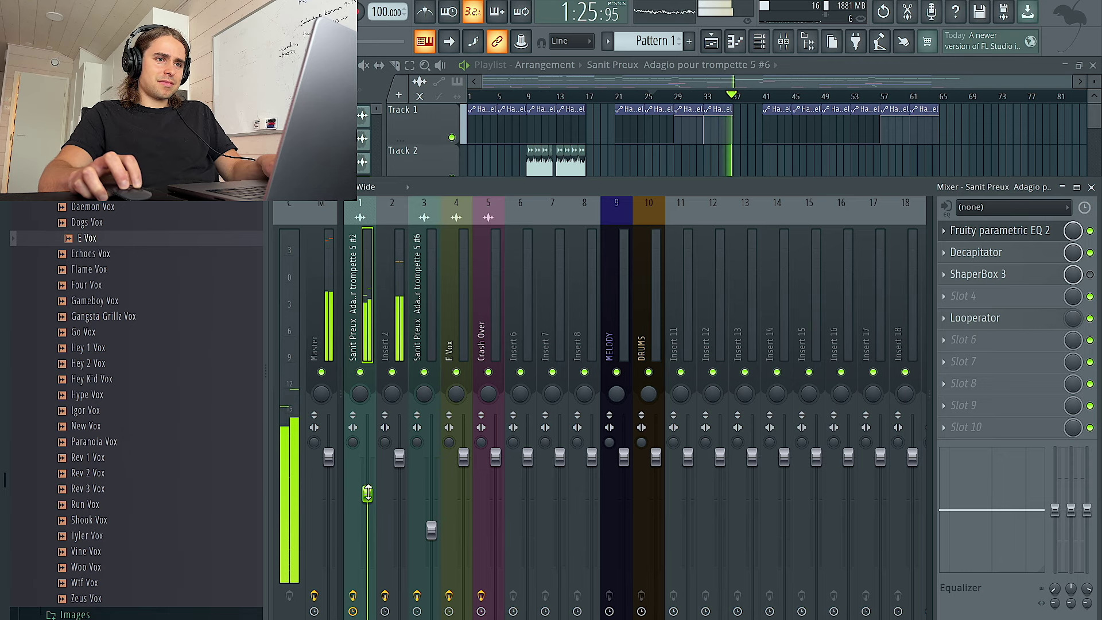
{"action": "key", "text": "F9"}
Undo the last clip fade edit on the Sanit Preux sample at bar 37 on Track 5
{"action": "scroll", "coordinate": [770, 194], "scroll_direction": "up", "scroll_amount": 3}
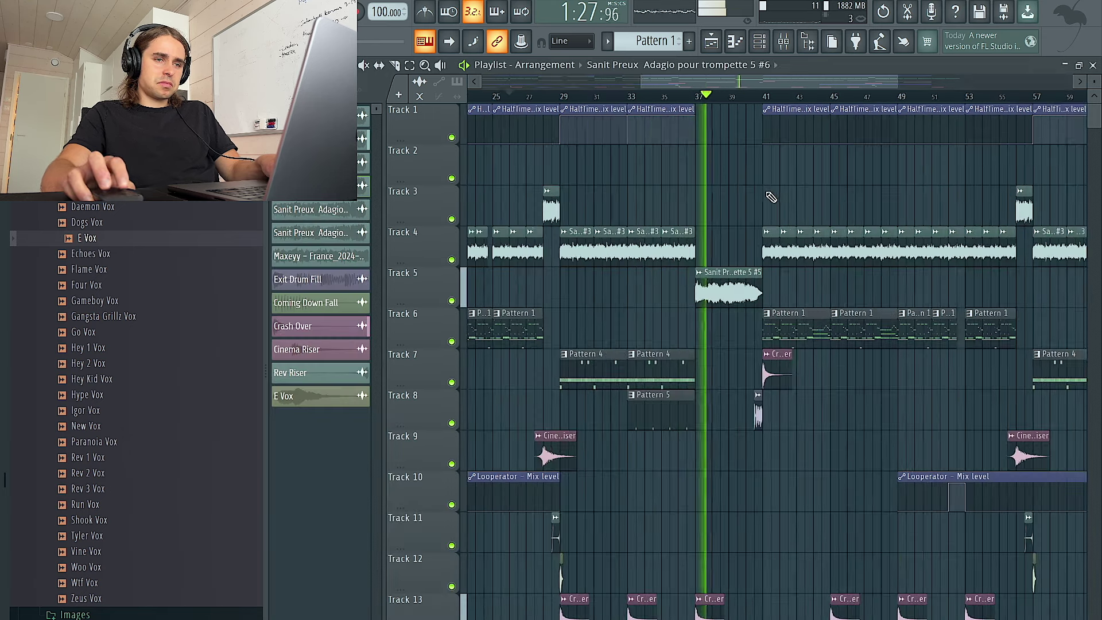
{"action": "scroll", "coordinate": [770, 196], "scroll_direction": "up", "scroll_amount": 3}
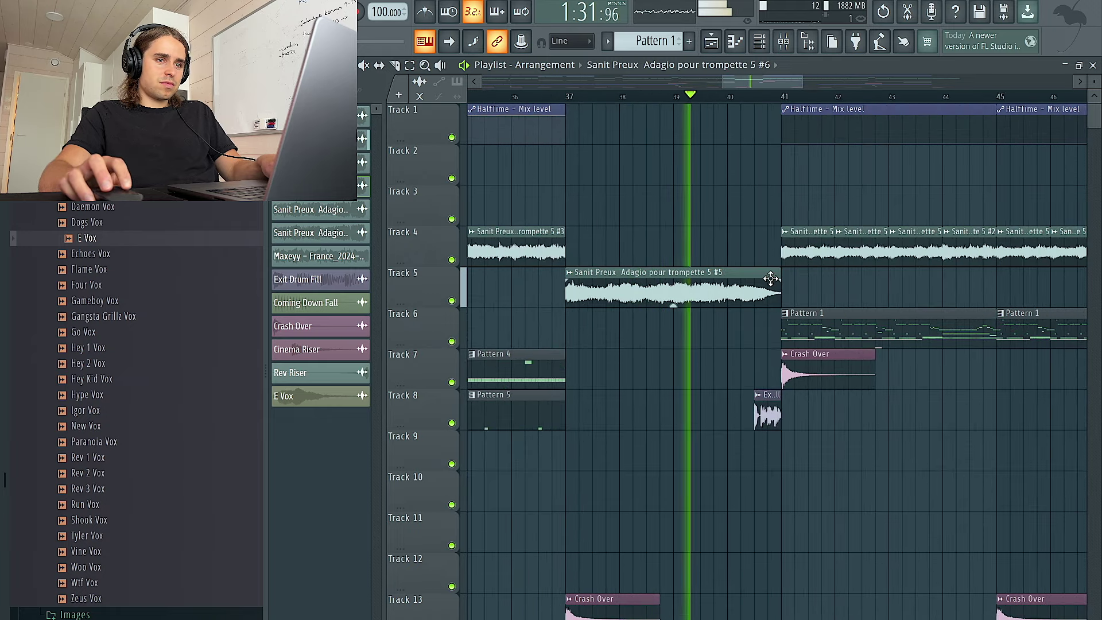
{"action": "key", "text": "ctrl+z"}
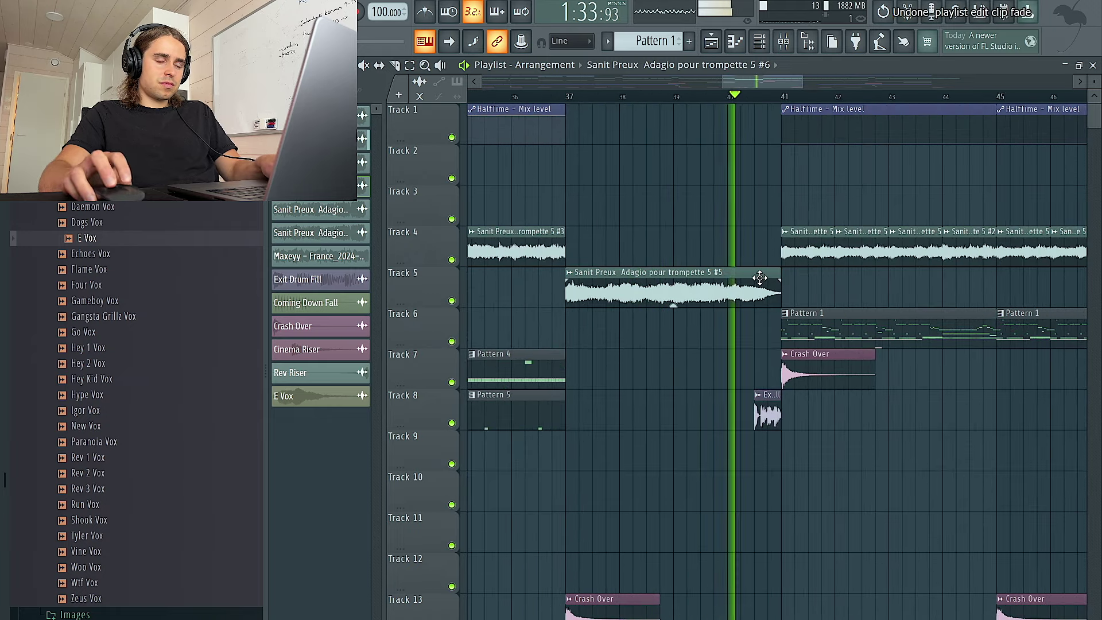
{"action": "scroll", "coordinate": [781, 263], "scroll_direction": "down", "scroll_amount": 1}
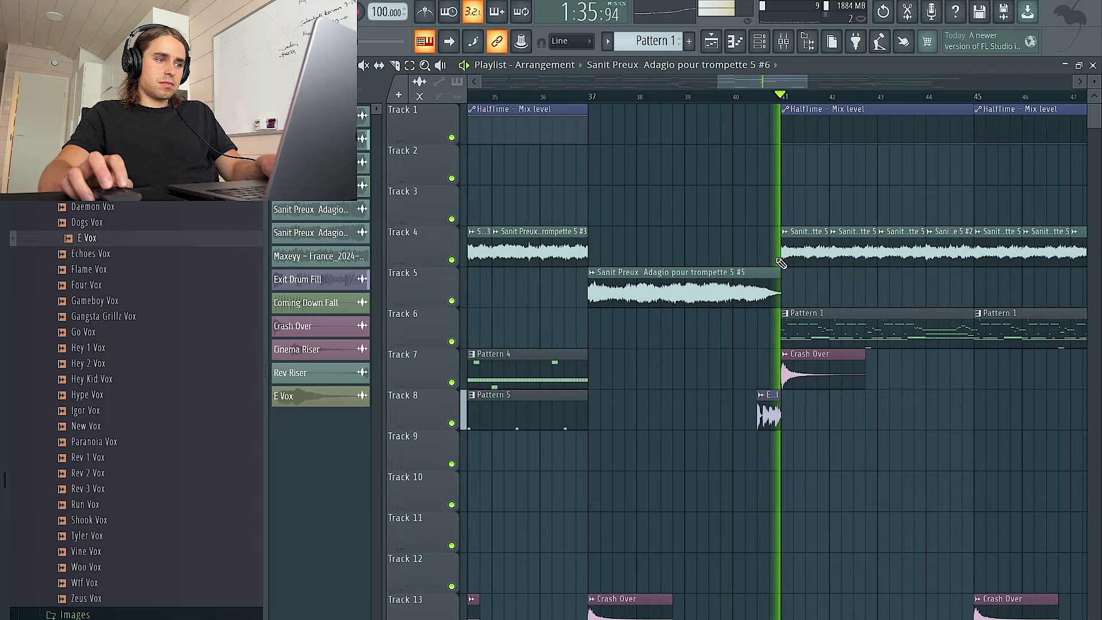
Pick up Pattern 2 from the clip at bar 1 and replace Pattern 1 with it at bars 41 and 45 on Track 6
{"action": "scroll", "coordinate": [782, 265], "scroll_direction": "down", "scroll_amount": 6}
{"action": "scroll", "coordinate": [791, 299], "scroll_direction": "up", "scroll_amount": 5}
{"action": "scroll", "coordinate": [791, 297], "scroll_direction": "down", "scroll_amount": 1}
{"action": "scroll", "coordinate": [792, 297], "scroll_direction": "down", "scroll_amount": 5}
{"action": "scroll", "coordinate": [807, 317], "scroll_direction": "up", "scroll_amount": 4}
{"action": "scroll", "coordinate": [777, 325], "scroll_direction": "down", "scroll_amount": 5}
{"action": "left_click", "coordinate": [482, 334]}
{"action": "scroll", "coordinate": [694, 344], "scroll_direction": "up", "scroll_amount": 4}
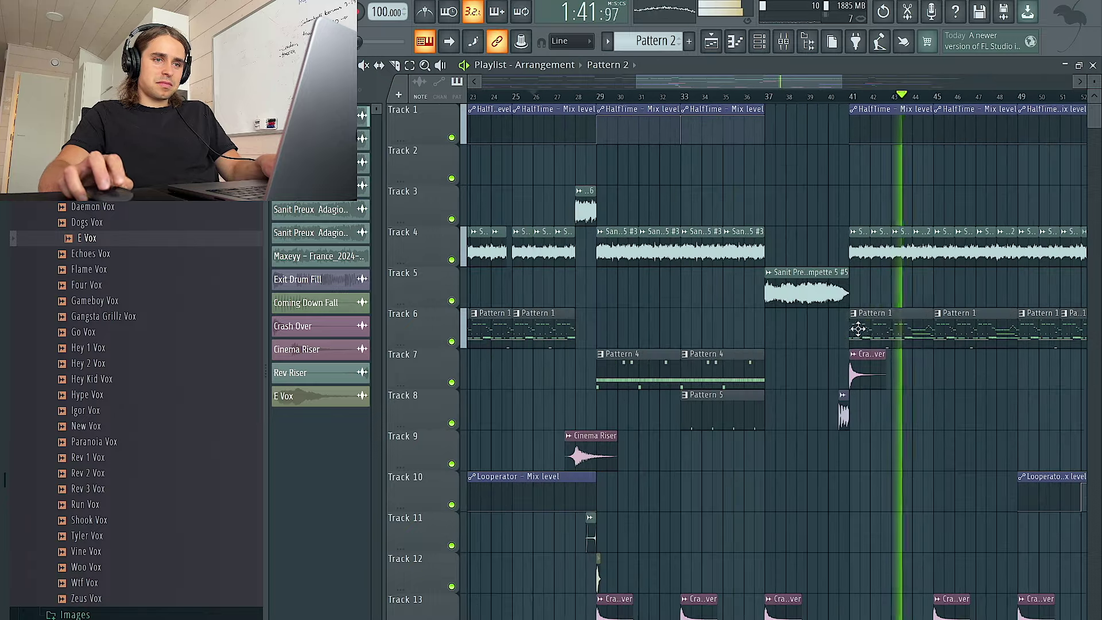
{"action": "scroll", "coordinate": [851, 326], "scroll_direction": "up", "scroll_amount": 1}
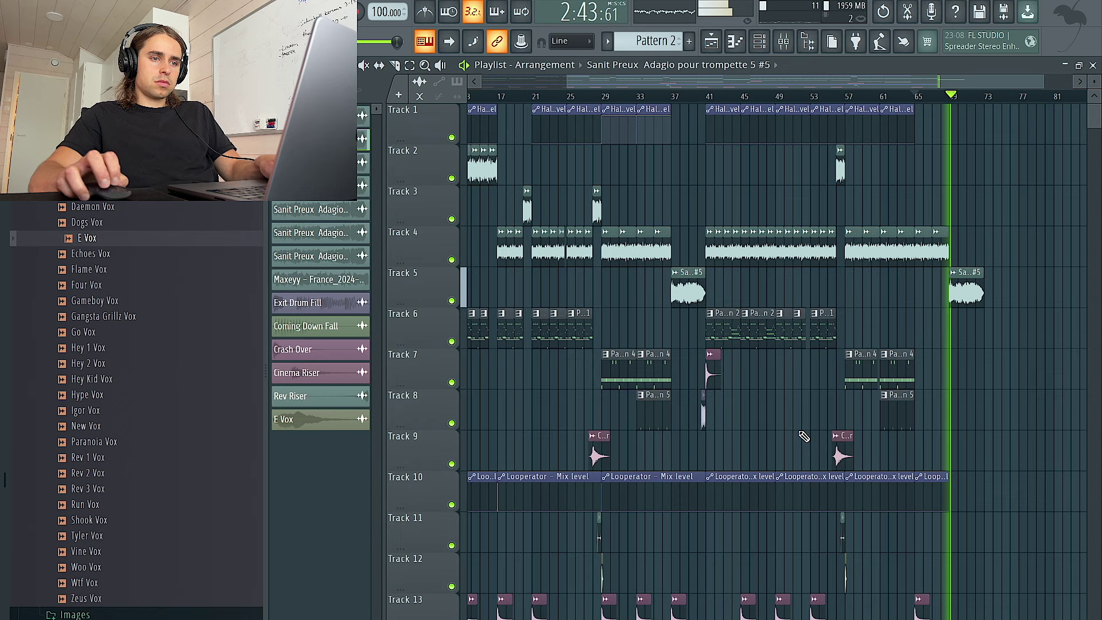
Move the Crash Over clip at bar 41 from Track 7 down to Track 9
{"action": "left_click", "coordinate": [704, 423]}
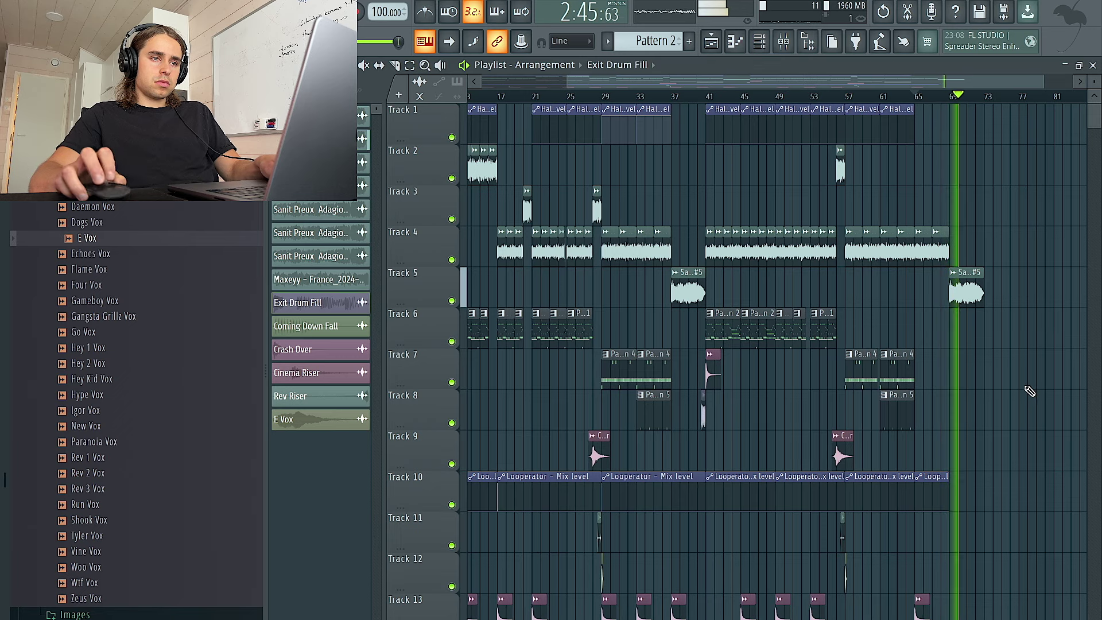
{"action": "left_click", "coordinate": [967, 293]}
{"action": "left_click_drag", "start_coordinate": [712, 358], "coordinate": [712, 440]}
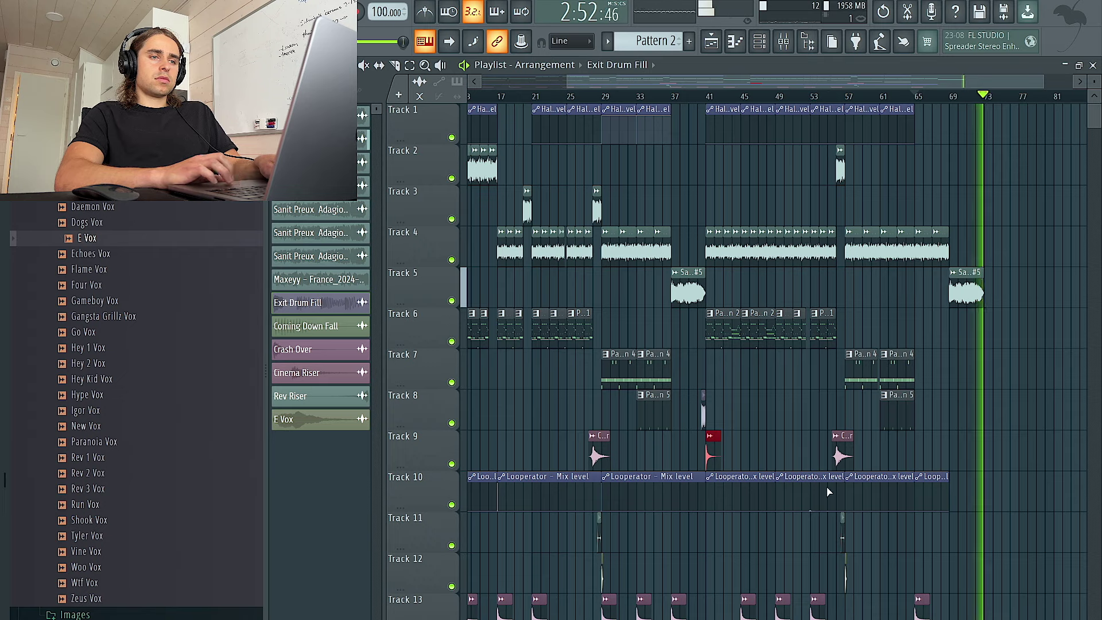
{"action": "key", "text": "space"}
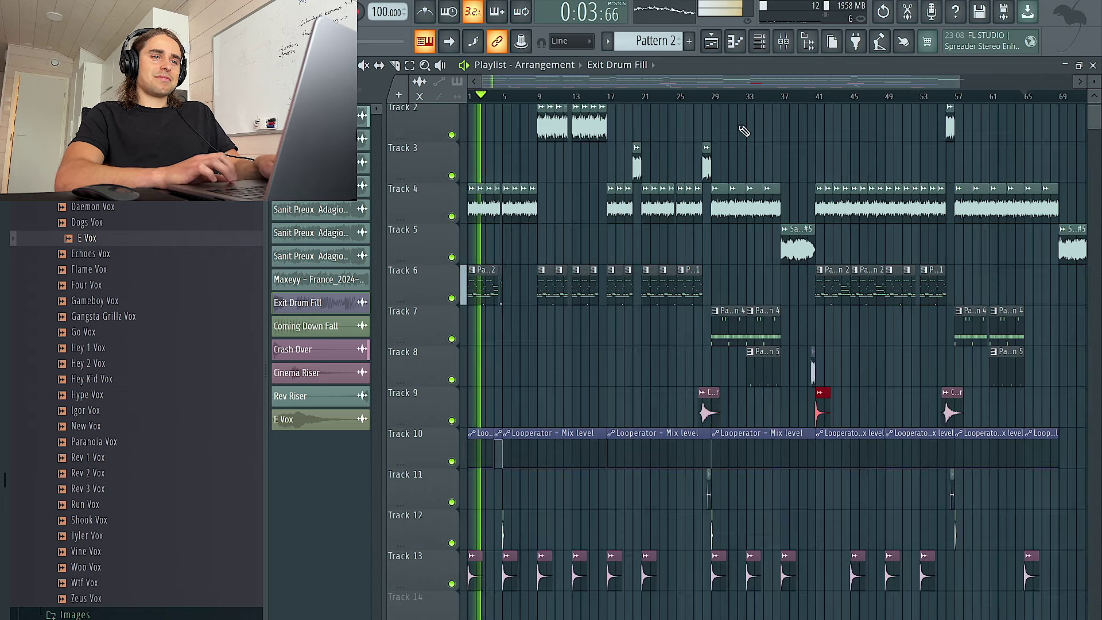
Balance the low end in the mixer by soloing London 808 and eon – kick, raising the 808 slightly and lowering the kick
{"action": "key", "text": "F6"}
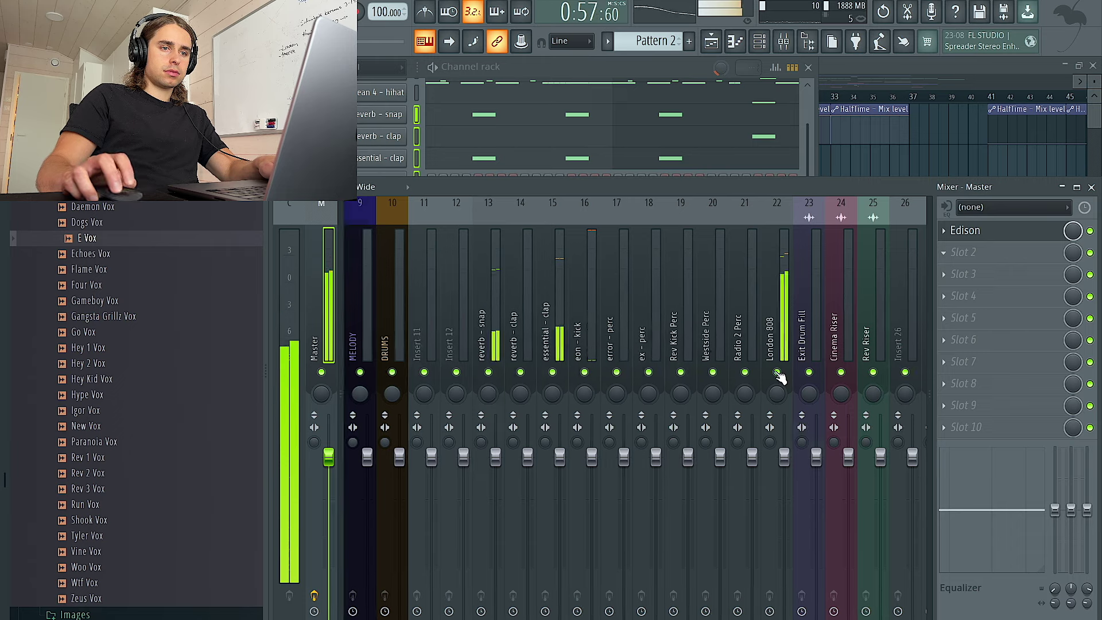
{"action": "left_click", "coordinate": [781, 414]}
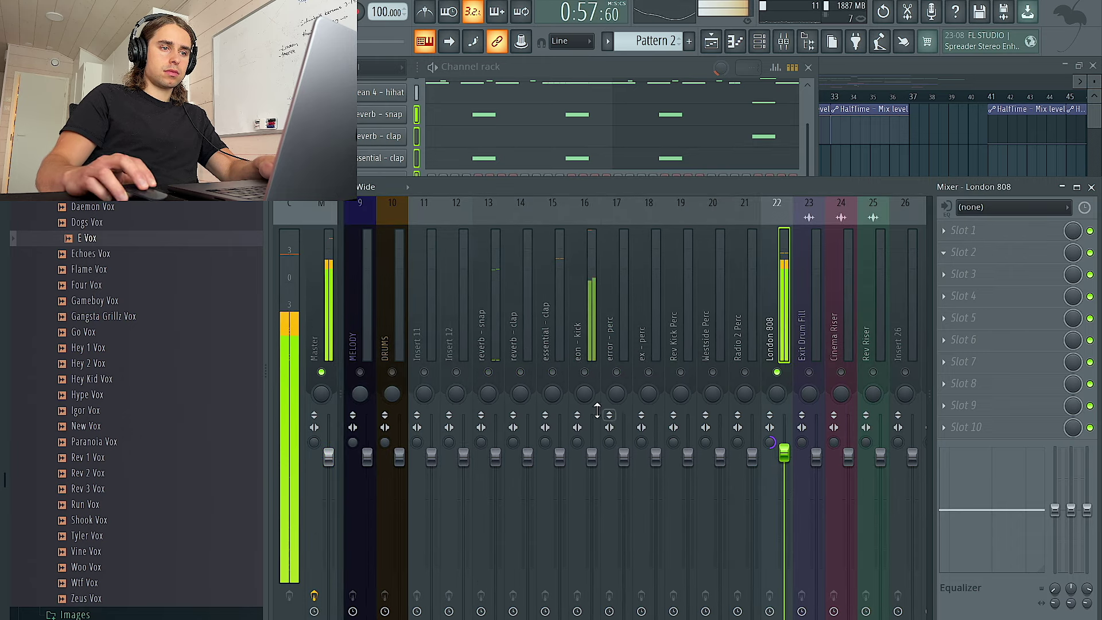
{"action": "left_click_drag", "start_coordinate": [594, 460], "coordinate": [592, 501]}
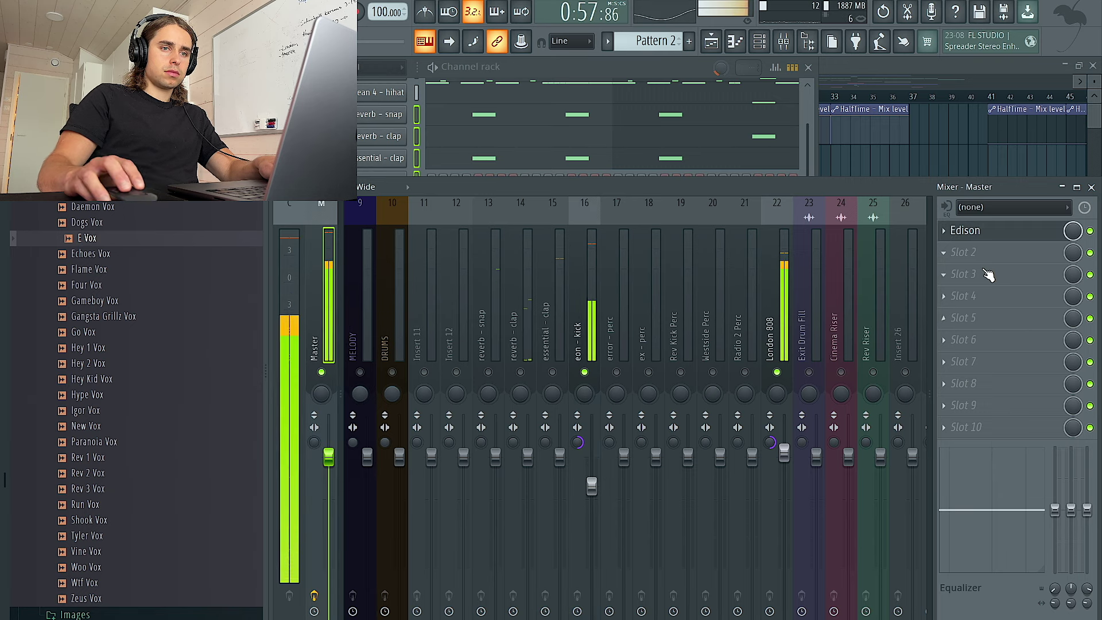
Add Fruity Soft Clipper to slot 3 of the Master track and leave its settings at default
{"action": "left_click", "coordinate": [989, 276]}
{"action": "left_click", "coordinate": [745, 400]}
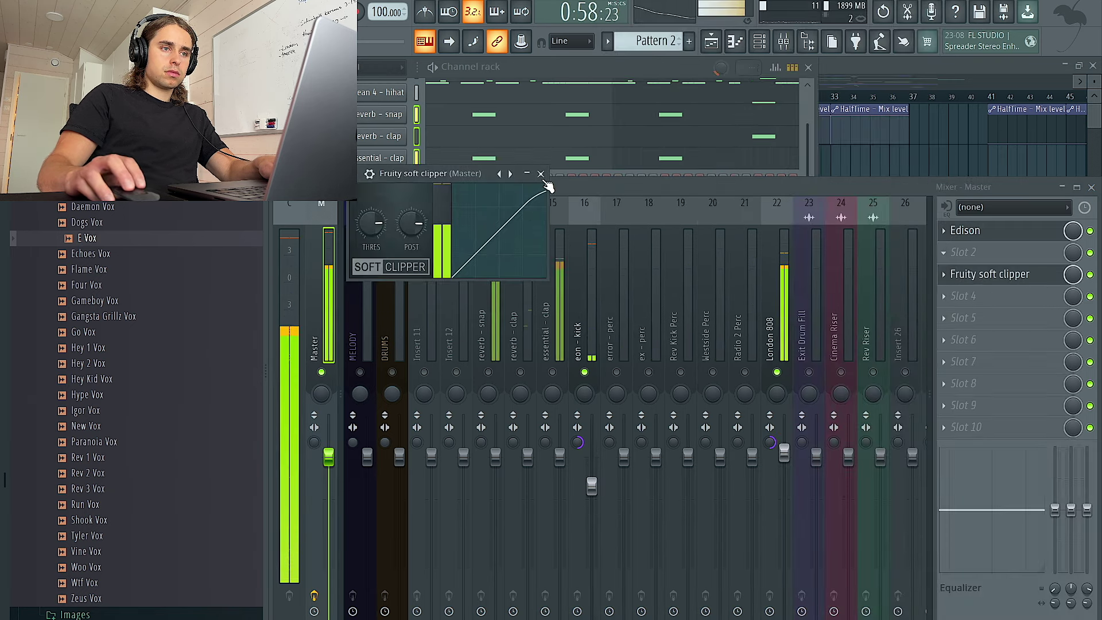
{"action": "left_click", "coordinate": [542, 175]}
Lower the eon – kick level a little further and bring Insert 2 down slightly
{"action": "left_click", "coordinate": [592, 486]}
{"action": "key", "text": "space"}
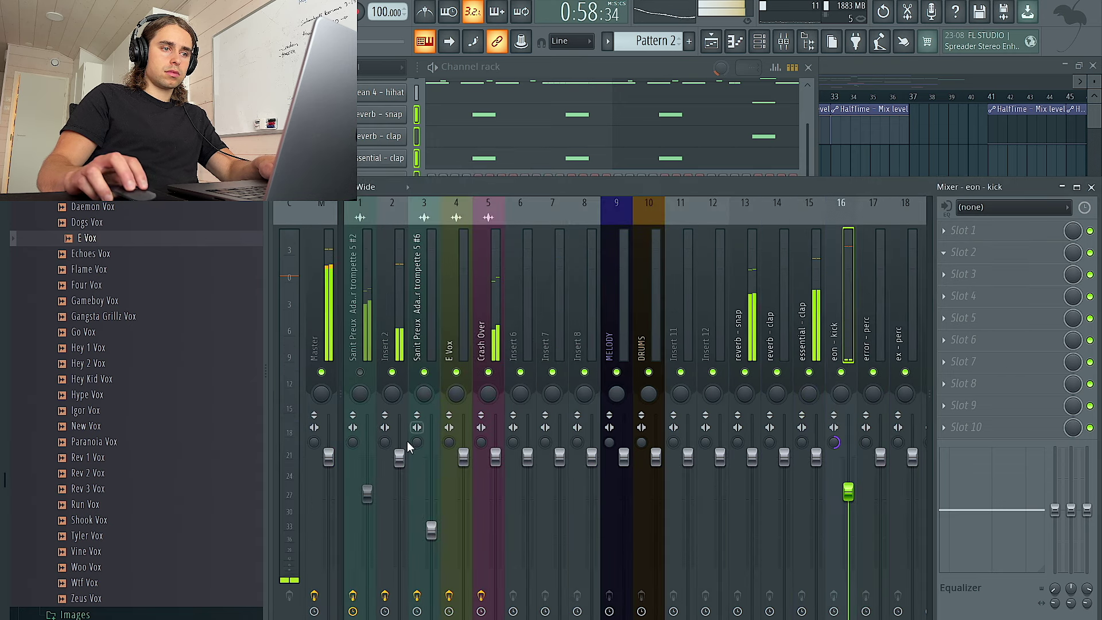
{"action": "left_click", "coordinate": [399, 464]}
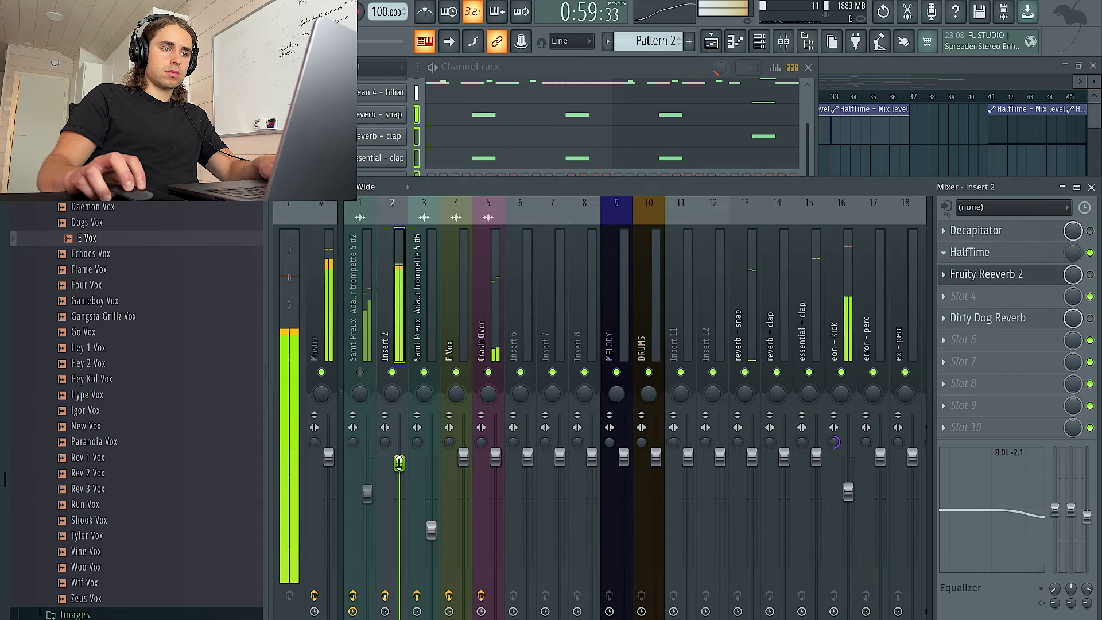
Check the mixer levels of the Crash Over, reverb – snap and reverb – clap tracks during playback
{"action": "left_click", "coordinate": [495, 457]}
{"action": "scroll", "coordinate": [586, 308], "scroll_direction": "down", "scroll_amount": 3}
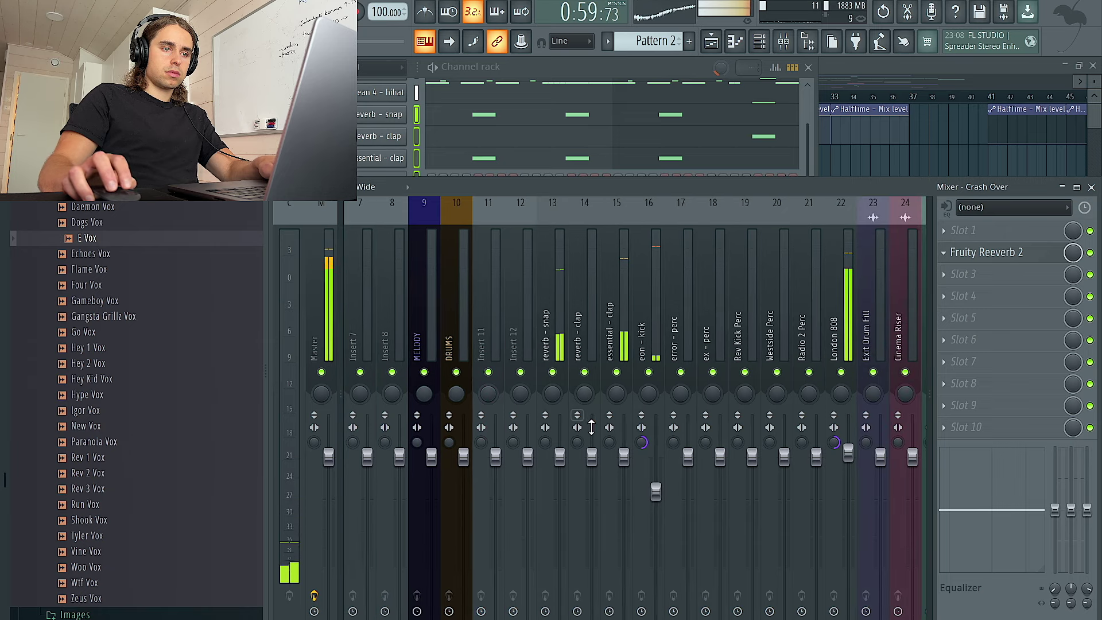
{"action": "left_click", "coordinate": [559, 457]}
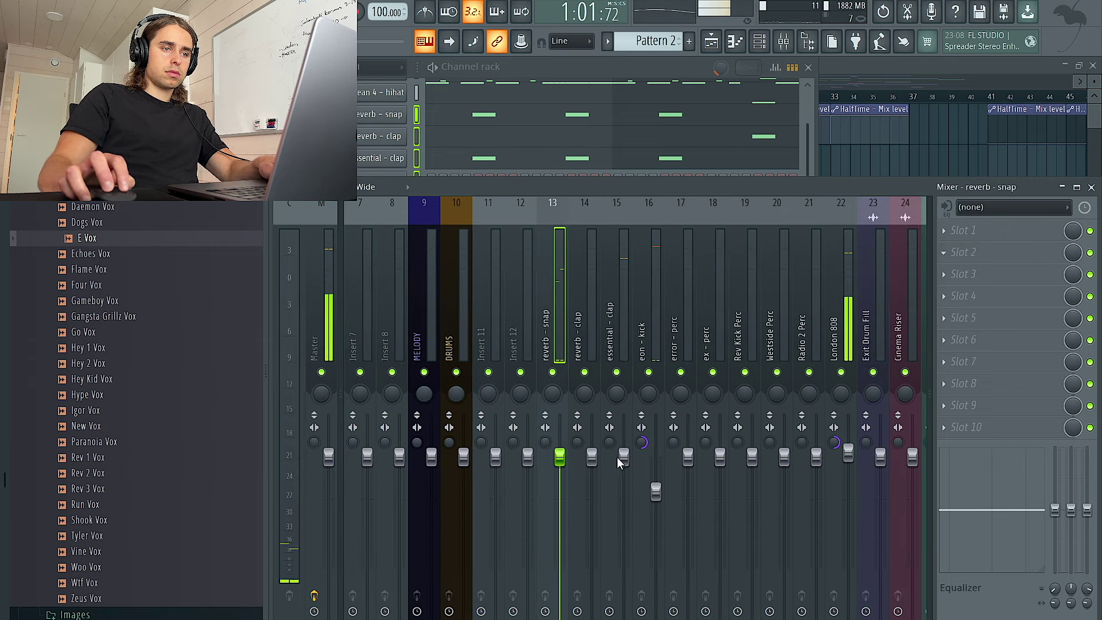
{"action": "left_click", "coordinate": [592, 457]}
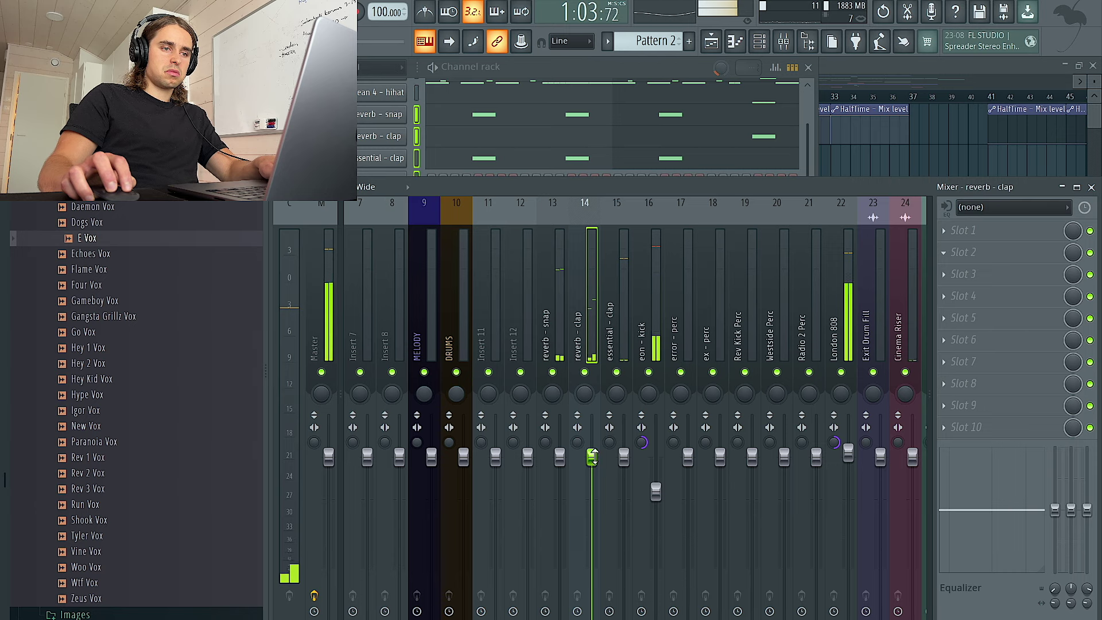
{"action": "scroll", "coordinate": [802, 336], "scroll_direction": "down", "scroll_amount": 4}
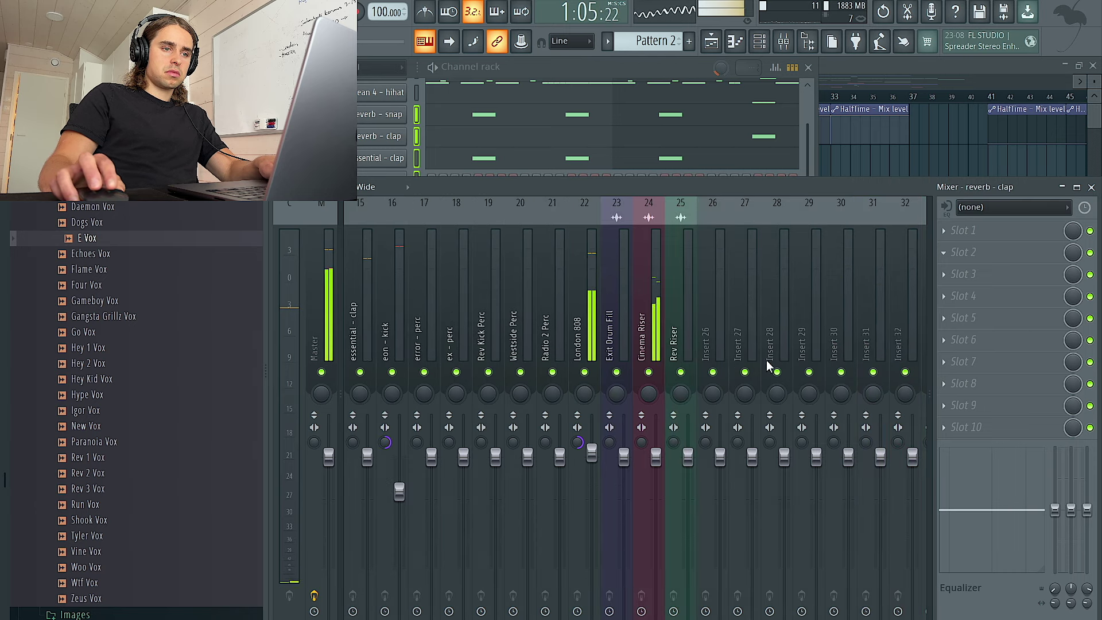
Lower the Cinema Riser mixer level slightly
{"action": "left_click", "coordinate": [657, 460]}
{"action": "left_click", "coordinate": [688, 457]}
{"action": "left_click_drag", "start_coordinate": [657, 463], "coordinate": [657, 465]}
Add Fruity Parametric EQ 2 to the Cinema Riser track and cut its low end with band 1 around 50 Hz
{"action": "left_click", "coordinate": [994, 229]}
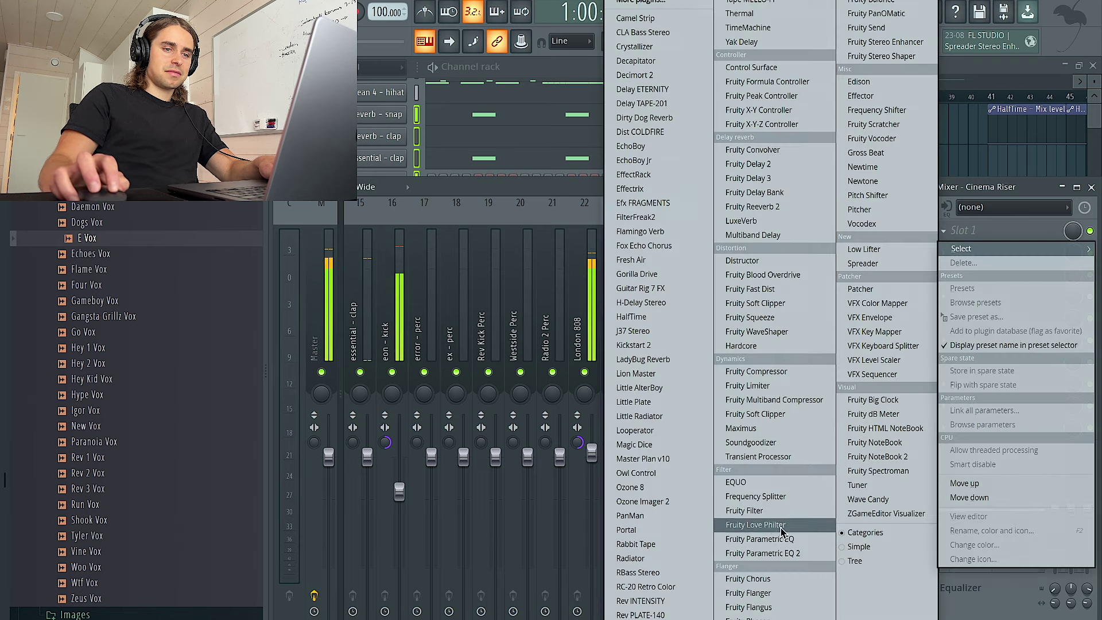
{"action": "left_click", "coordinate": [775, 554]}
{"action": "left_click_drag", "start_coordinate": [381, 258], "coordinate": [395, 337]}
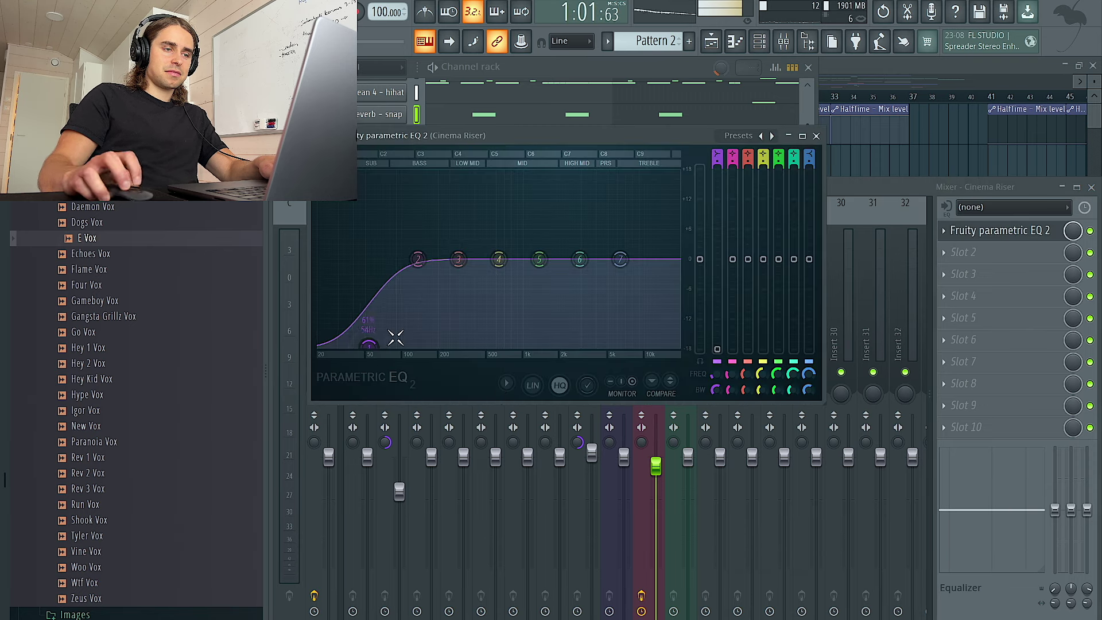
{"action": "left_click", "coordinate": [817, 136]}
Lower the level of the Sanit Preux trumpet sample on mixer track 1 slightly
{"action": "scroll", "coordinate": [666, 299], "scroll_direction": "left", "scroll_amount": 5}
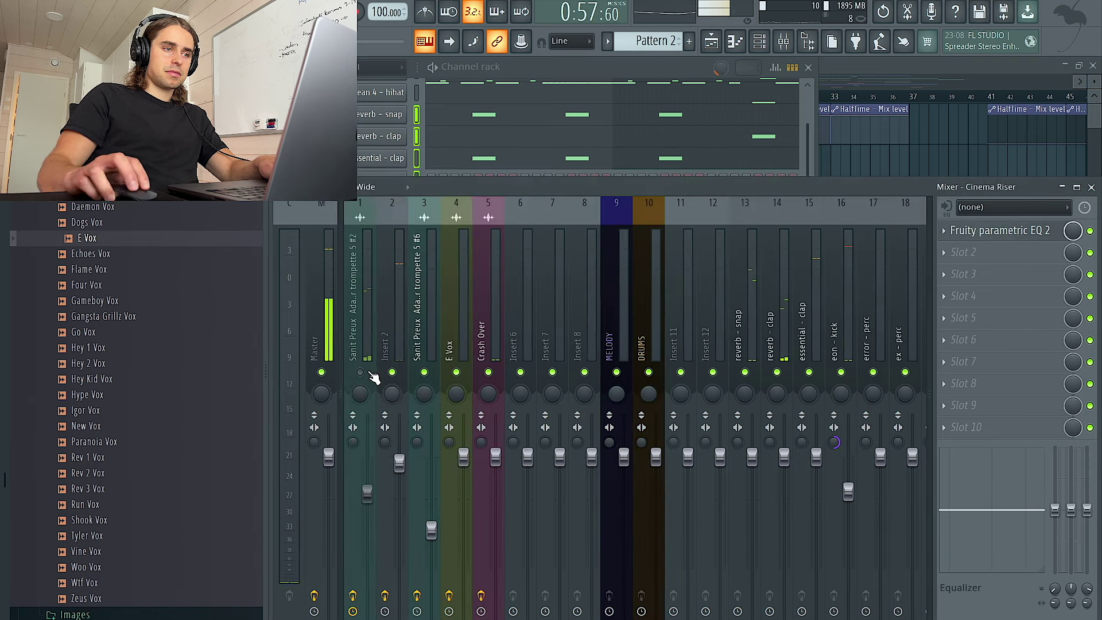
{"action": "left_click_drag", "start_coordinate": [368, 493], "coordinate": [368, 498]}
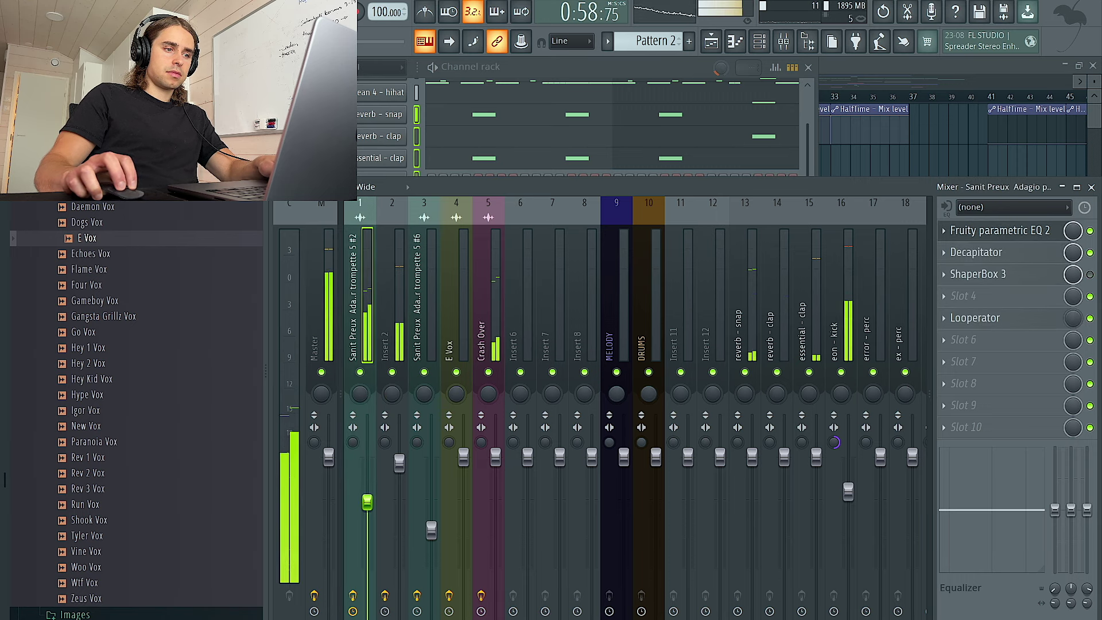
{"action": "left_click_drag", "start_coordinate": [368, 500], "coordinate": [367, 498]}
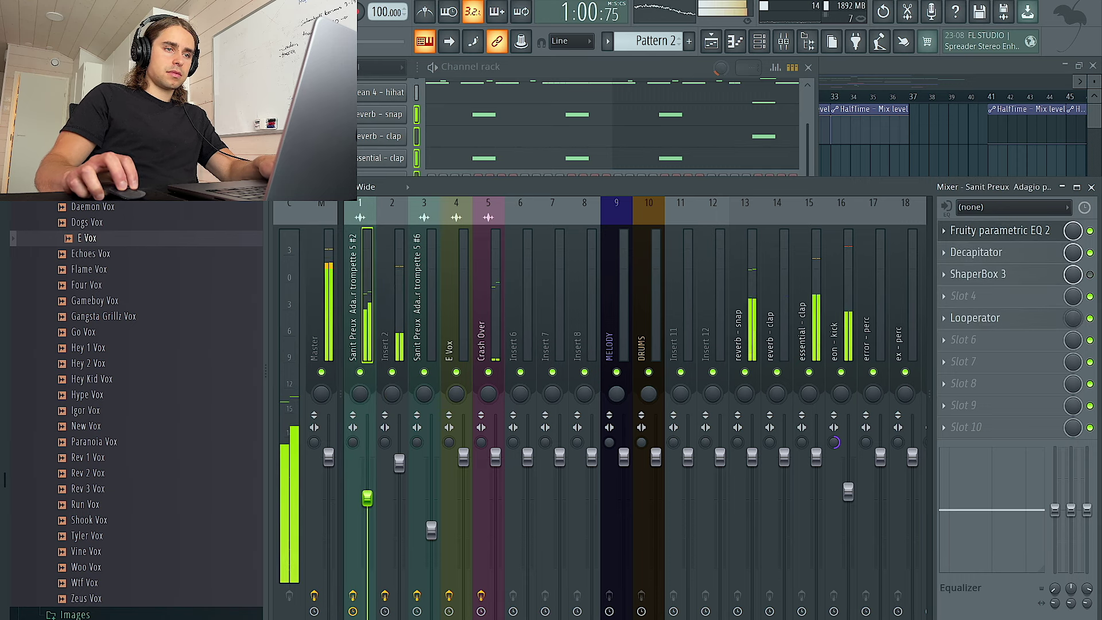
Add the S1 Imager Stereo effect to slot 7 of the Sanit Preux trumpet on mixer track 1
{"action": "left_click", "coordinate": [944, 371]}
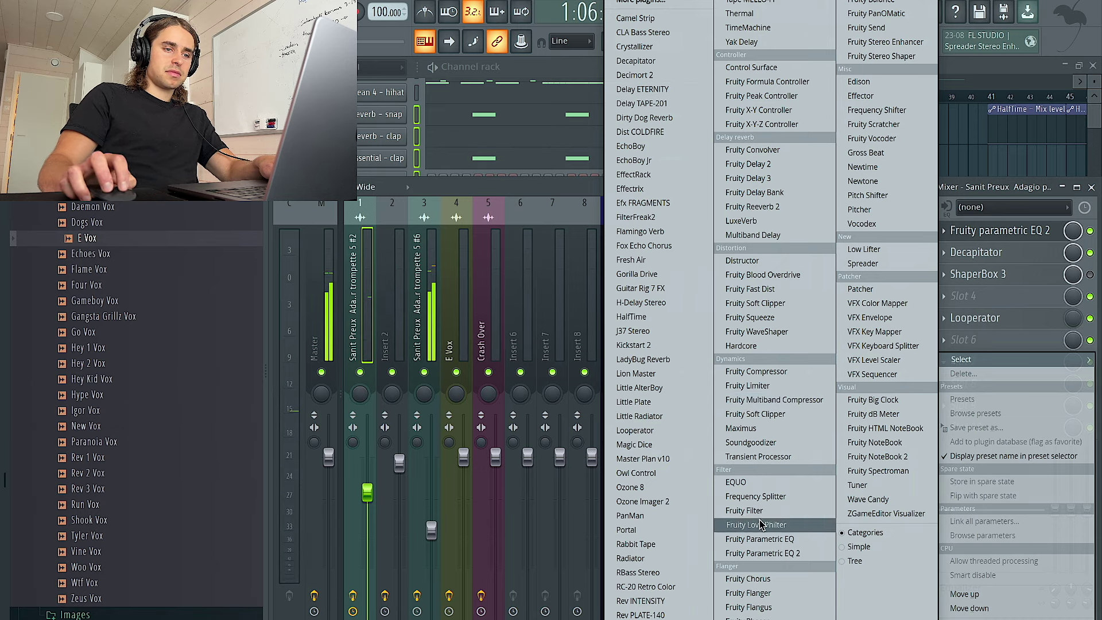
{"action": "left_click", "coordinate": [637, 619]}
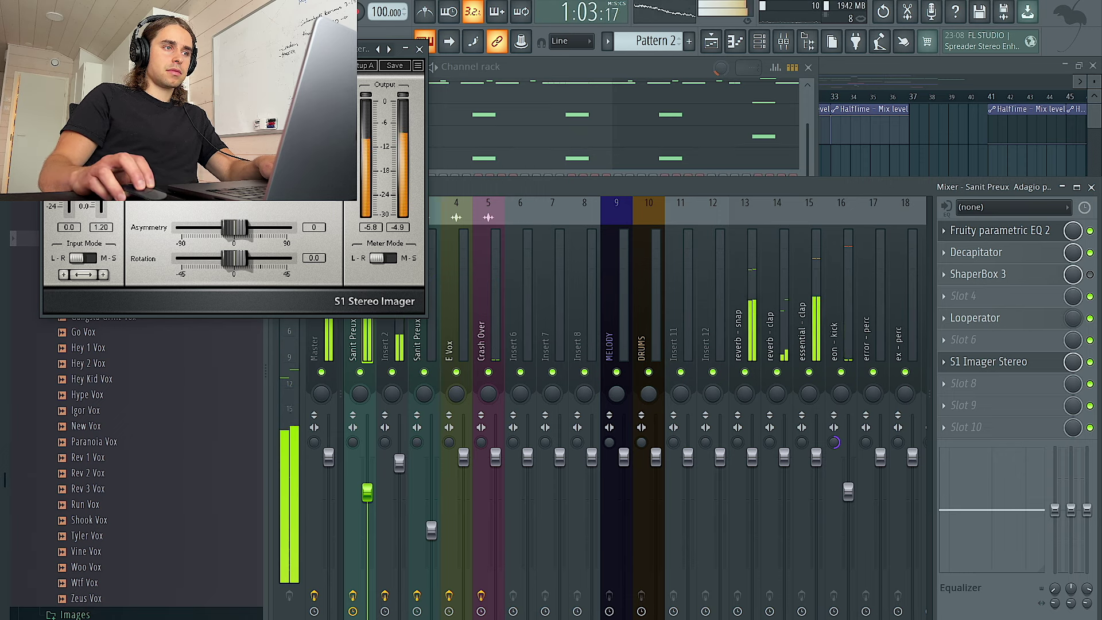
{"action": "left_click", "coordinate": [420, 50]}
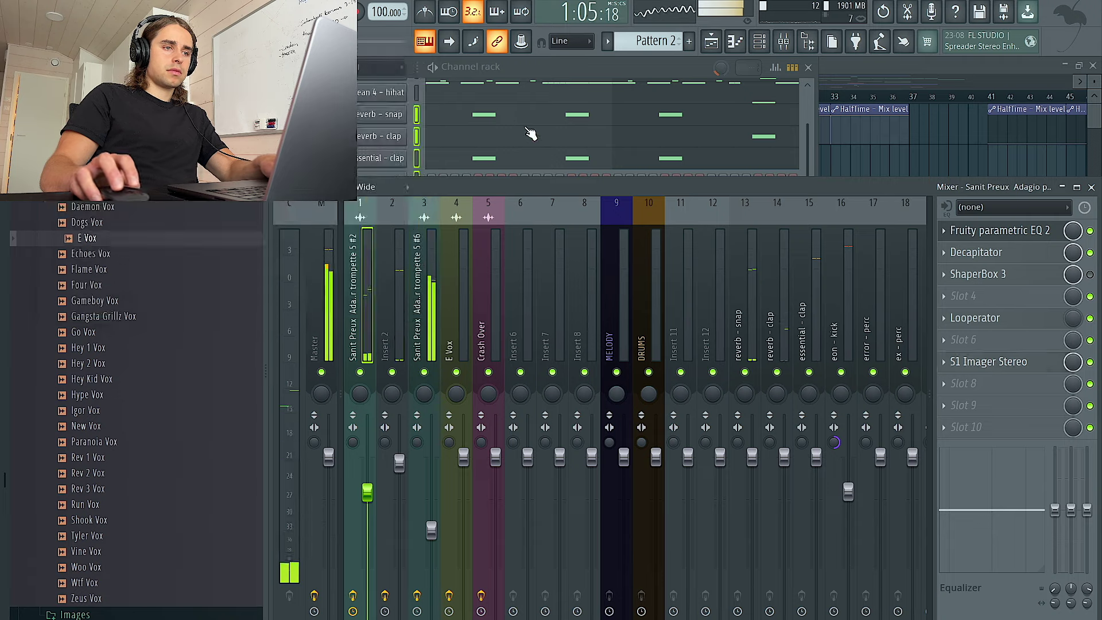
Copy the S1 Imager Stereo effect with its settings from mixer track 1 to the Sanit Preux trumpet #6 on mixer track 3
{"action": "left_click", "coordinate": [927, 161]}
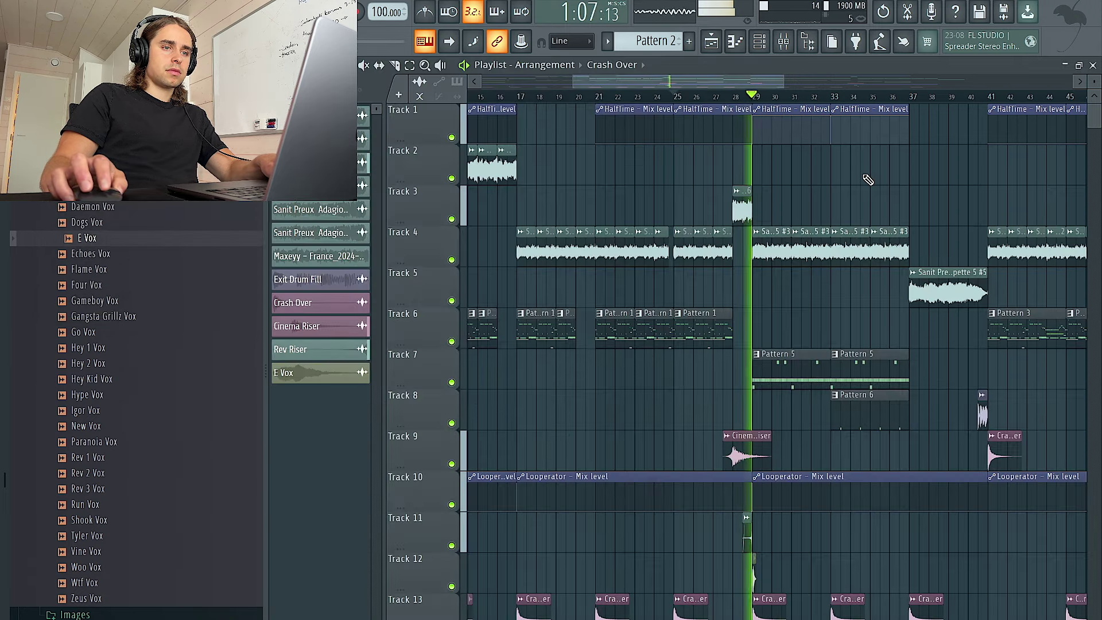
{"action": "scroll", "coordinate": [802, 97], "scroll_direction": "down", "scroll_amount": 3}
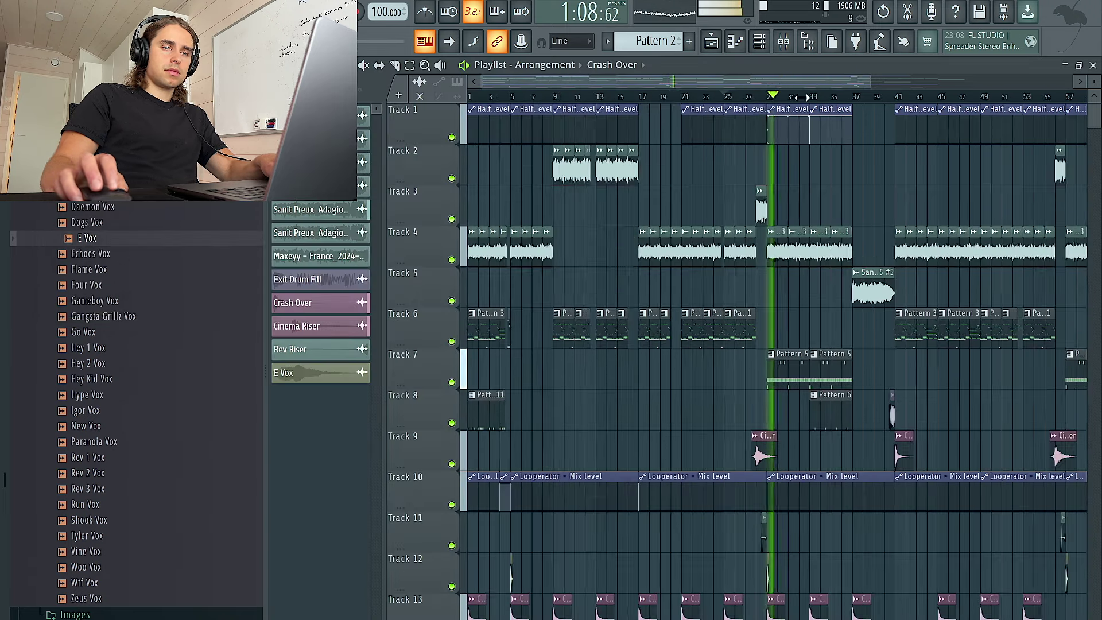
{"action": "left_click", "coordinate": [787, 43]}
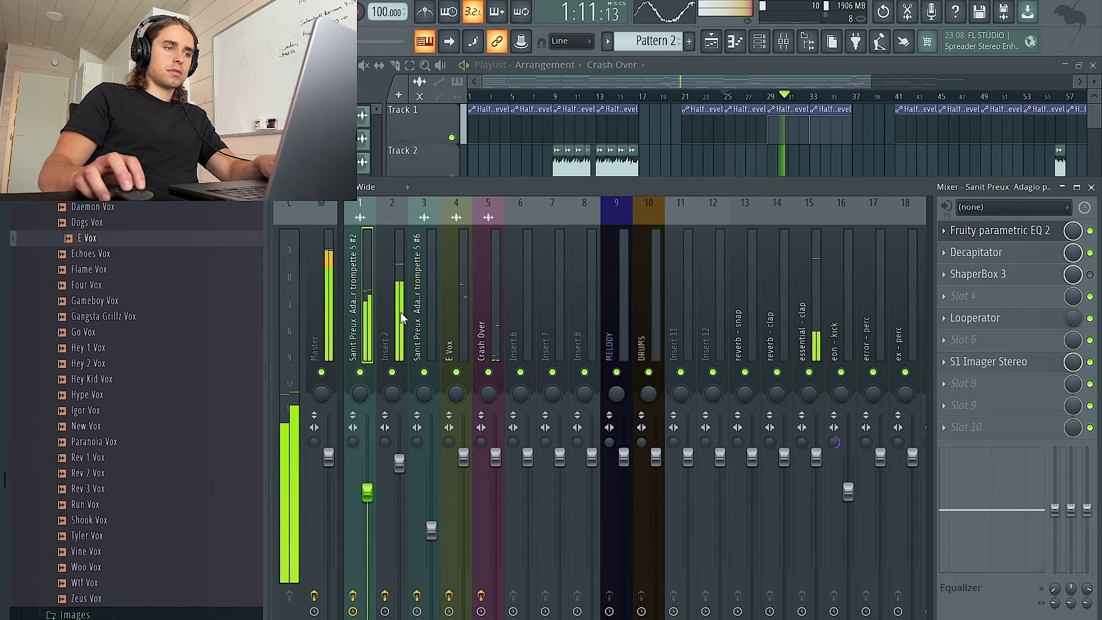
{"action": "left_click", "coordinate": [943, 362]}
{"action": "left_click_drag", "start_coordinate": [978, 430], "coordinate": [423, 339]}
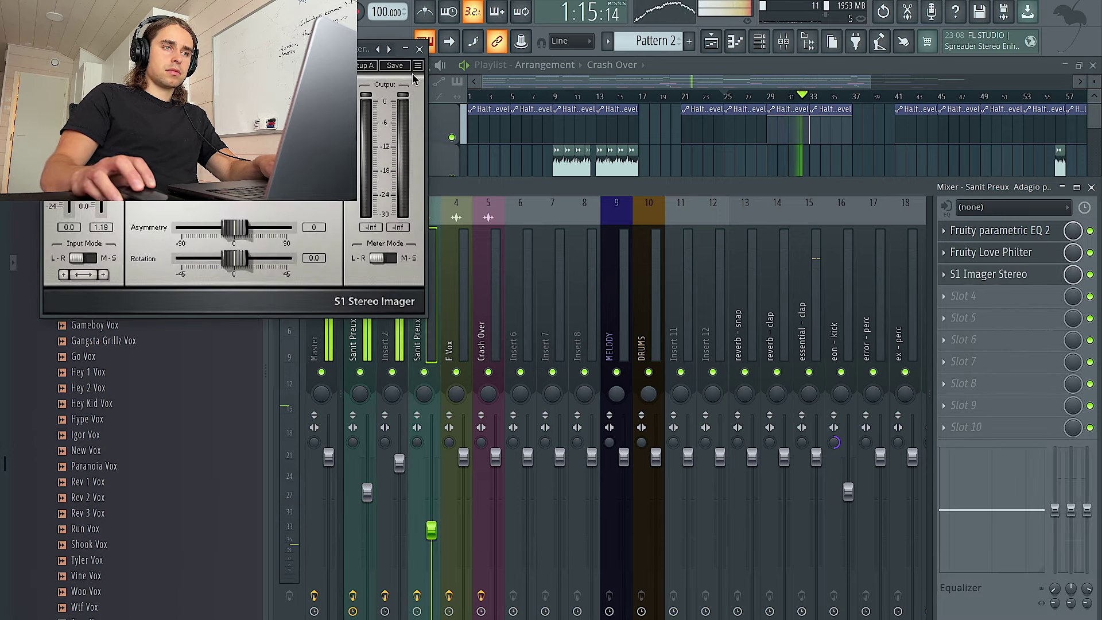
{"action": "left_click", "coordinate": [419, 50]}
Review the arrangement around bars 29 to 37 and the channel rack during playback
{"action": "key", "text": "F9"}
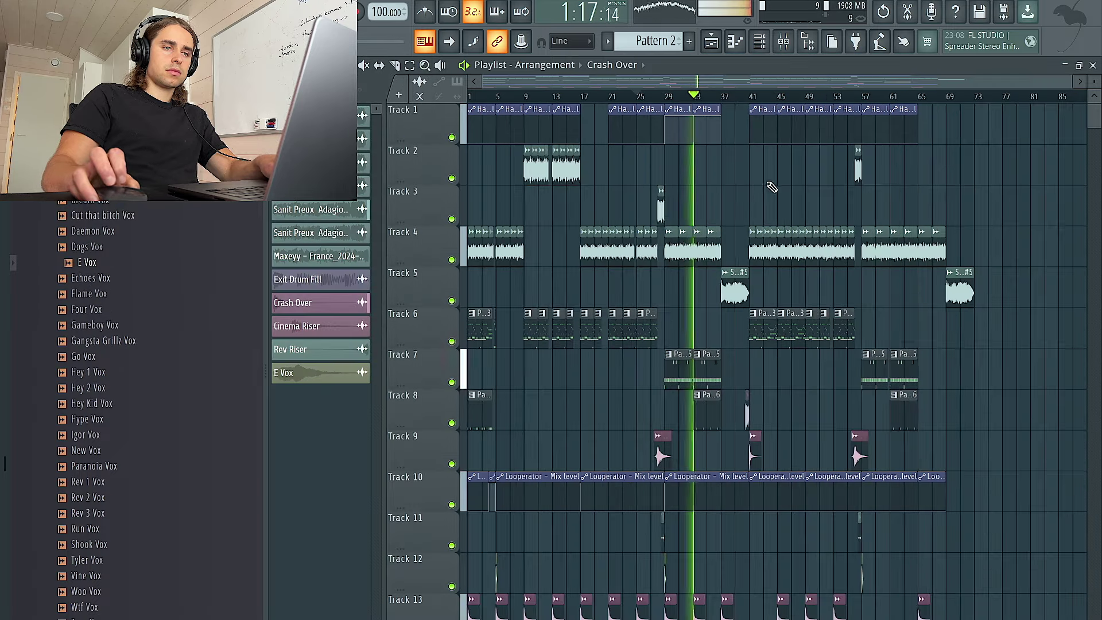
{"action": "scroll", "coordinate": [678, 201], "scroll_direction": "up", "scroll_amount": 3}
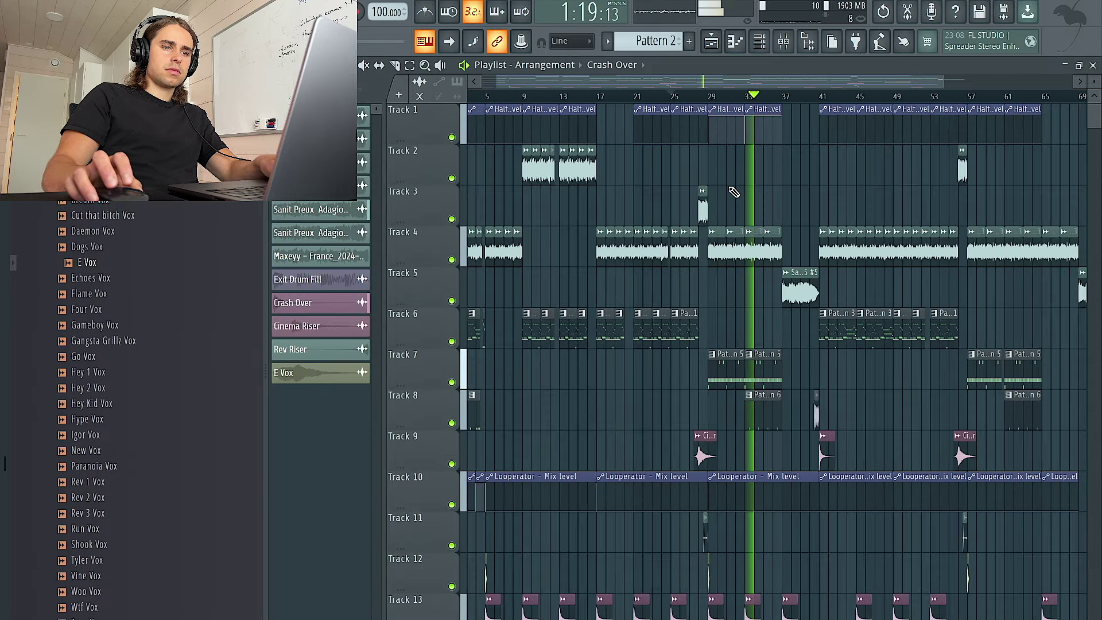
{"action": "scroll", "coordinate": [757, 198], "scroll_direction": "down", "scroll_amount": 3}
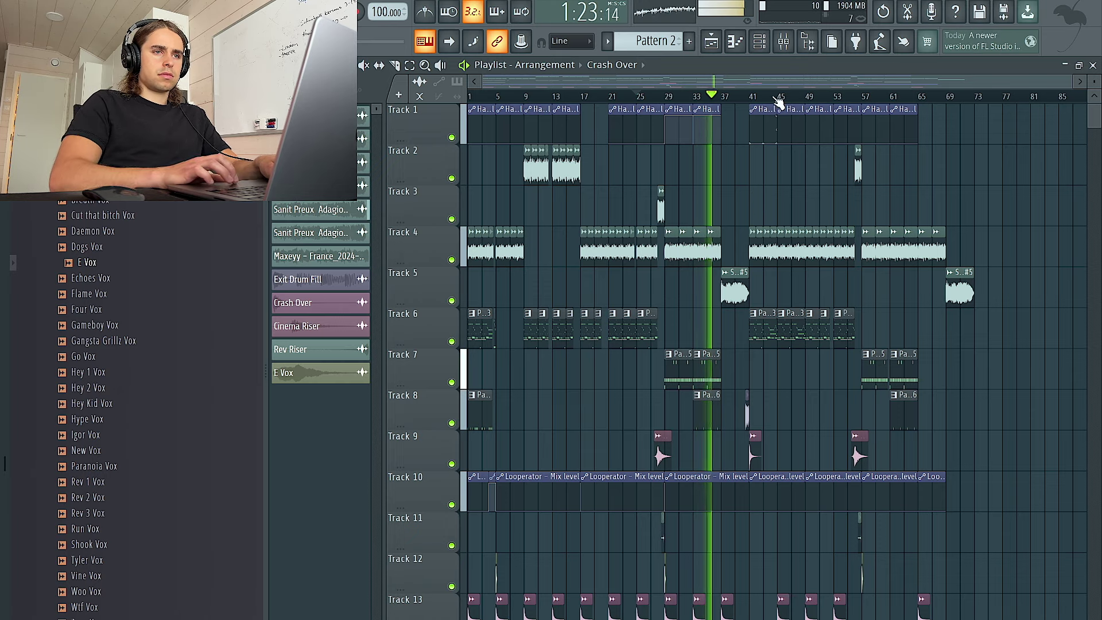
{"action": "left_click", "coordinate": [760, 42]}
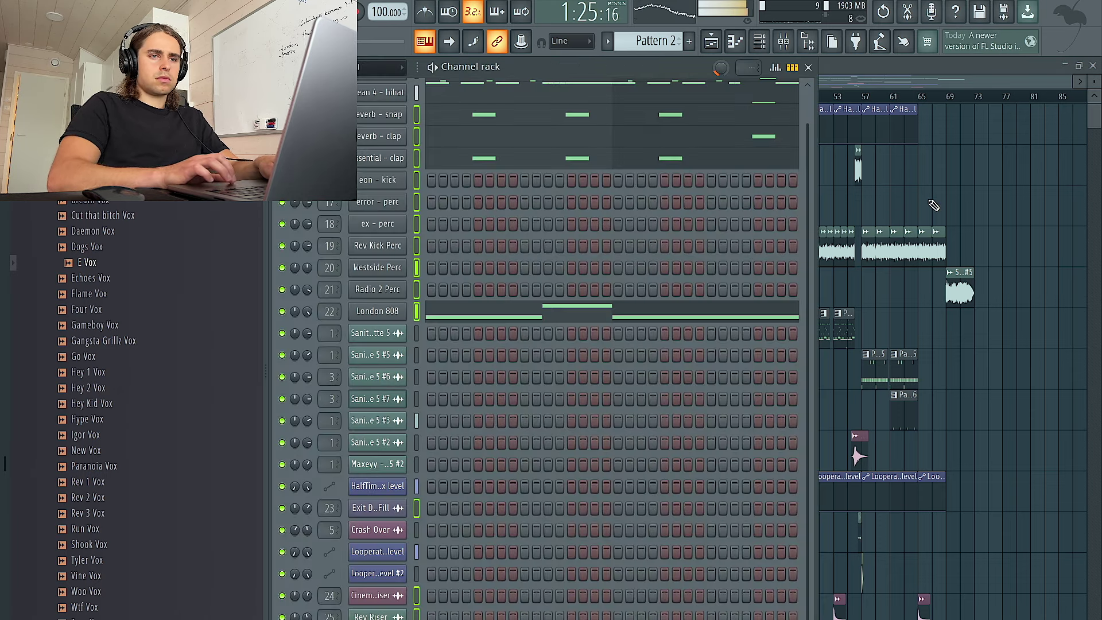
{"action": "key", "text": "F6"}
{"action": "key", "text": "space"}
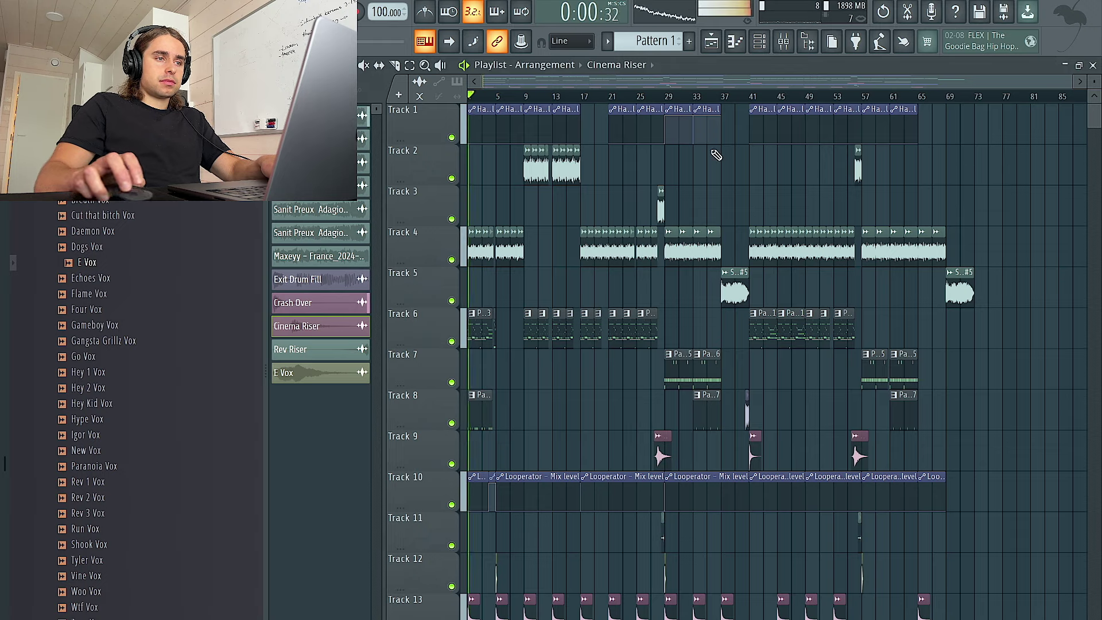
Lower the Sanit Preux trumpet level on mixer track 1 slightly and check its Fruity Parametric EQ 2 curve
{"action": "scroll", "coordinate": [496, 199], "scroll_direction": "up", "scroll_amount": 3}
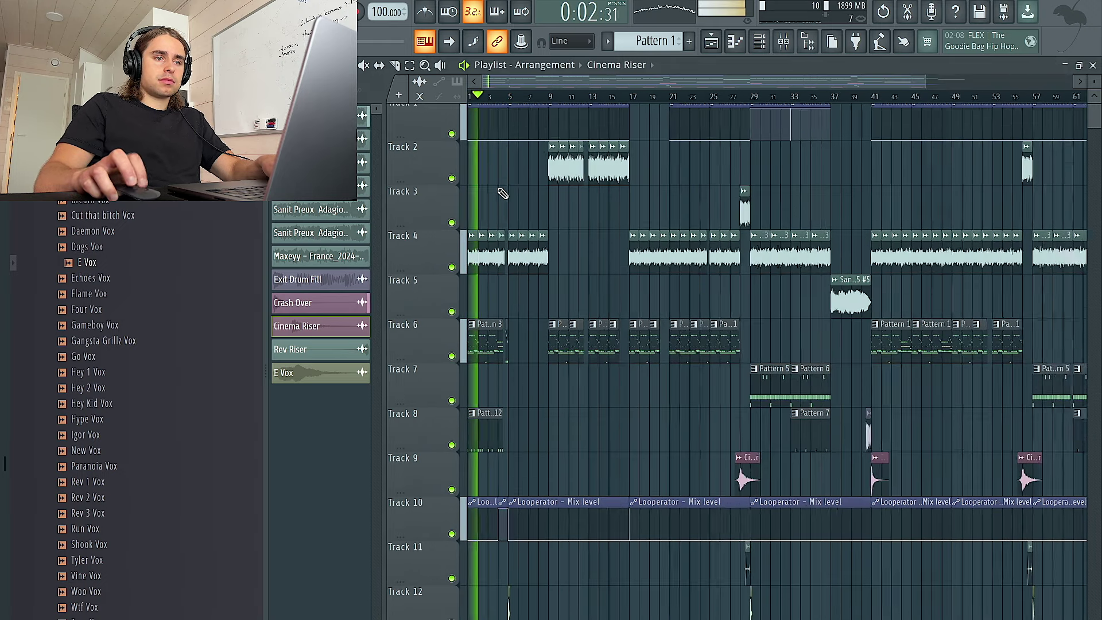
{"action": "left_click", "coordinate": [802, 44]}
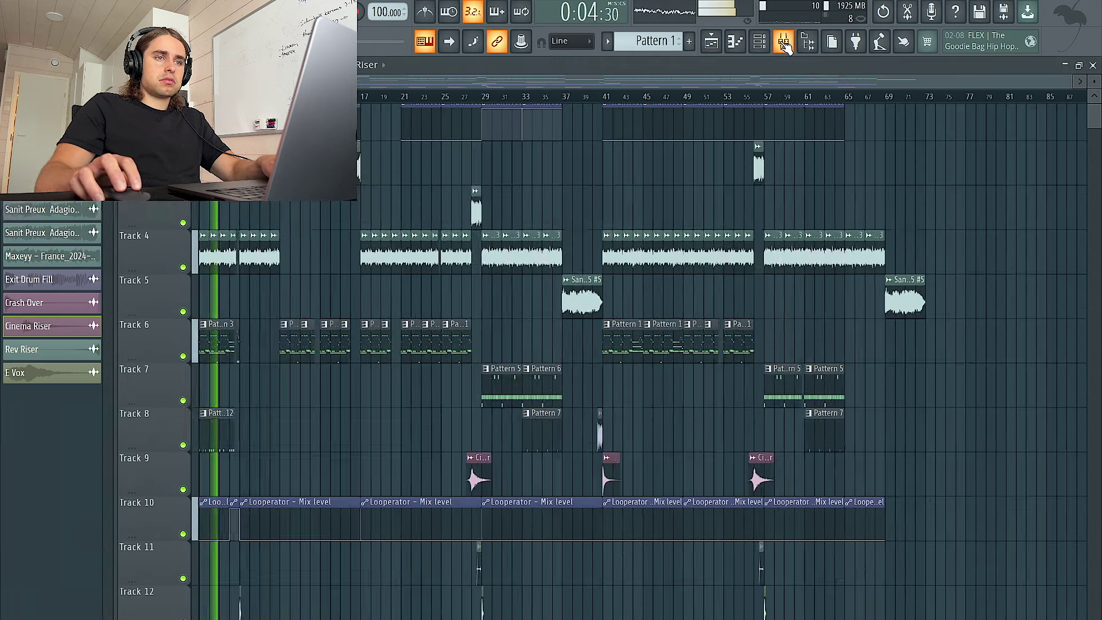
{"action": "left_click", "coordinate": [785, 43]}
{"action": "left_click", "coordinate": [805, 45]}
{"action": "scroll", "coordinate": [494, 277], "scroll_direction": "left", "scroll_amount": 6}
{"action": "left_click", "coordinate": [368, 492]}
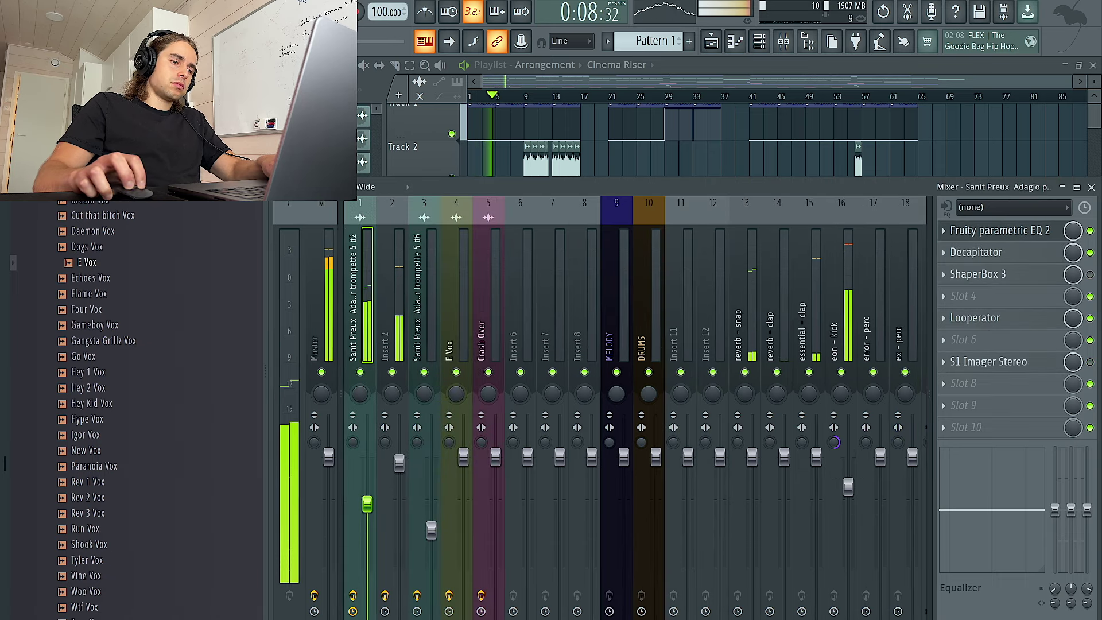
{"action": "left_click", "coordinate": [983, 231]}
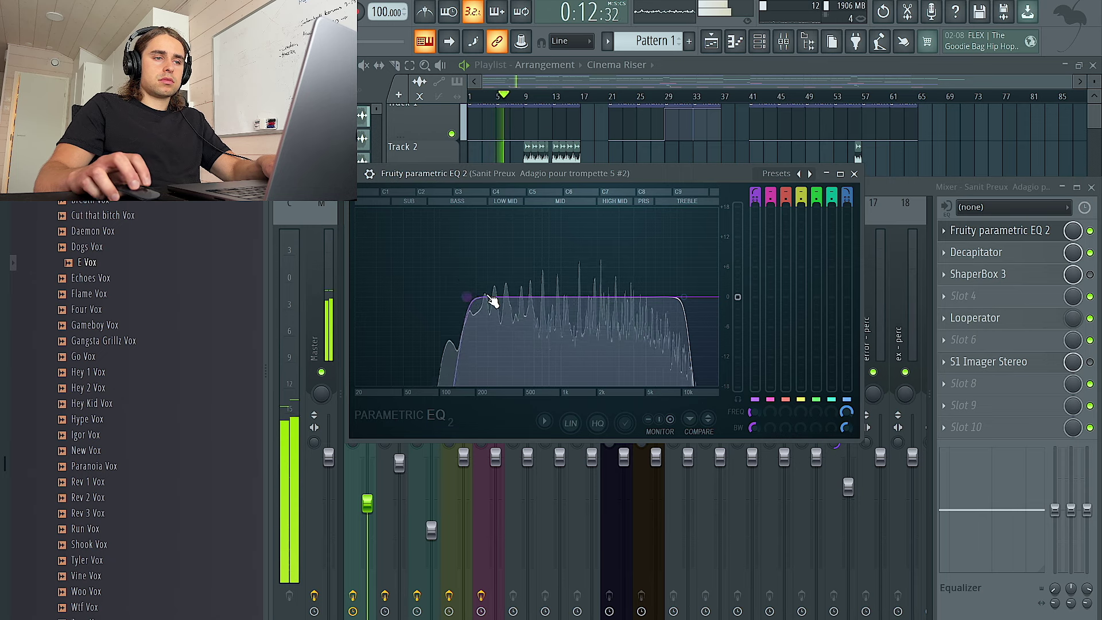
{"action": "left_click", "coordinate": [854, 173]}
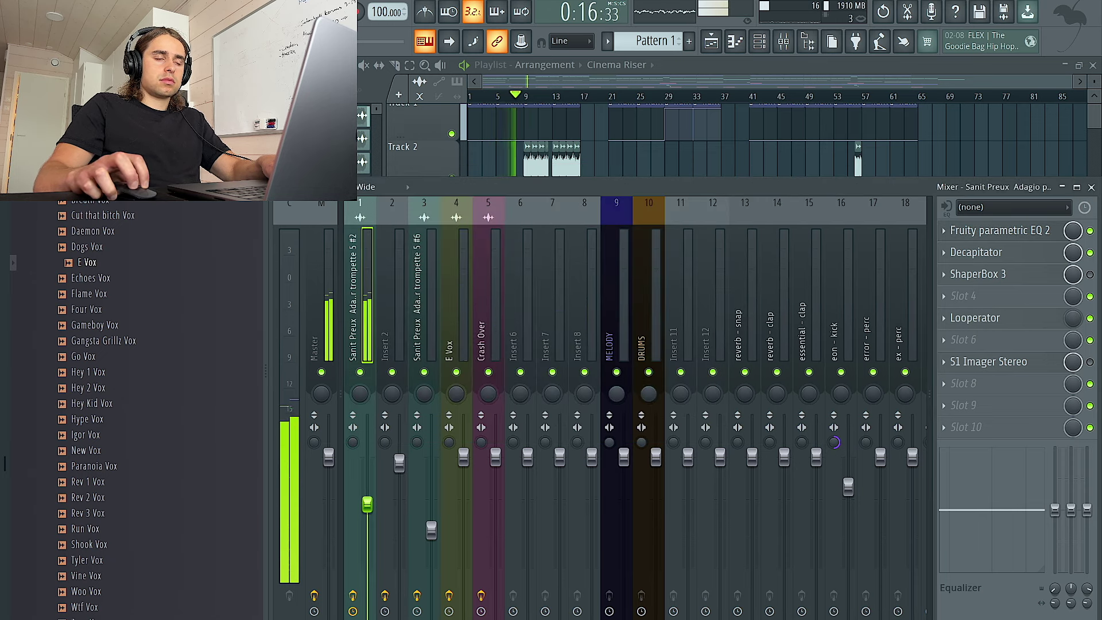
Review the first sections of the arrangement and check the mixer levels, including Insert 2, during playback
{"action": "right_click", "coordinate": [649, 159]}
{"action": "scroll", "coordinate": [490, 201], "scroll_direction": "up", "scroll_amount": 5}
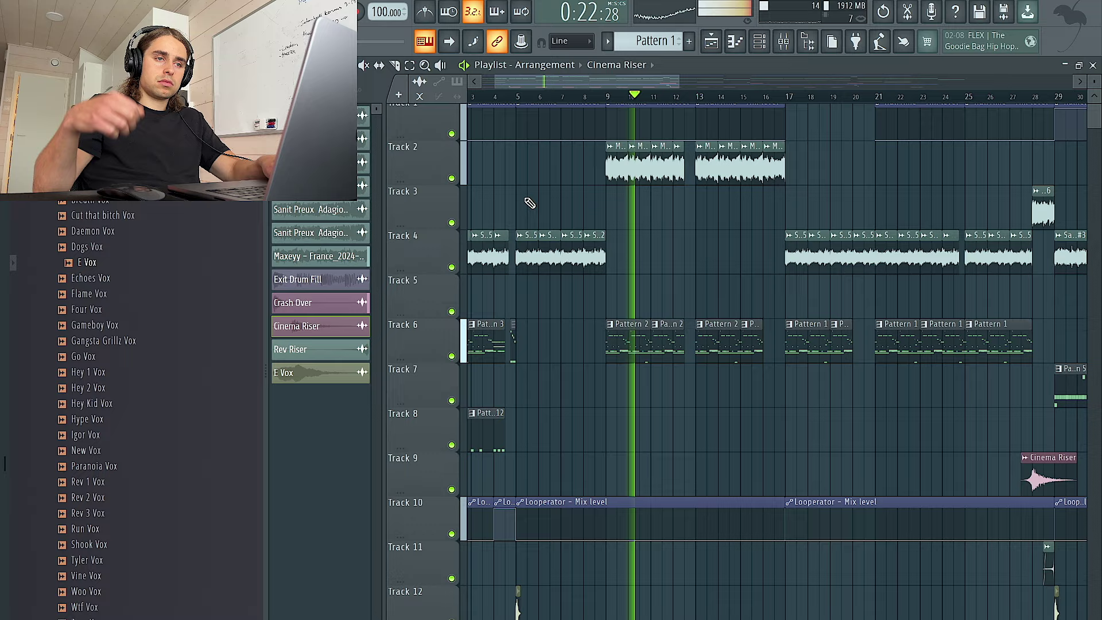
{"action": "scroll", "coordinate": [539, 207], "scroll_direction": "down", "scroll_amount": 5}
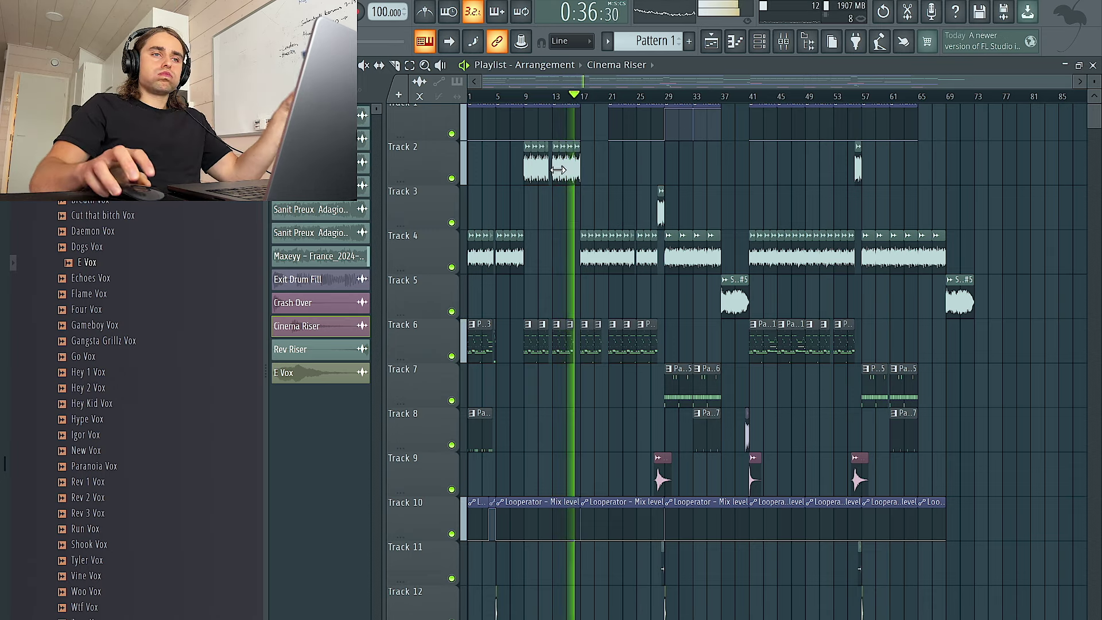
{"action": "left_click", "coordinate": [784, 43]}
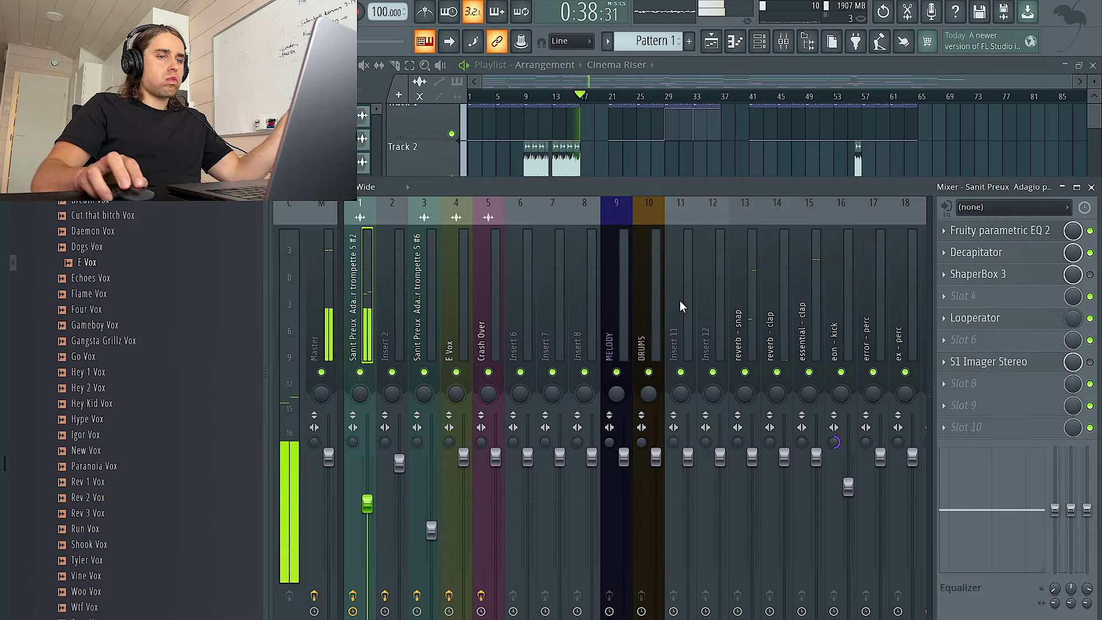
{"action": "scroll", "coordinate": [739, 322], "scroll_direction": "down", "scroll_amount": 7}
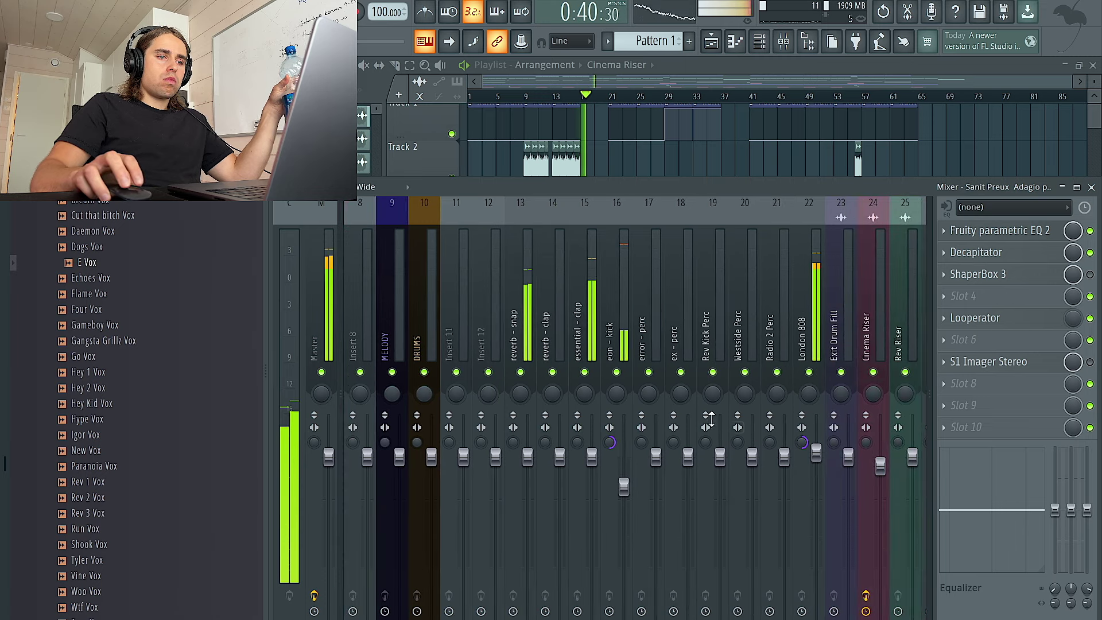
{"action": "scroll", "coordinate": [724, 312], "scroll_direction": "up", "scroll_amount": 7}
{"action": "left_click", "coordinate": [387, 323]}
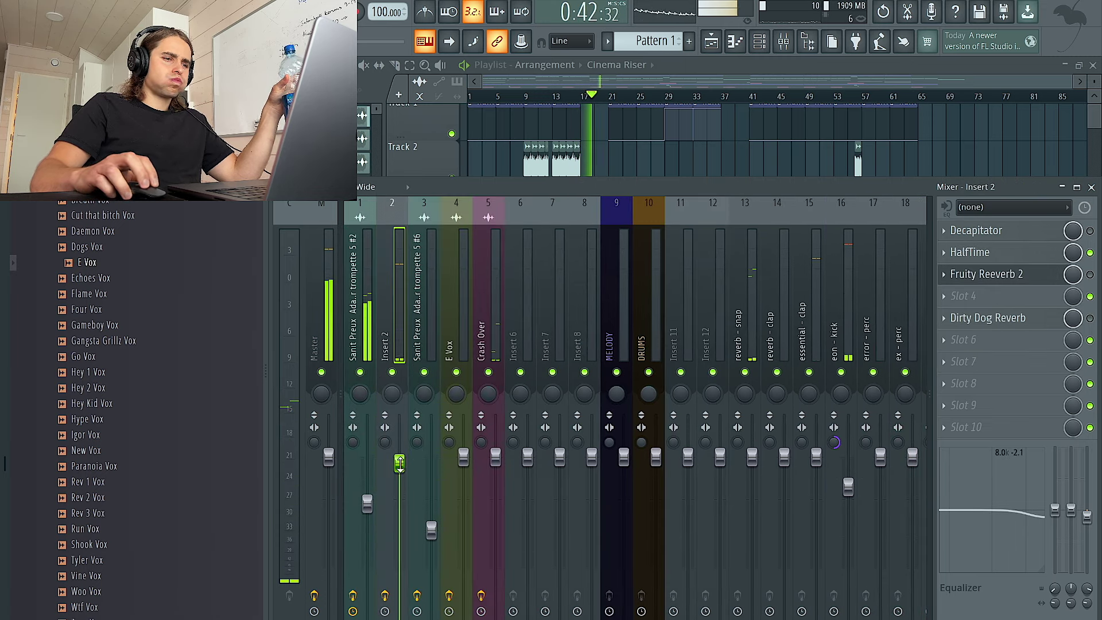
Extend the end of the Pattern 1 clip before bar 21 on Track 6 to about the middle of bar 20
{"action": "left_click", "coordinate": [747, 163]}
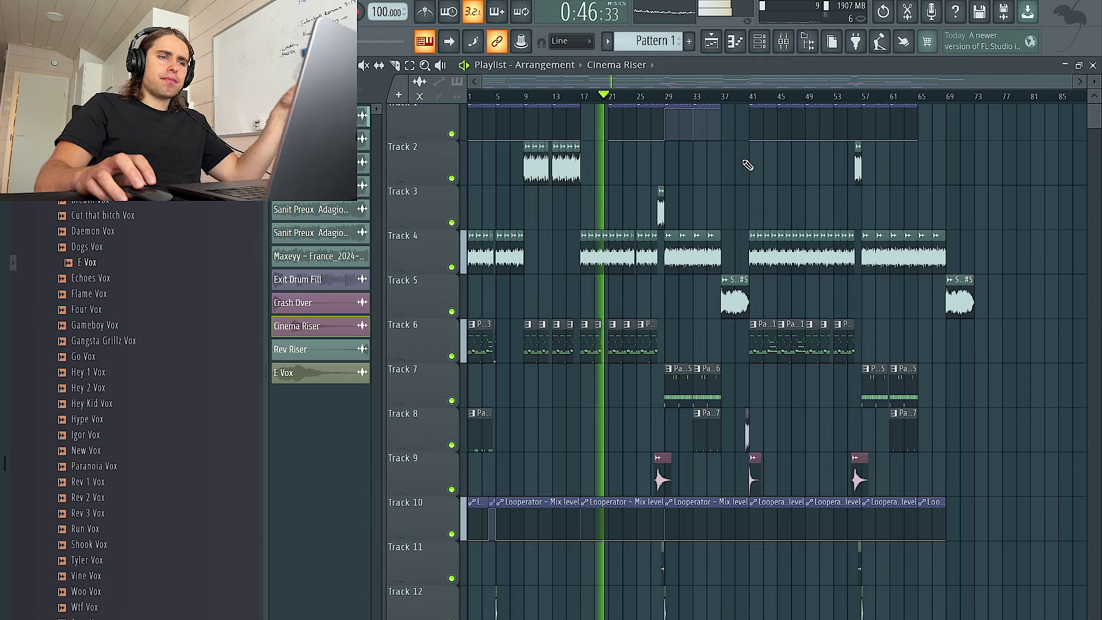
{"action": "scroll", "coordinate": [589, 222], "scroll_direction": "up", "scroll_amount": 5}
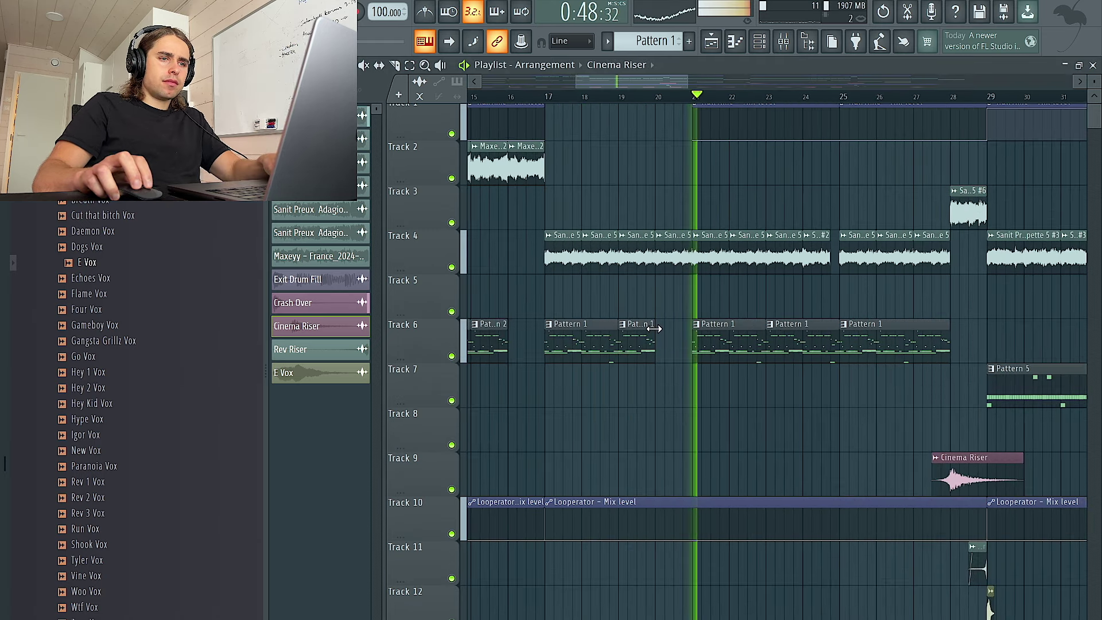
{"action": "left_click_drag", "start_coordinate": [691, 331], "coordinate": [675, 331]}
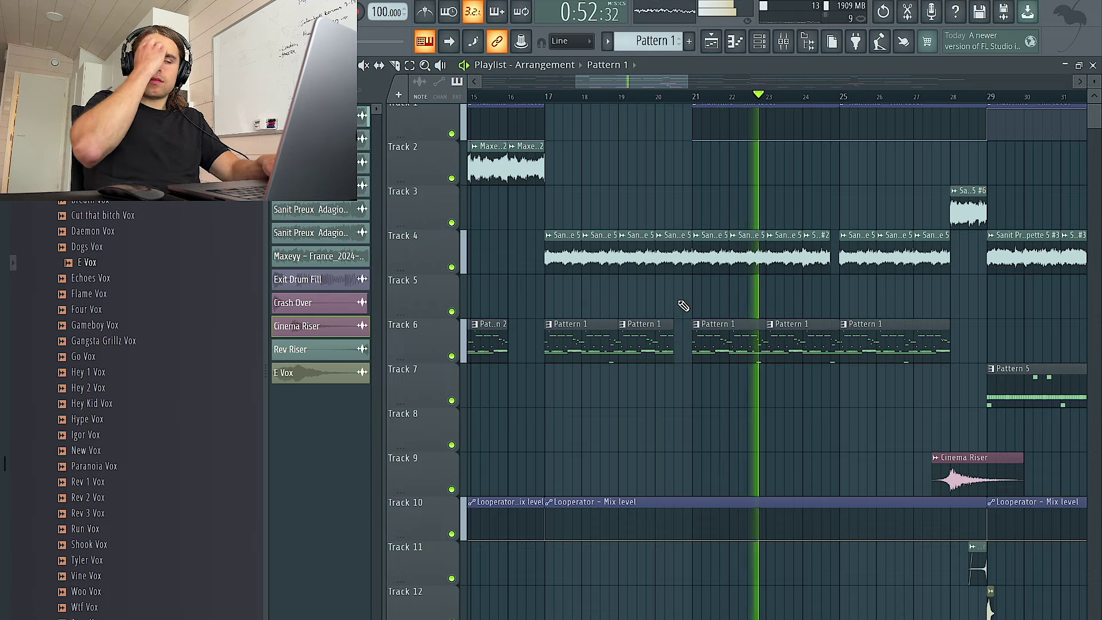
Examine the clips and the transition between bars 21 and 29 during playback
{"action": "scroll", "coordinate": [683, 306], "scroll_direction": "down", "scroll_amount": 2}
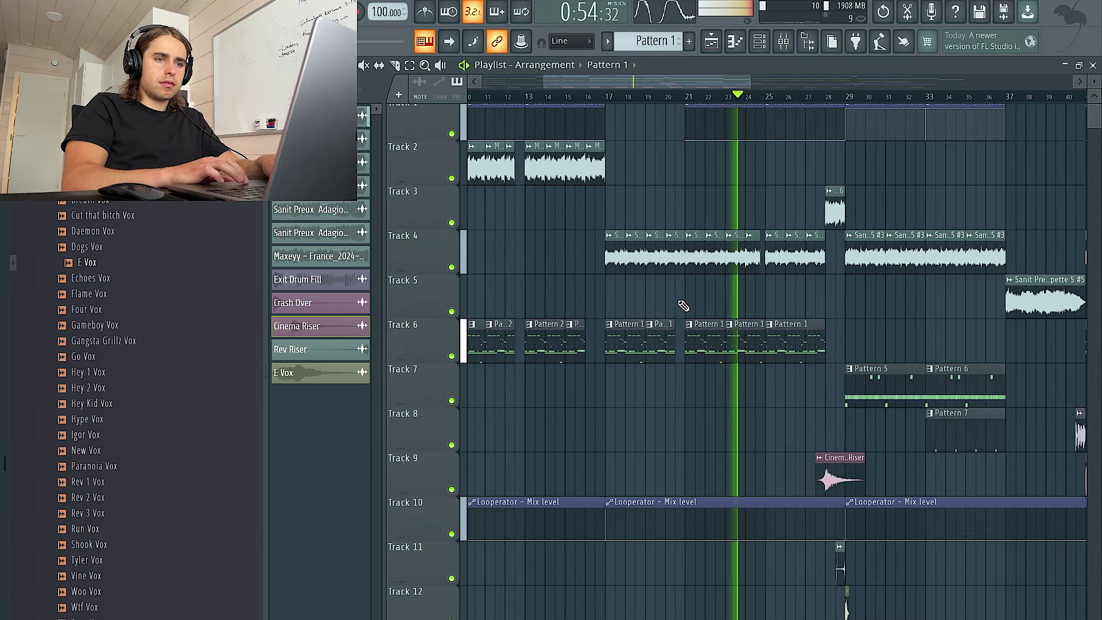
{"action": "scroll", "coordinate": [683, 305], "scroll_direction": "down", "scroll_amount": 3}
{"action": "scroll", "coordinate": [683, 305], "scroll_direction": "up", "scroll_amount": 3}
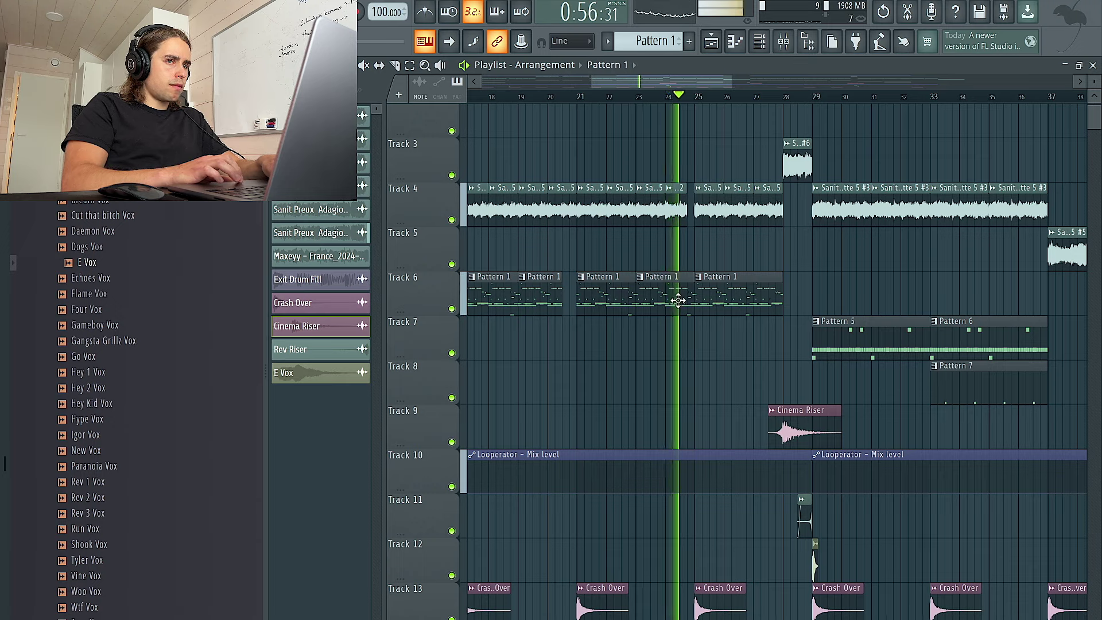
{"action": "scroll", "coordinate": [688, 310], "scroll_direction": "down", "scroll_amount": 3}
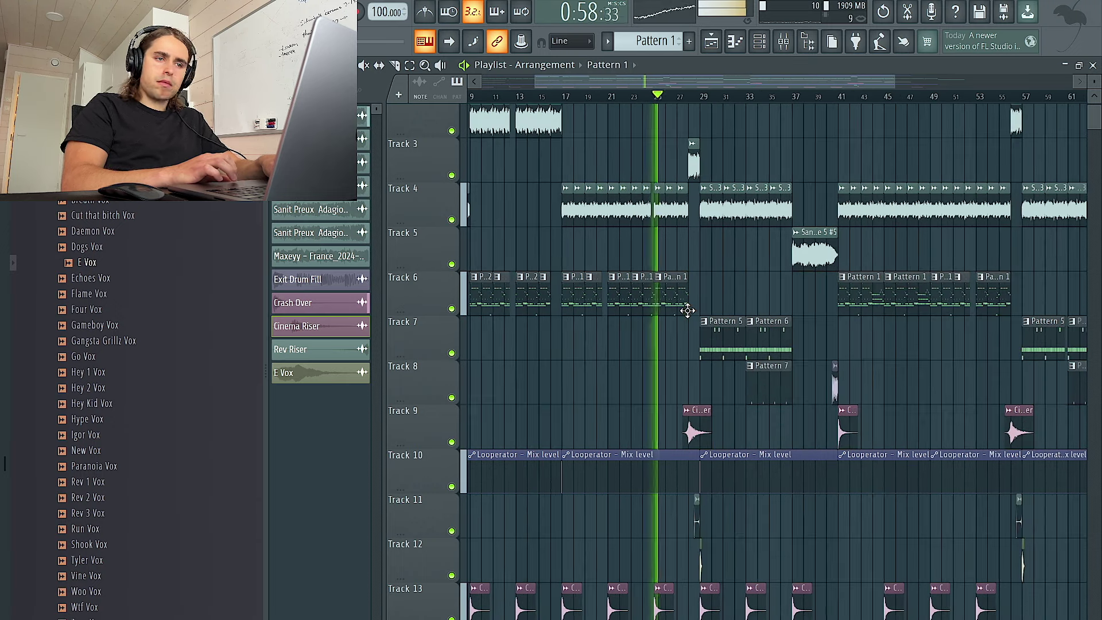
{"action": "scroll", "coordinate": [688, 311], "scroll_direction": "up", "scroll_amount": 3}
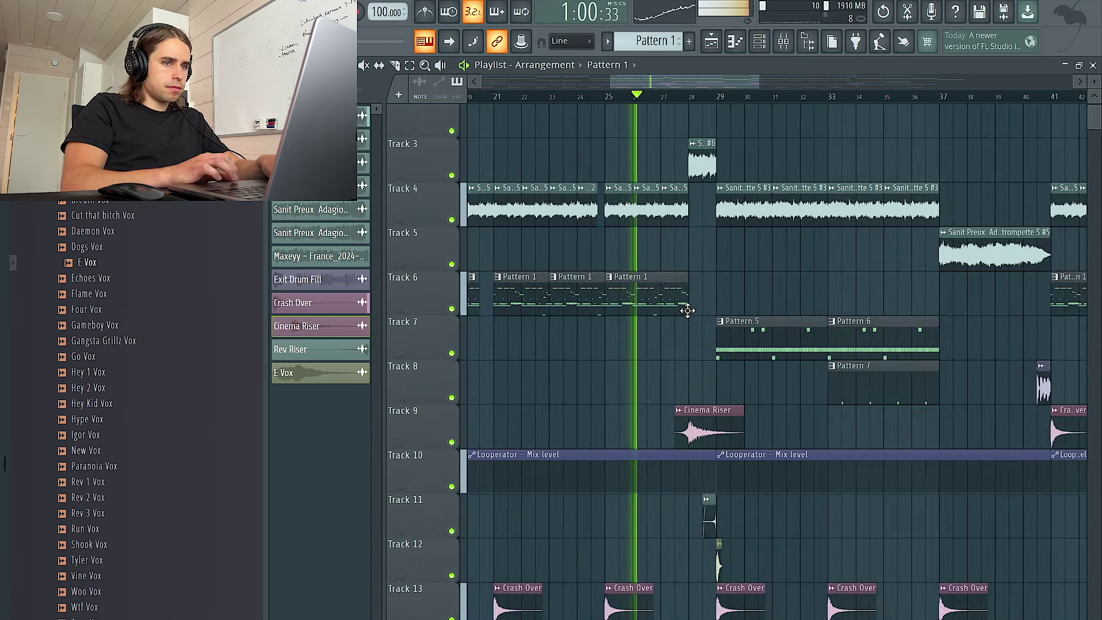
{"action": "scroll", "coordinate": [688, 310], "scroll_direction": "up", "scroll_amount": 2}
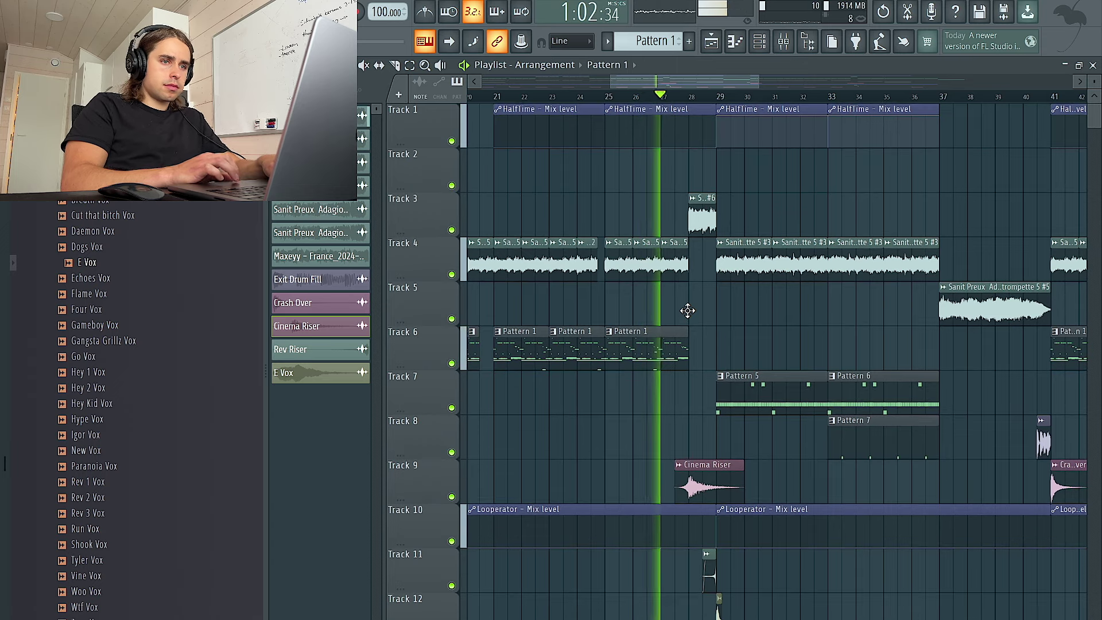
{"action": "scroll", "coordinate": [688, 311], "scroll_direction": "up", "scroll_amount": 1}
{"action": "scroll", "coordinate": [688, 311], "scroll_direction": "up", "scroll_amount": 1}
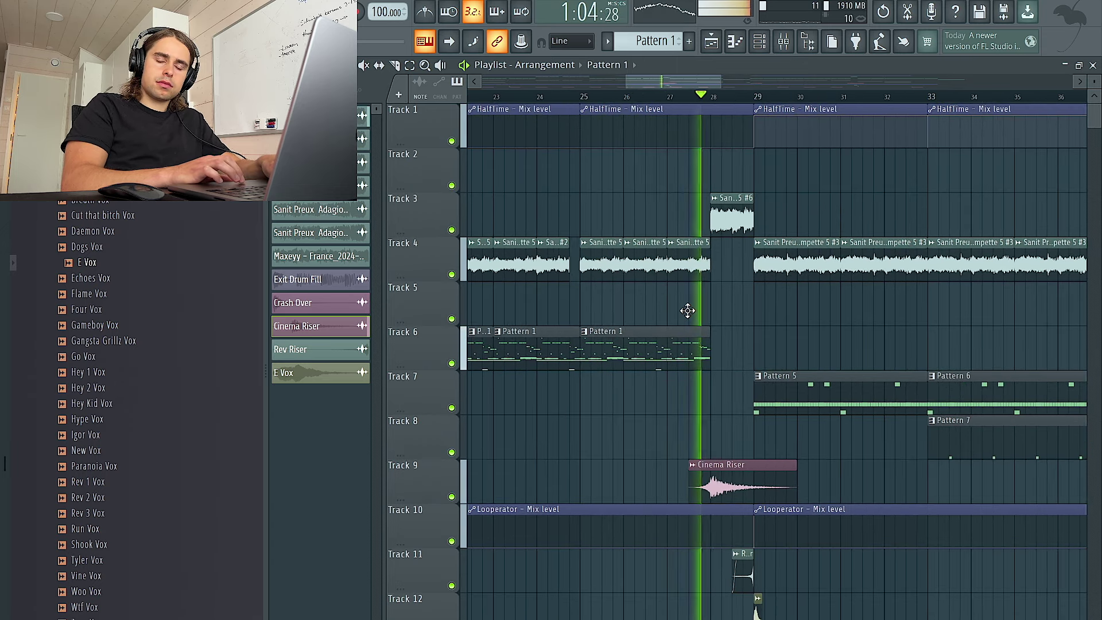
Replace the Track 2 clip at bar 56 with the Sanit Preux Adagio pour trompette 5 #6 clip on Track 3
{"action": "scroll", "coordinate": [688, 311], "scroll_direction": "down", "scroll_amount": 3}
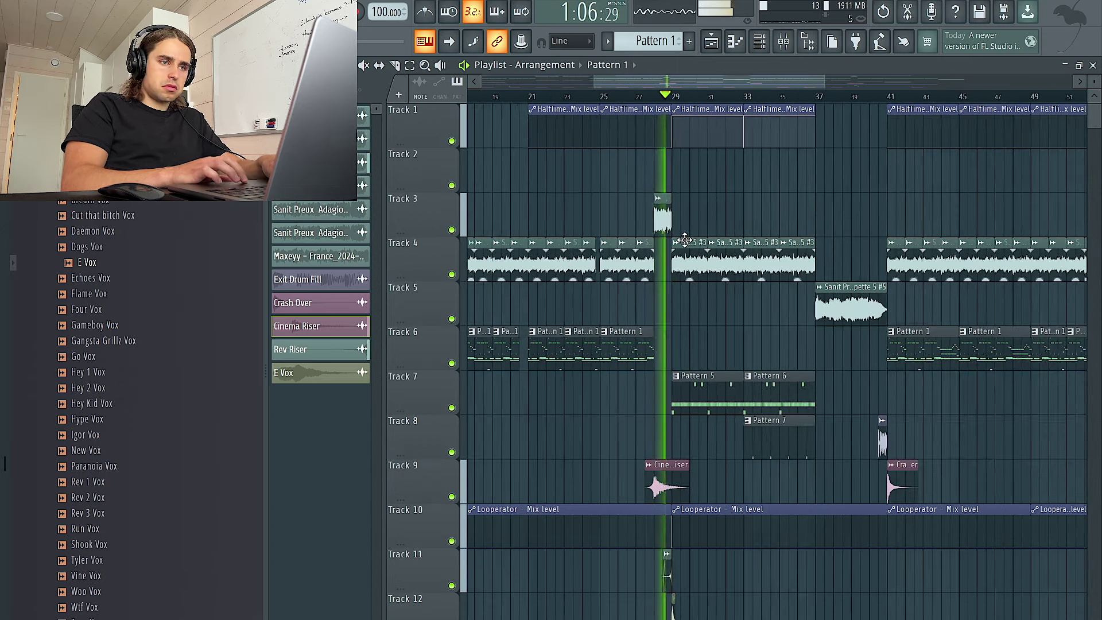
{"action": "scroll", "coordinate": [662, 227], "scroll_direction": "right", "scroll_amount": 8}
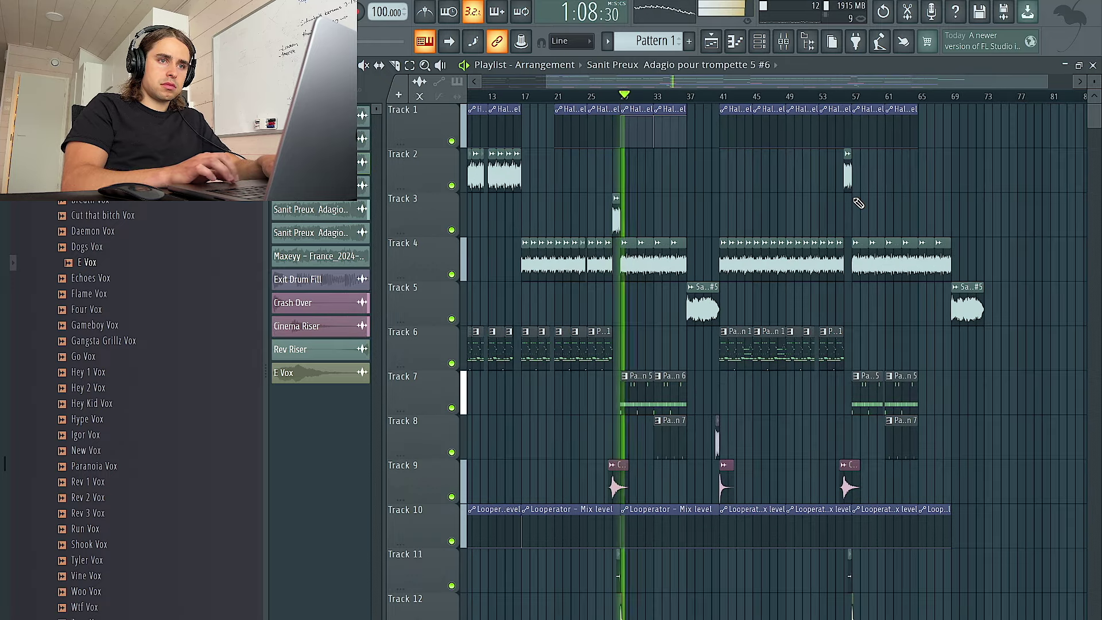
{"action": "scroll", "coordinate": [859, 203], "scroll_direction": "up", "scroll_amount": 1}
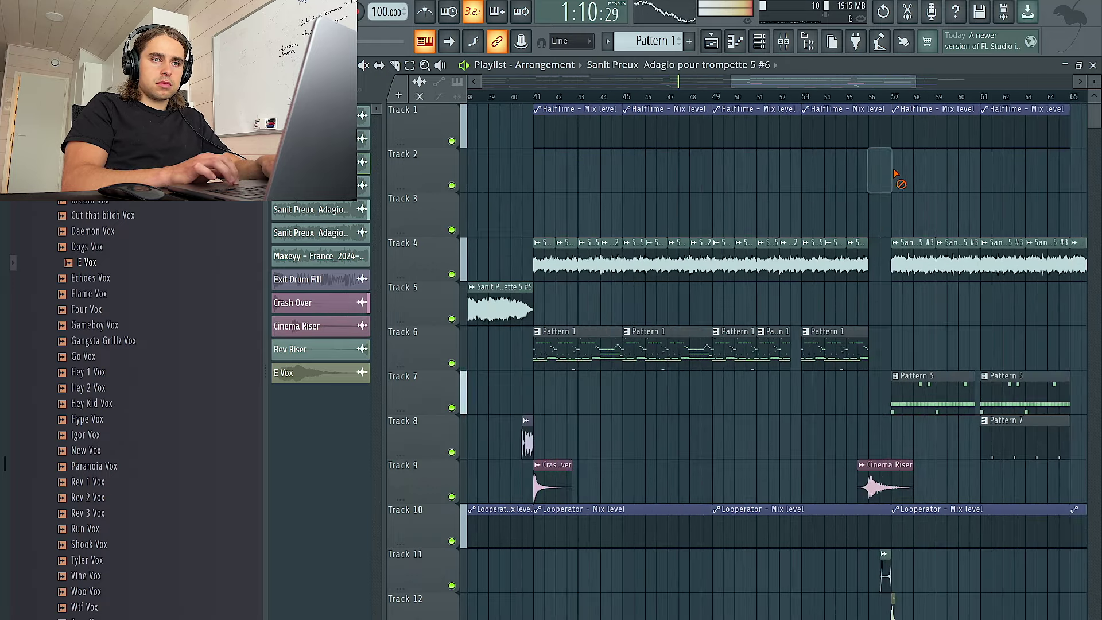
{"action": "scroll", "coordinate": [783, 216], "scroll_direction": "down", "scroll_amount": 5}
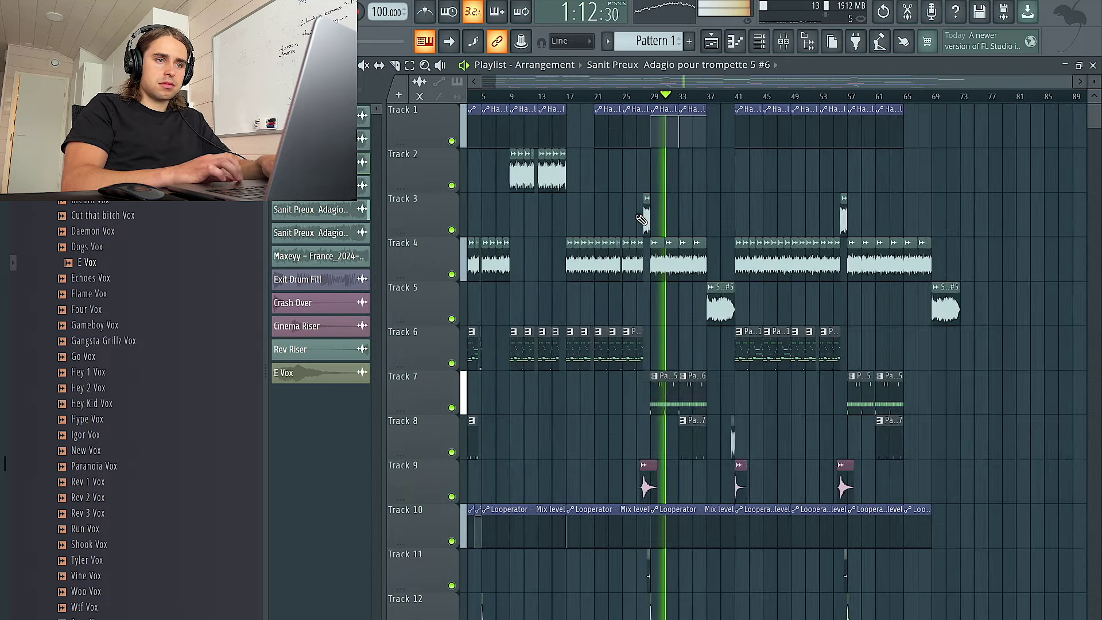
Recolour the Sanit Preux Adagio pour trompette 5 #6 clips on Track 3 purple (#804993)
{"action": "scroll", "coordinate": [639, 217], "scroll_direction": "up", "scroll_amount": 5}
{"action": "left_click", "coordinate": [665, 201]}
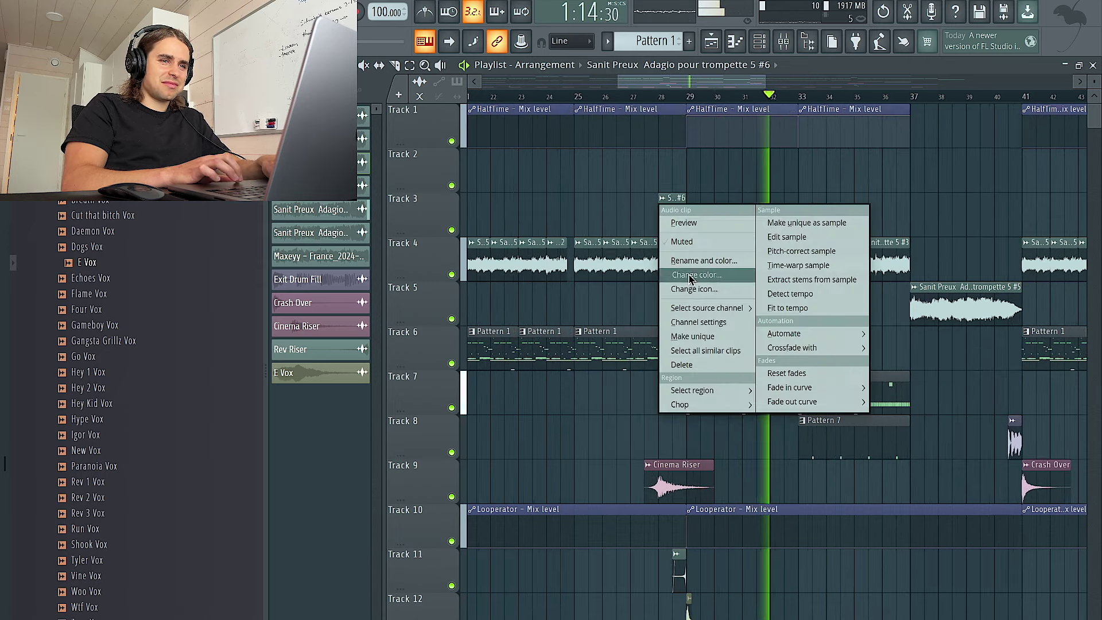
{"action": "left_click", "coordinate": [686, 279]}
{"action": "left_click", "coordinate": [844, 476]}
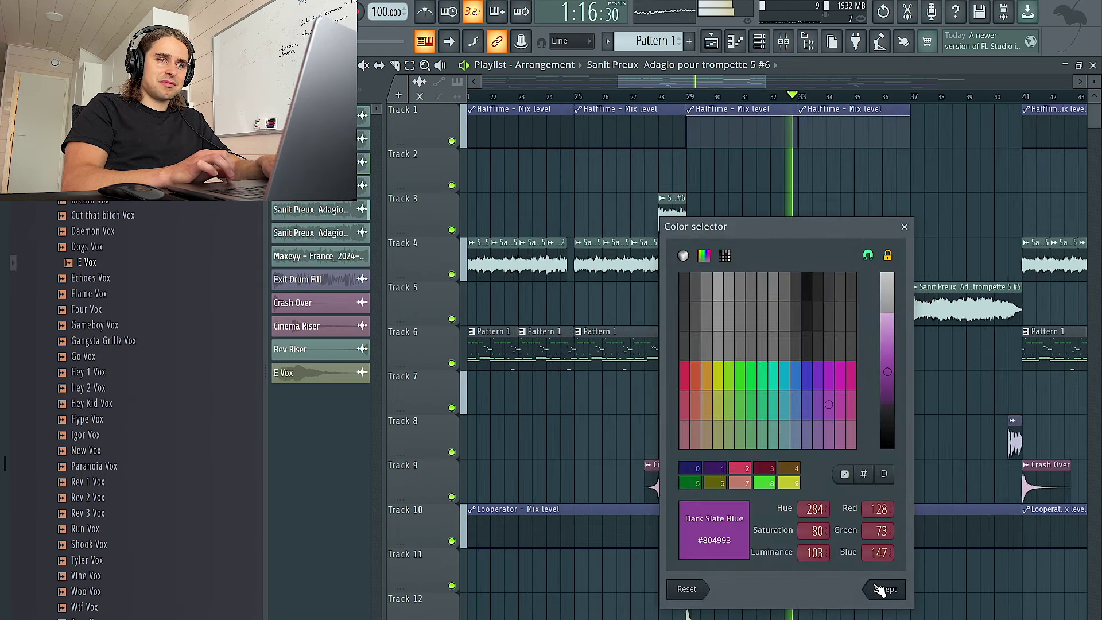
{"action": "left_click", "coordinate": [884, 589]}
{"action": "scroll", "coordinate": [806, 204], "scroll_direction": "down", "scroll_amount": 3}
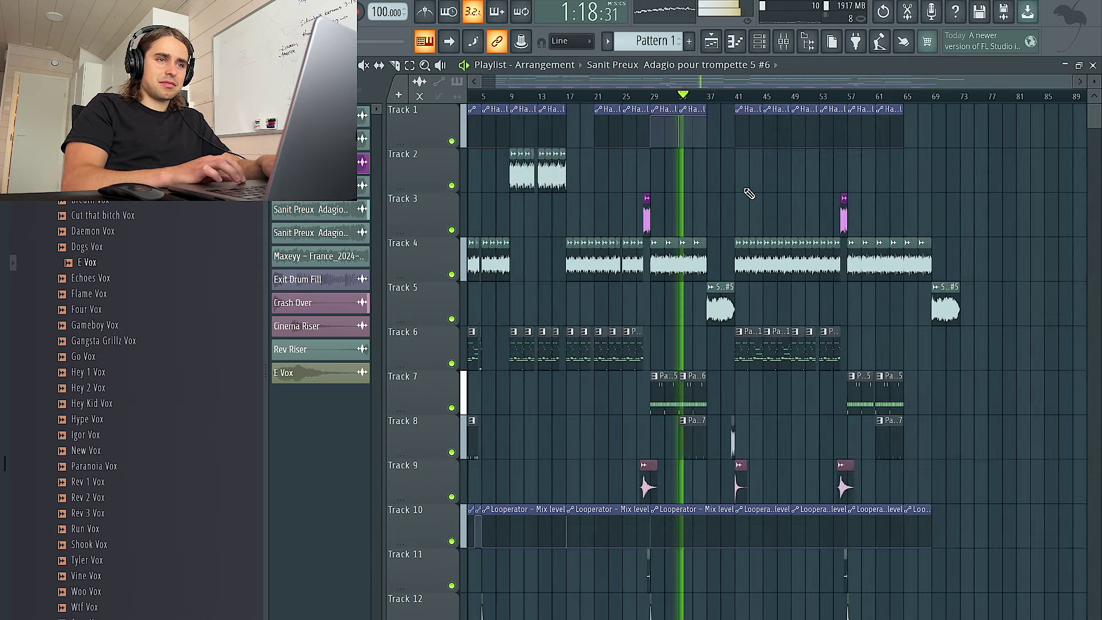
Move the sample clips on Tracks 3, 4 and 5, including the Track 4 clips in the opening bars, up one track
{"action": "left_click_drag", "start_coordinate": [984, 301], "coordinate": [539, 216]}
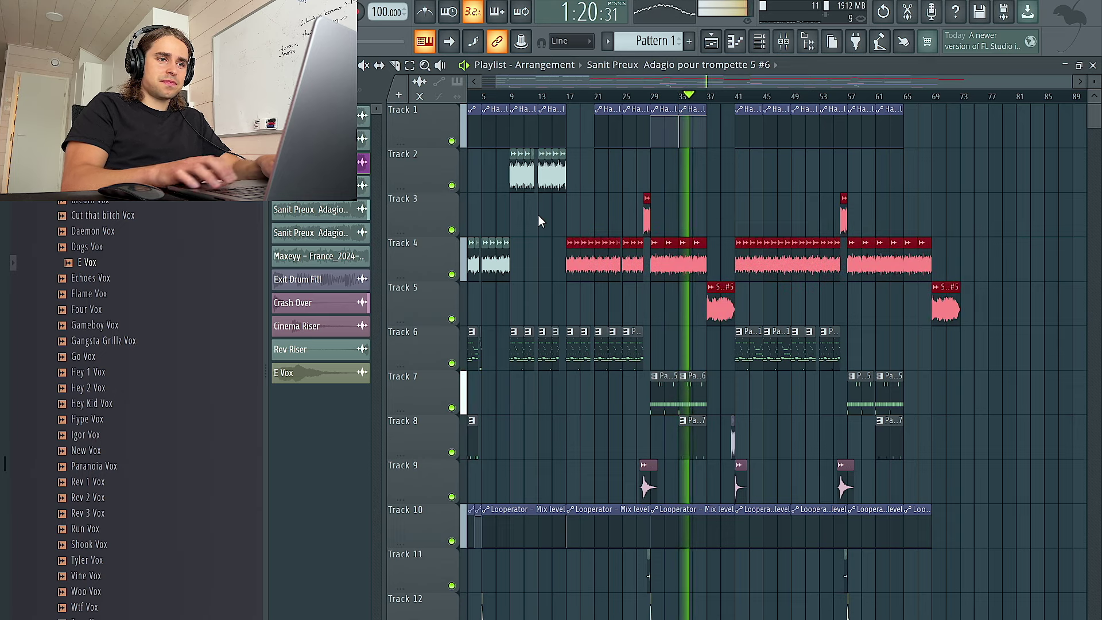
{"action": "key", "text": "shift+Up"}
{"action": "left_click_drag", "start_coordinate": [554, 325], "coordinate": [356, 235]}
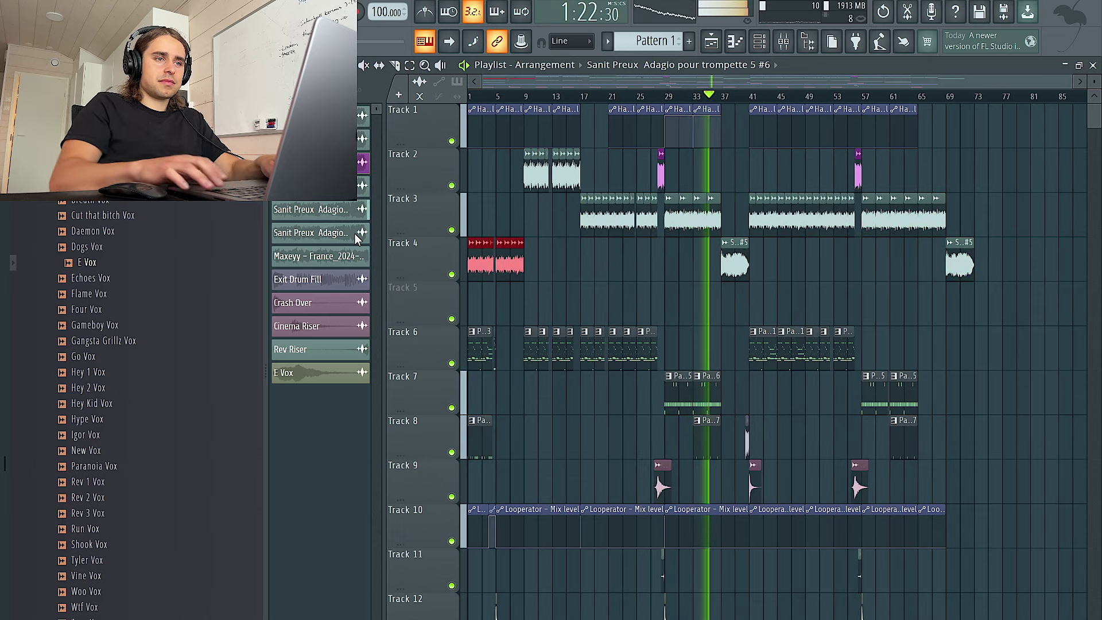
{"action": "key", "text": "shift+Up"}
Move the pattern, drum fill and cinema riser clips on Tracks 6 to 9 up one track each
{"action": "left_click_drag", "start_coordinate": [947, 321], "coordinate": [535, 360]}
{"action": "key", "text": "shift+Up"}
{"action": "left_click_drag", "start_coordinate": [939, 413], "coordinate": [336, 415]}
{"action": "key", "text": "shift+Up"}
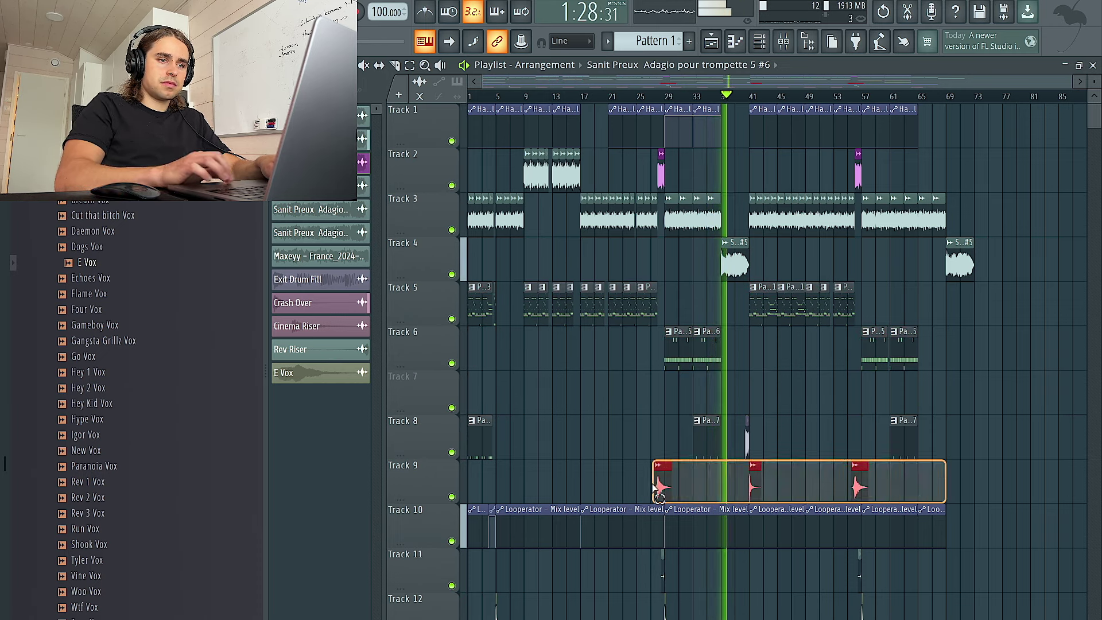
{"action": "left_click_drag", "start_coordinate": [953, 488], "coordinate": [380, 399]}
{"action": "key", "text": "shift+Up"}
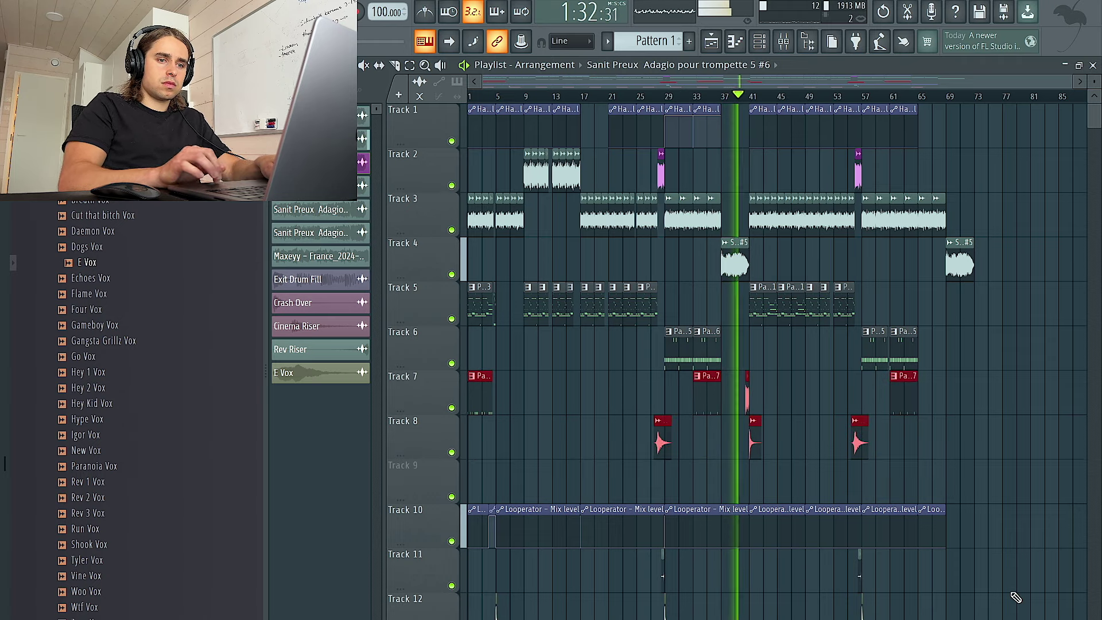
Move the Looperator automation, Rev Riser, E Vox and Crash Over clips on Tracks 10 to 13 up one track each
{"action": "scroll", "coordinate": [1014, 594], "scroll_direction": "down", "scroll_amount": 3}
{"action": "left_click_drag", "start_coordinate": [979, 540], "coordinate": [274, 413]}
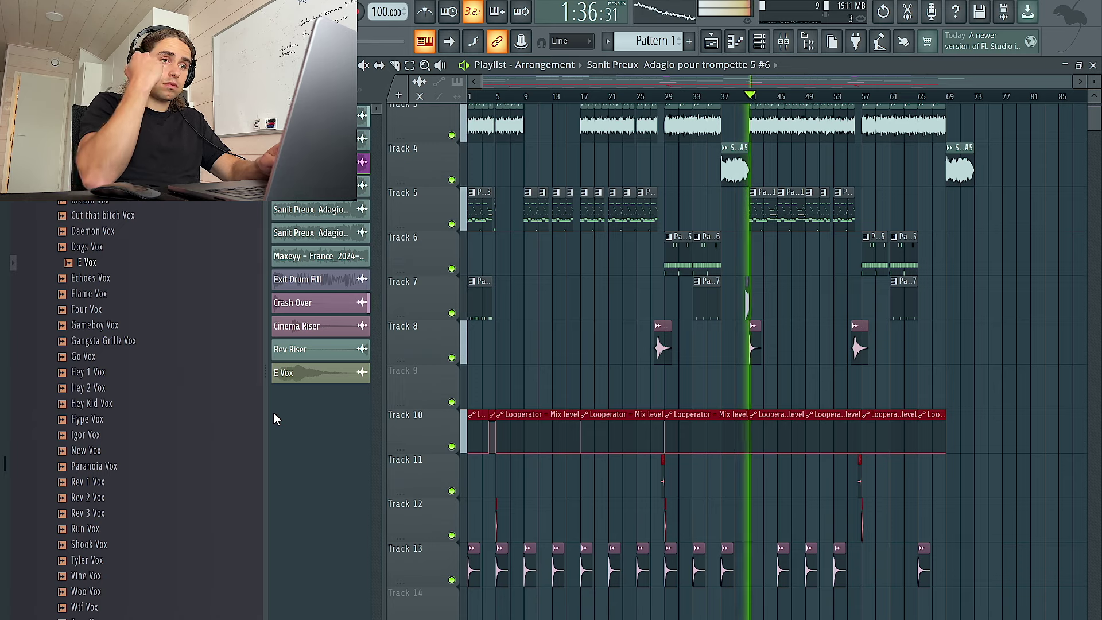
{"action": "key", "text": "shift+Up"}
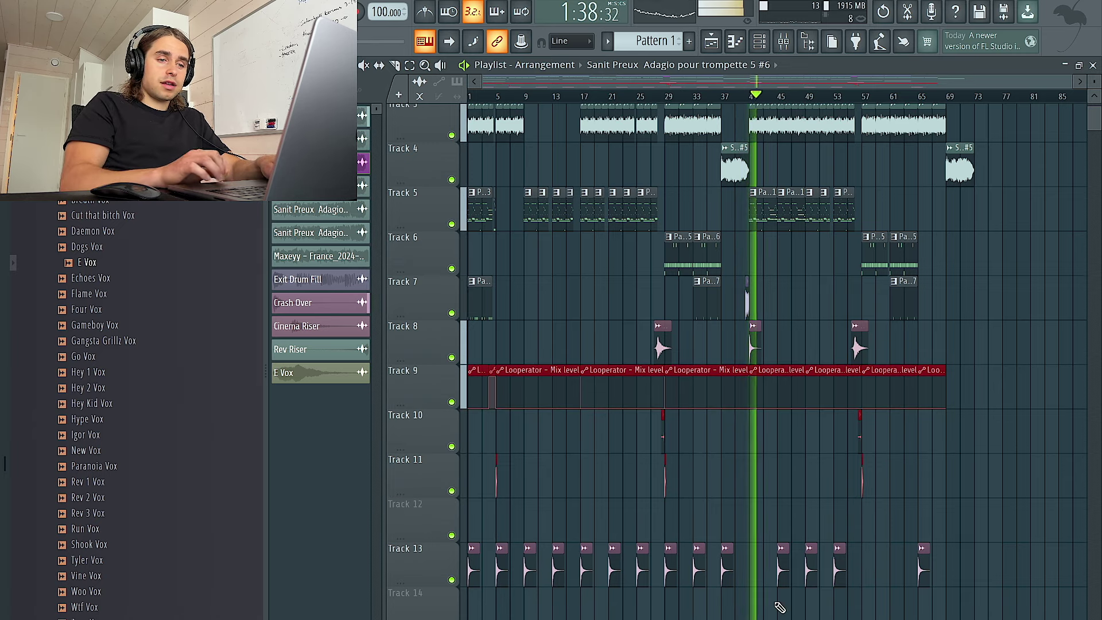
{"action": "left_click_drag", "start_coordinate": [976, 577], "coordinate": [308, 546]}
{"action": "key", "text": "shift+Up"}
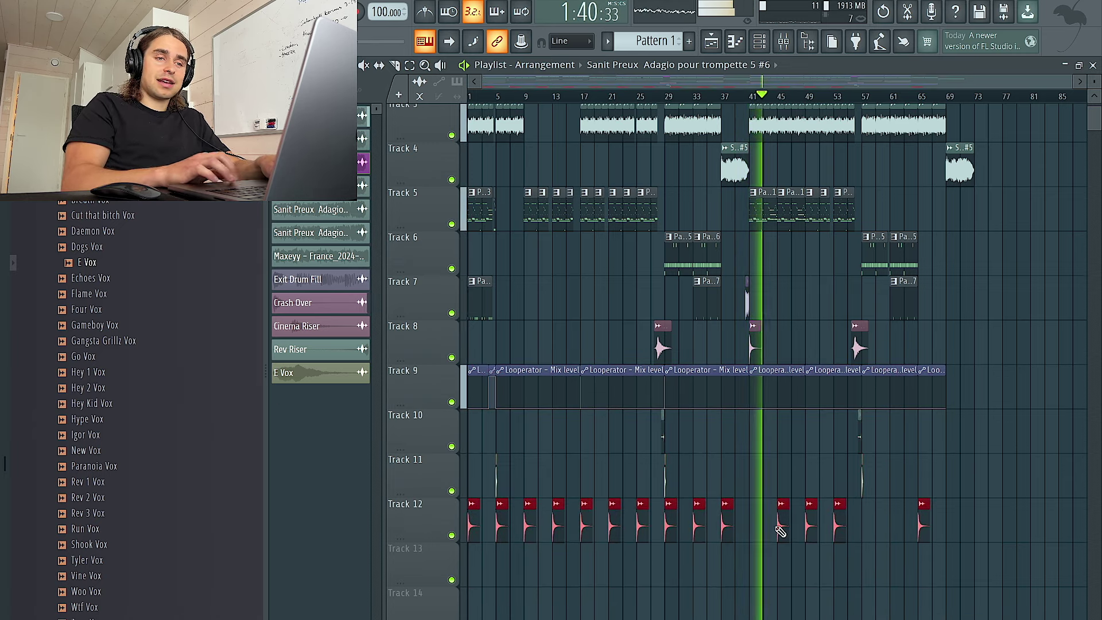
Move the Crash Over clip at bar 41 from Track 8 to Track 12
{"action": "scroll", "coordinate": [693, 264], "scroll_direction": "up", "scroll_amount": 4}
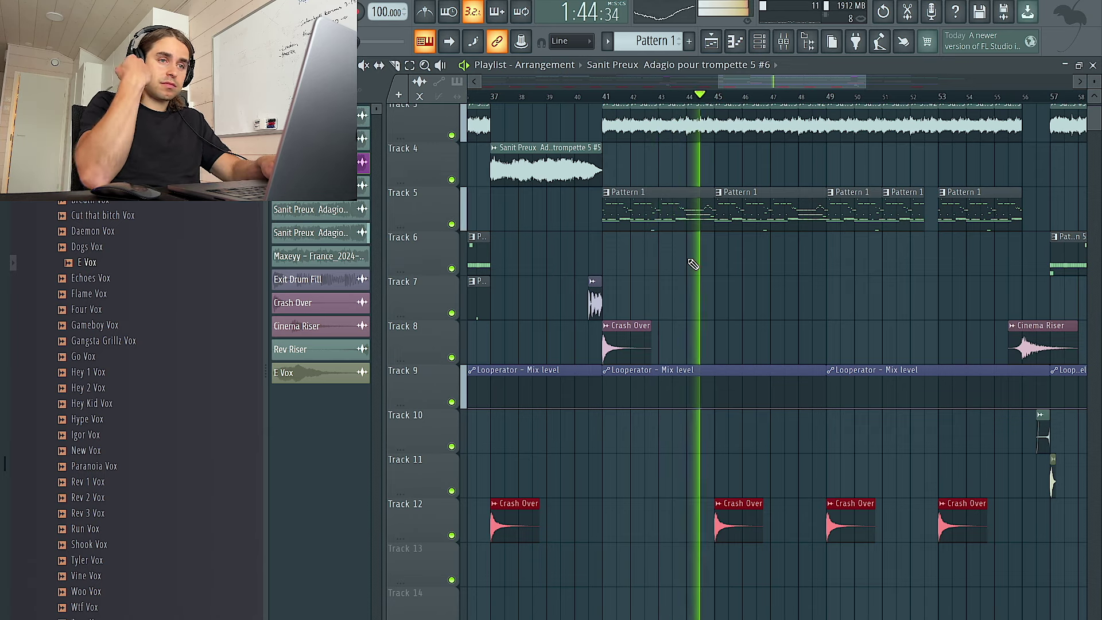
{"action": "key", "text": "F6"}
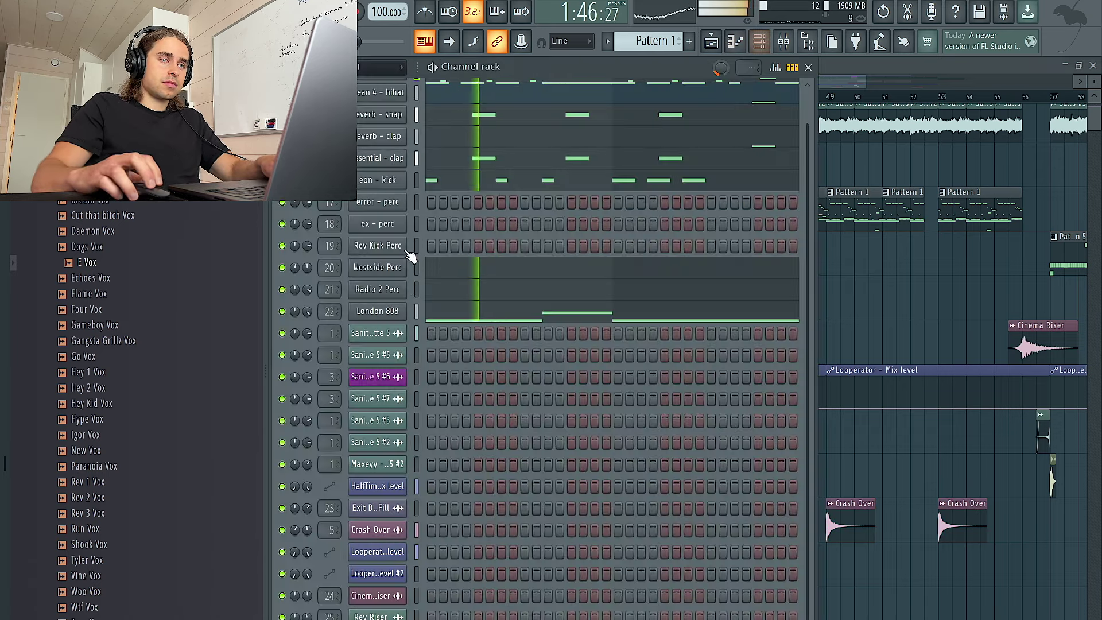
{"action": "key", "text": "F6"}
{"action": "scroll", "coordinate": [861, 295], "scroll_direction": "down", "scroll_amount": 3}
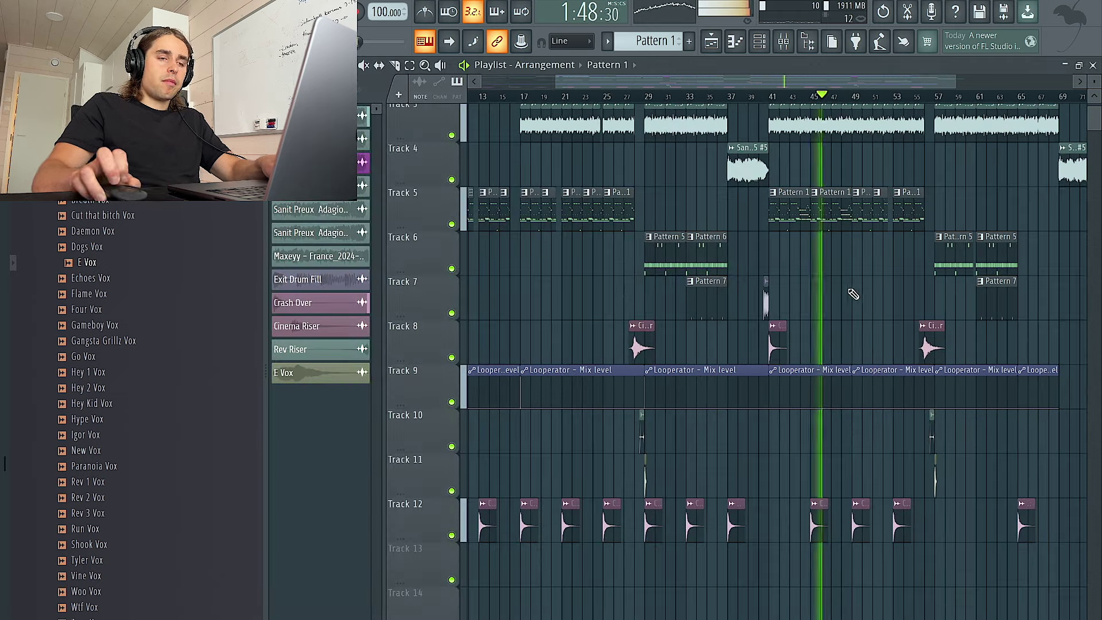
{"action": "scroll", "coordinate": [823, 291], "scroll_direction": "up", "scroll_amount": 3}
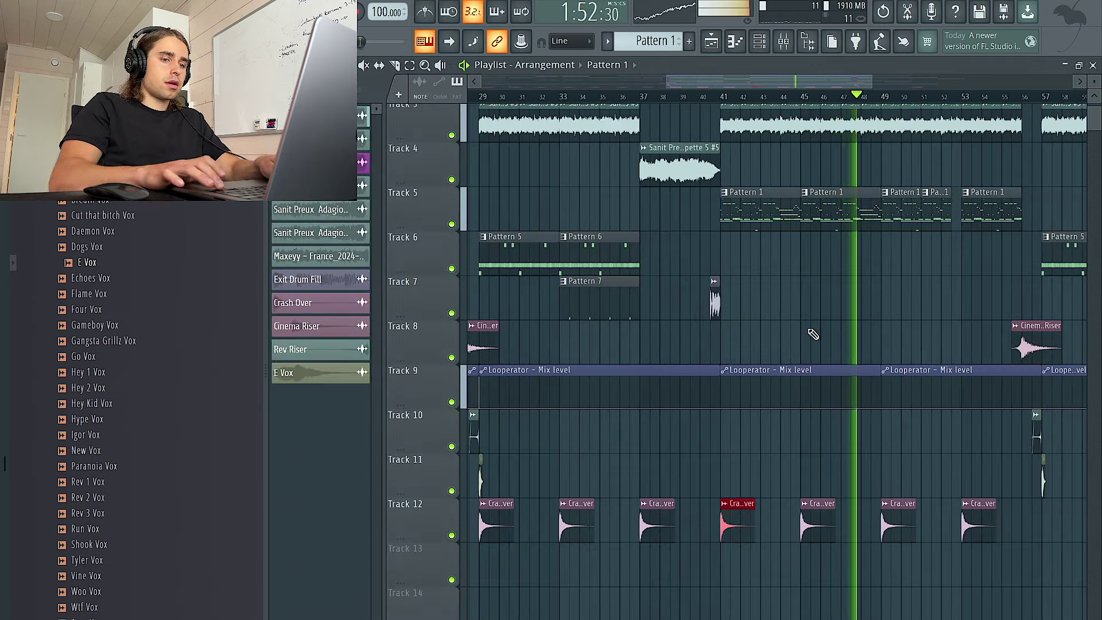
{"action": "scroll", "coordinate": [812, 333], "scroll_direction": "down", "scroll_amount": 4}
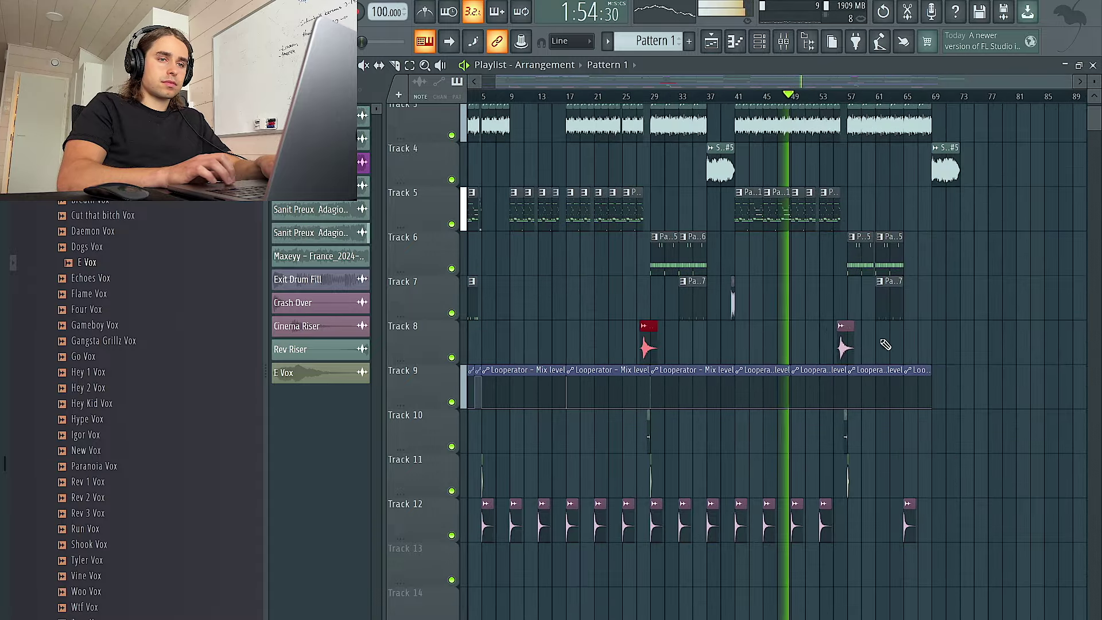
Trim the Track 3 clip and extend the Track 5 Pattern 1 clip before bar 53 so both end about three quarters through bar 52
{"action": "scroll", "coordinate": [849, 322], "scroll_direction": "up", "scroll_amount": 3}
{"action": "scroll", "coordinate": [649, 207], "scroll_direction": "up", "scroll_amount": 4}
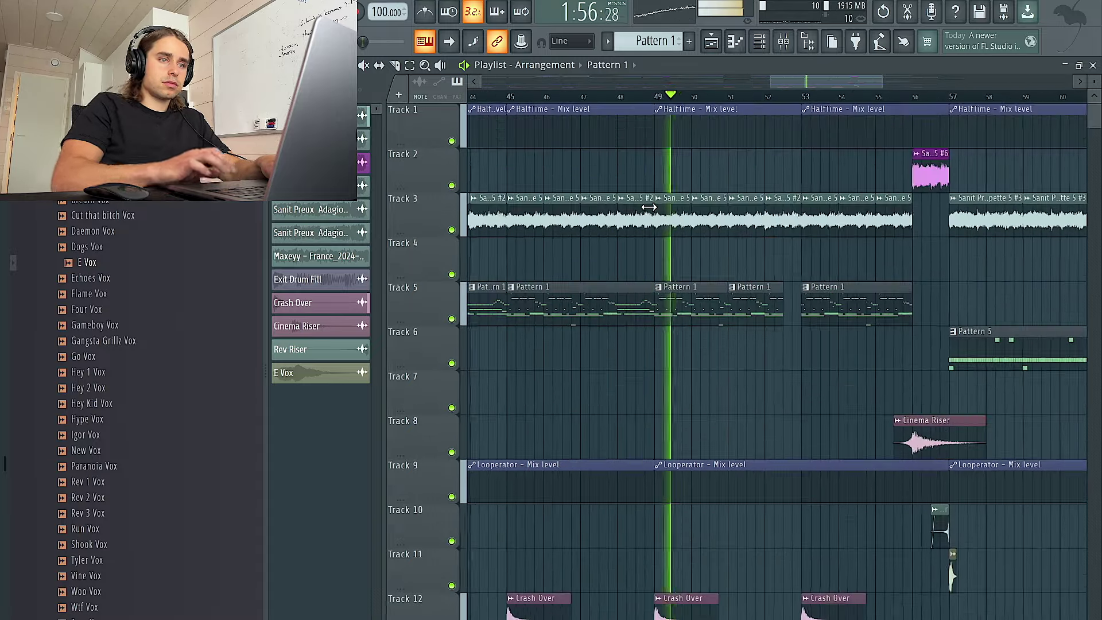
{"action": "scroll", "coordinate": [744, 198], "scroll_direction": "up", "scroll_amount": 3}
{"action": "left_click_drag", "start_coordinate": [744, 198], "coordinate": [723, 198]}
{"action": "left_click_drag", "start_coordinate": [702, 287], "coordinate": [725, 285]}
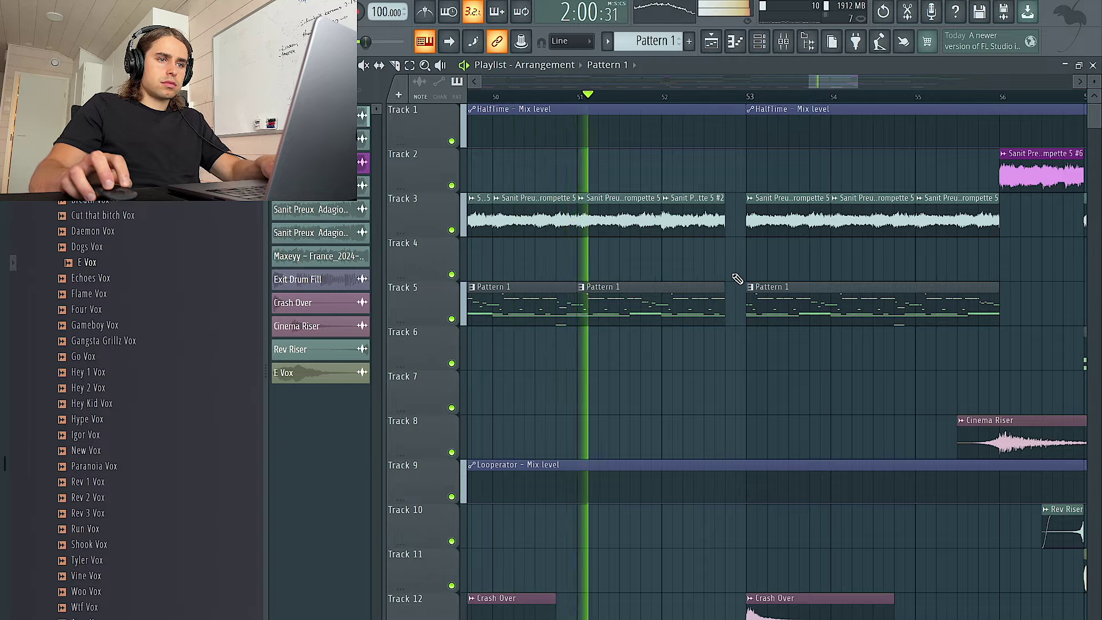
Compare the breaks before bars 25 and 53 and examine the transition into bar 57 during playback
{"action": "scroll", "coordinate": [737, 279], "scroll_direction": "down", "scroll_amount": 5}
{"action": "scroll", "coordinate": [639, 275], "scroll_direction": "up", "scroll_amount": 5}
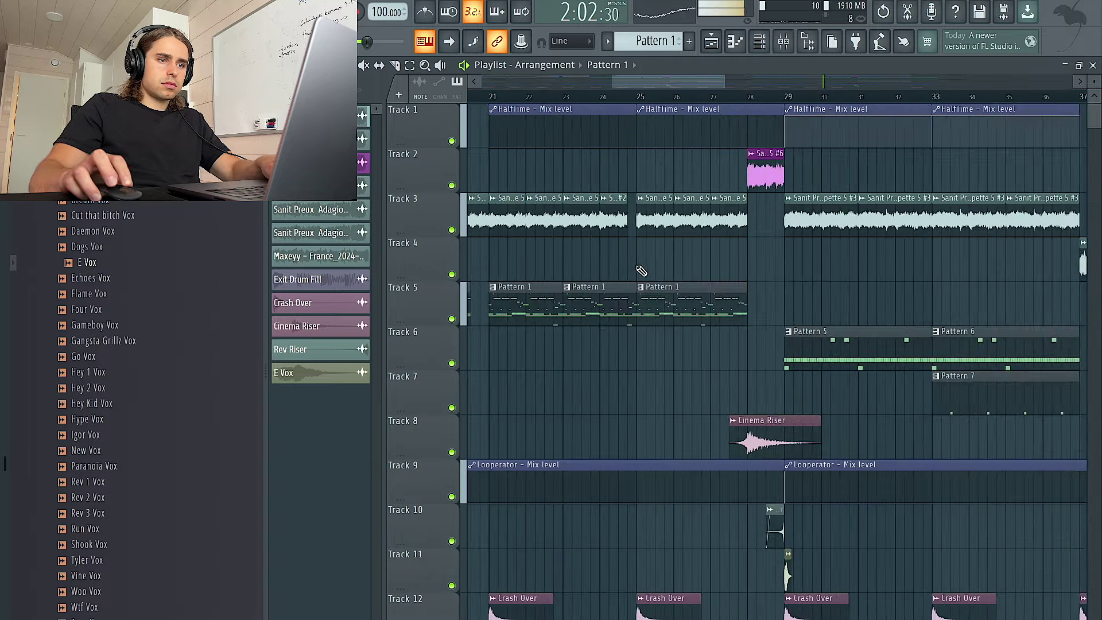
{"action": "scroll", "coordinate": [842, 278], "scroll_direction": "down", "scroll_amount": 5}
{"action": "scroll", "coordinate": [854, 278], "scroll_direction": "up", "scroll_amount": 4}
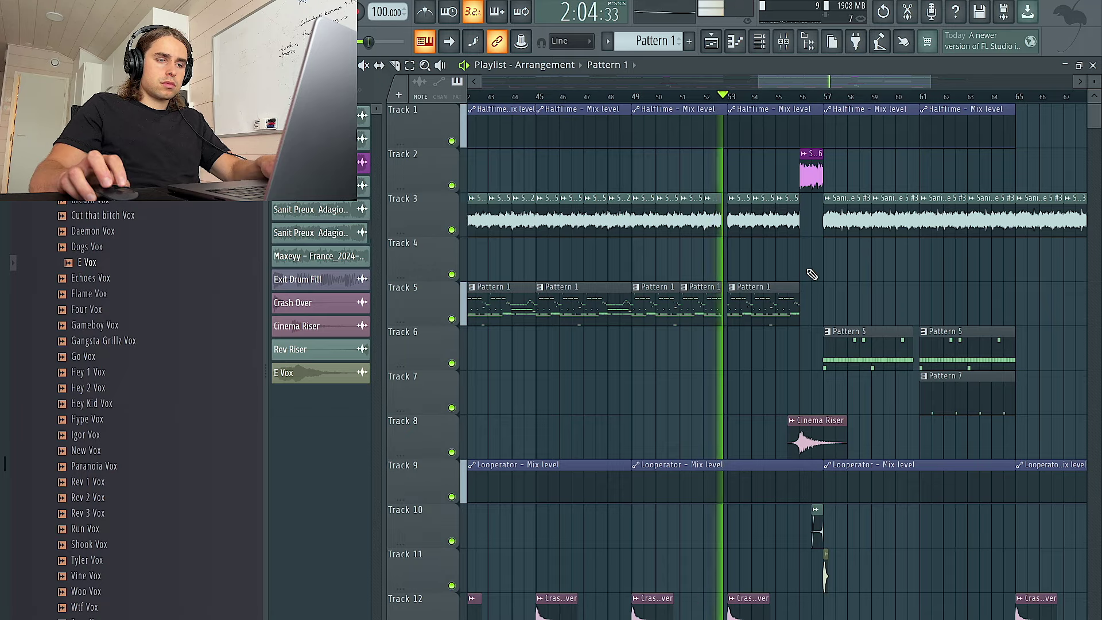
{"action": "scroll", "coordinate": [733, 266], "scroll_direction": "up", "scroll_amount": 4}
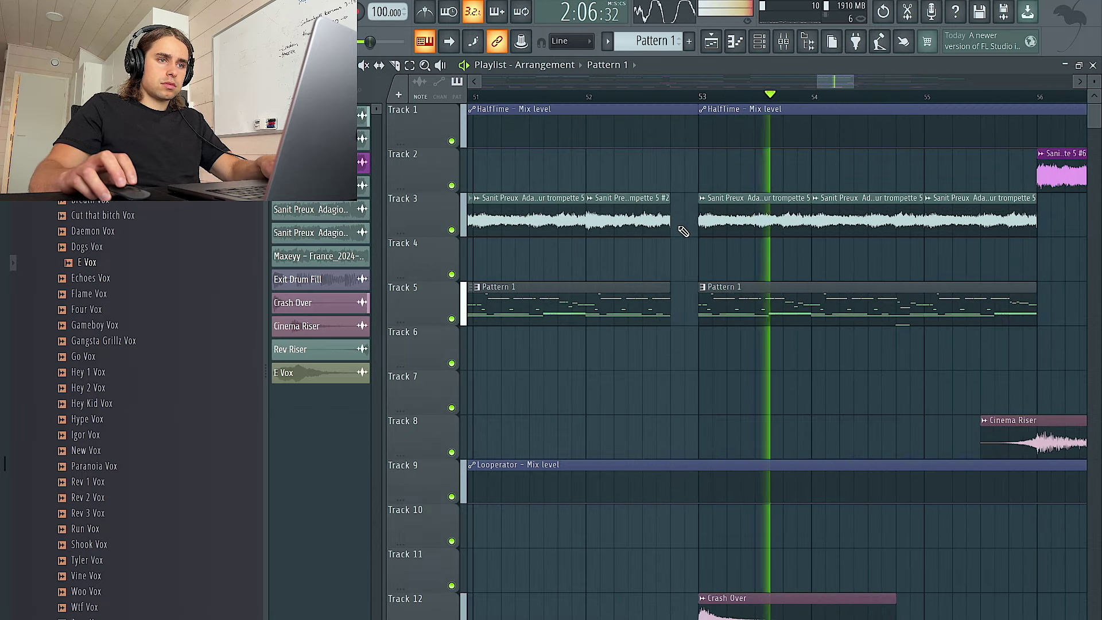
{"action": "scroll", "coordinate": [729, 264], "scroll_direction": "down", "scroll_amount": 4}
{"action": "scroll", "coordinate": [752, 264], "scroll_direction": "down", "scroll_amount": 4}
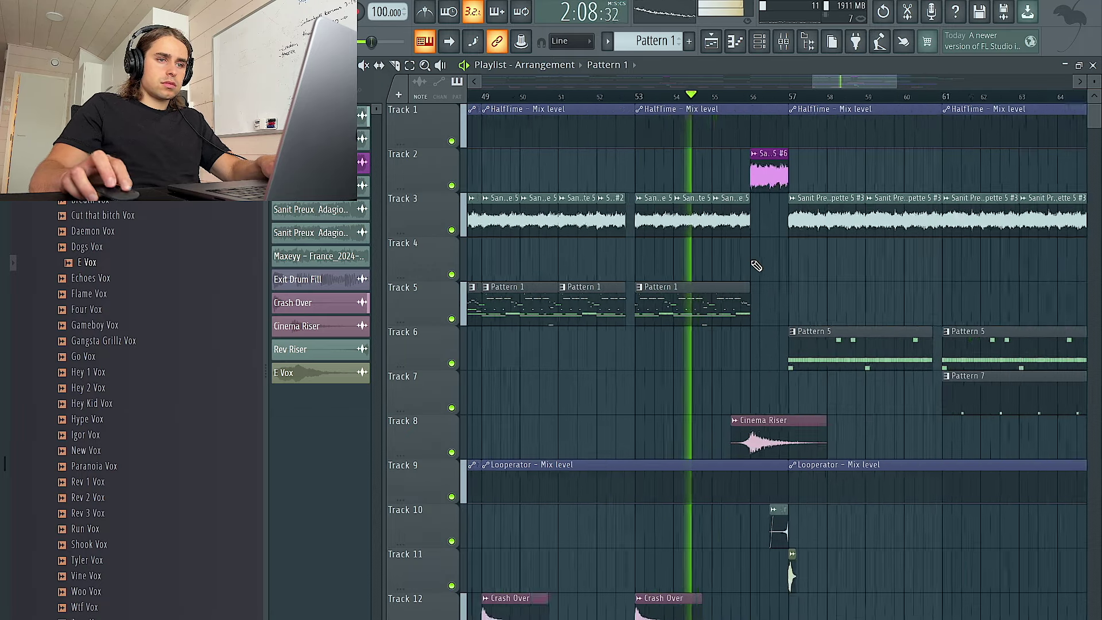
{"action": "scroll", "coordinate": [718, 285], "scroll_direction": "up", "scroll_amount": 3}
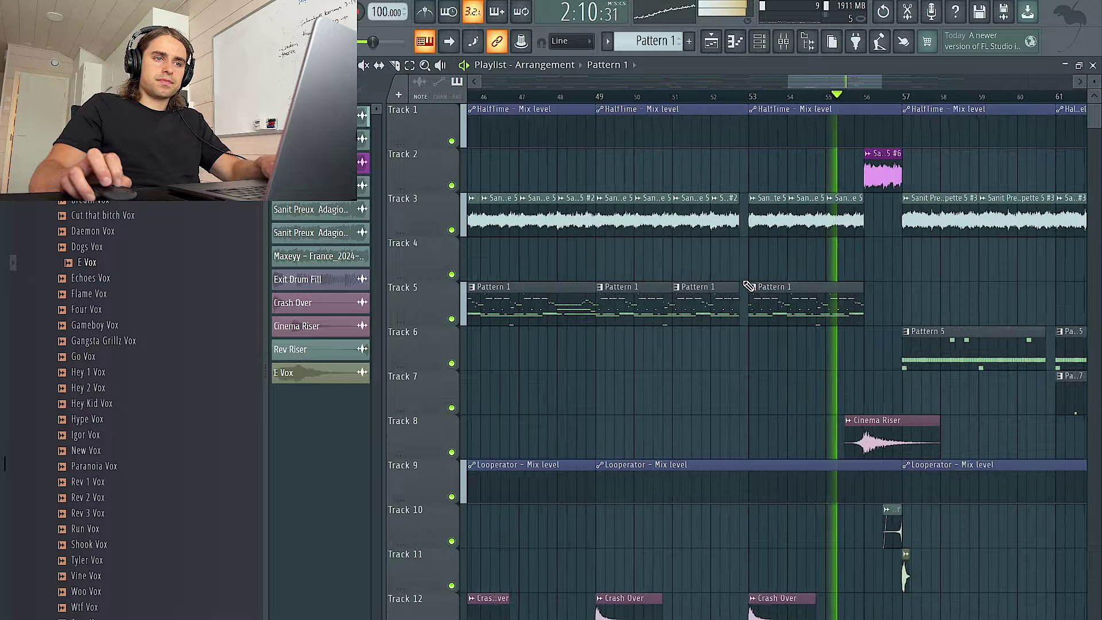
{"action": "scroll", "coordinate": [746, 288], "scroll_direction": "down", "scroll_amount": 2}
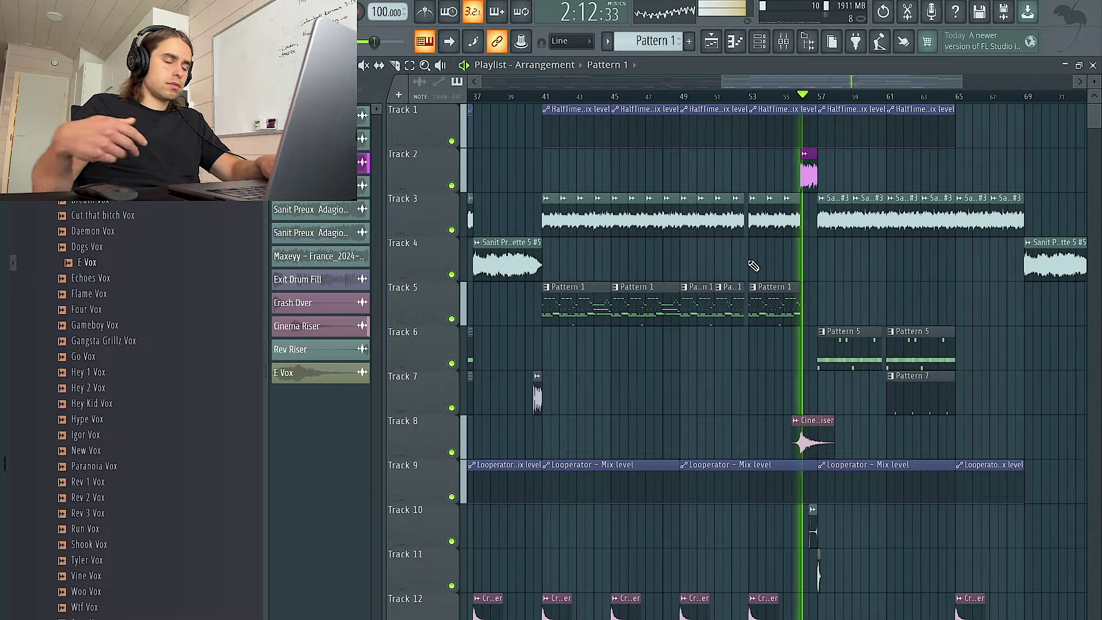
{"action": "scroll", "coordinate": [898, 283], "scroll_direction": "up", "scroll_amount": 5}
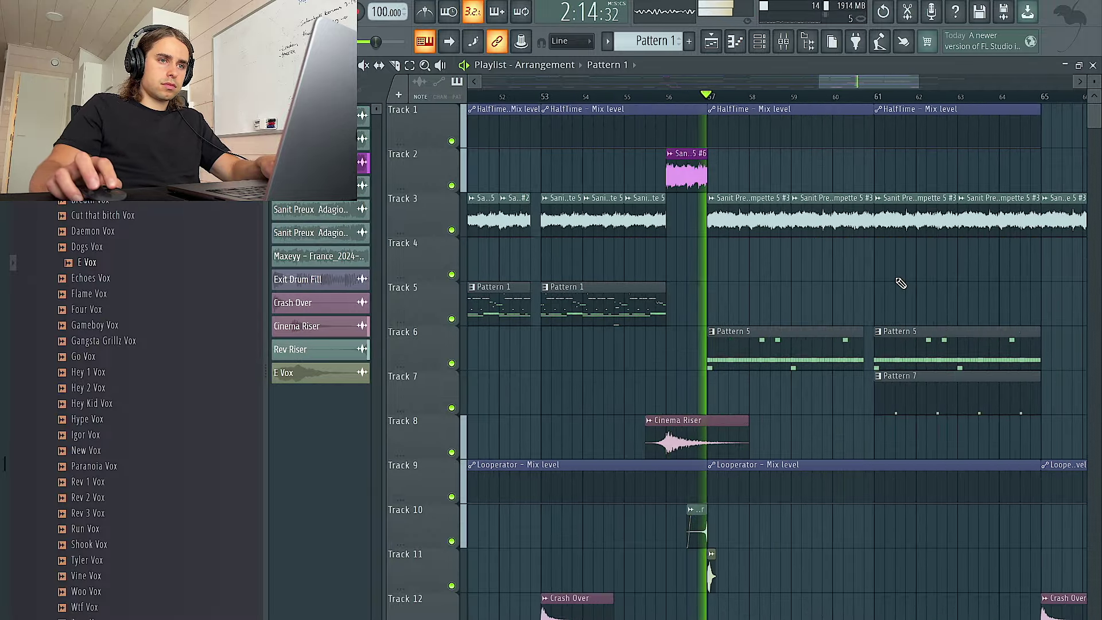
{"action": "scroll", "coordinate": [823, 256], "scroll_direction": "down", "scroll_amount": 8}
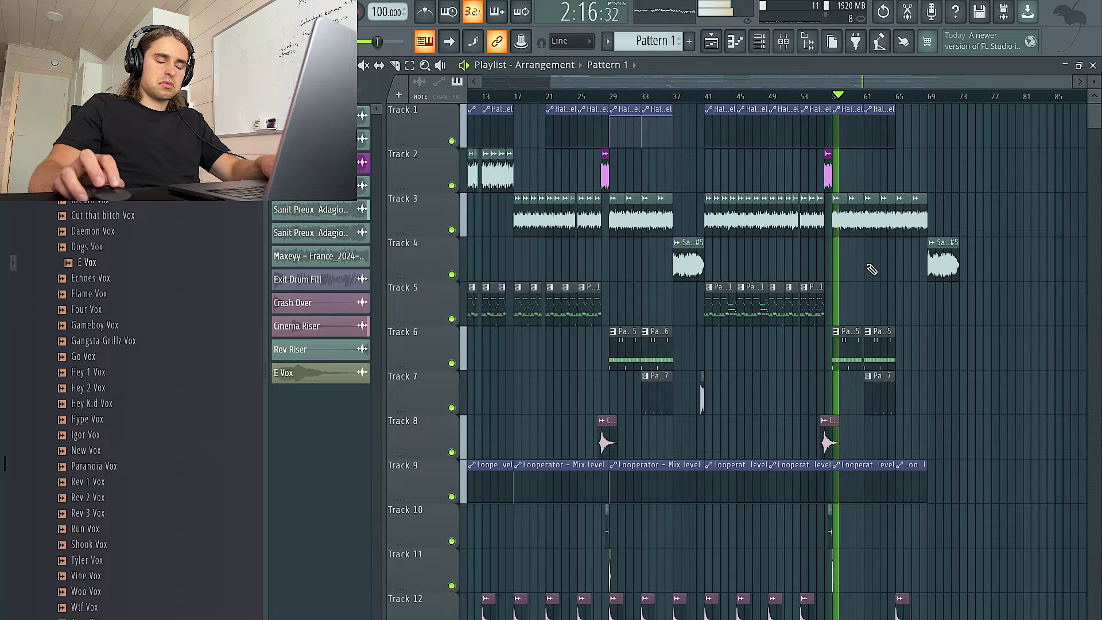
Check the mixer levels, including the essential - clap track, and the channel rack during playback
{"action": "left_click", "coordinate": [784, 42]}
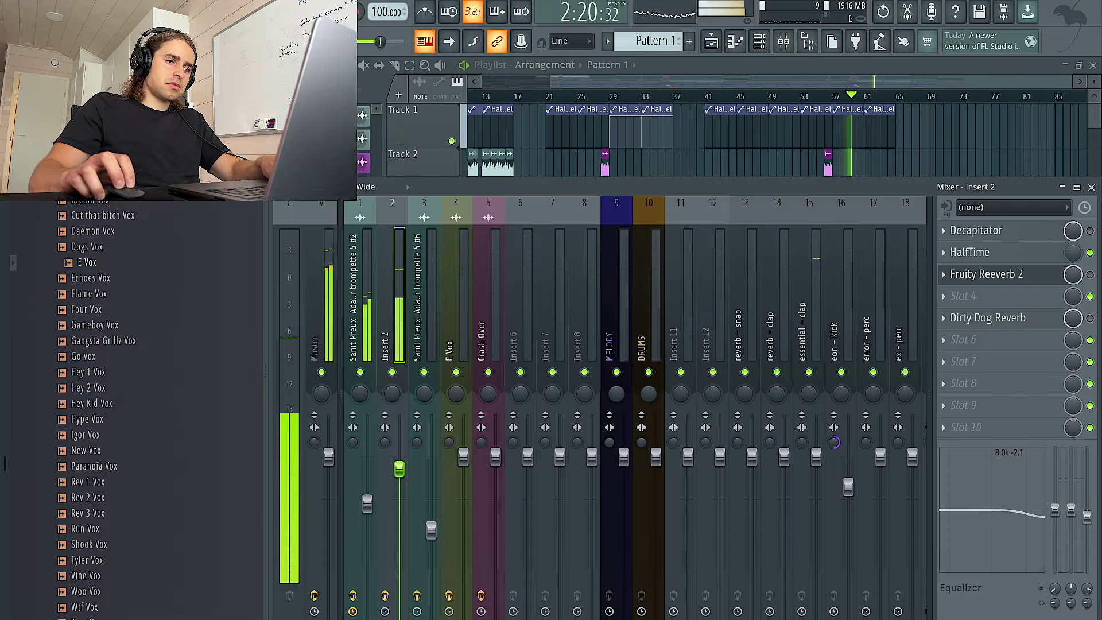
{"action": "left_click", "coordinate": [807, 469]}
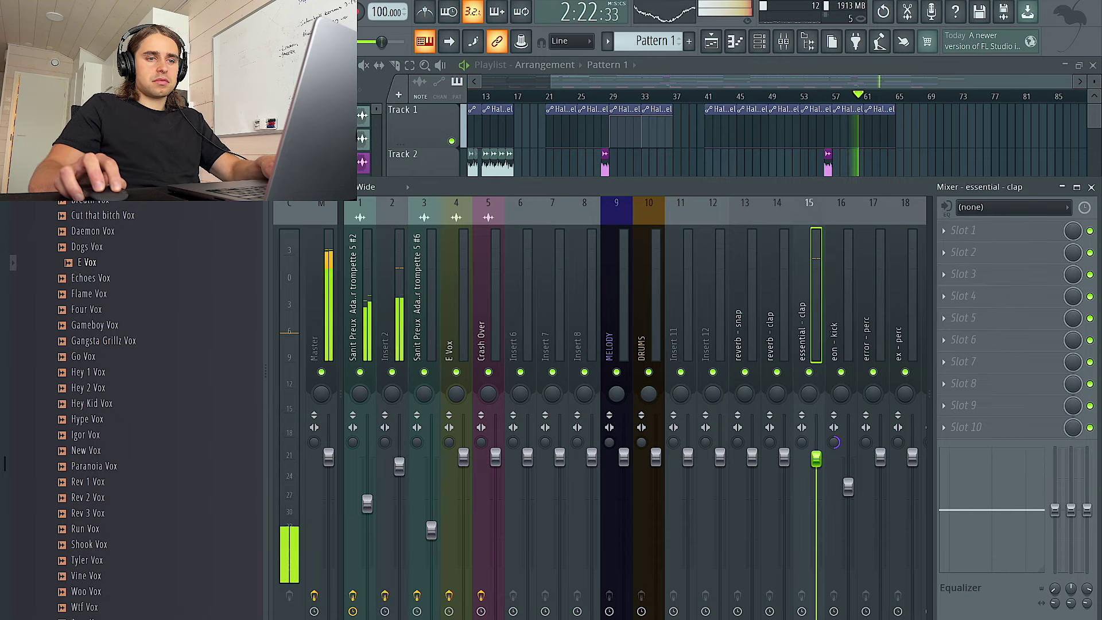
{"action": "scroll", "coordinate": [791, 331], "scroll_direction": "down", "scroll_amount": 3}
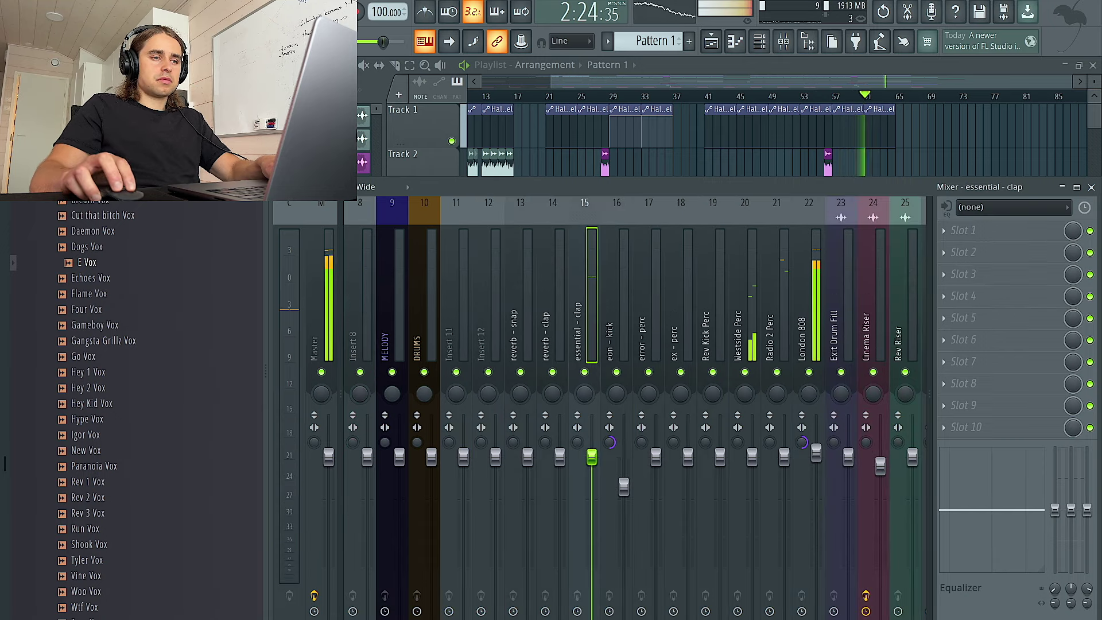
{"action": "key", "text": "F9"}
{"action": "scroll", "coordinate": [967, 177], "scroll_direction": "down", "scroll_amount": 1}
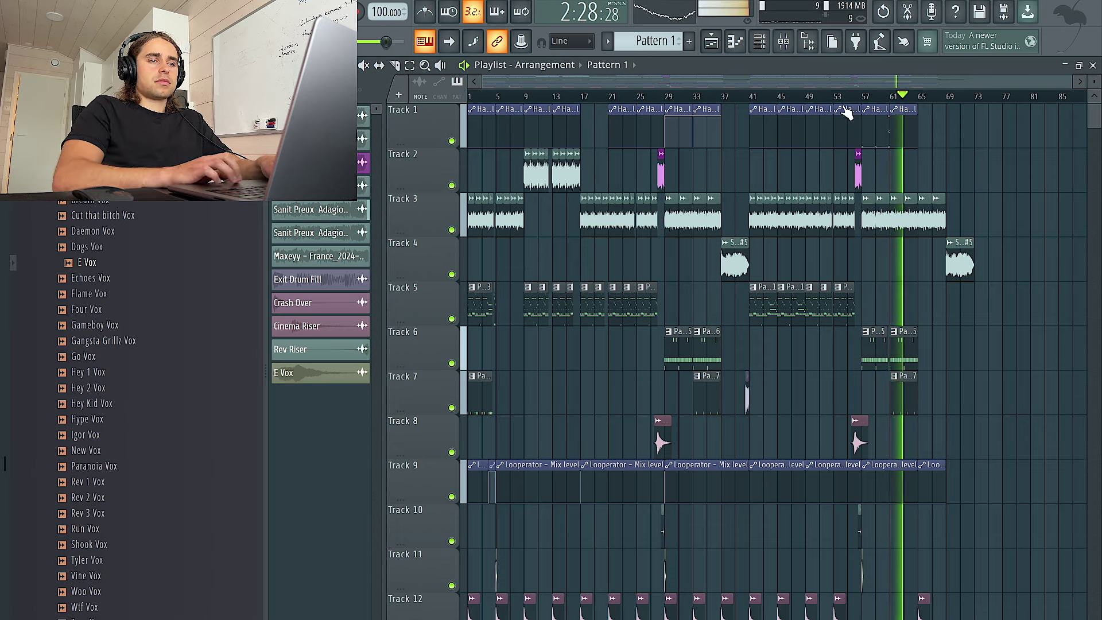
{"action": "left_click", "coordinate": [759, 49]}
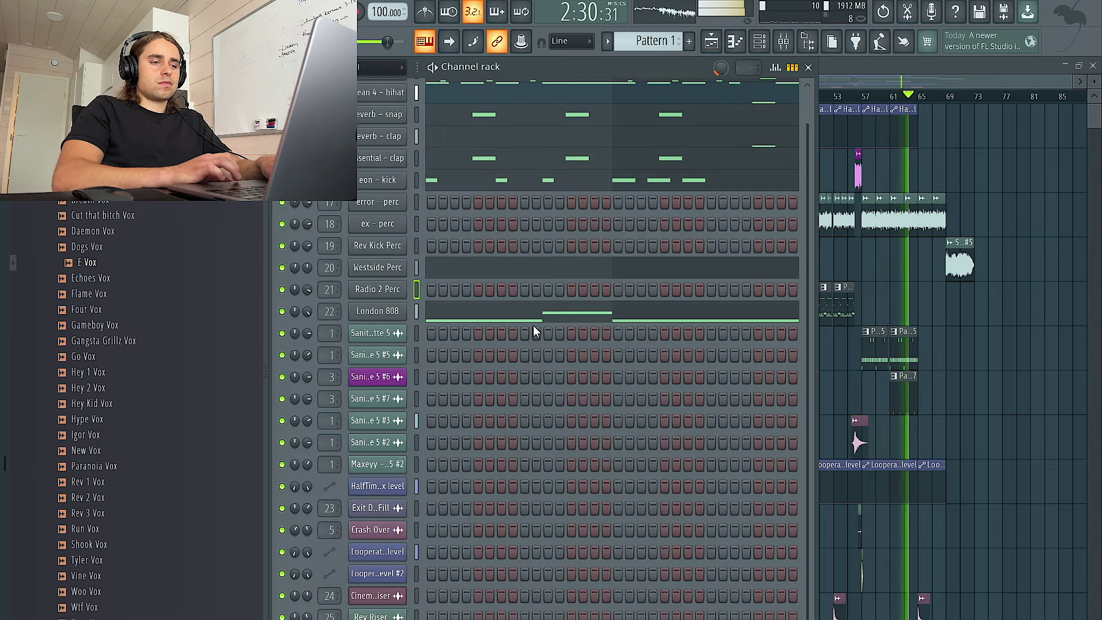
{"action": "scroll", "coordinate": [563, 431], "scroll_direction": "up", "scroll_amount": 1}
{"action": "key", "text": "F6"}
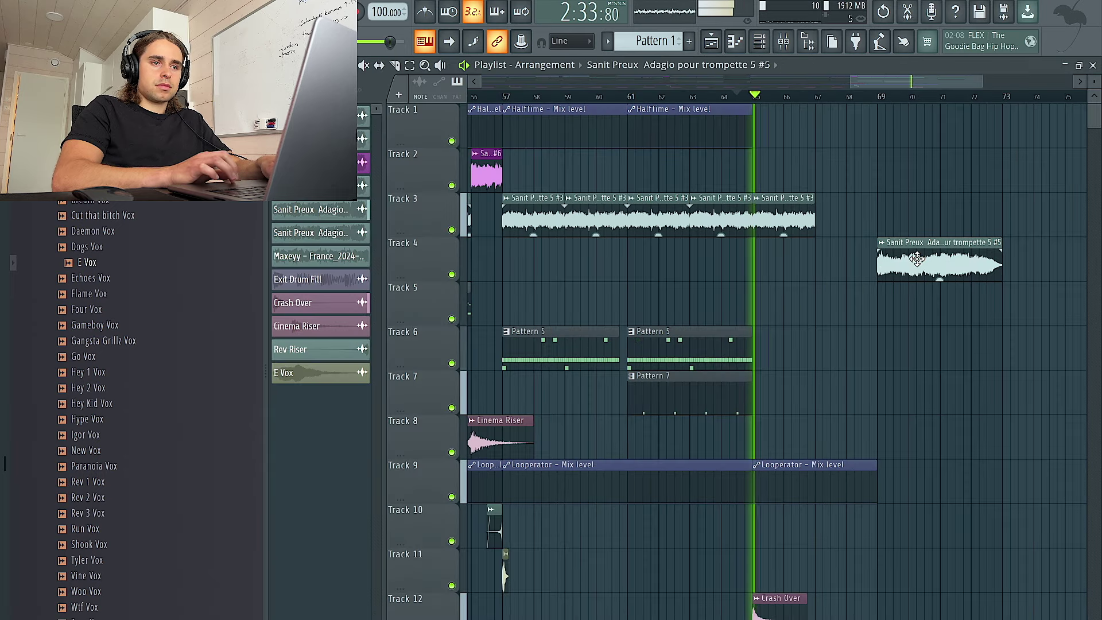
Move the final Track 4 clip to bar 67 and repeat the last Looperator automation clip on Track 9, ending it at bar 71
{"action": "left_click_drag", "start_coordinate": [916, 257], "coordinate": [854, 257]}
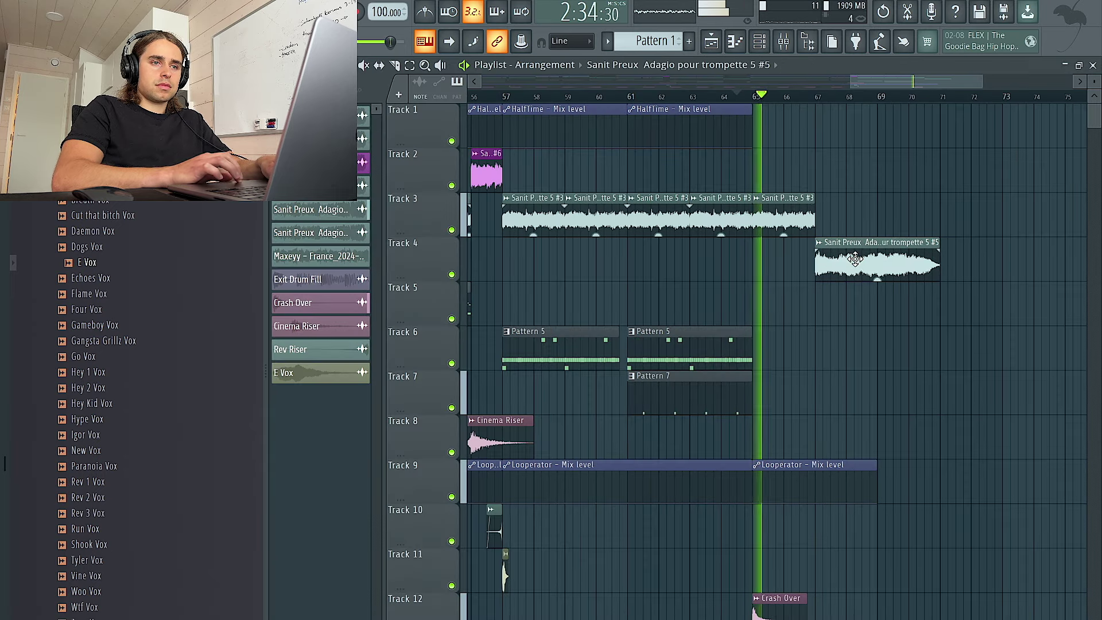
{"action": "left_click", "coordinate": [867, 461], "text": "ctrl"}
{"action": "key", "text": "ctrl+b"}
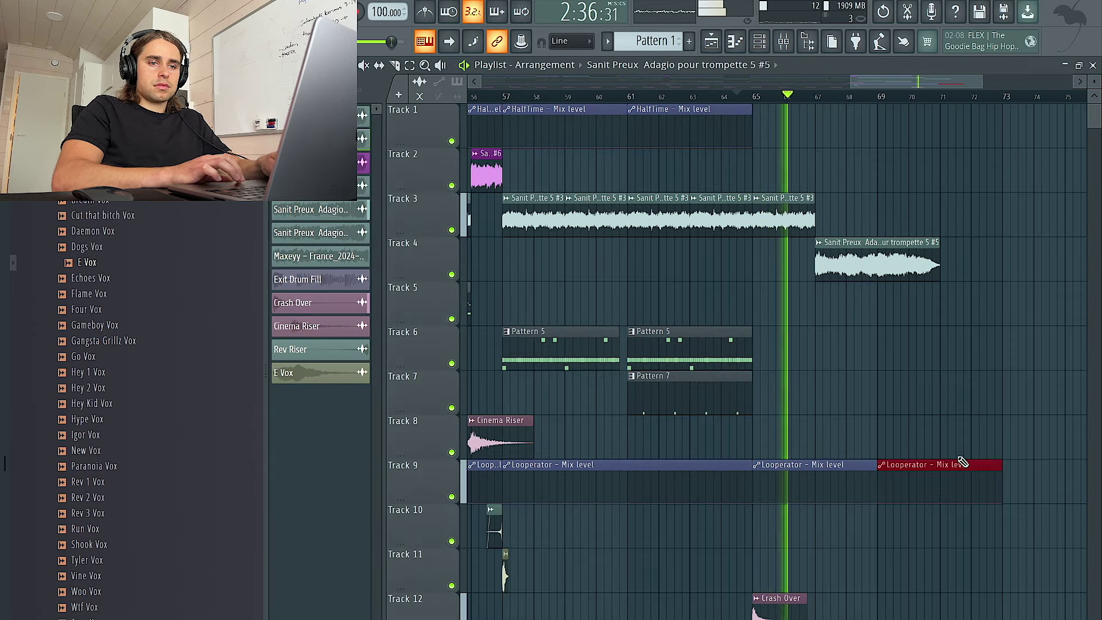
{"action": "left_click_drag", "start_coordinate": [998, 466], "coordinate": [939, 466]}
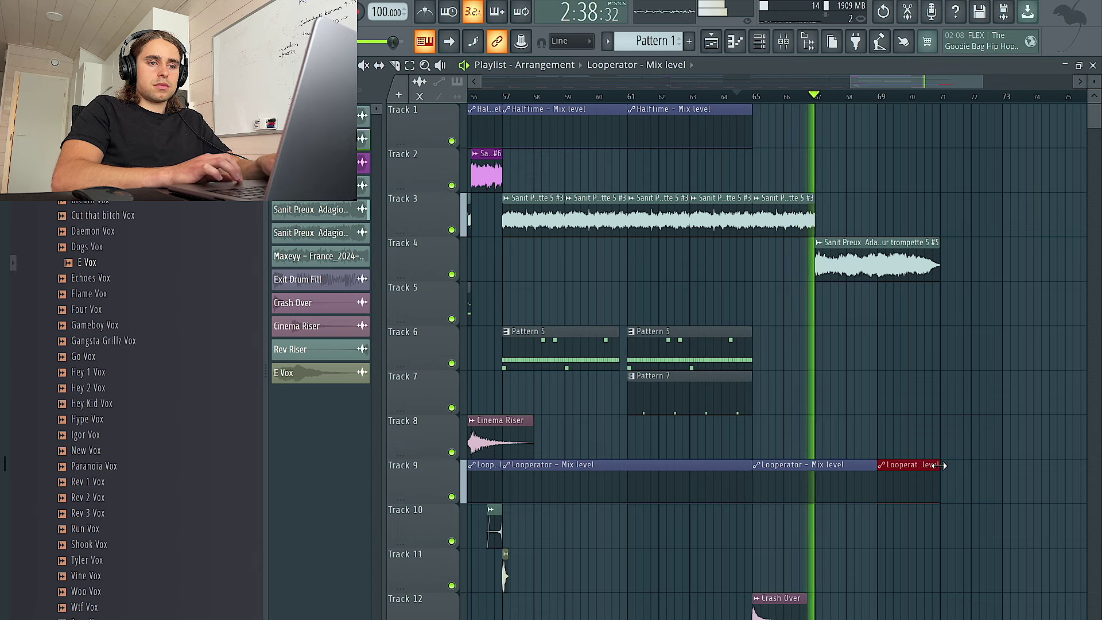
{"action": "scroll", "coordinate": [926, 381], "scroll_direction": "down", "scroll_amount": 1}
{"action": "scroll", "coordinate": [926, 381], "scroll_direction": "down", "scroll_amount": 10}
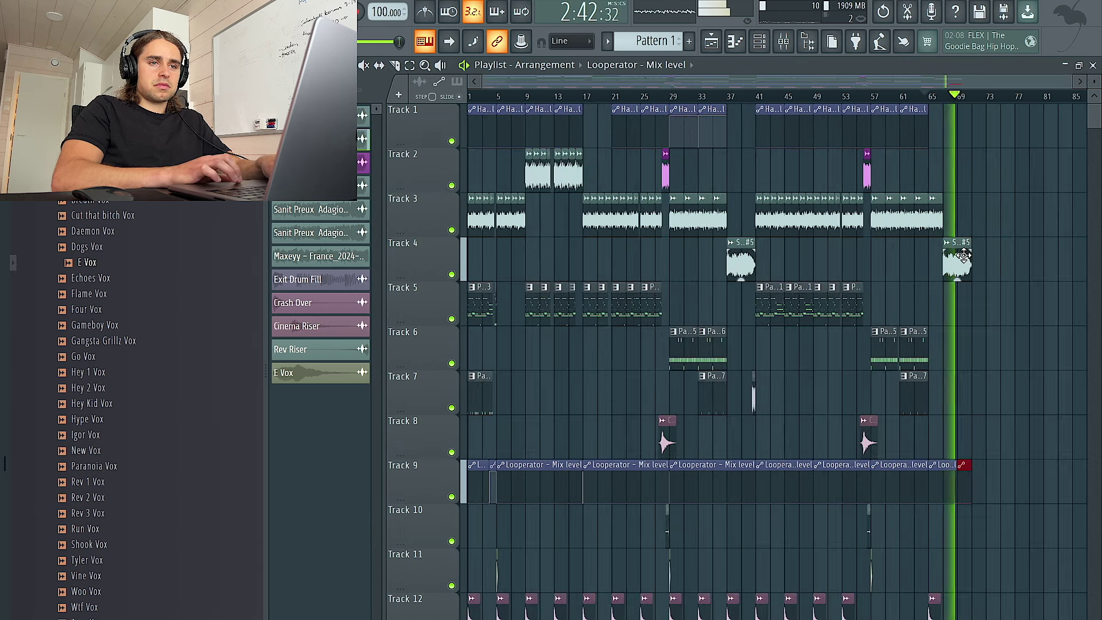
{"action": "scroll", "coordinate": [984, 196], "scroll_direction": "right", "scroll_amount": 1}
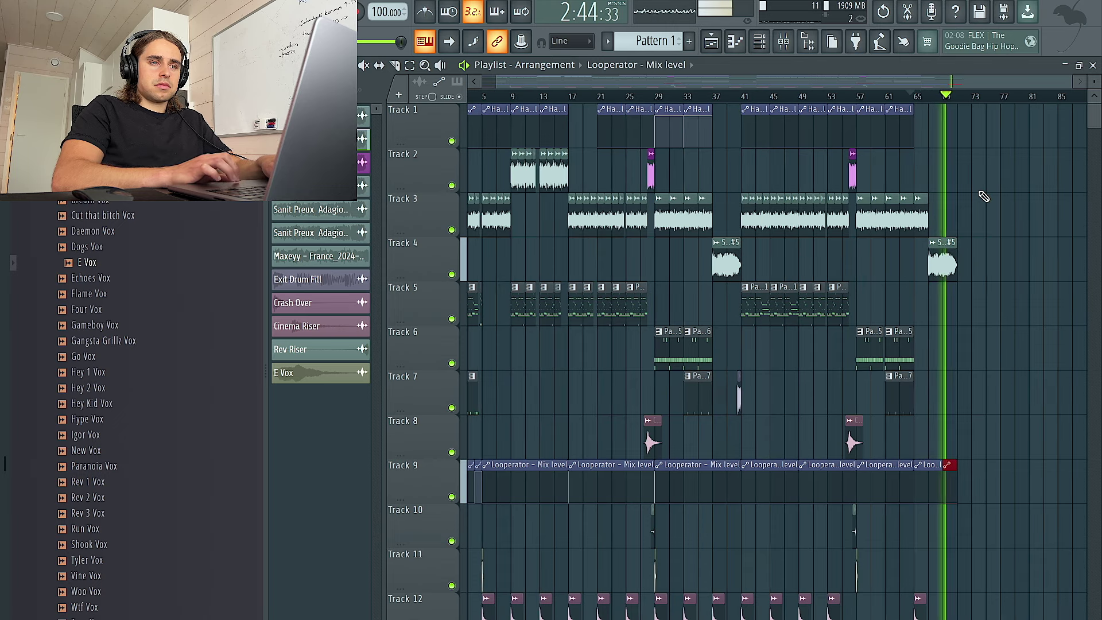
{"action": "scroll", "coordinate": [825, 165], "scroll_direction": "down", "scroll_amount": 1}
{"action": "scroll", "coordinate": [822, 163], "scroll_direction": "left", "scroll_amount": 1}
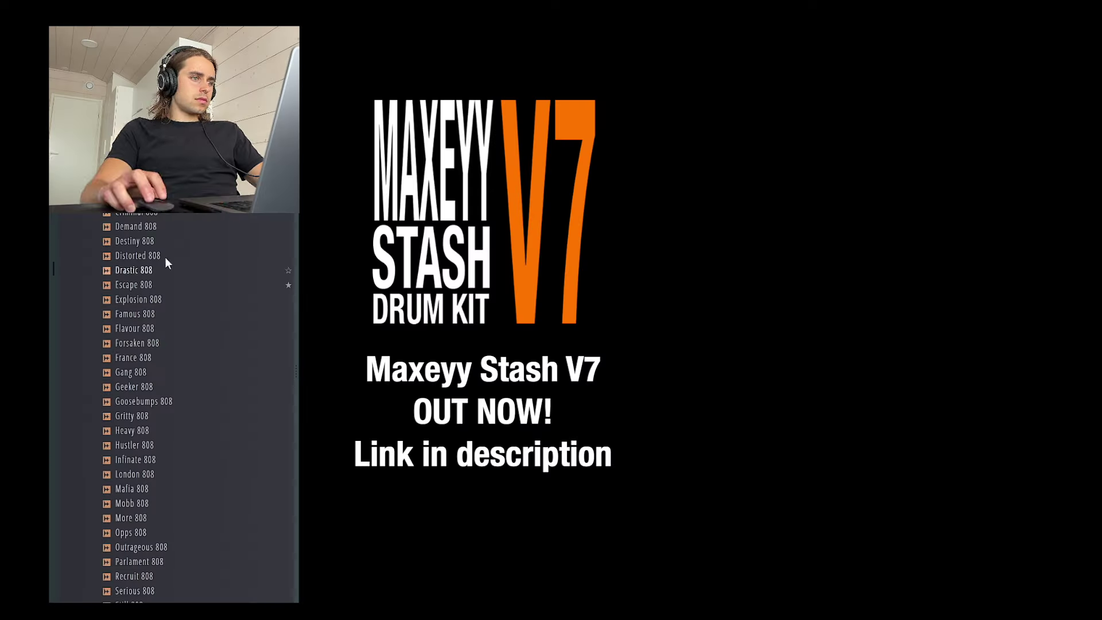
Browse the 808, hihat and snare samples of the Maxeyy Stash V7 drum kit
{"action": "scroll", "coordinate": [143, 517], "scroll_direction": "down", "scroll_amount": 20}
{"action": "scroll", "coordinate": [145, 503], "scroll_direction": "up", "scroll_amount": 20}
{"action": "scroll", "coordinate": [150, 429], "scroll_direction": "down", "scroll_amount": 8}
{"action": "scroll", "coordinate": [151, 427], "scroll_direction": "down", "scroll_amount": 20}
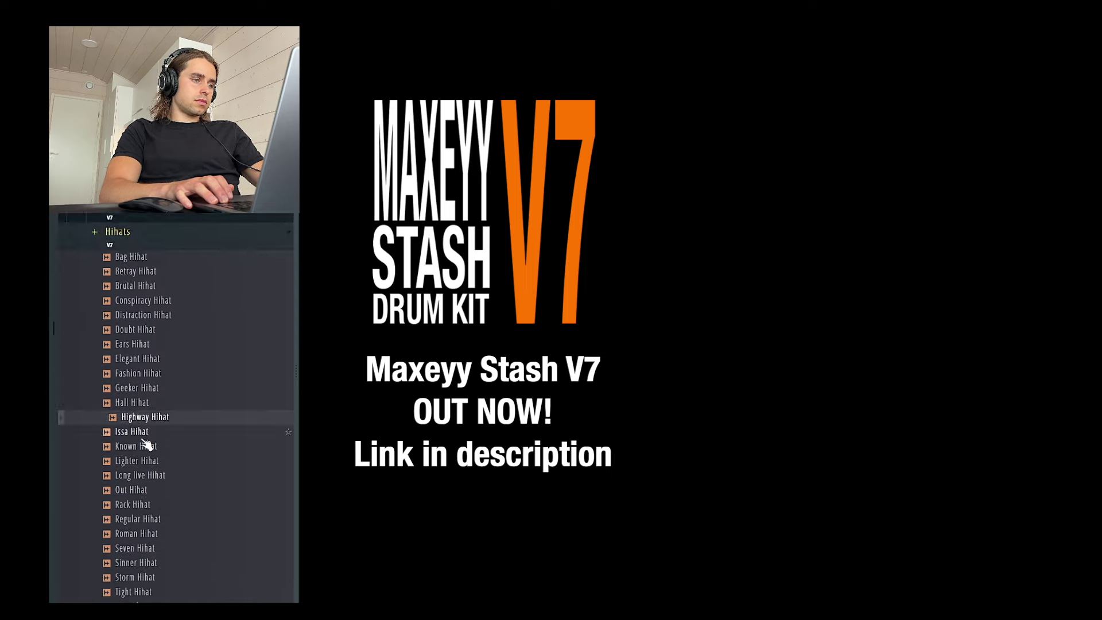
{"action": "scroll", "coordinate": [138, 494], "scroll_direction": "down", "scroll_amount": 10}
{"action": "left_click", "coordinate": [131, 508]}
{"action": "scroll", "coordinate": [131, 508], "scroll_direction": "down", "scroll_amount": 8}
{"action": "left_click", "coordinate": [131, 508]}
{"action": "scroll", "coordinate": [131, 507], "scroll_direction": "down", "scroll_amount": 8}
{"action": "left_click", "coordinate": [130, 512]}
{"action": "scroll", "coordinate": [123, 535], "scroll_direction": "down", "scroll_amount": 8}
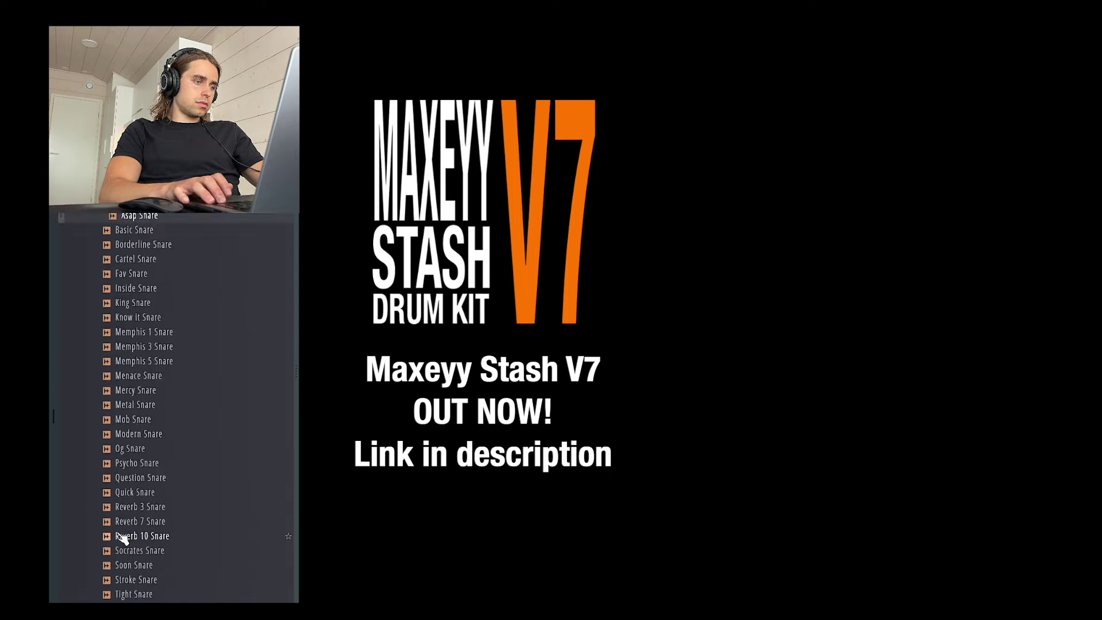